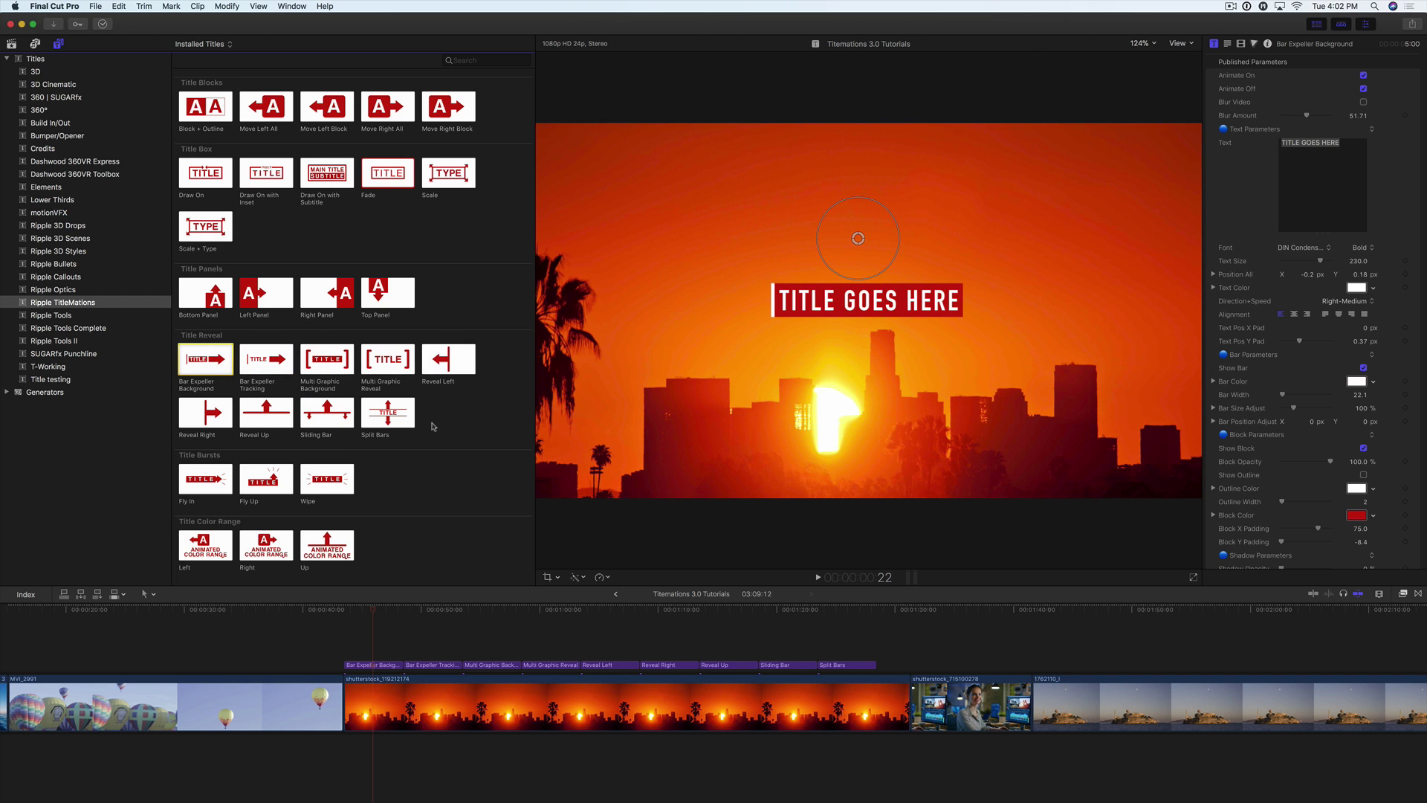
Play through the Bar Expeller Background and Bar Expeller Tracking titles to examine their reveal animations
left_click(344, 611)
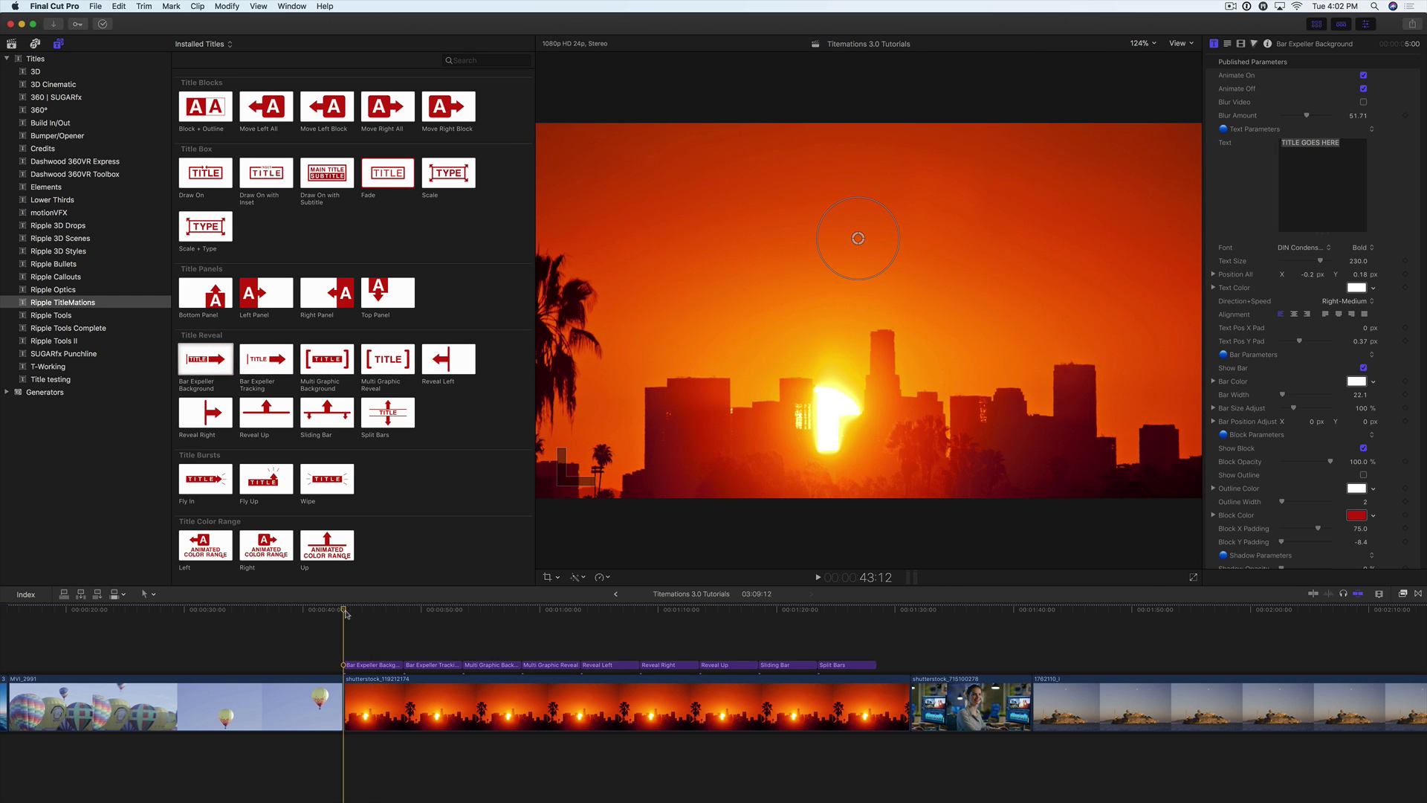
key("space")
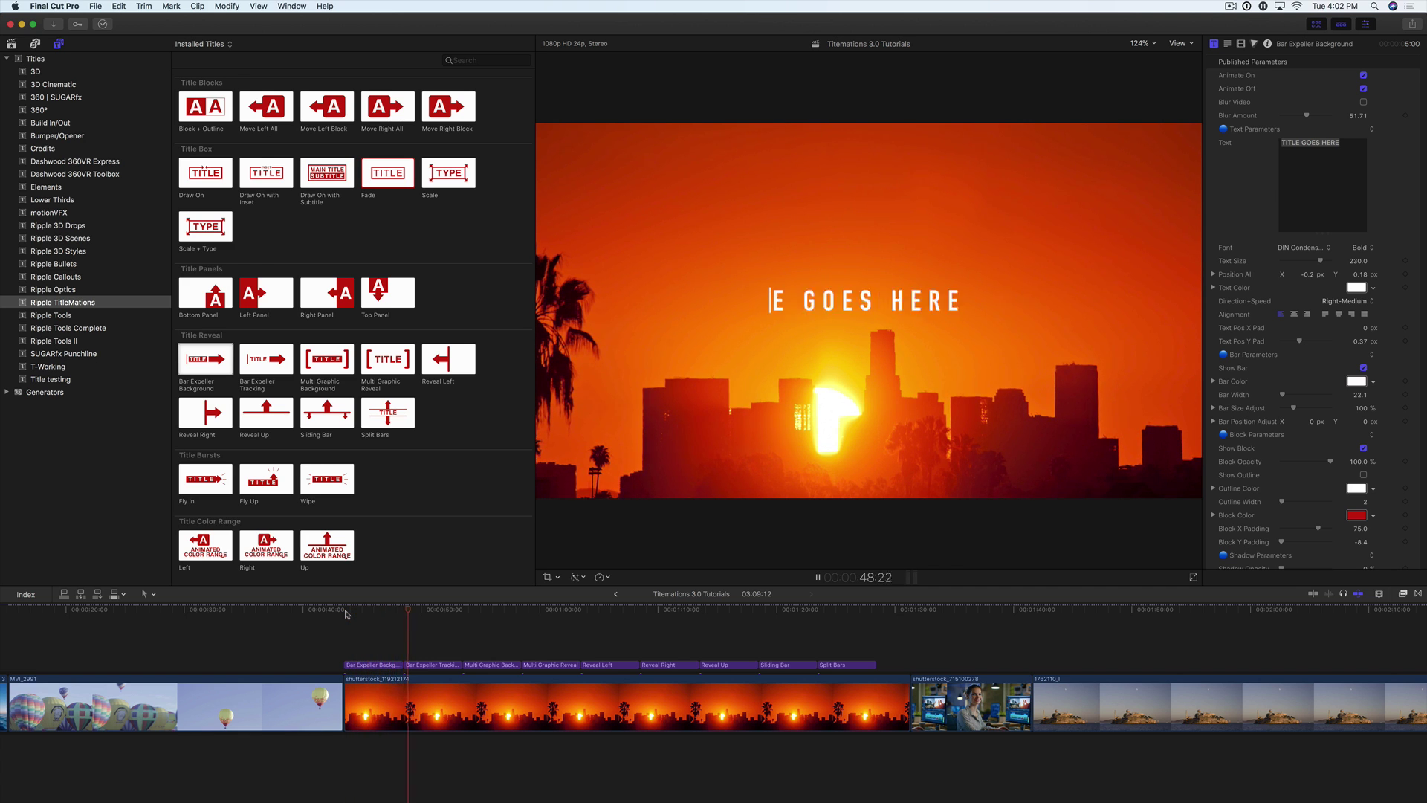
key("space")
left_click(408, 611)
key("space")
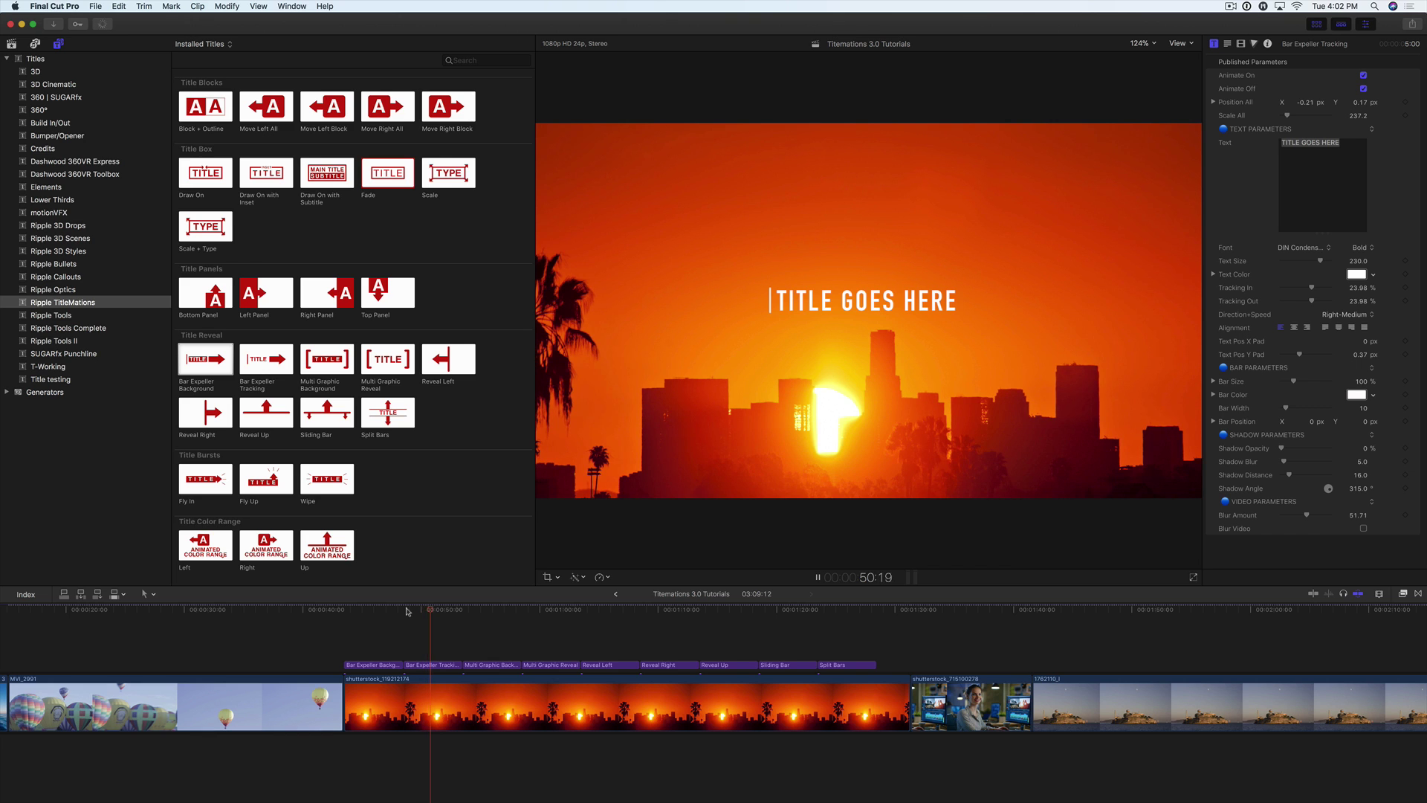
key("space")
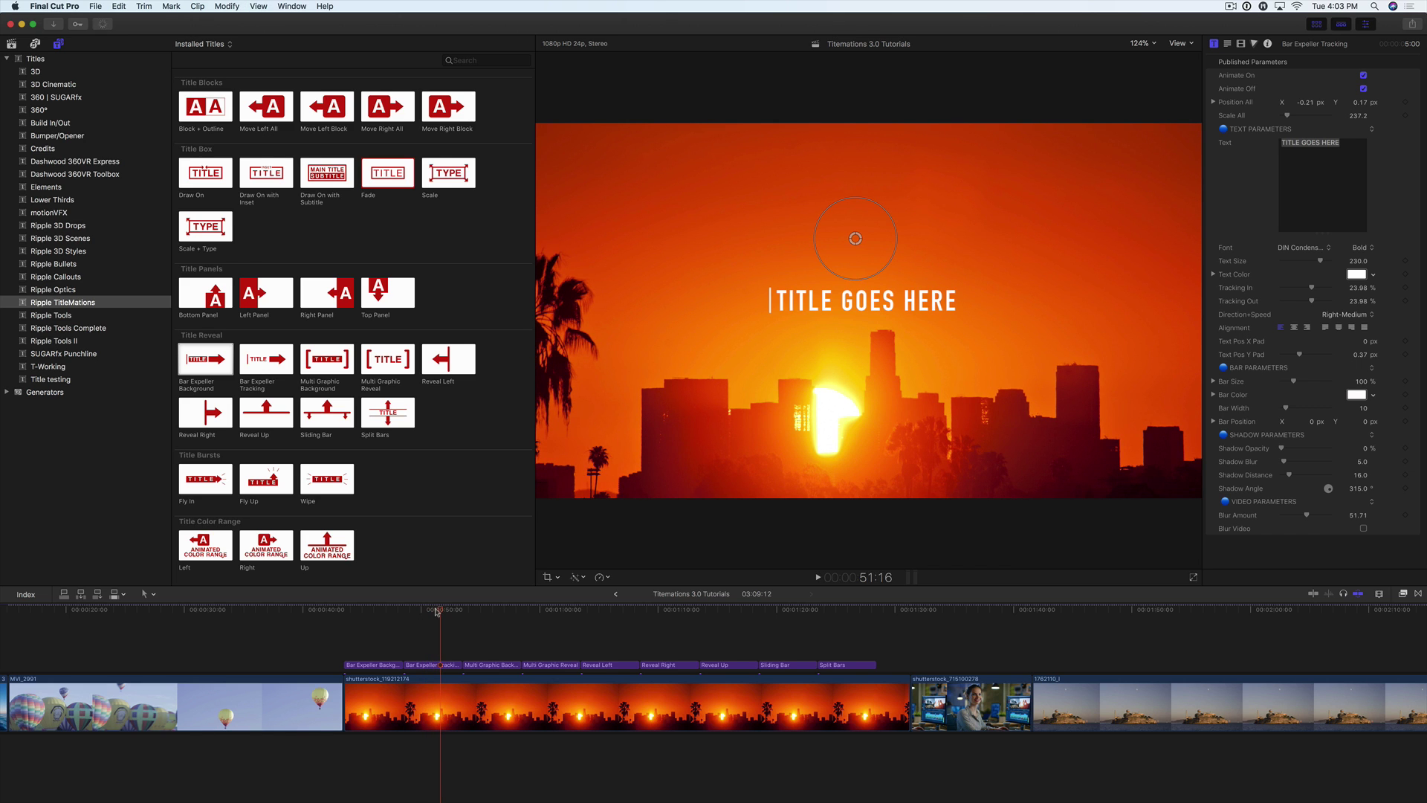
Move the Bar Expeller Background title to the frame's lower left, at about X -0.69 px, Y -0.23 px, and preview its animation
left_click(378, 609)
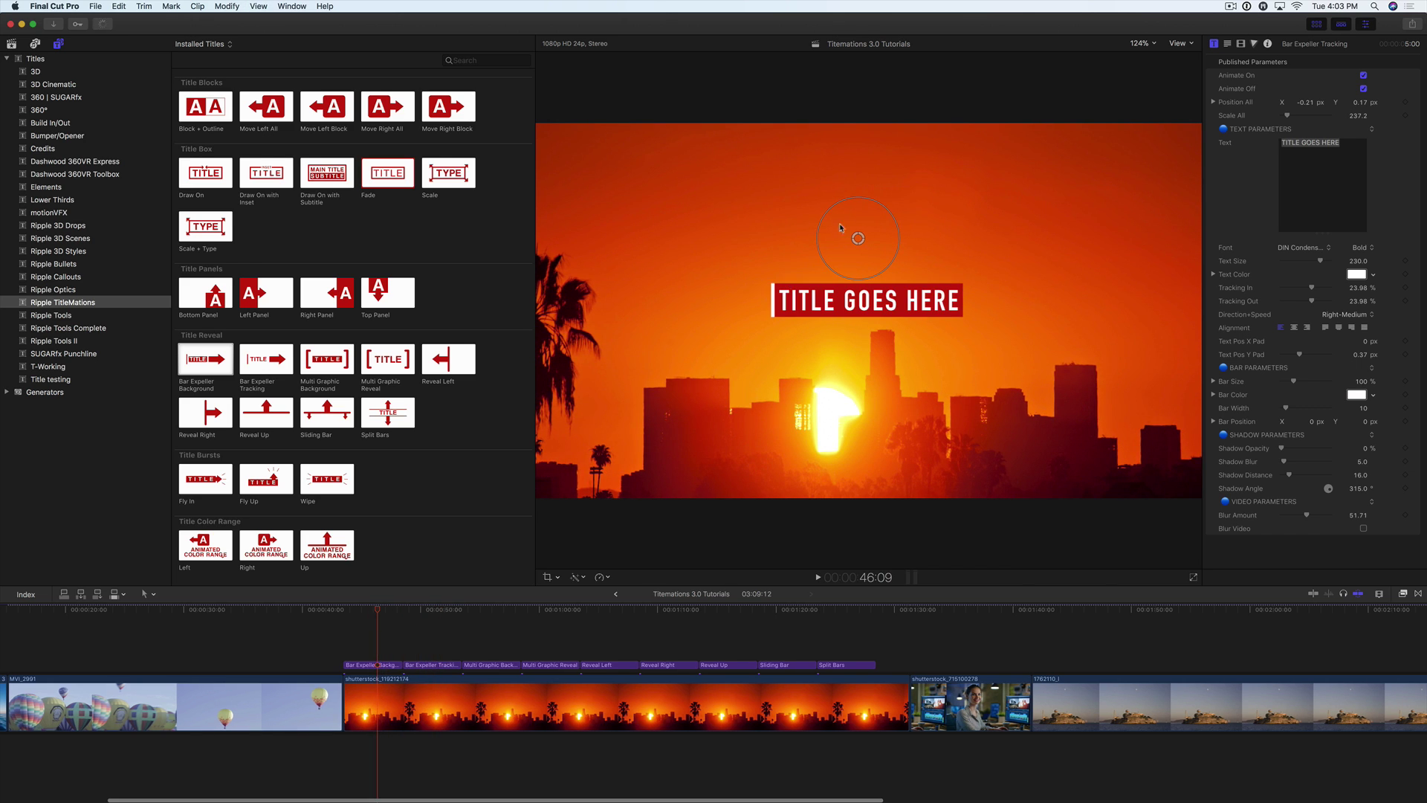
left_click(858, 237)
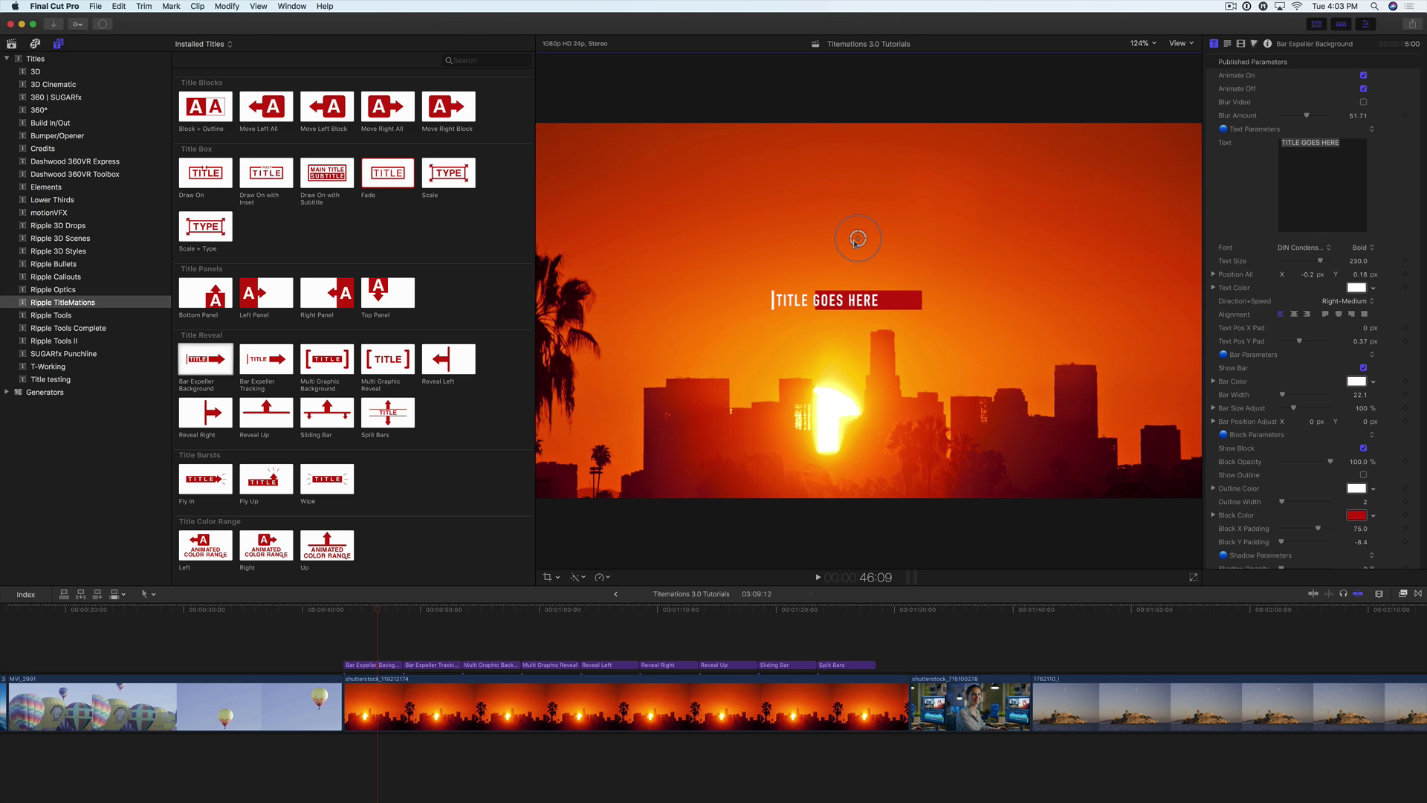
left_click_drag(857, 236, 674, 392)
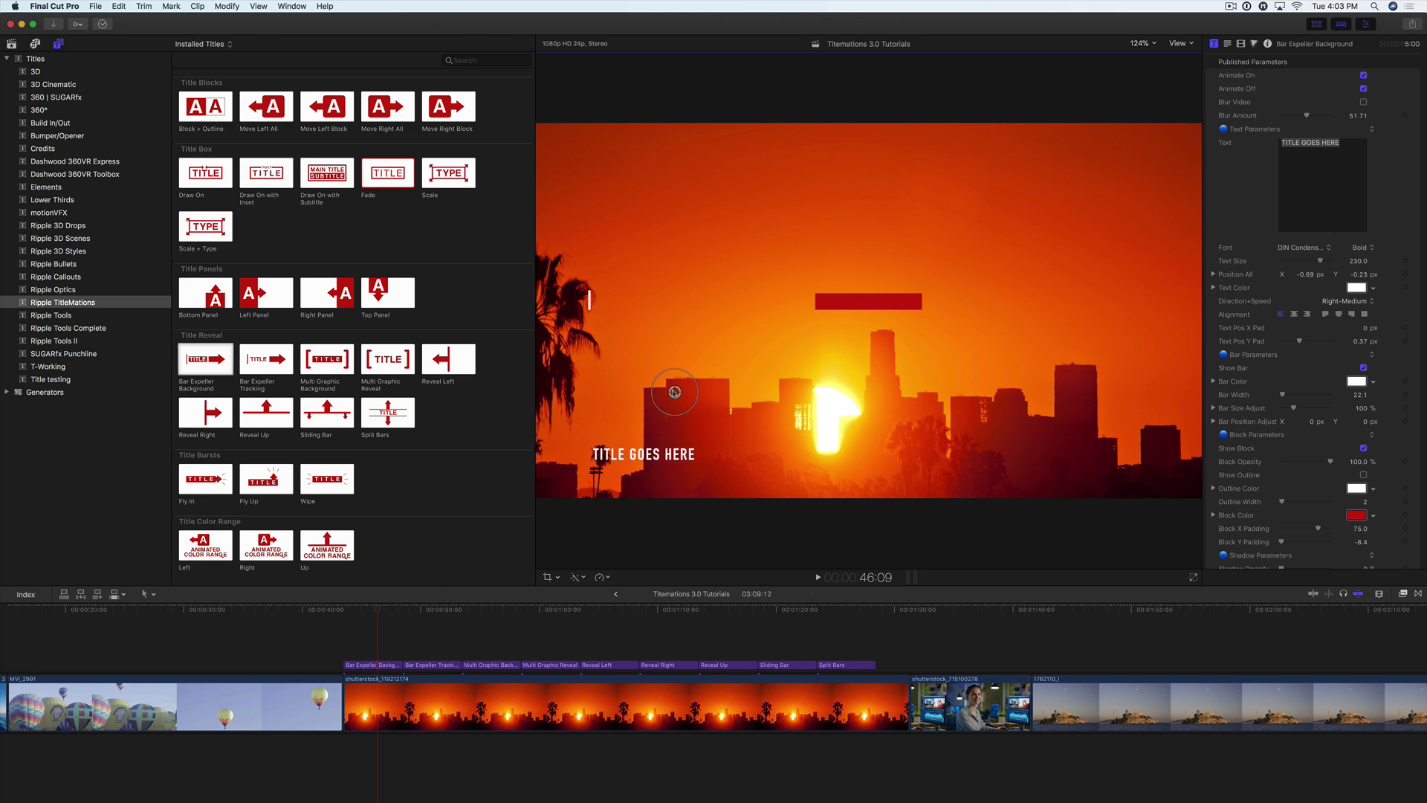
left_click(367, 613)
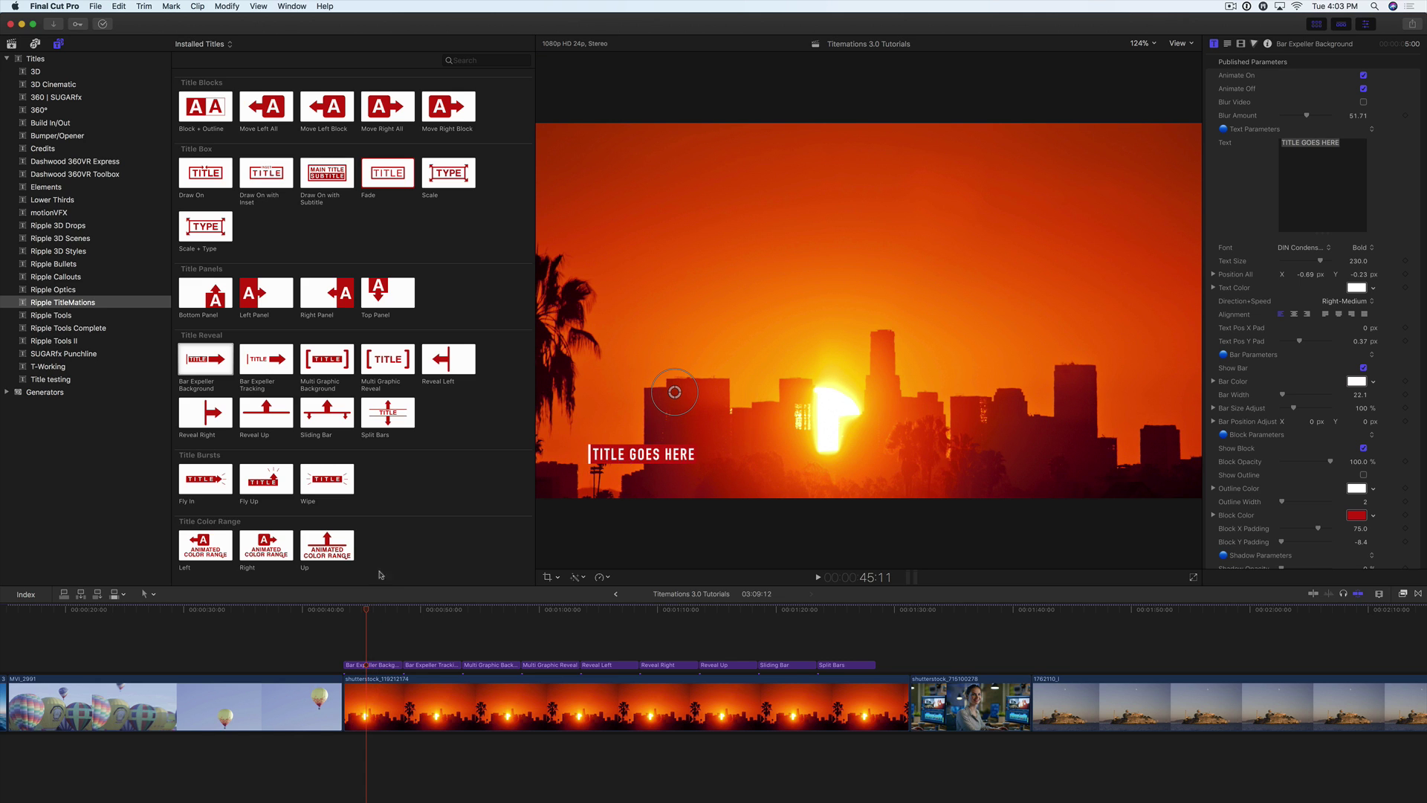
left_click(343, 611)
key("space")
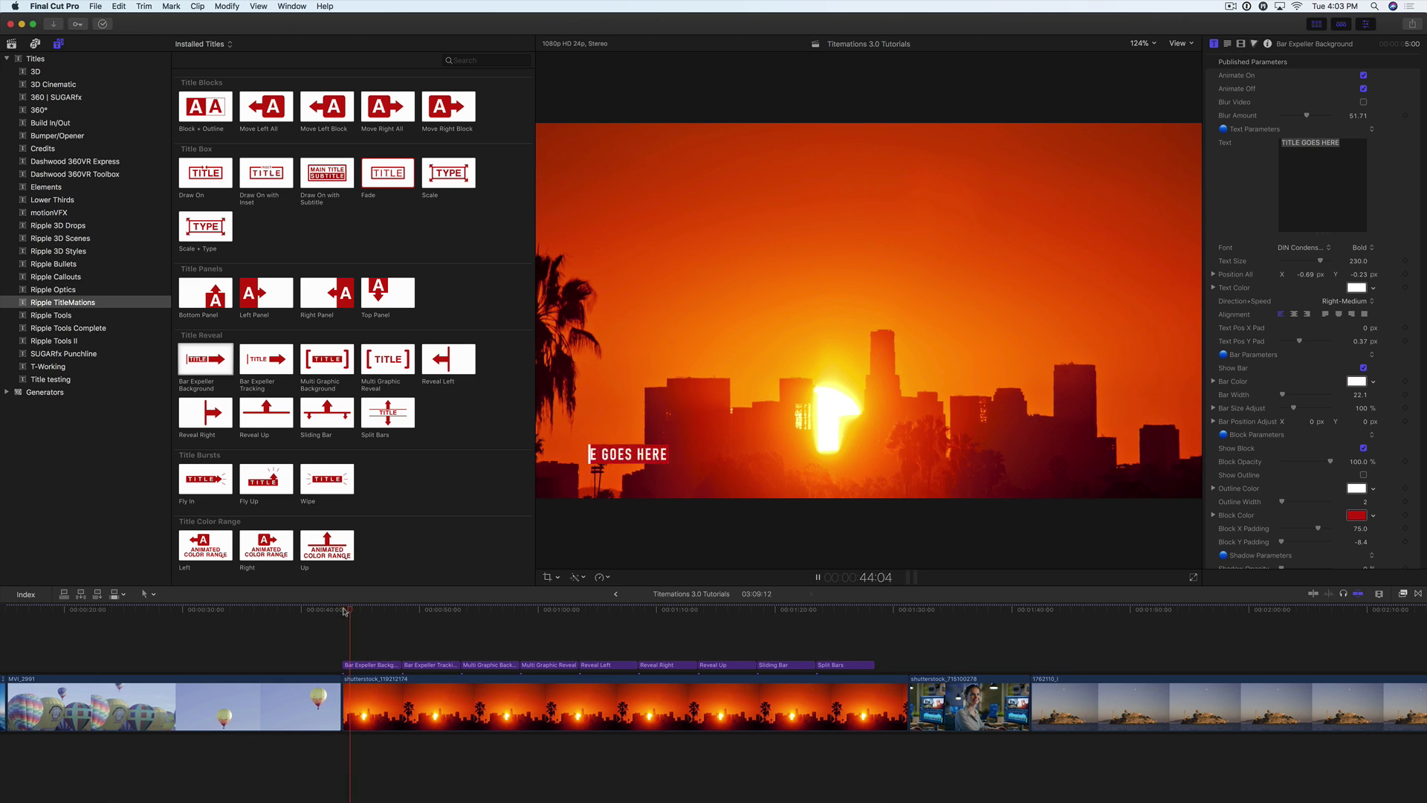
key("space")
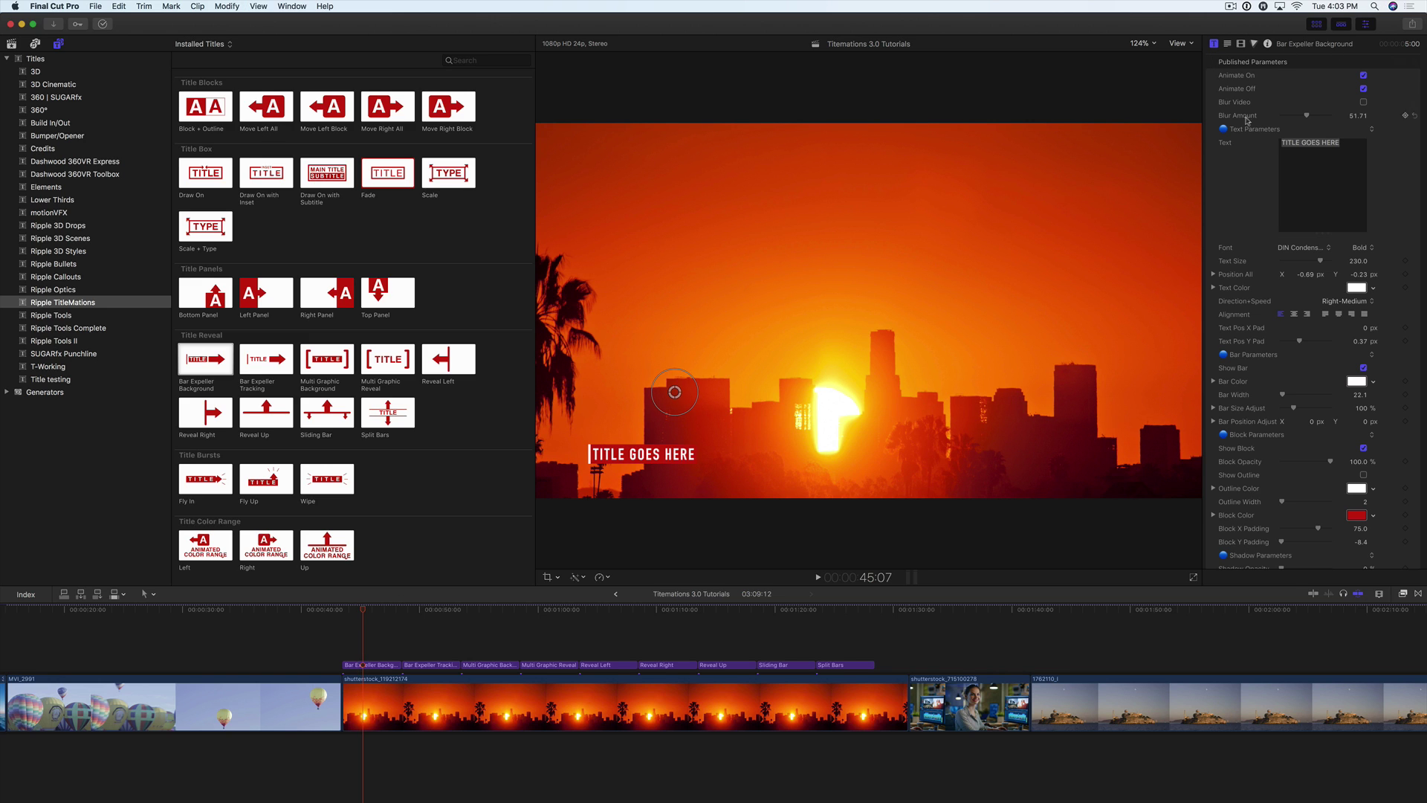
Replace the Bar Expeller Background title's text with "GOOD MORNING LA"
left_click(1363, 101)
scroll(1278, 458, "down", 3)
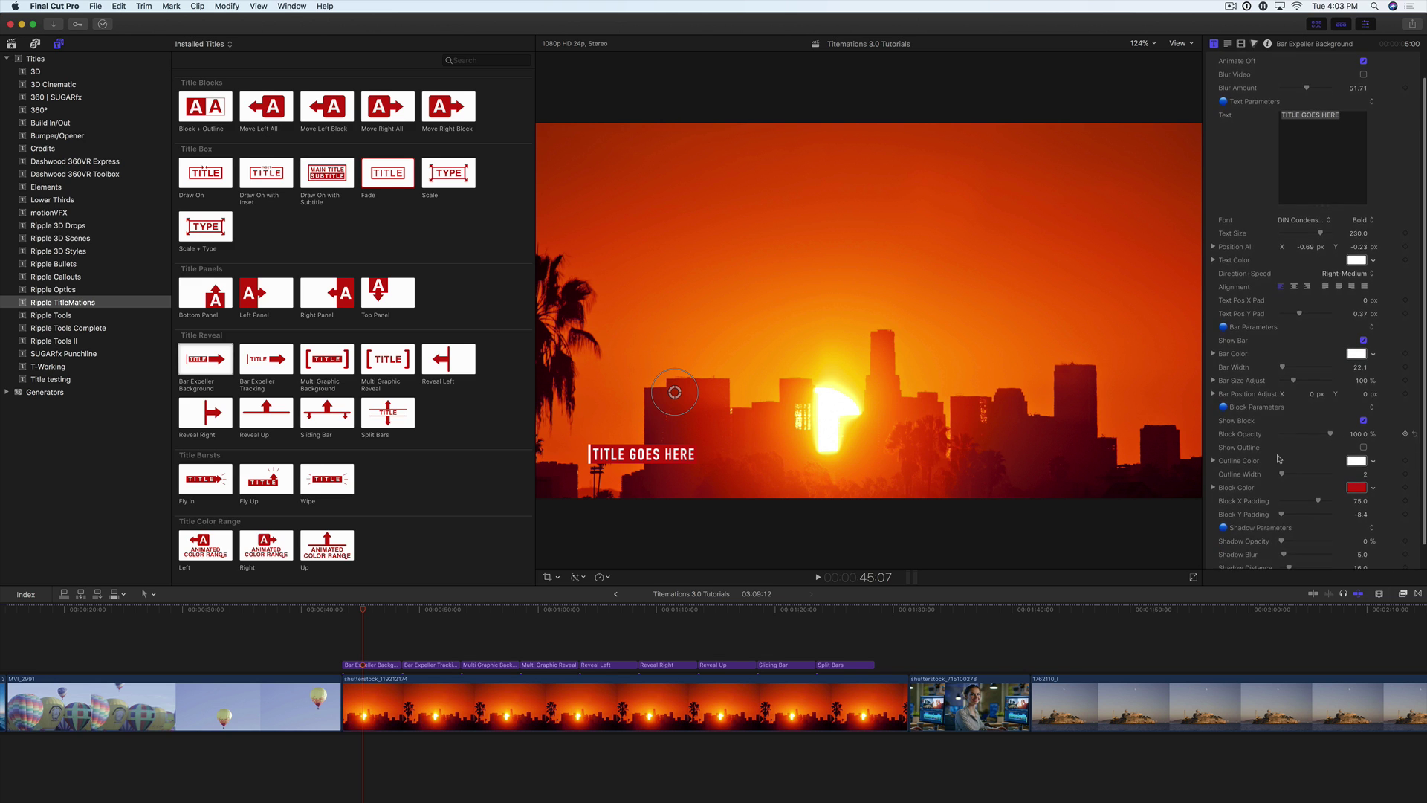
scroll(1314, 348, "up", 3)
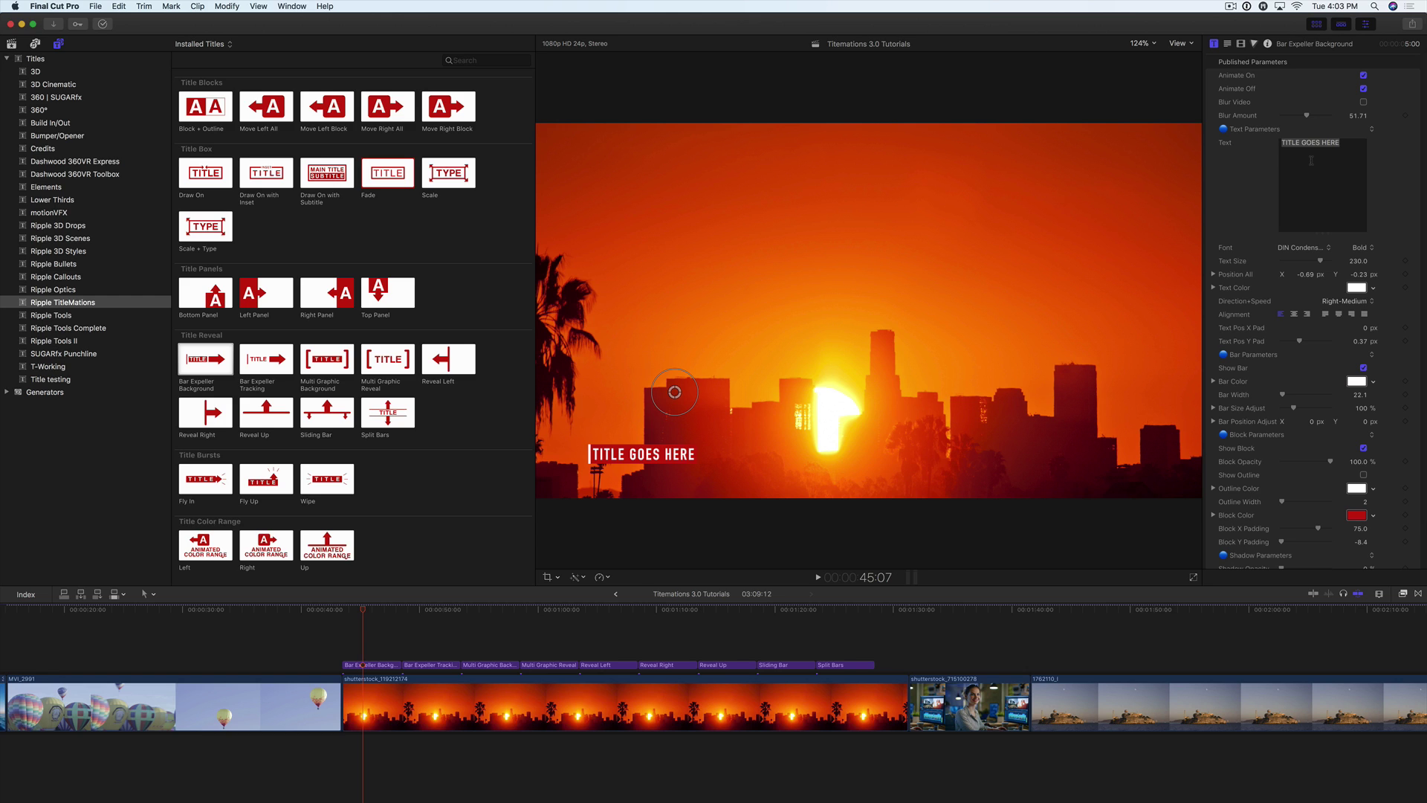
key("super+a")
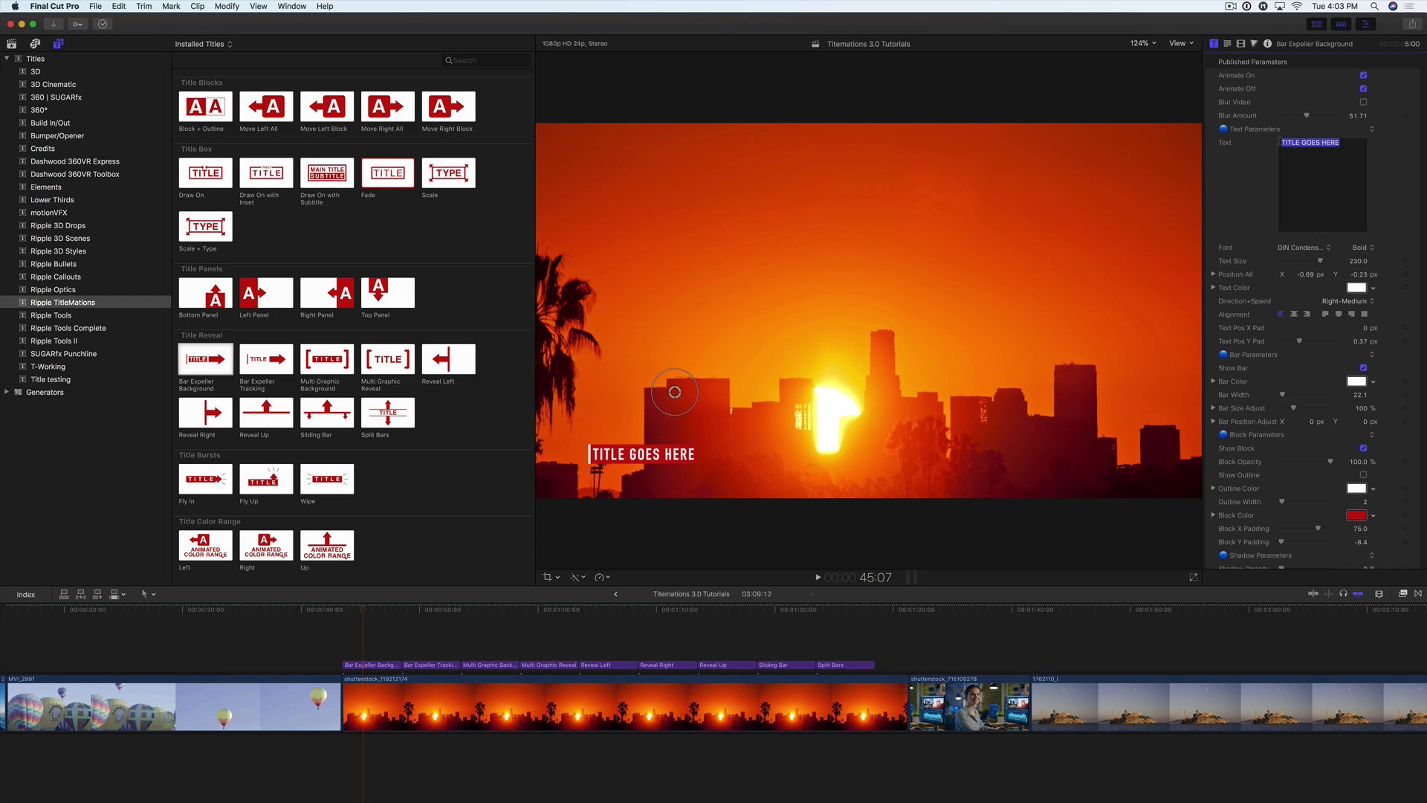
type("G")
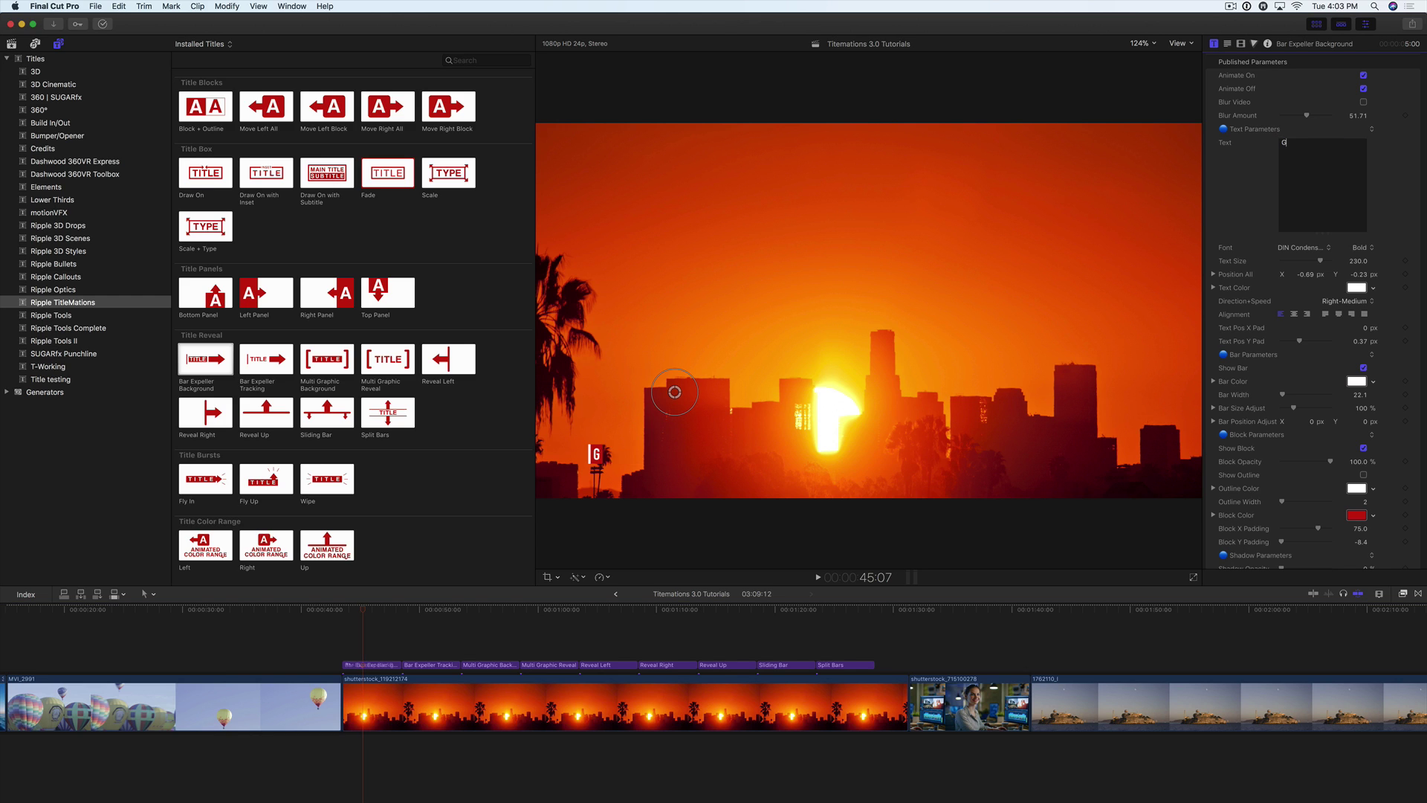
type("OOD MORNING LA")
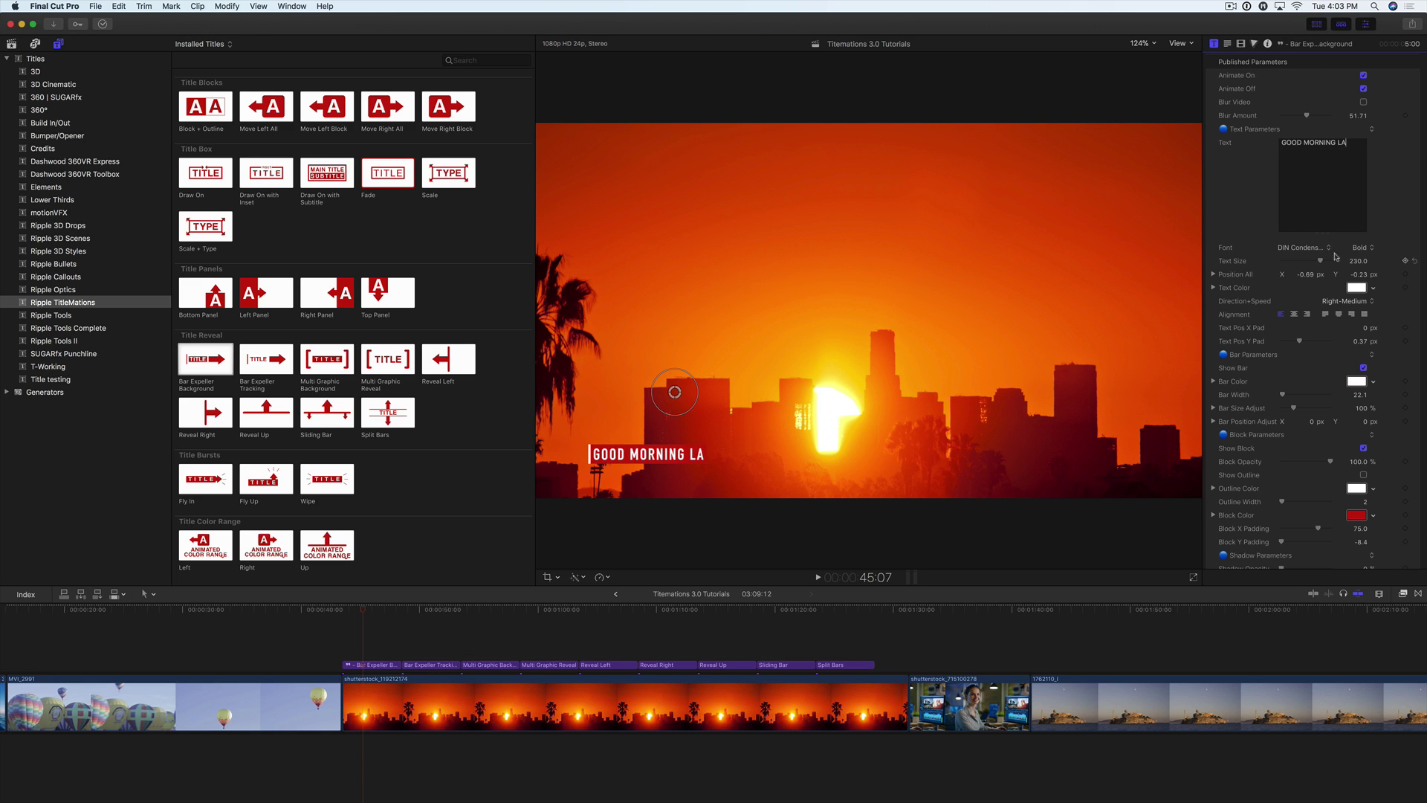
Set the title's font to DDT with the condensed style and a text size of 248
left_click(1324, 252)
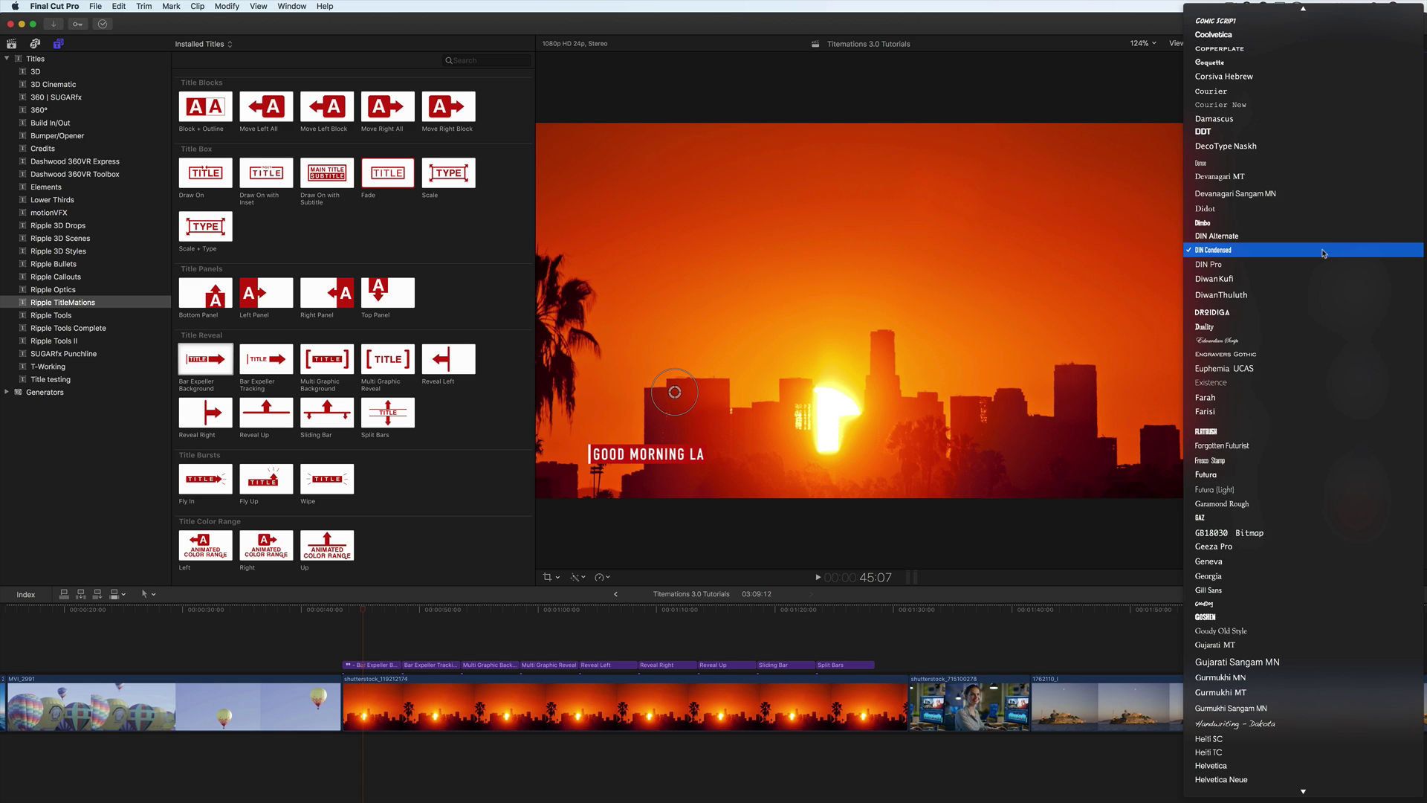
left_click(1273, 137)
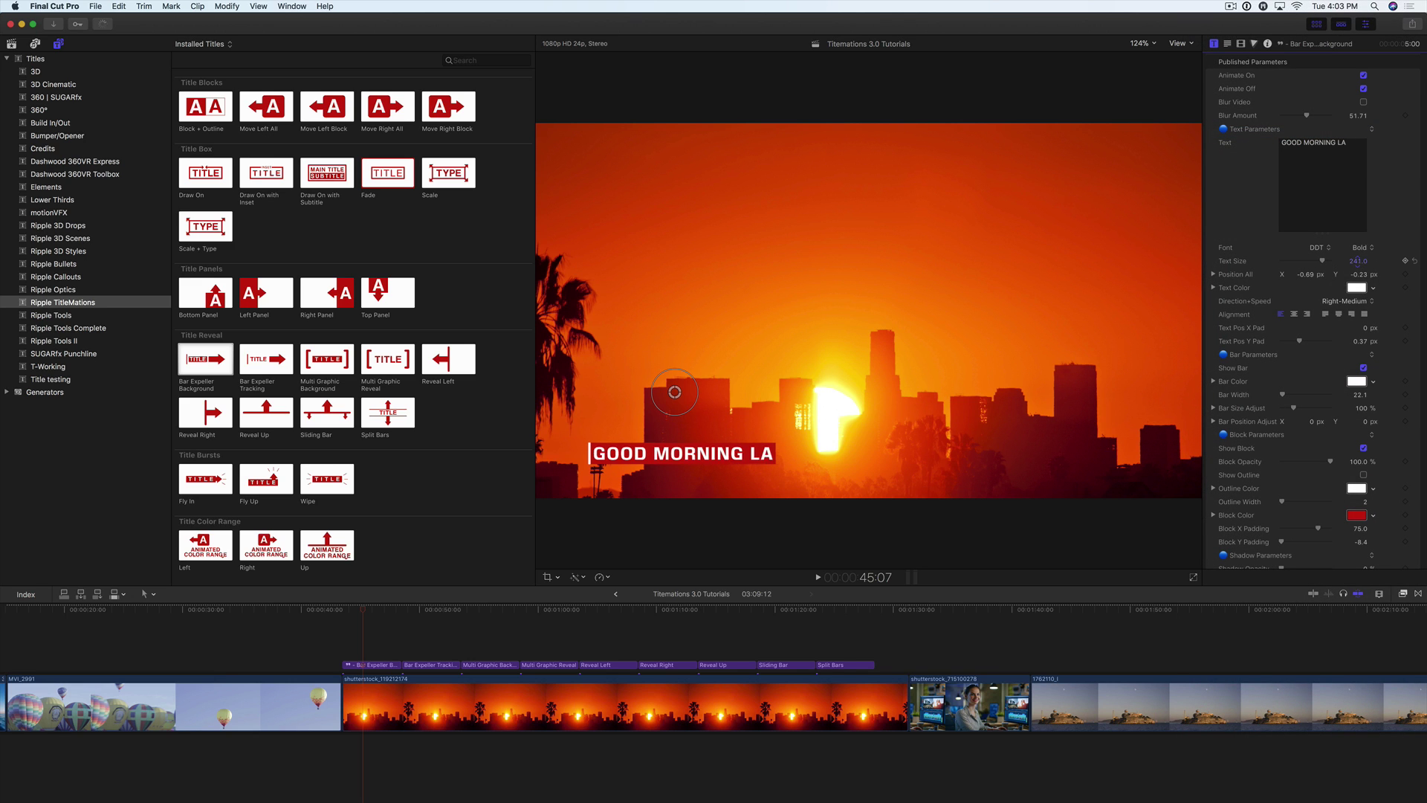
left_click_drag(1358, 261, 1357, 258)
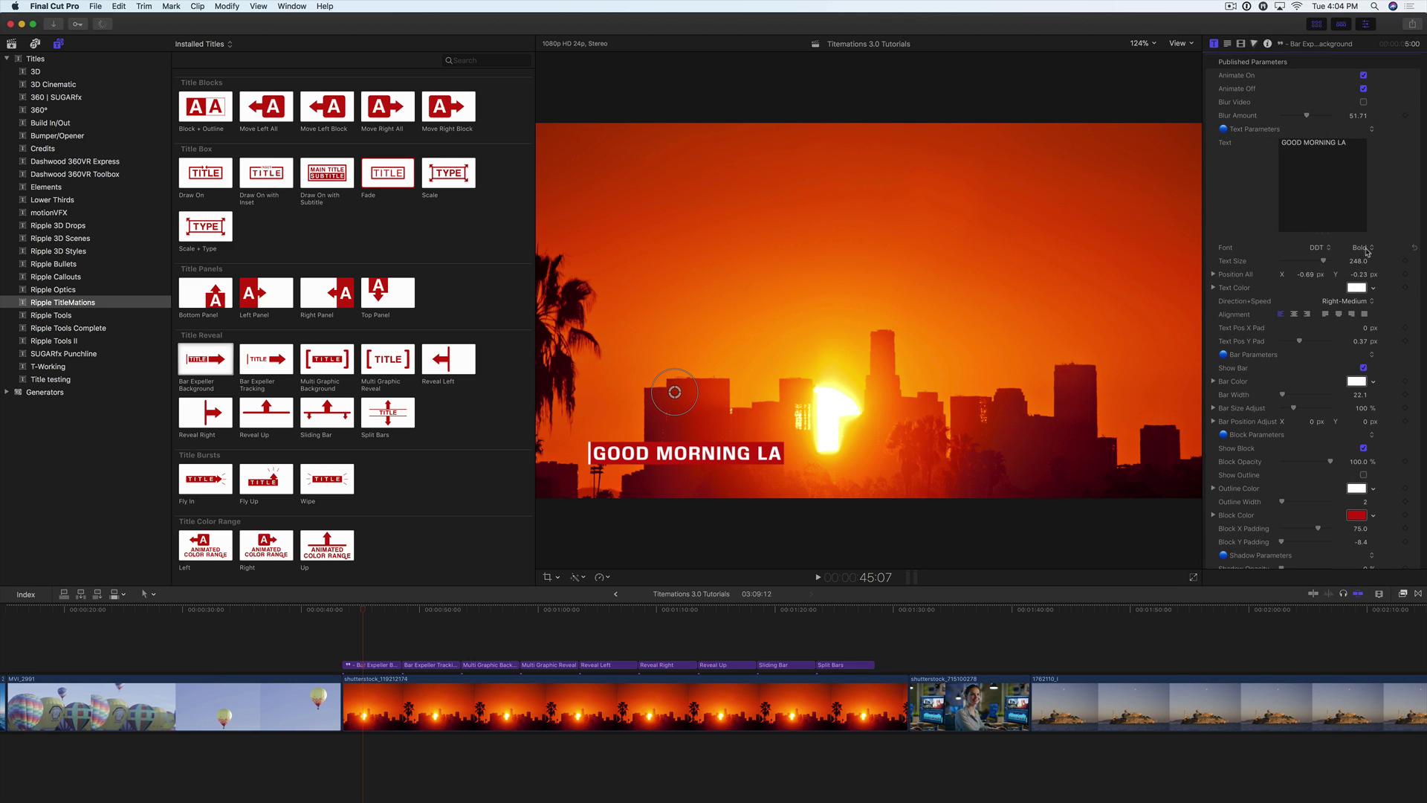
left_click(1366, 251)
left_click(1367, 262)
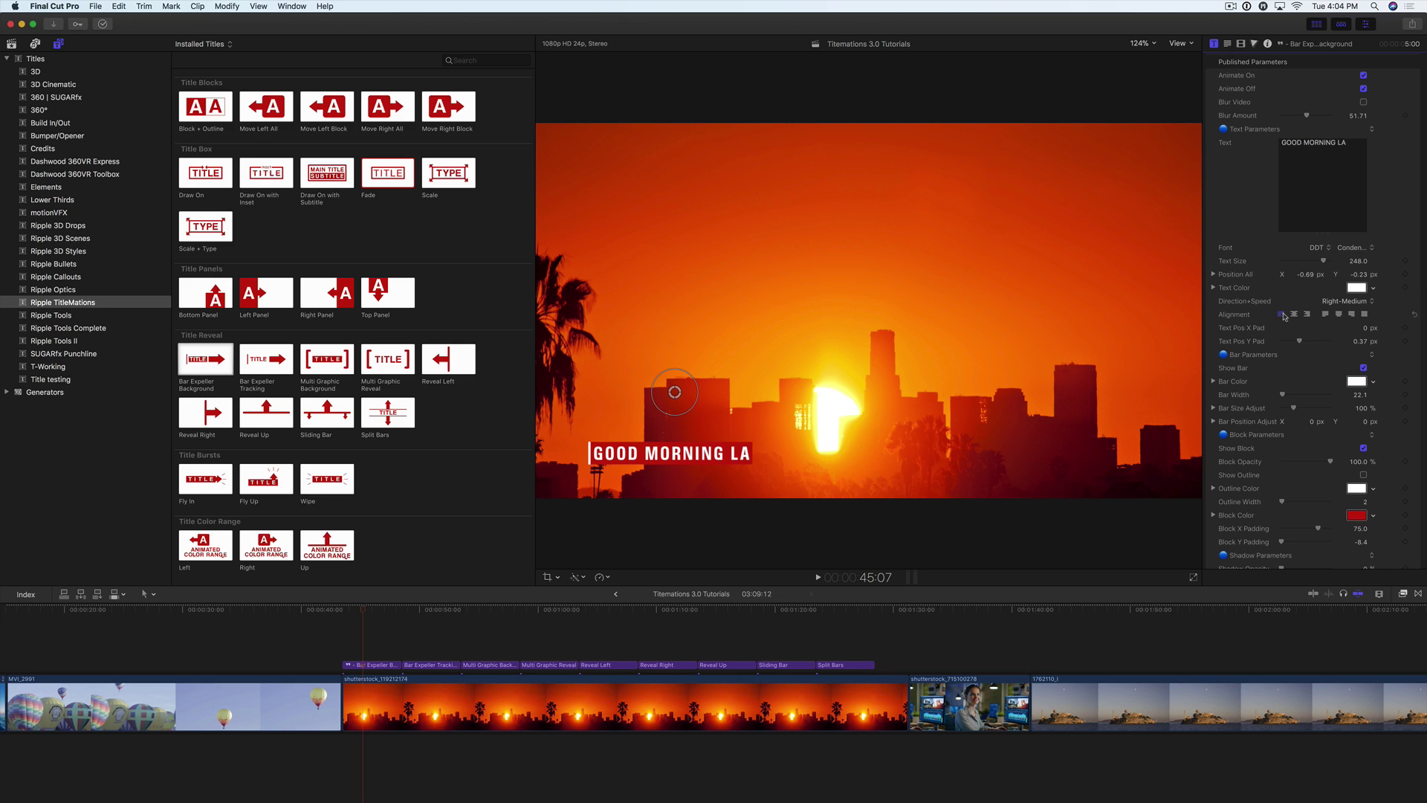
Switch the title to Left-Medium direction with right alignment, reposition it at about X -0.31 px, Y -0.25 px, and preview the animation
left_click(1347, 302)
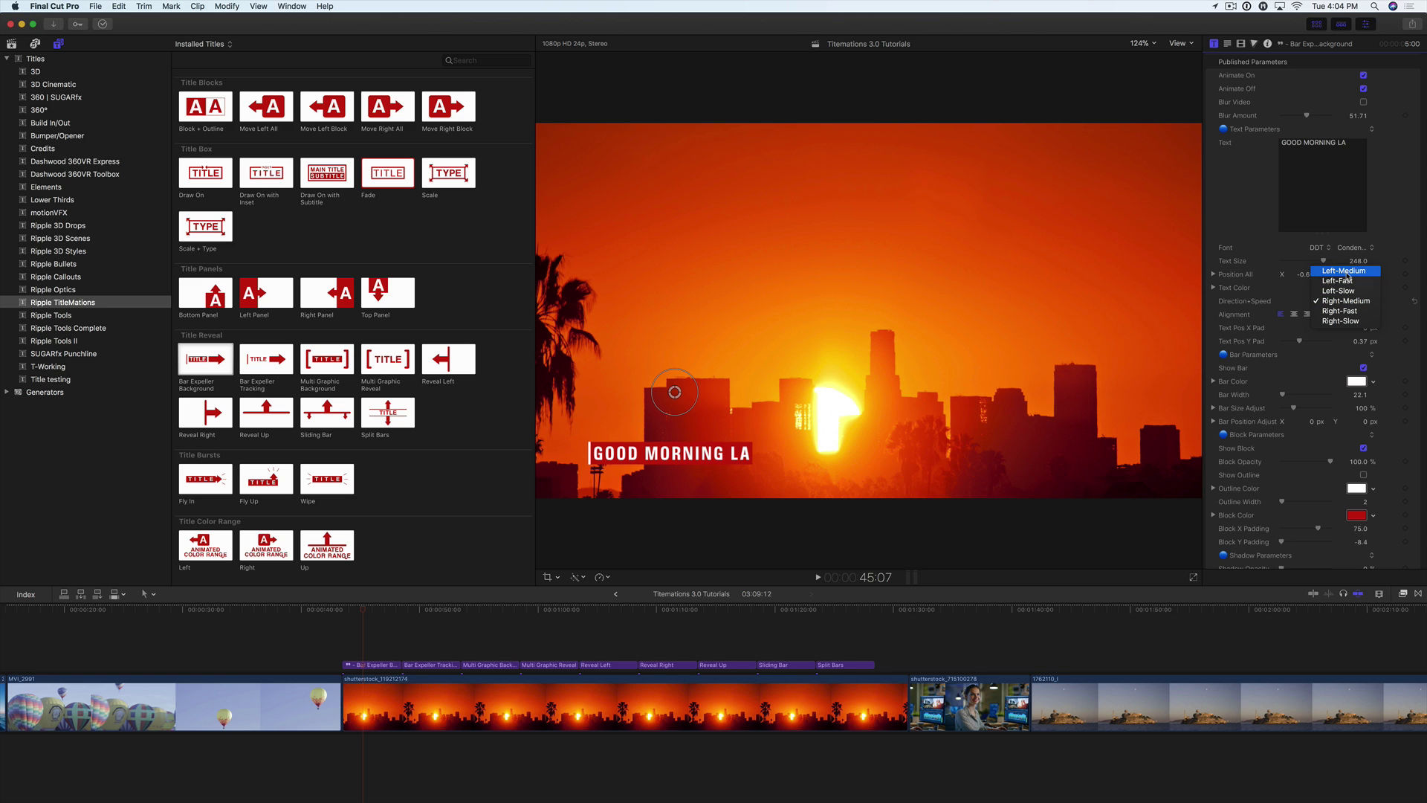
left_click(1345, 272)
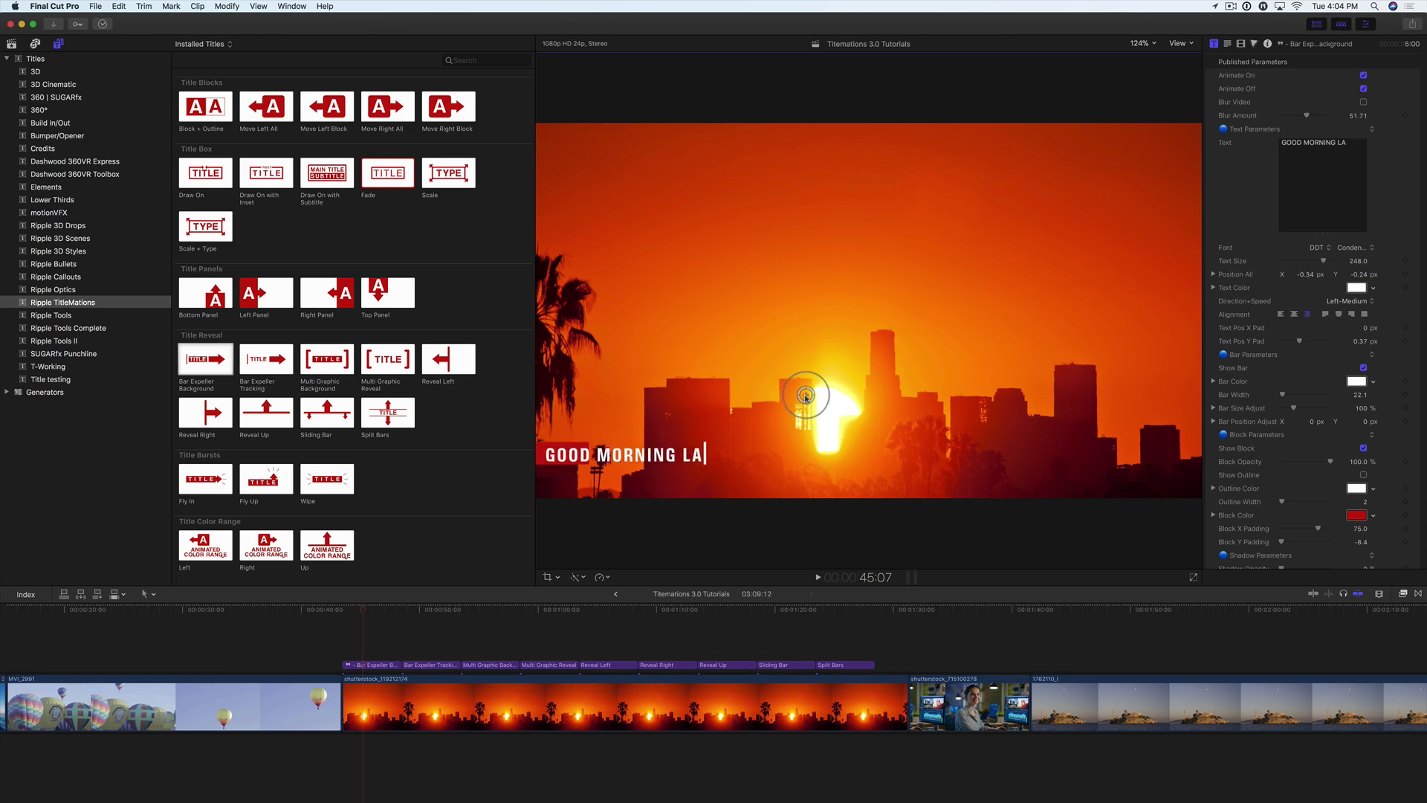
left_click(350, 611)
key("space")
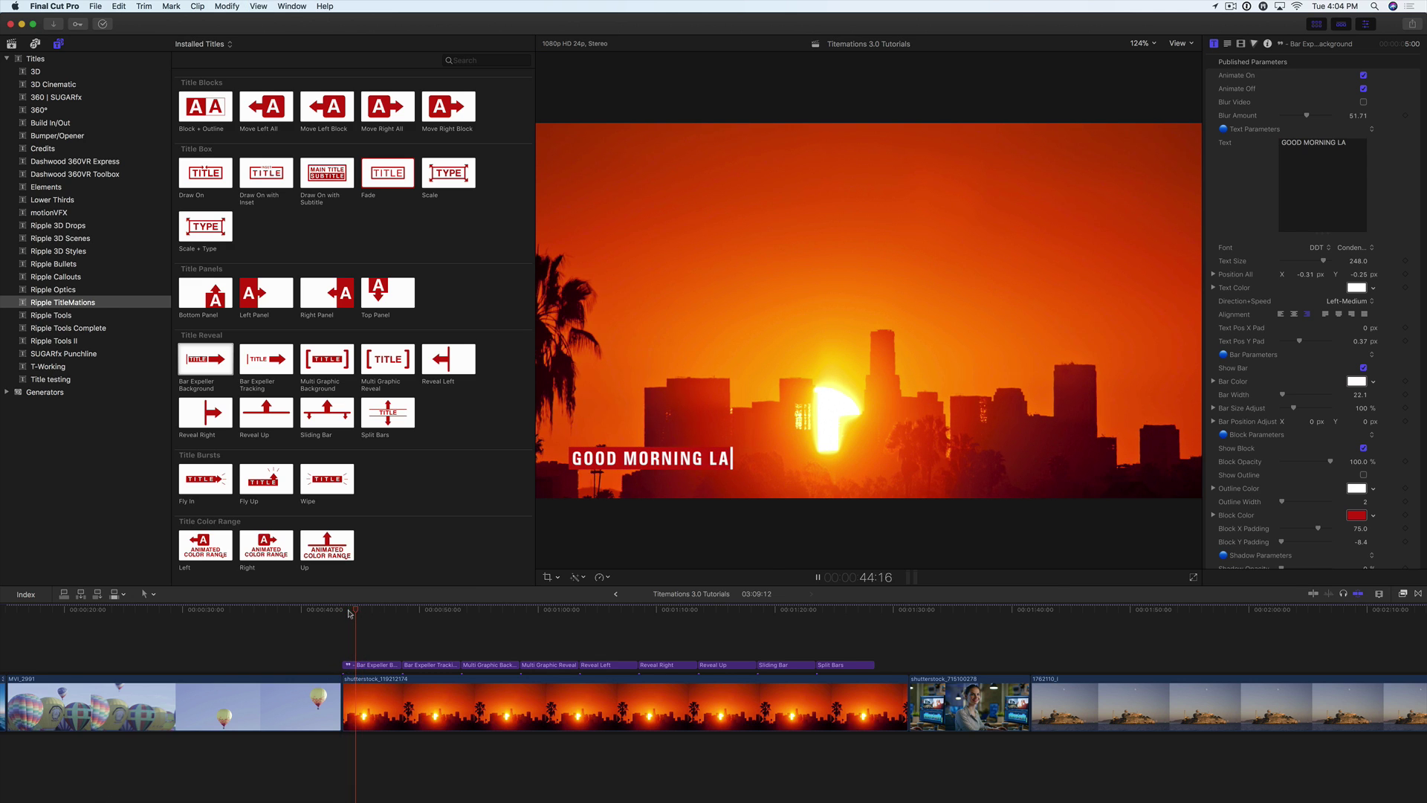
key("space")
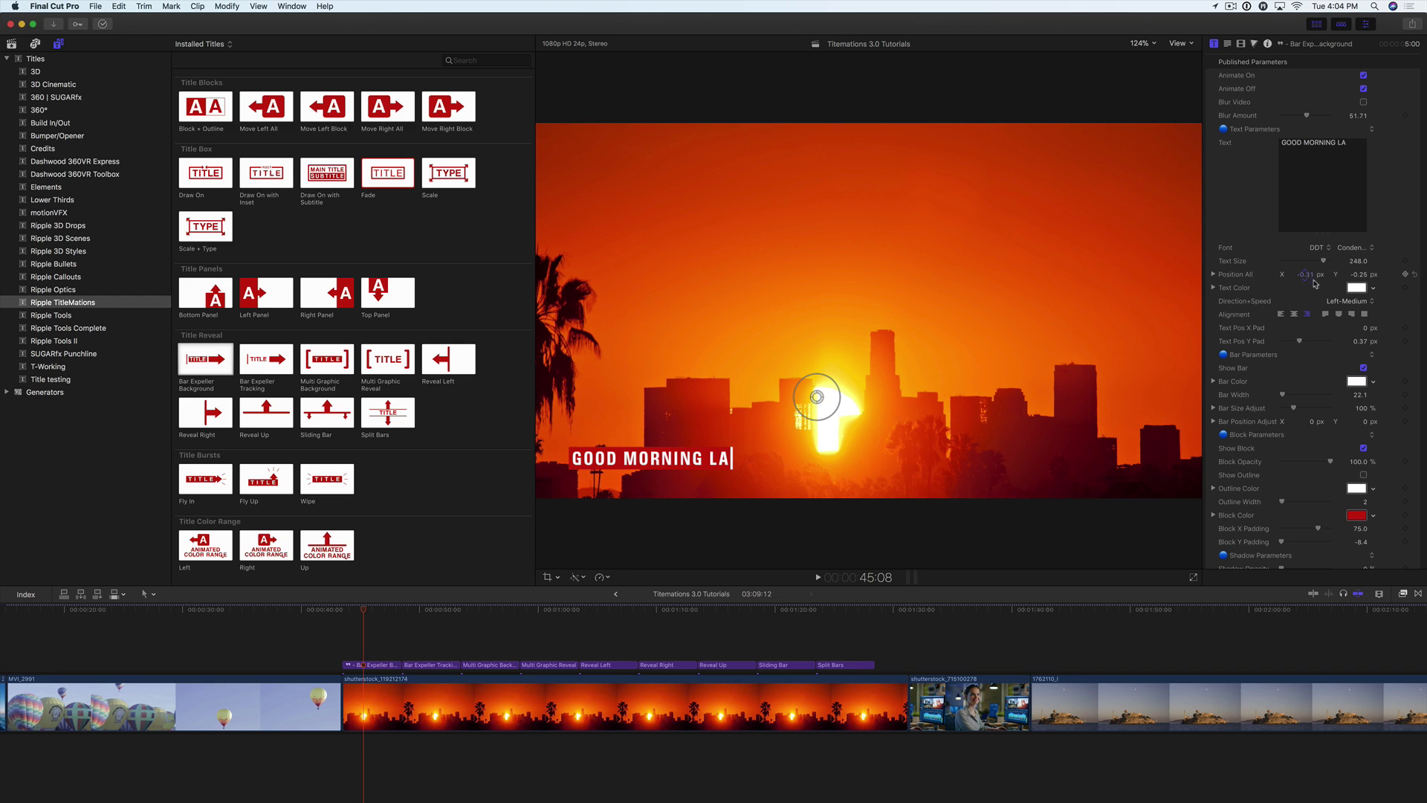
Set the title's Text Pos X Pad to 10 px
left_click(1345, 301)
left_click(1301, 303)
mouse_move(1366, 331)
left_mouse_down()
mouse_move(1412, 332)
mouse_move(1371, 332)
left_mouse_up()
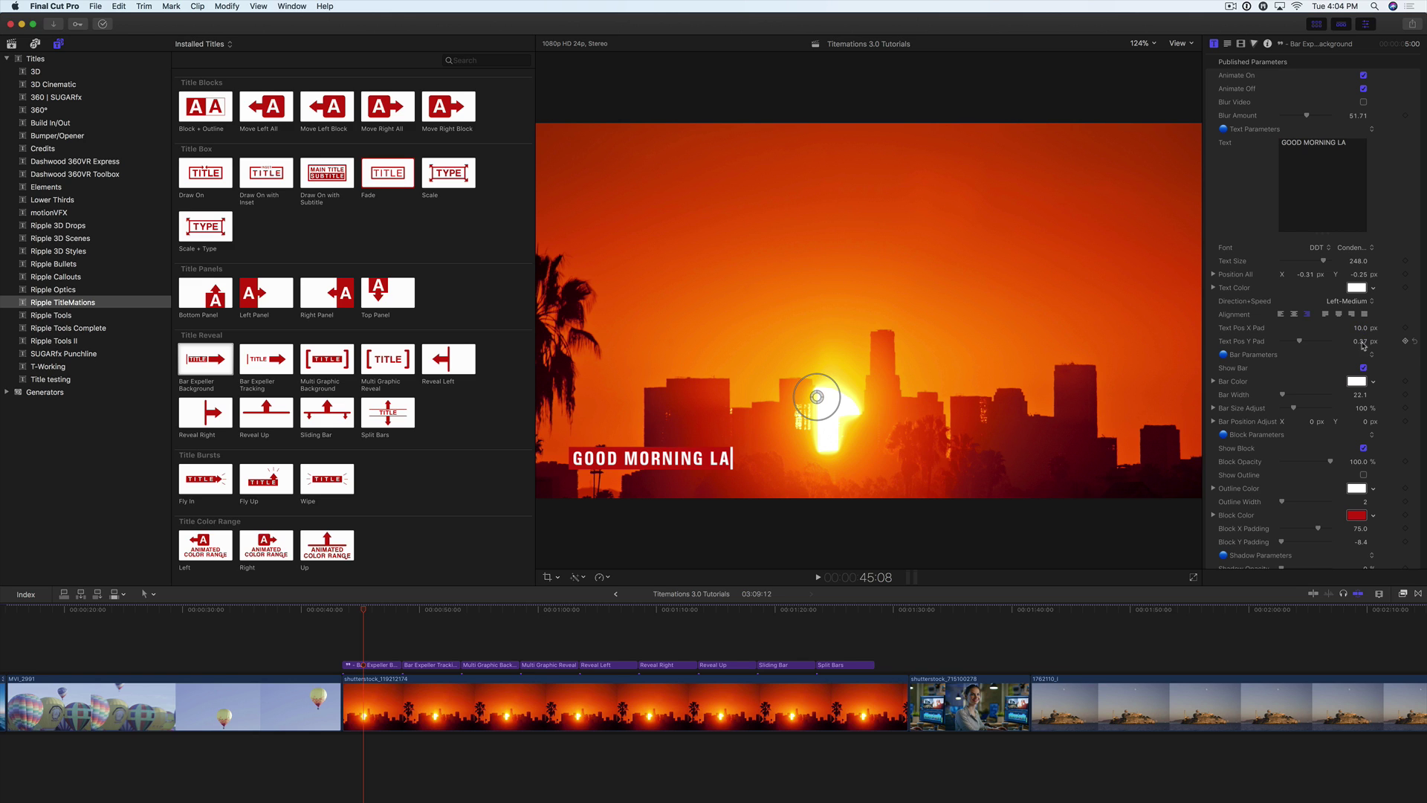
mouse_move(1360, 341)
left_mouse_down()
mouse_move(1361, 328)
mouse_move(1367, 341)
left_mouse_up()
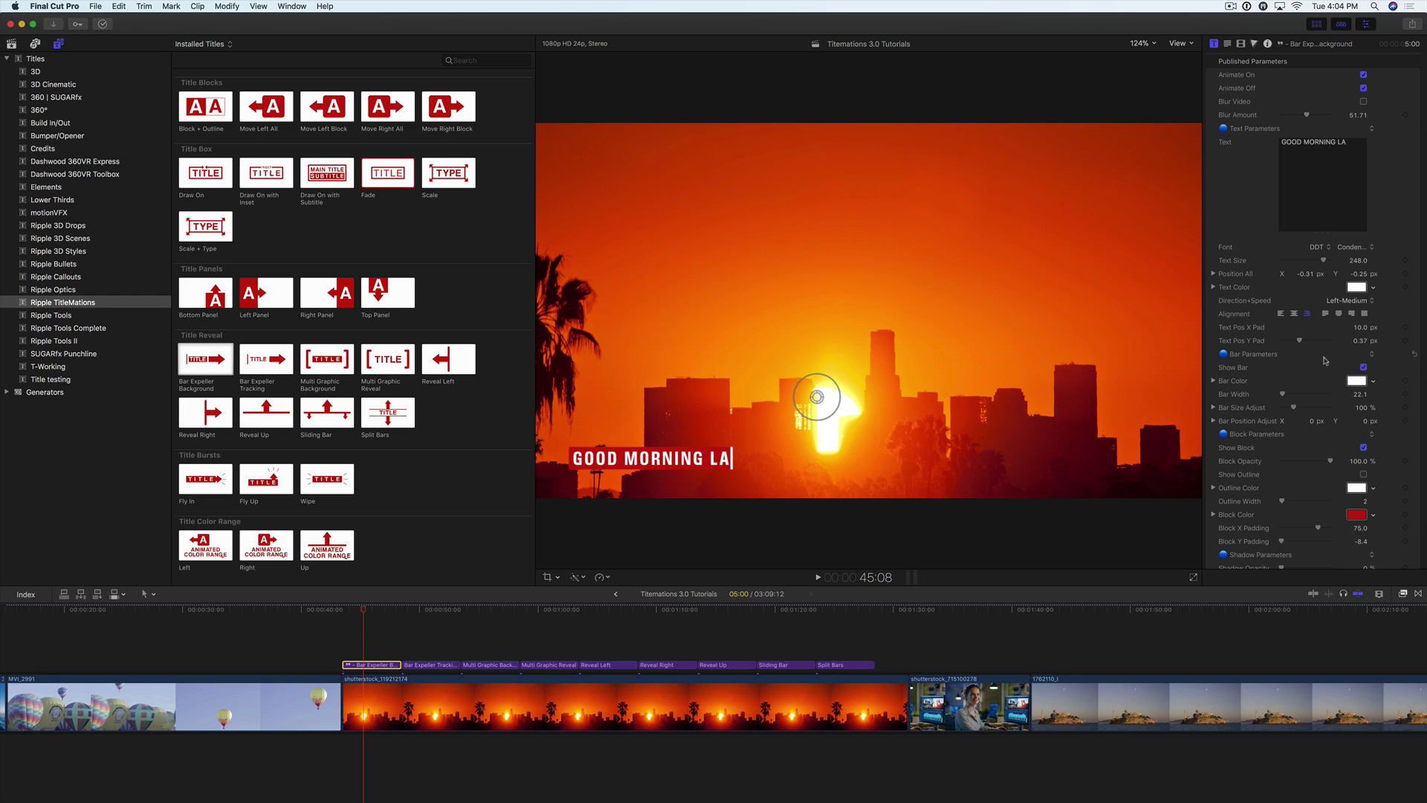
Preview the title animation with the bar hidden, and show the bar again
left_click(1364, 367)
left_click(342, 611)
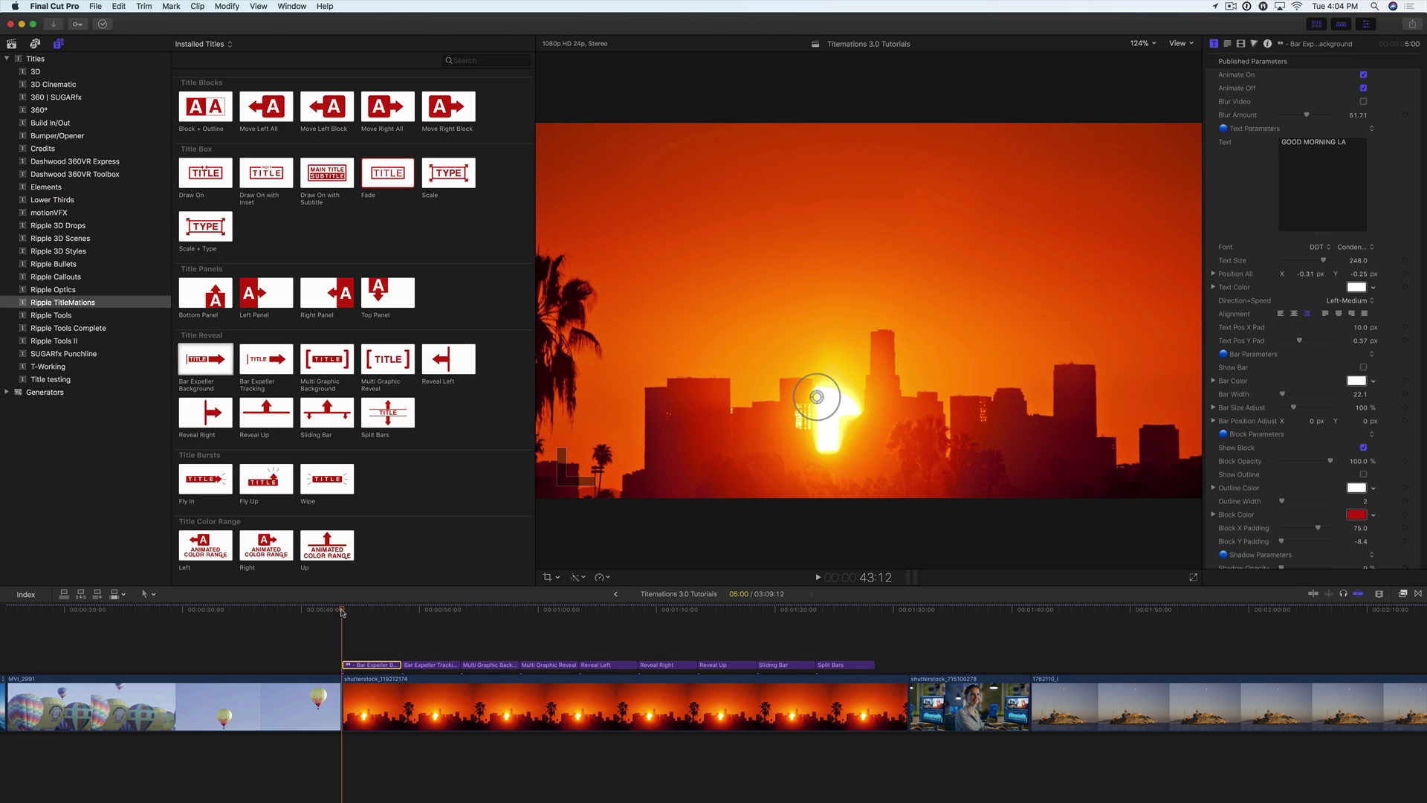
key("space")
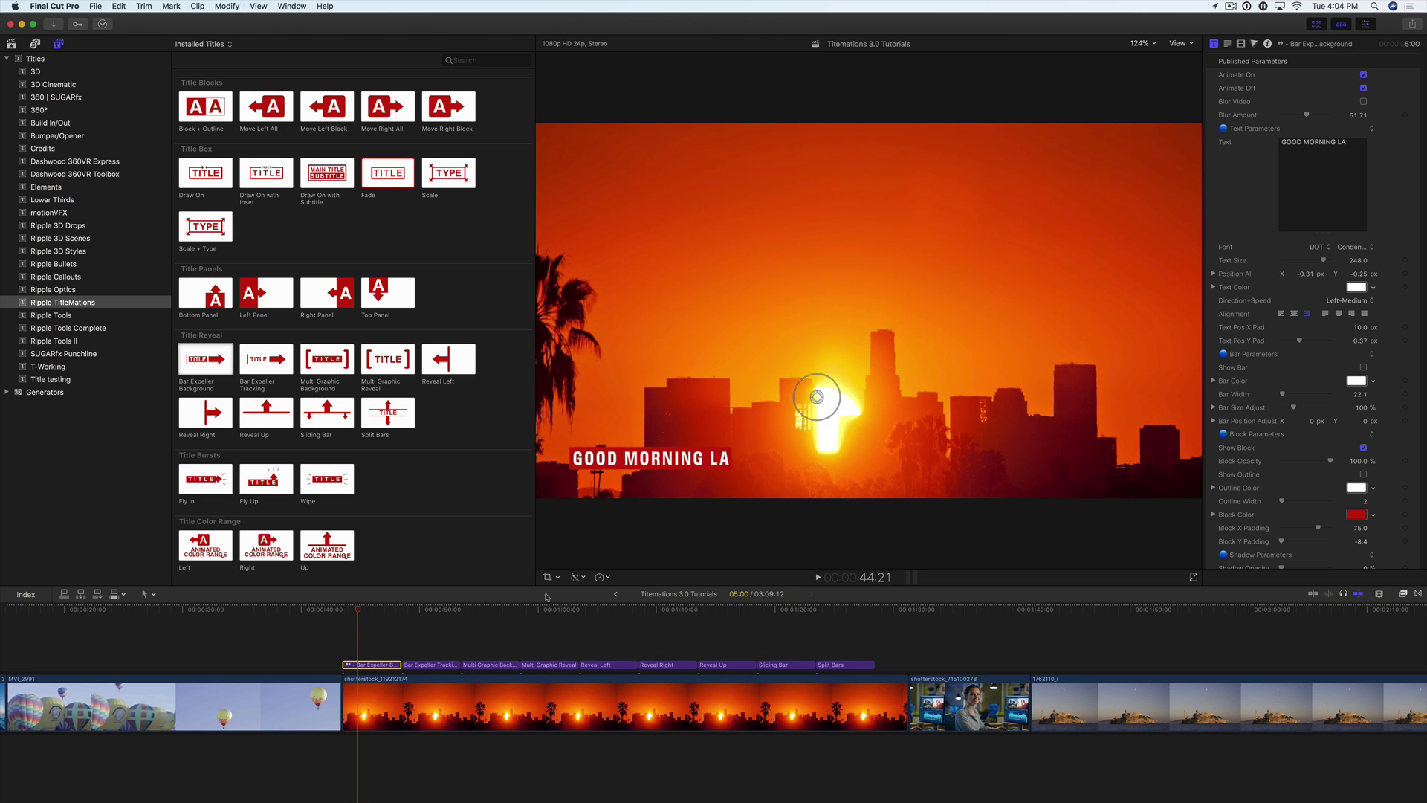
left_click(1363, 367)
Change the title's bar color to orange and set the bar width to 345
left_click(1358, 380)
left_click(1360, 400)
left_click_drag(1361, 399, 1298, 394)
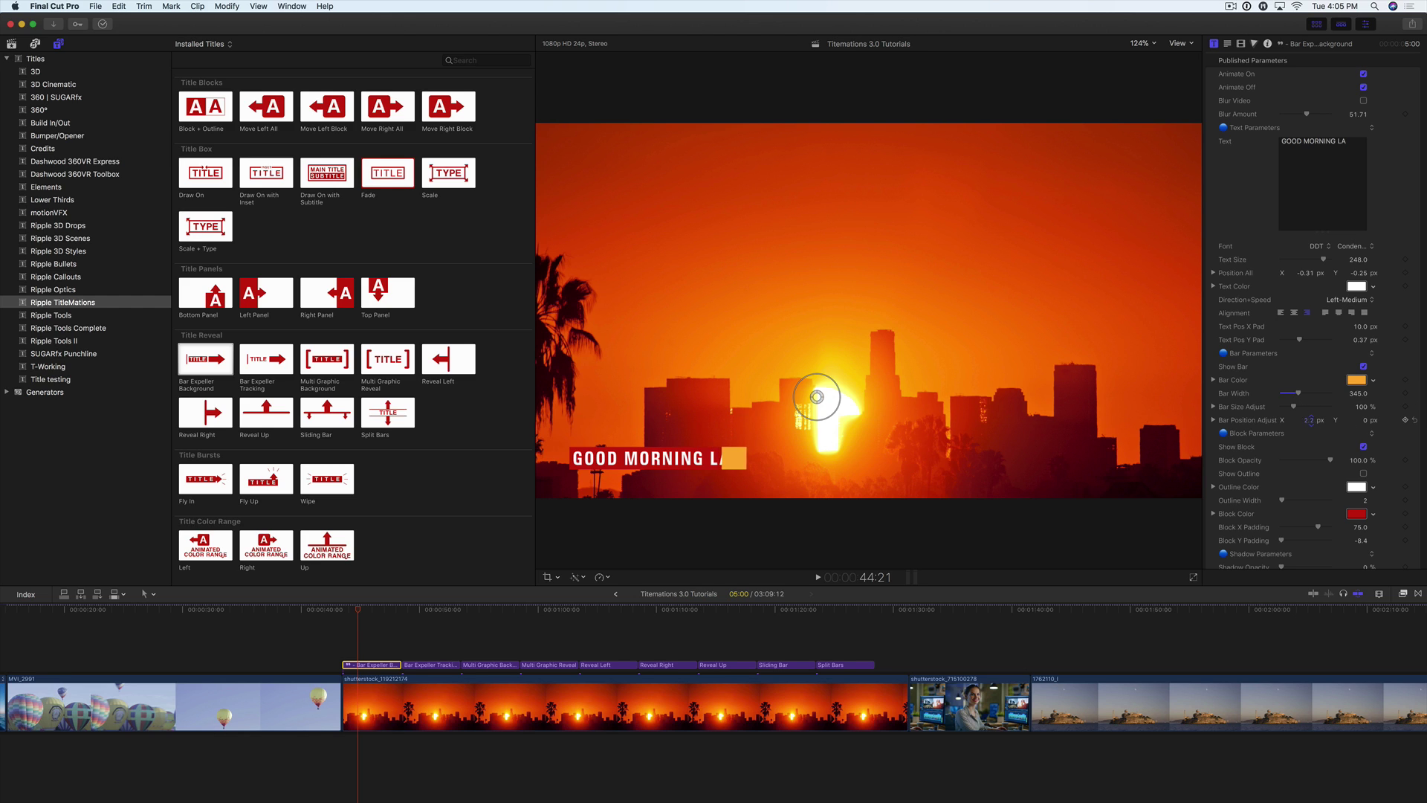
Shift the orange bar to a horizontal position adjustment of 7.9 px and preview the title animation
left_click_drag(1308, 420, 1305, 420)
left_click(342, 610)
key("space")
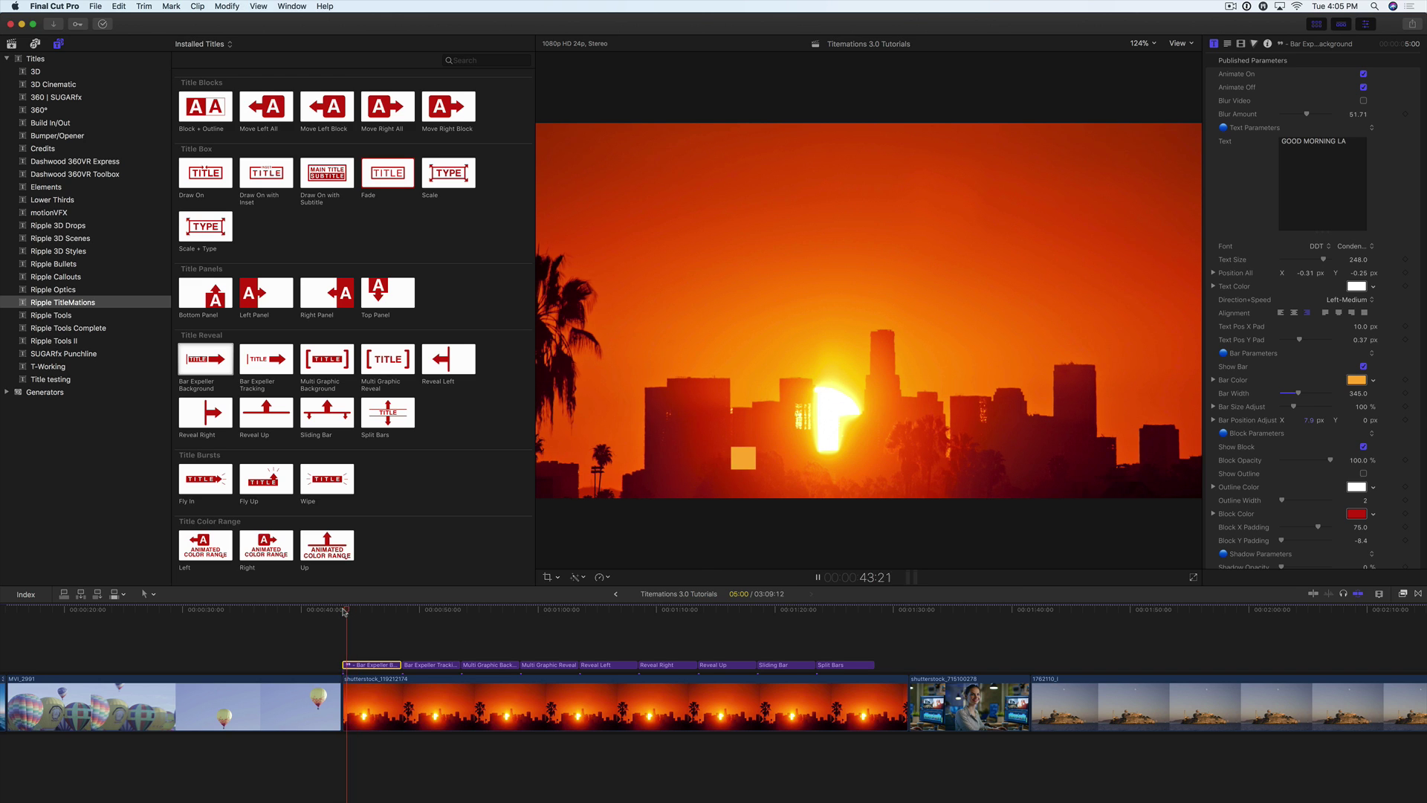
key("space")
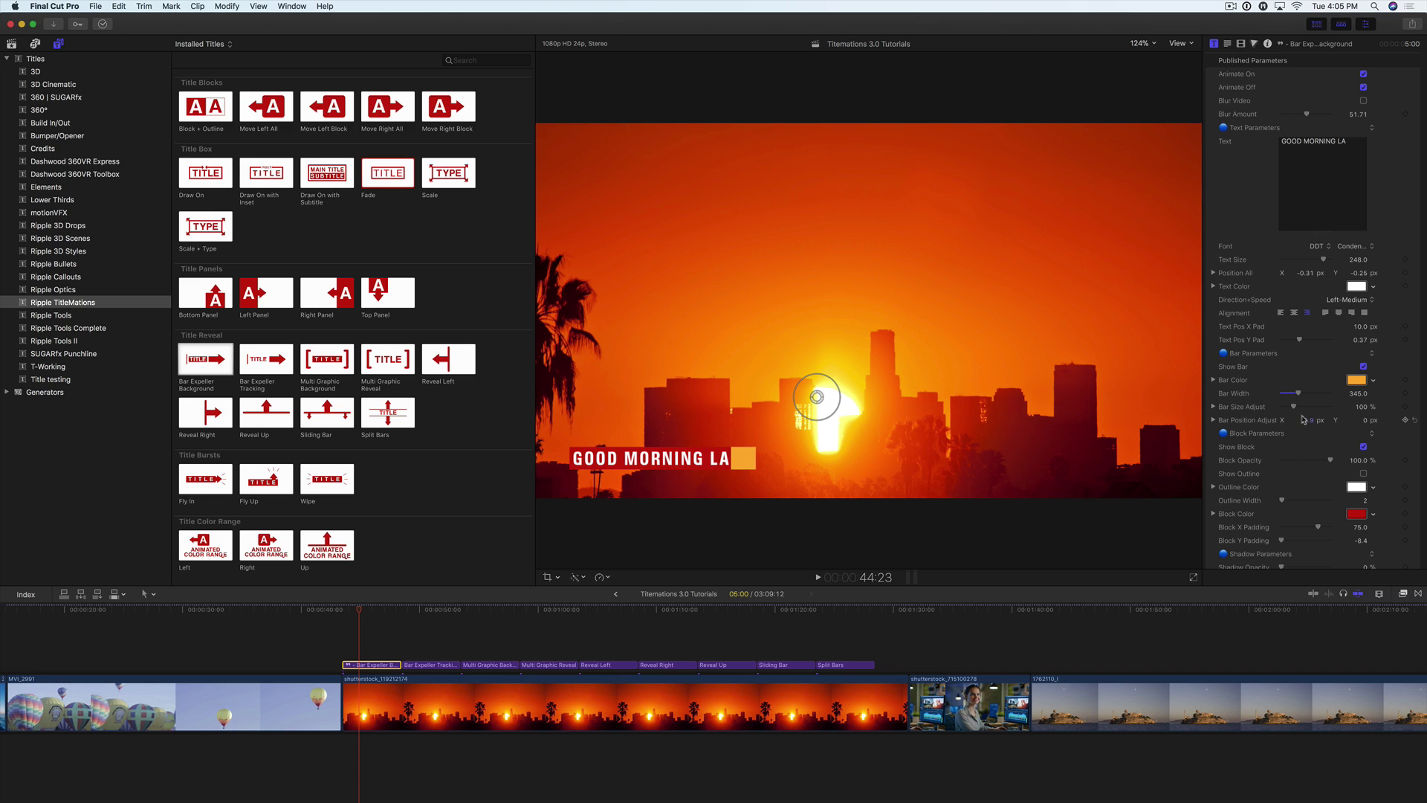
Preview the title animation with the background block hidden, and show the block again
scroll(1287, 439, "down", 2)
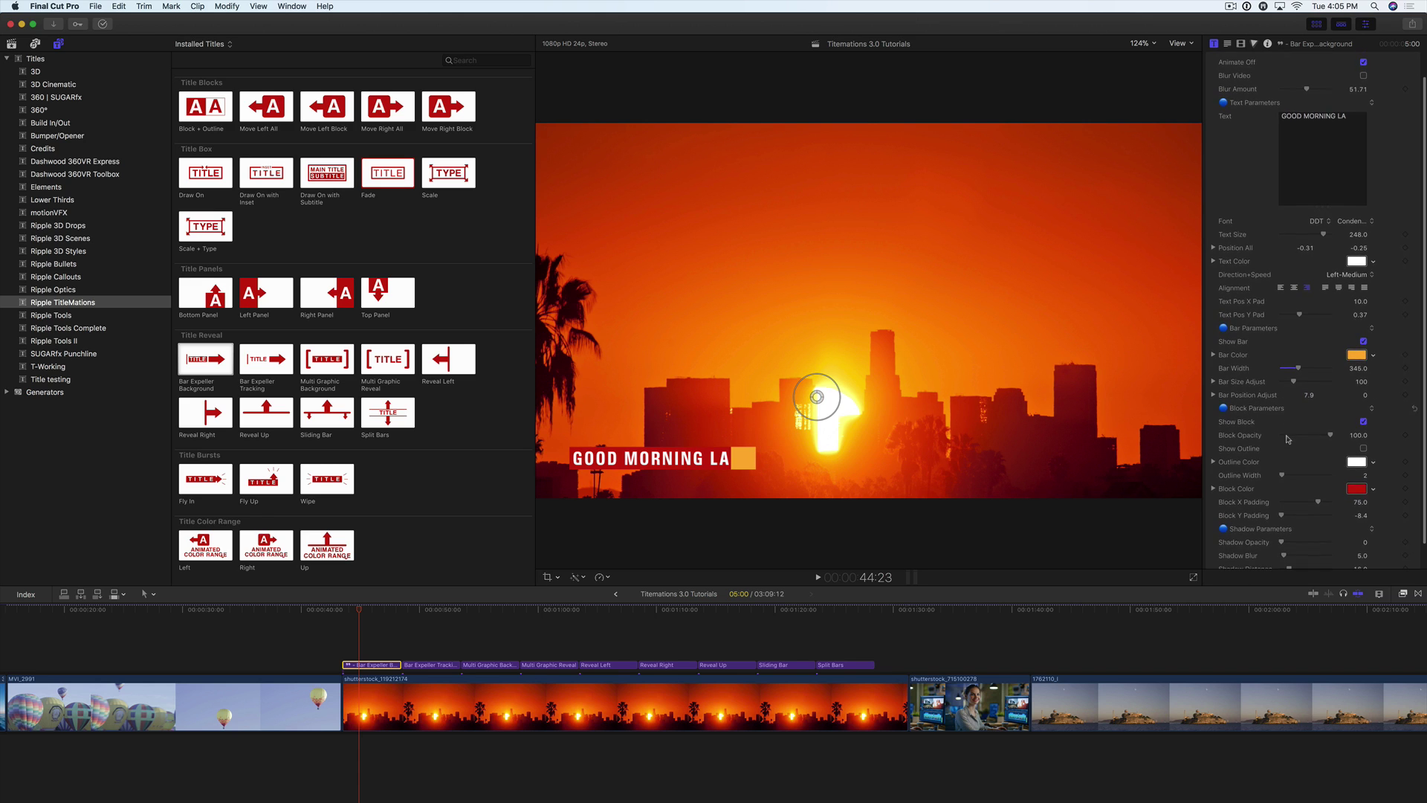
left_click(1364, 421)
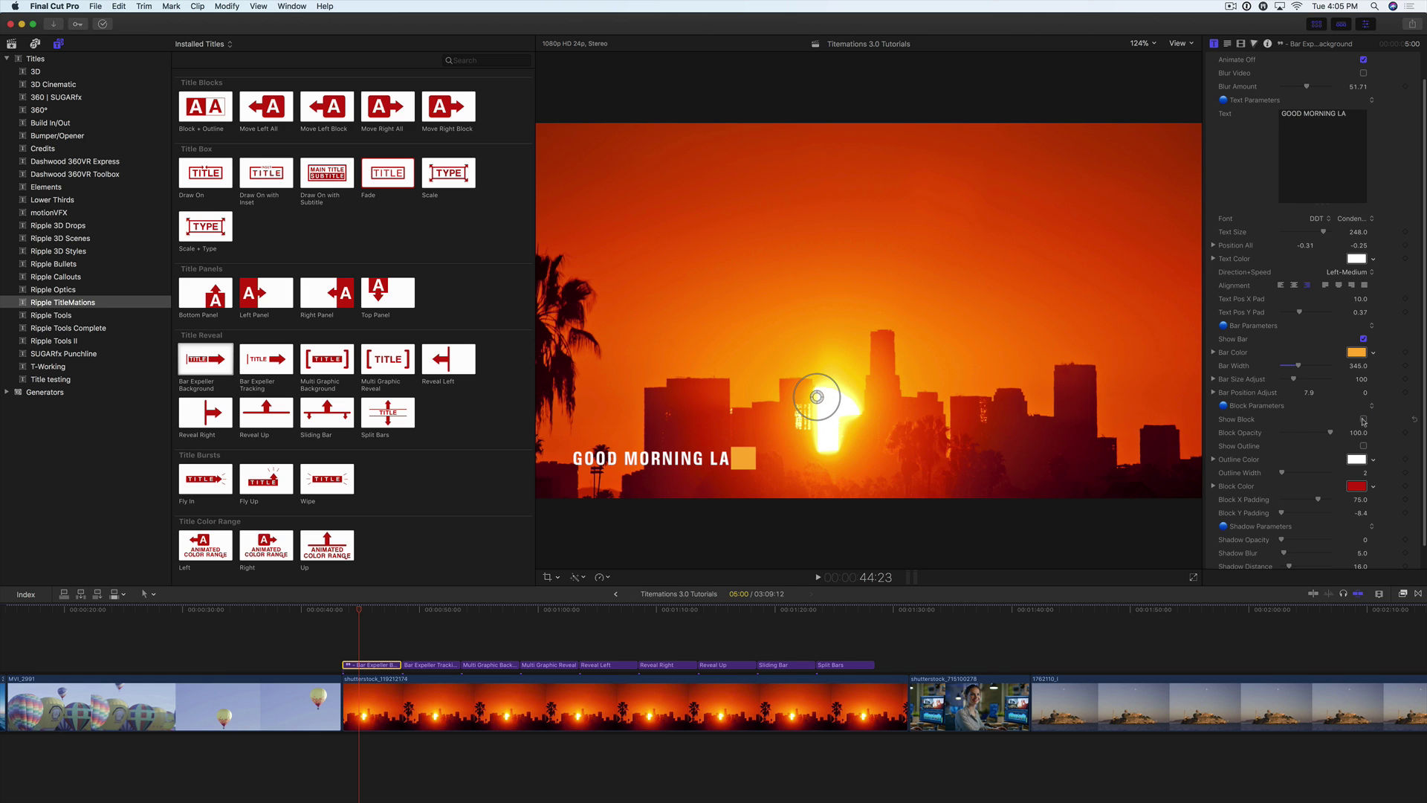
left_click(341, 610)
key("space")
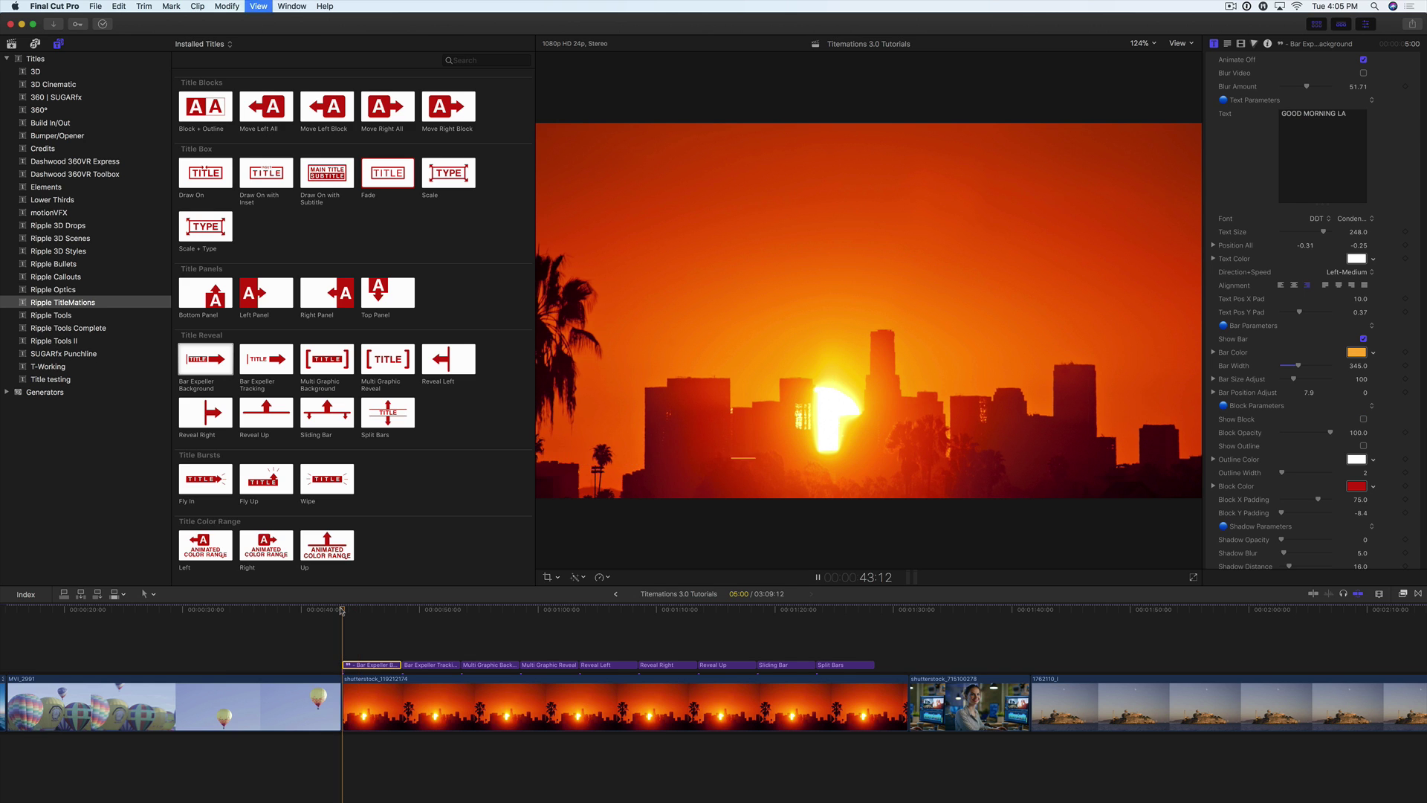
key("space")
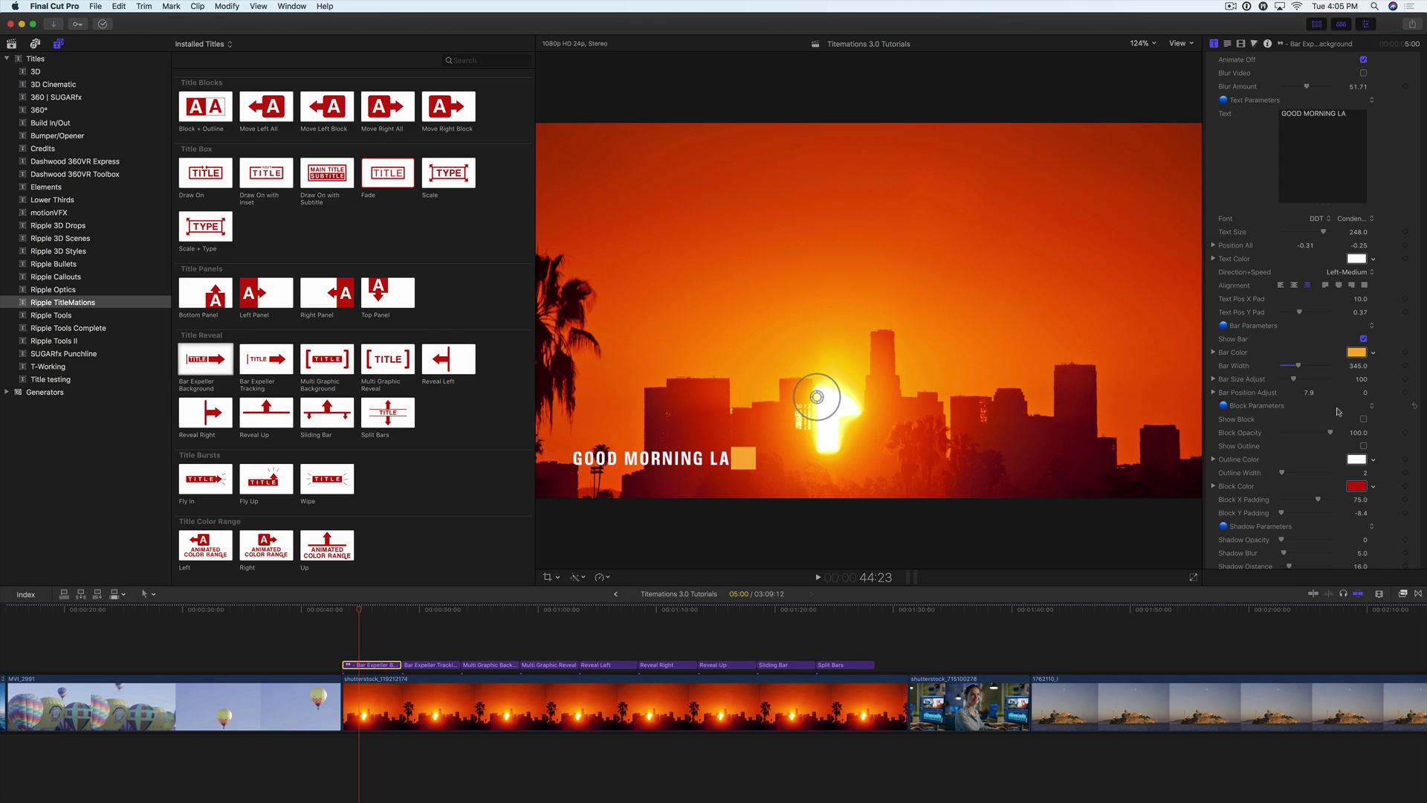
left_click(1364, 419)
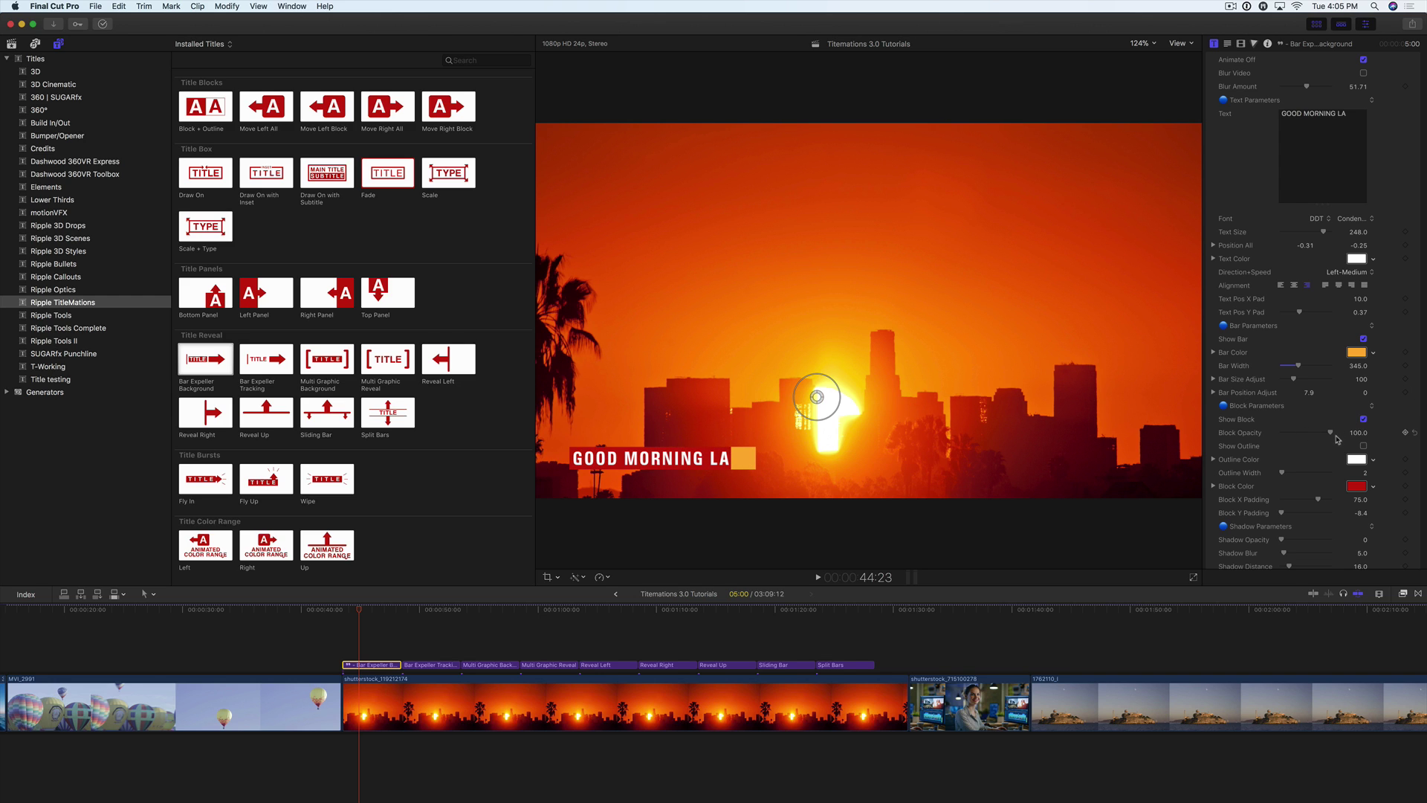
Show the block's outline with a width of 11 and set the bar's Y size adjustment to 104.21%
mouse_move(1330, 433)
left_mouse_down()
mouse_move(1314, 434)
mouse_move(1357, 435)
left_mouse_up()
left_click(1363, 446)
left_click_drag(1282, 474, 1287, 476)
left_click(1213, 380)
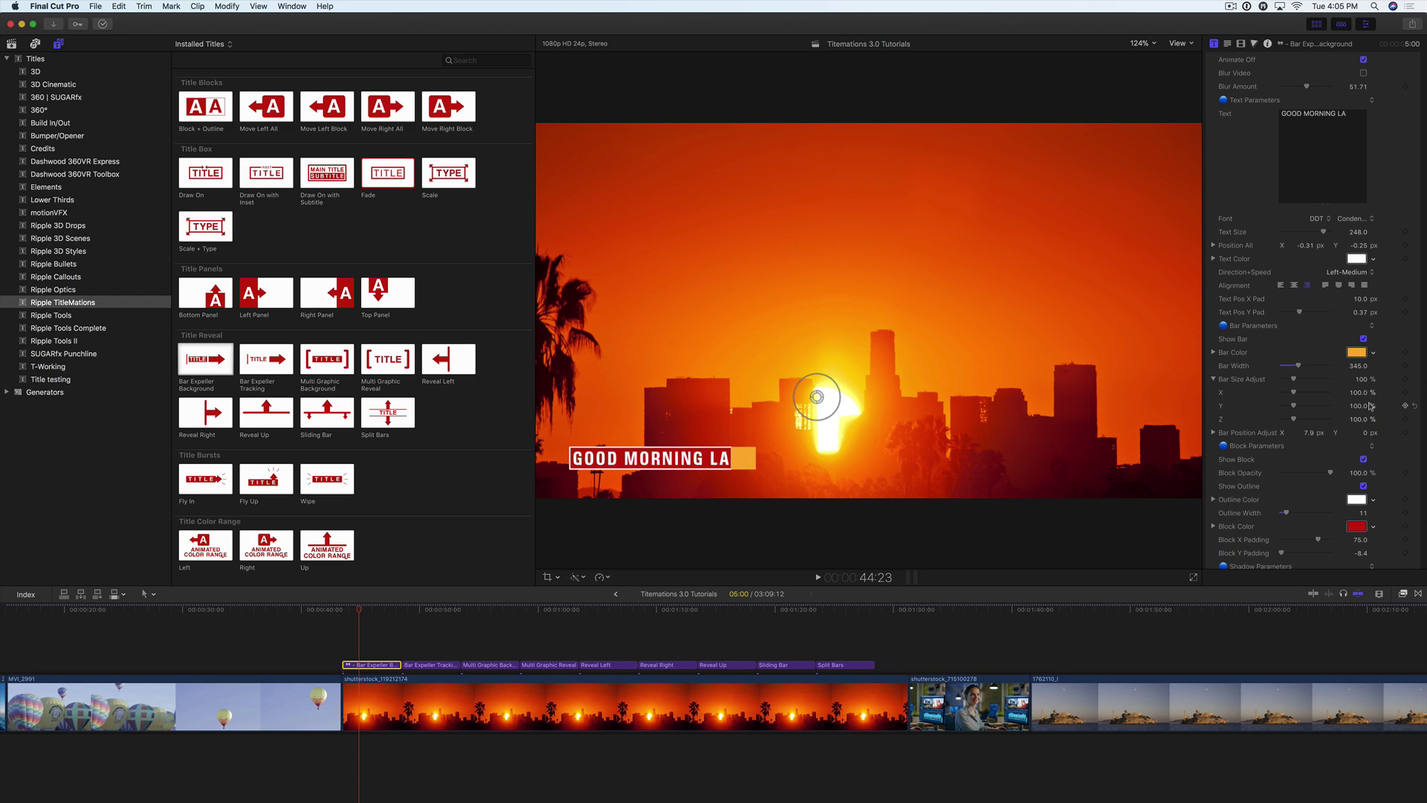
left_click_drag(1356, 408, 1357, 406)
Set the Block X Padding to 40, and adjust the shadow to a blur of 27 and a distance of 48
scroll(1293, 416, "down", 3)
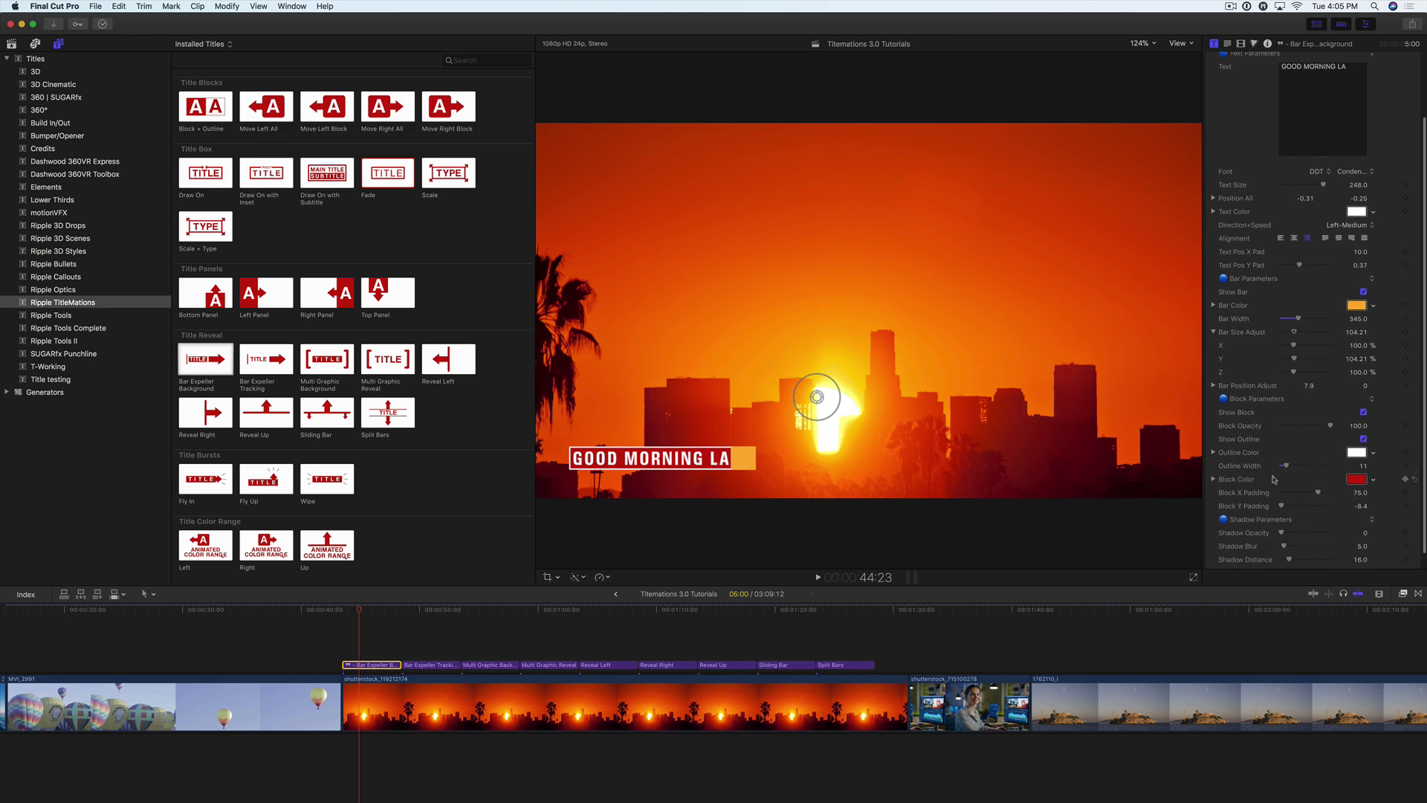
scroll(1273, 479, "down", 1)
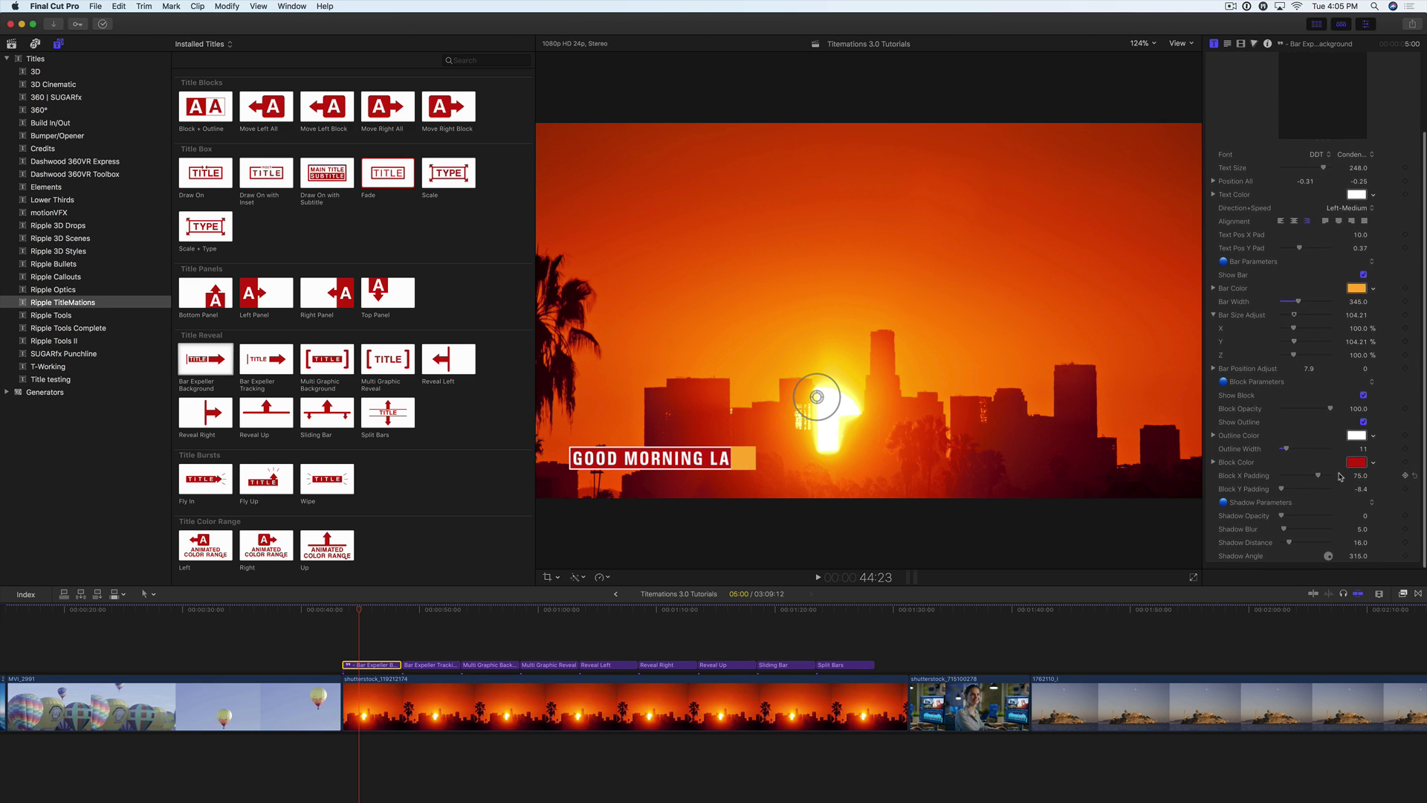
left_click_drag(1359, 476, 1346, 475)
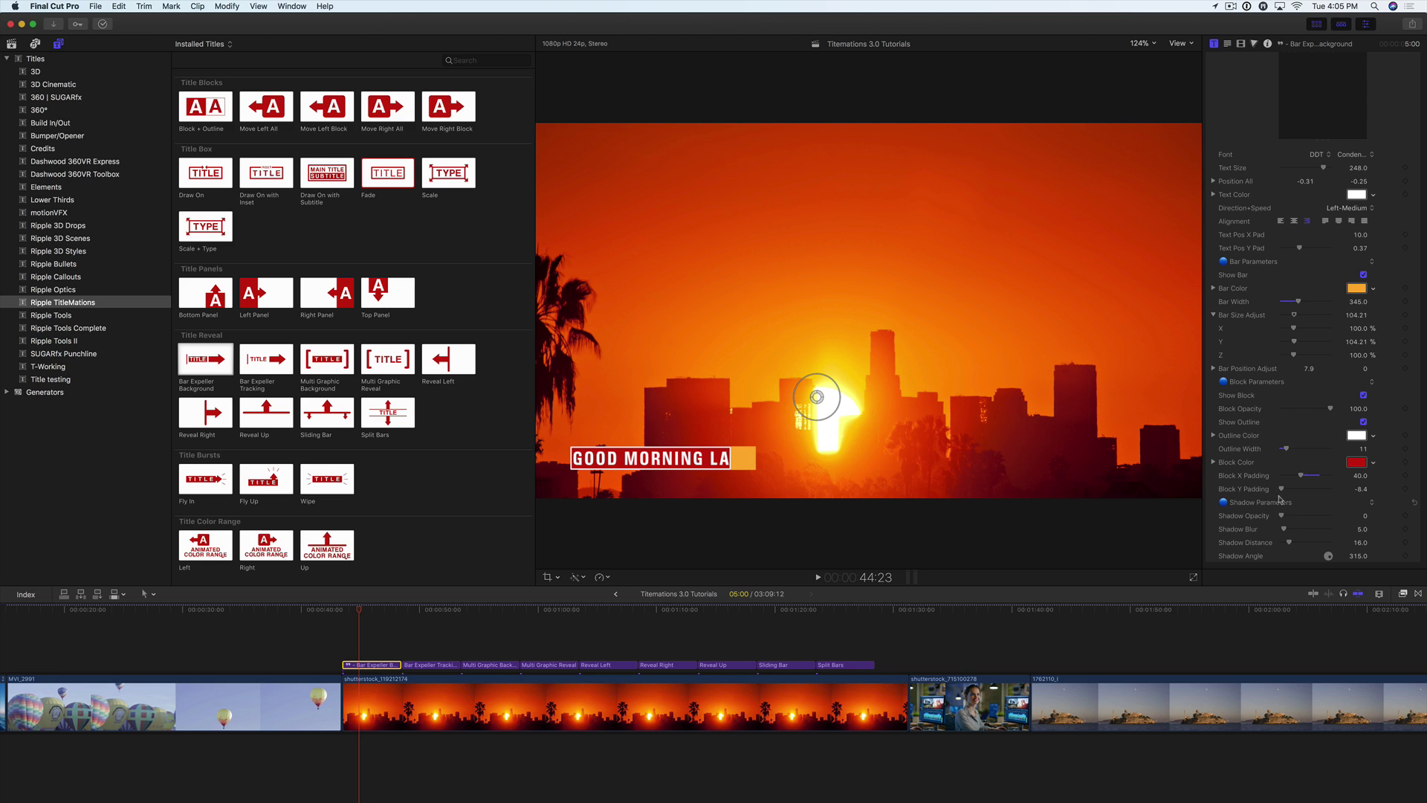
left_click_drag(1285, 516, 1372, 515)
left_click_drag(1284, 529, 1304, 546)
Preview the customized Bar Expeller Background title animation from its start
left_click(341, 611)
key("space")
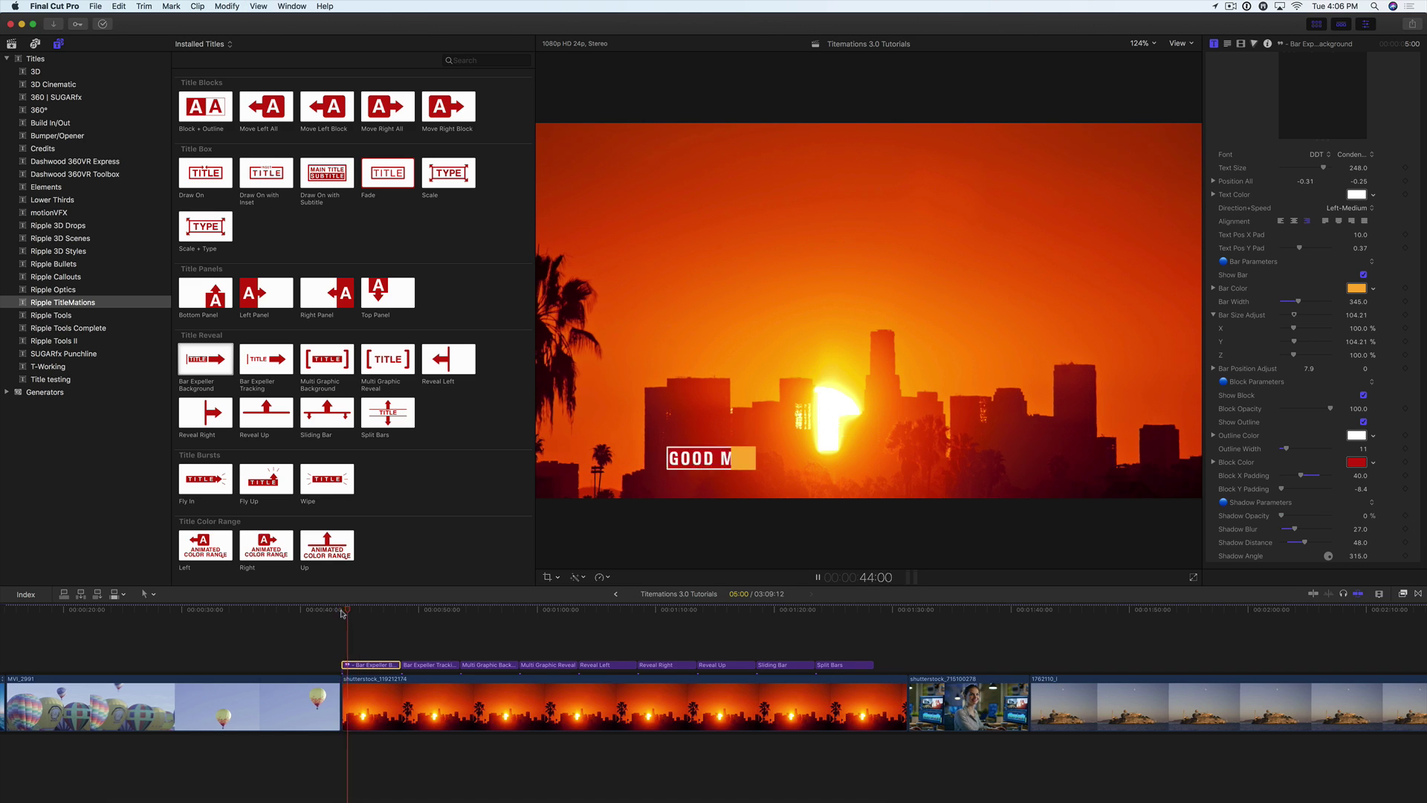
key("s")
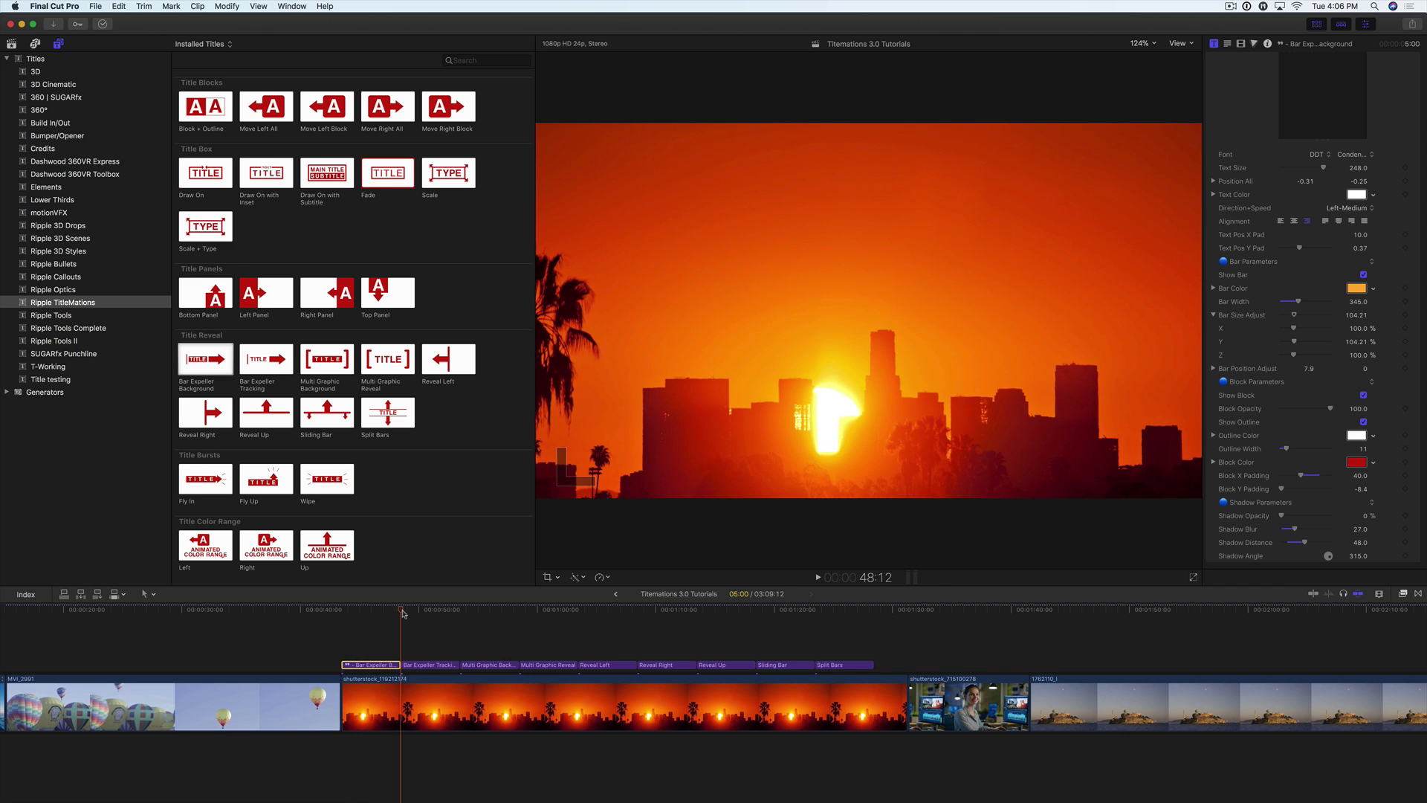
Preview the Bar Expeller Tracking title animation and park the playhead where its full text shows
key("space")
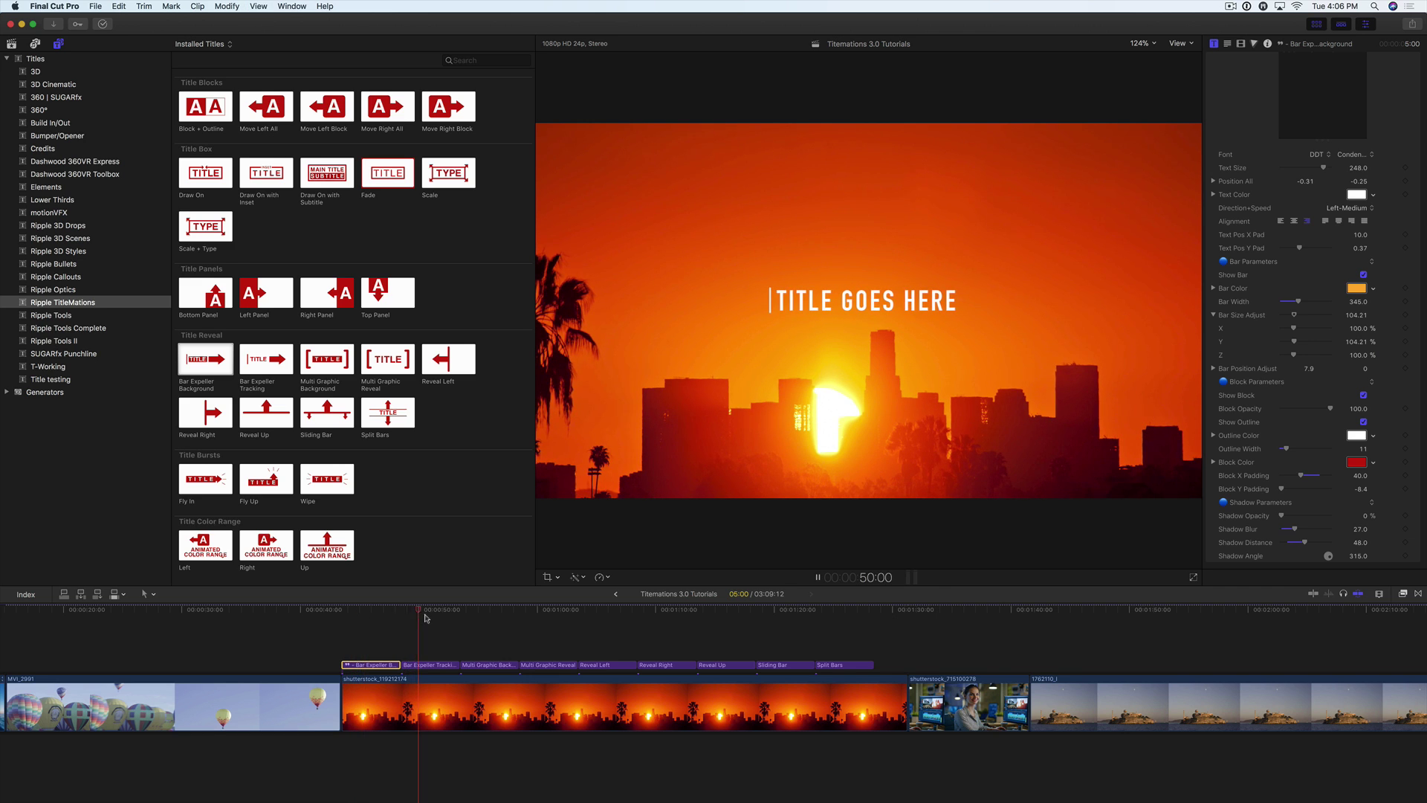
key("s")
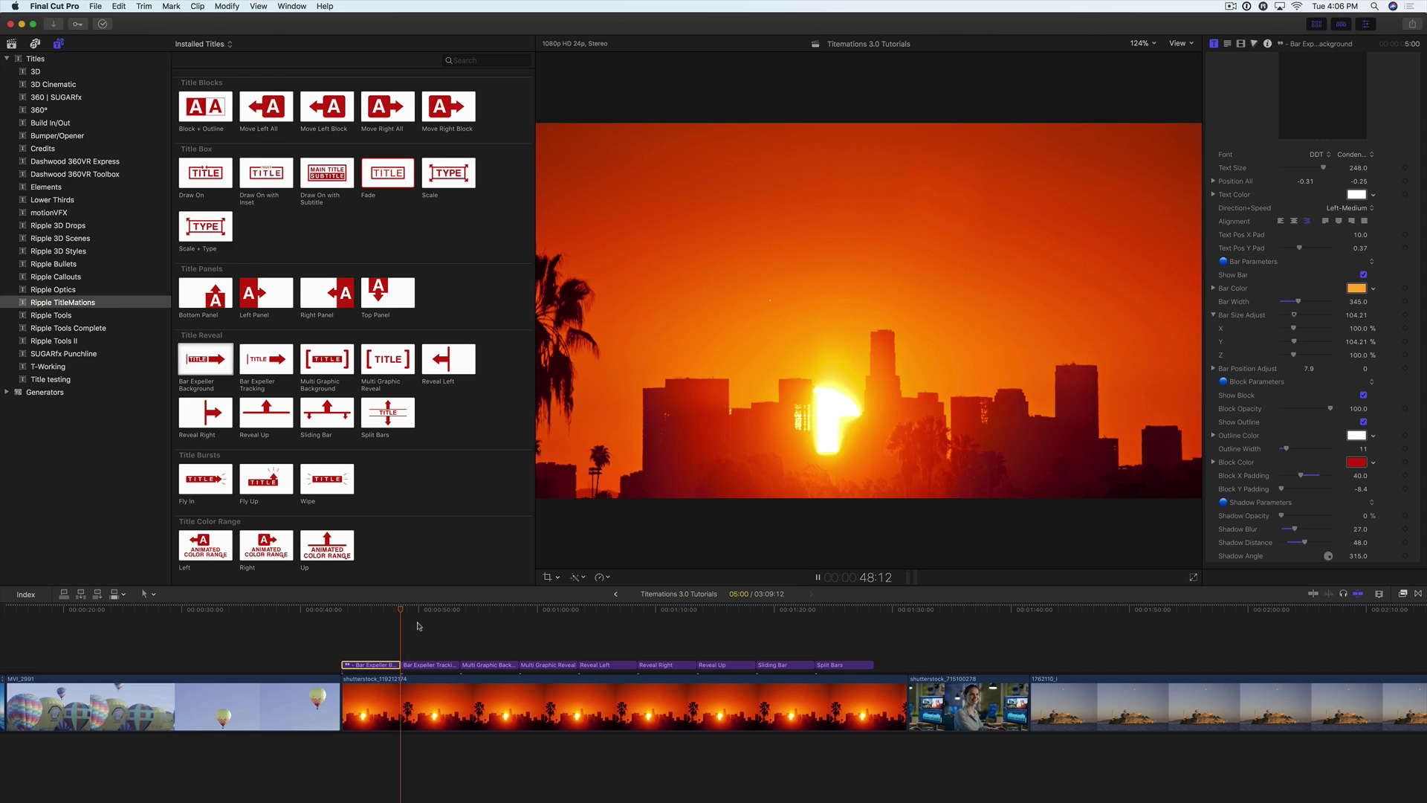
key("space")
left_click(418, 626)
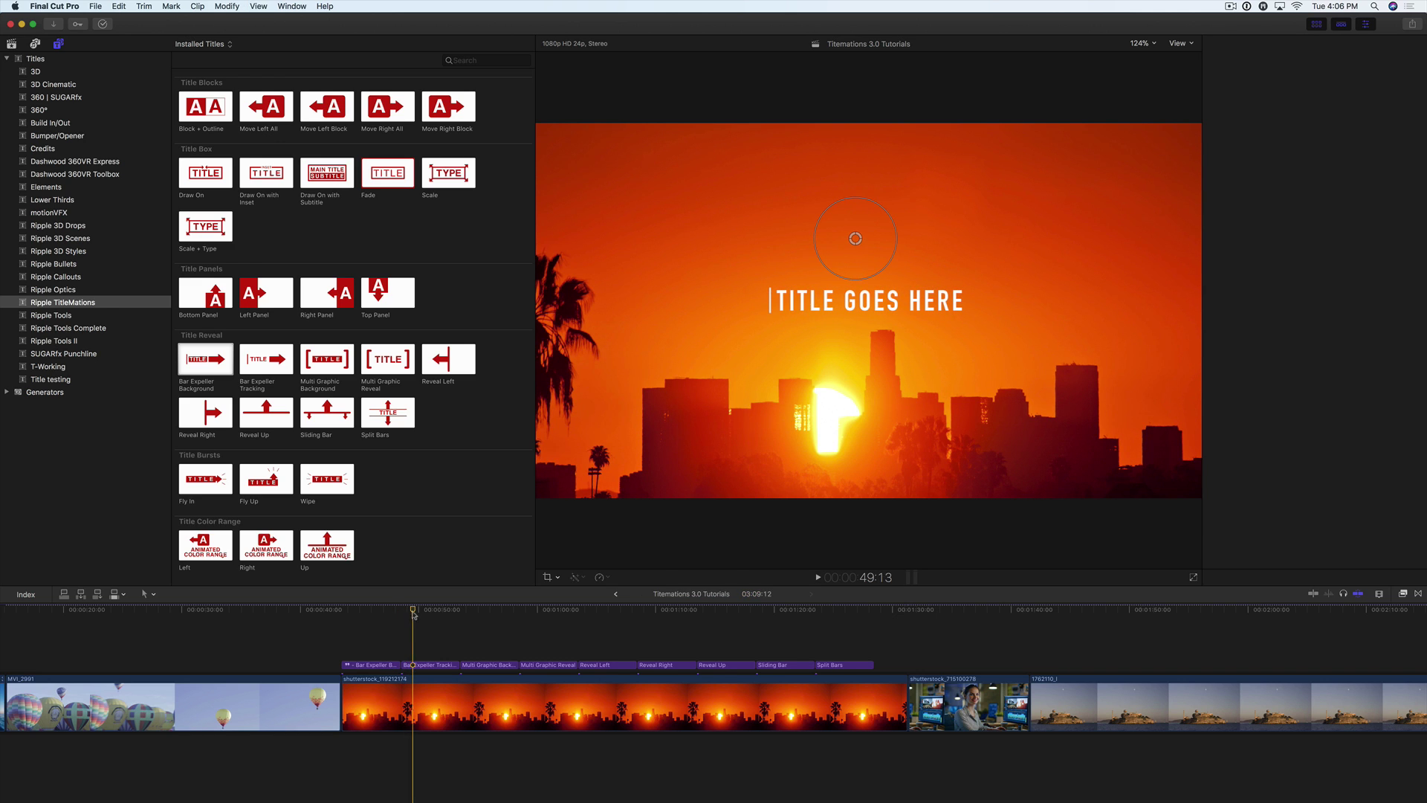
left_click(419, 611)
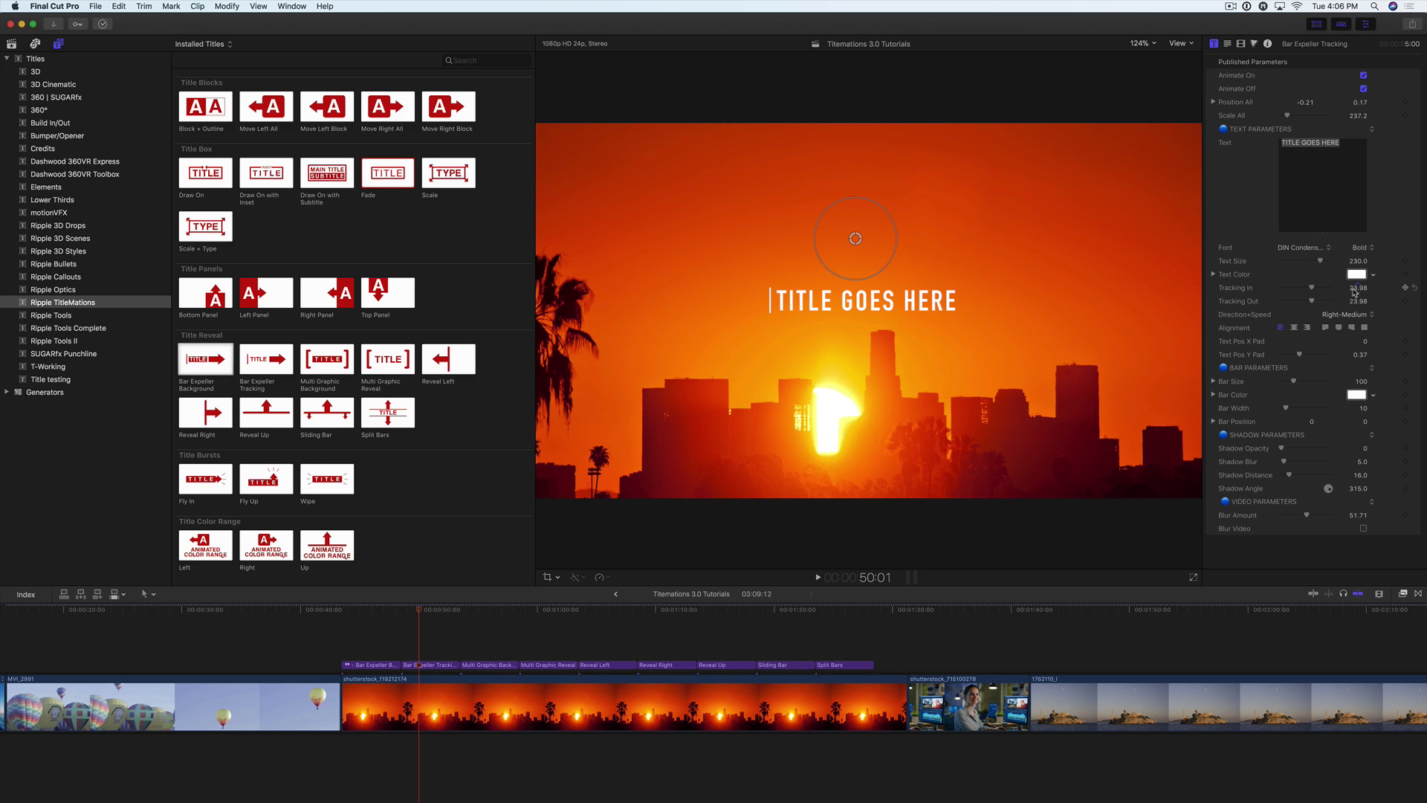
Set the Bar Expeller Tracking title's Tracking In to 0 and preview the animation
type("0")
key("Return")
key("space")
key("space")
Set the Bar Expeller Tracking title's Tracking In to 28.32%
left_click_drag(1306, 289, 1313, 291)
left_click(1346, 315)
left_click(1298, 336)
left_click_drag(1359, 355, 1358, 354)
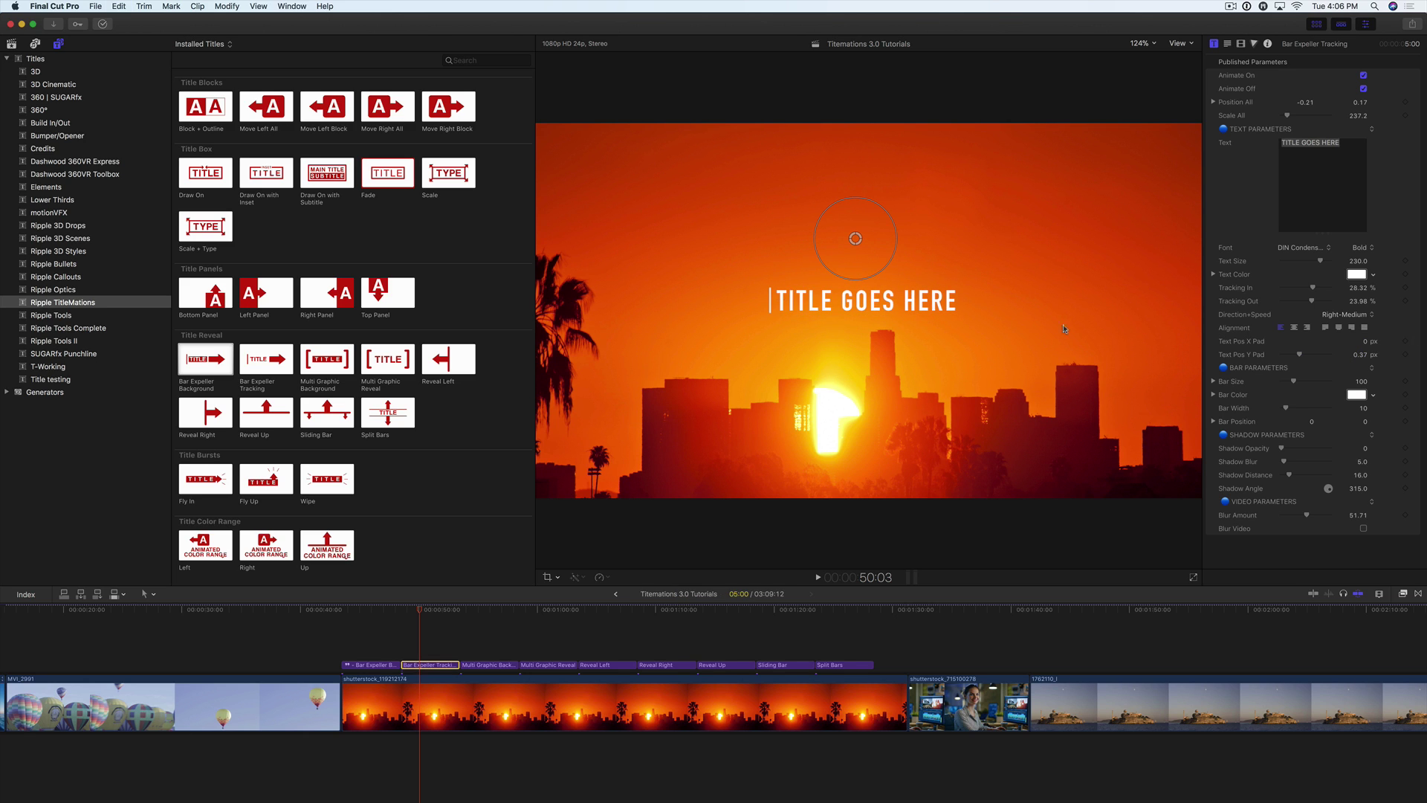
Replace the Bar Expeller Tracking title's text with GOOD MORNING
left_click_drag(1343, 146, 1277, 145)
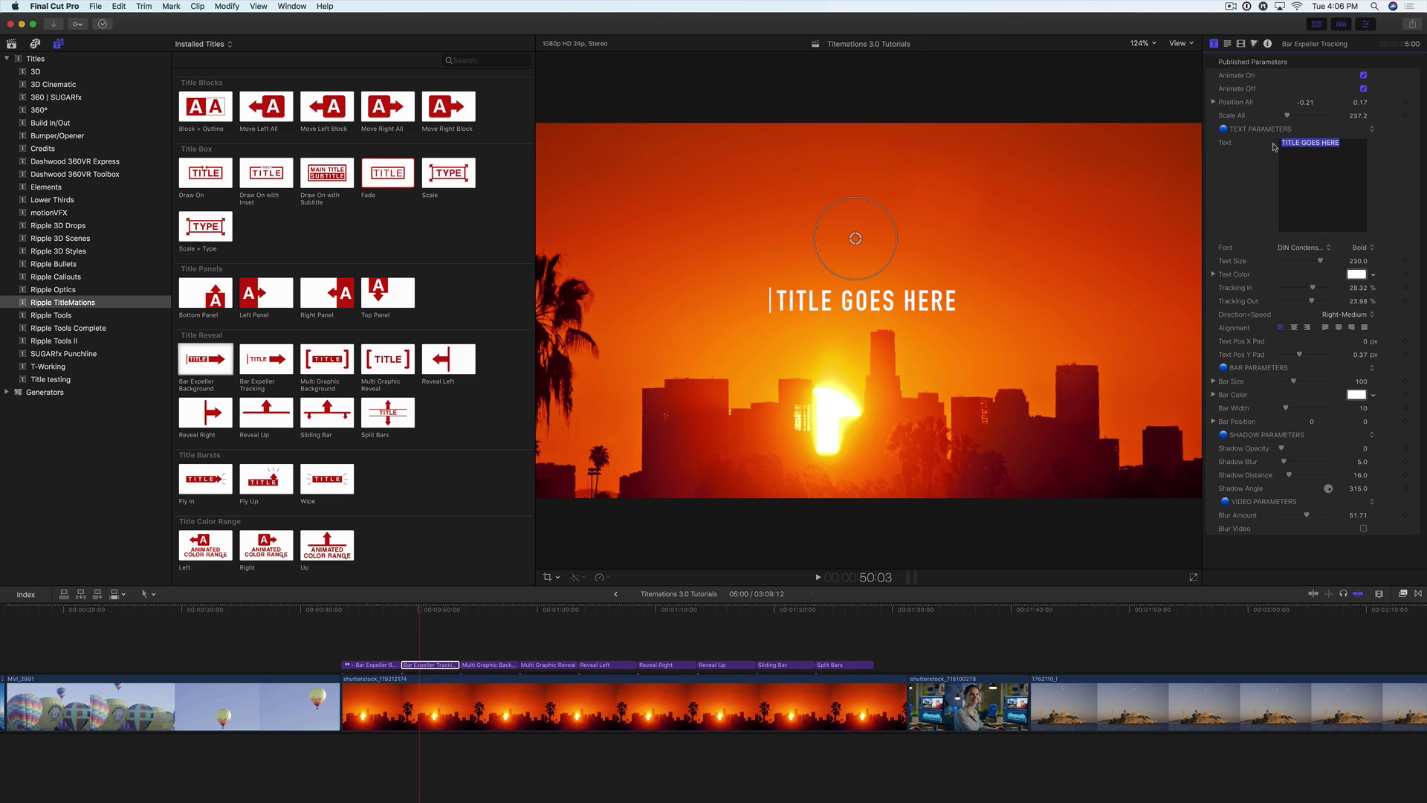
type("GOOD MORNING")
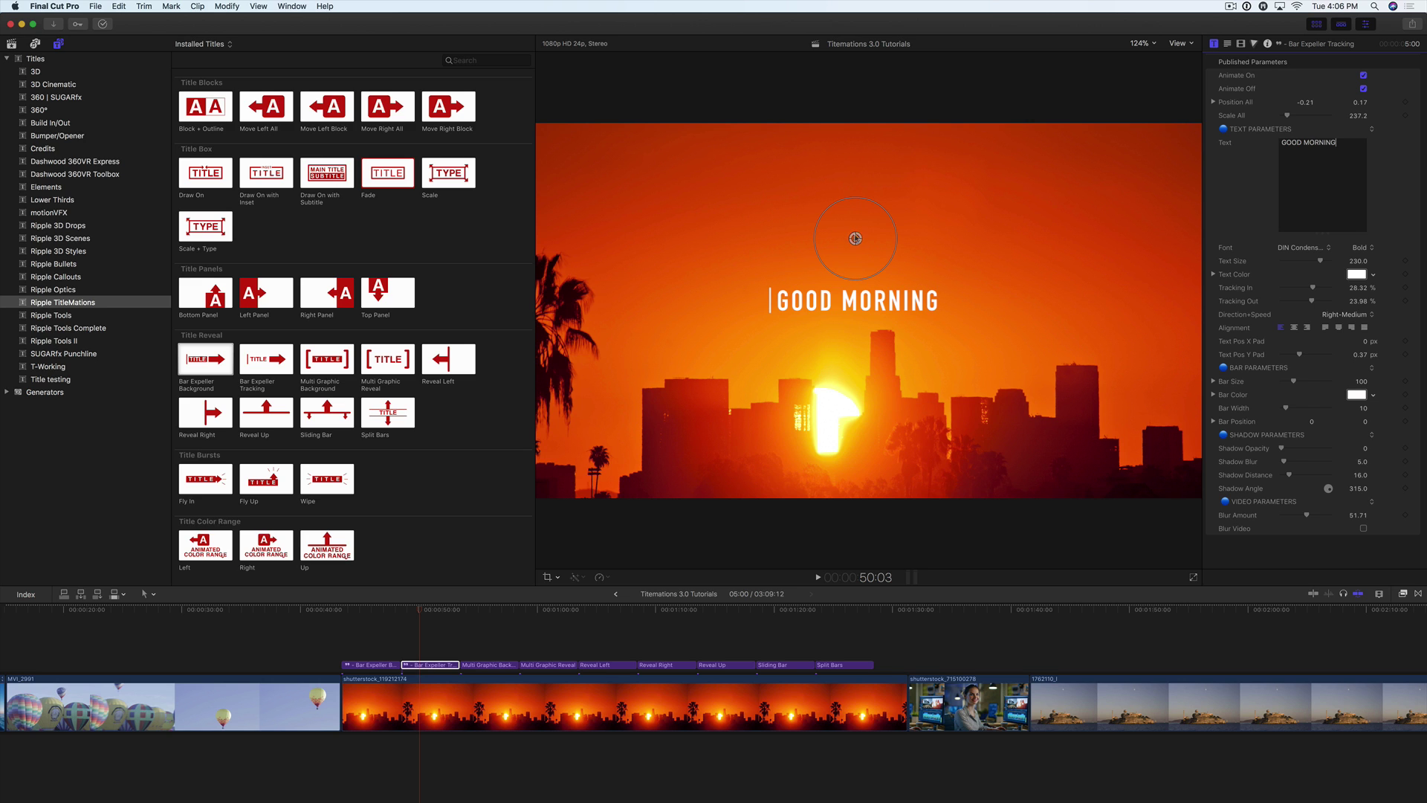
Move the GOOD MORNING title to the upper-left of the video frame, scale it to about 159.9, and preview its animation
left_click_drag(883, 216, 683, 105)
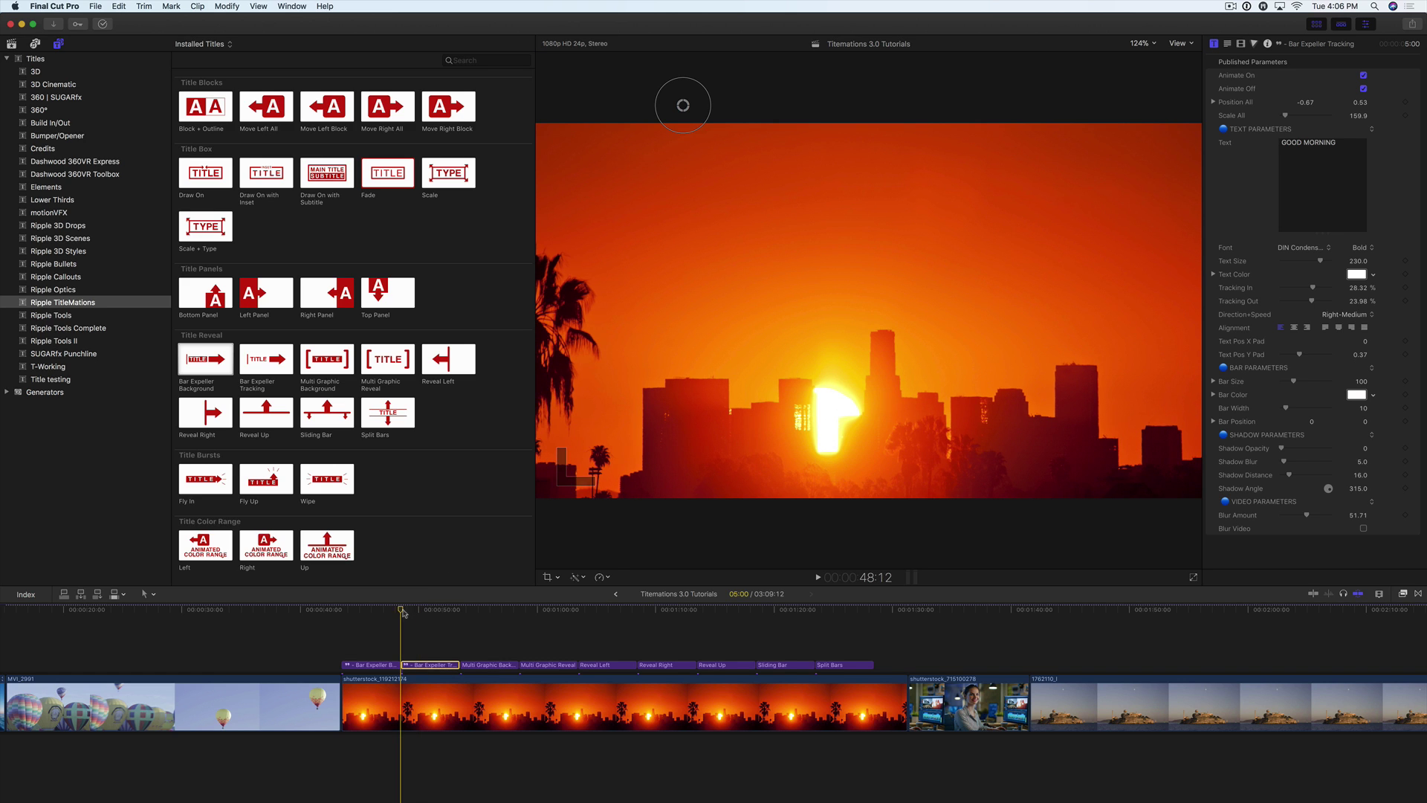
key("space")
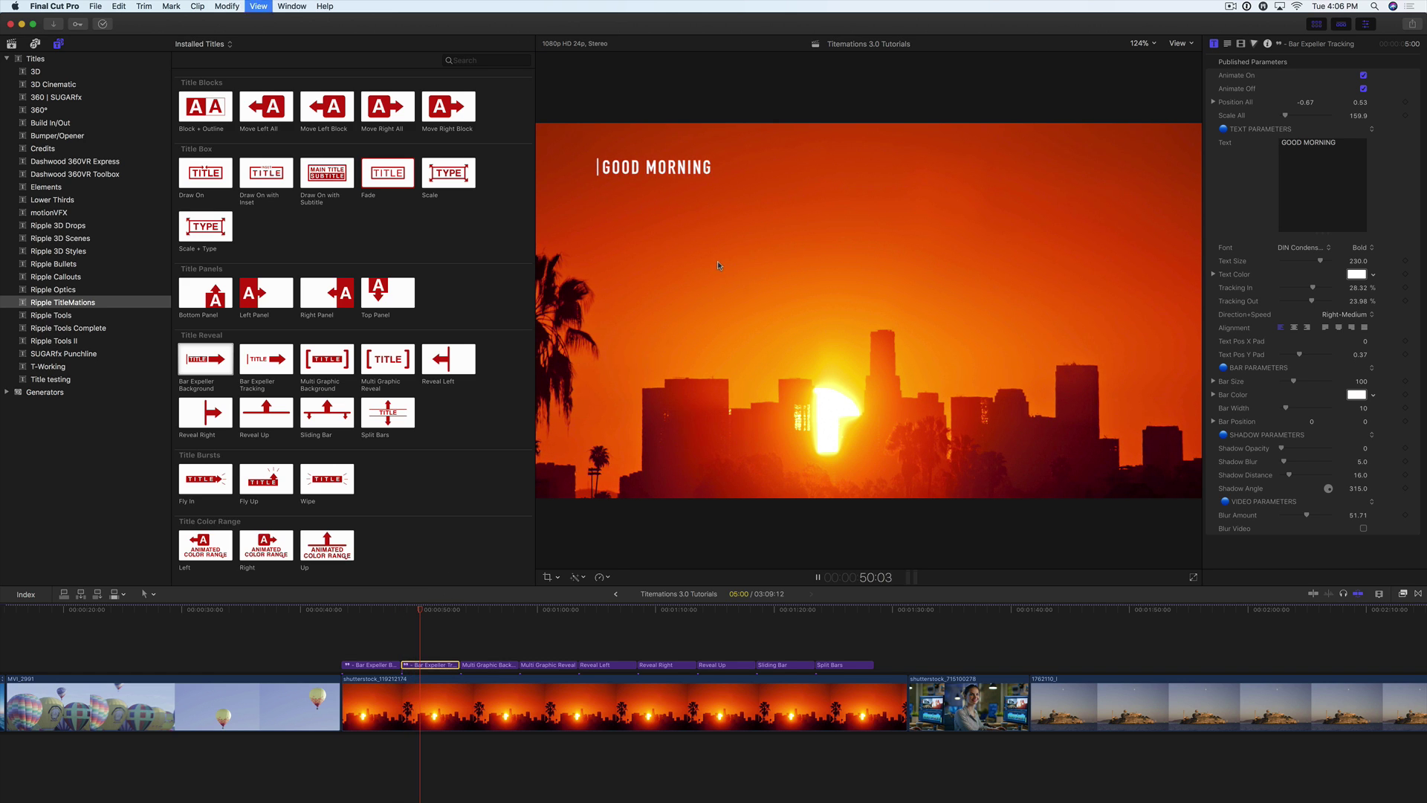
key("space")
Preview the Multi Graphic Background title's bracket animation repeatedly from its start, with the timeline magnified
left_click(488, 645)
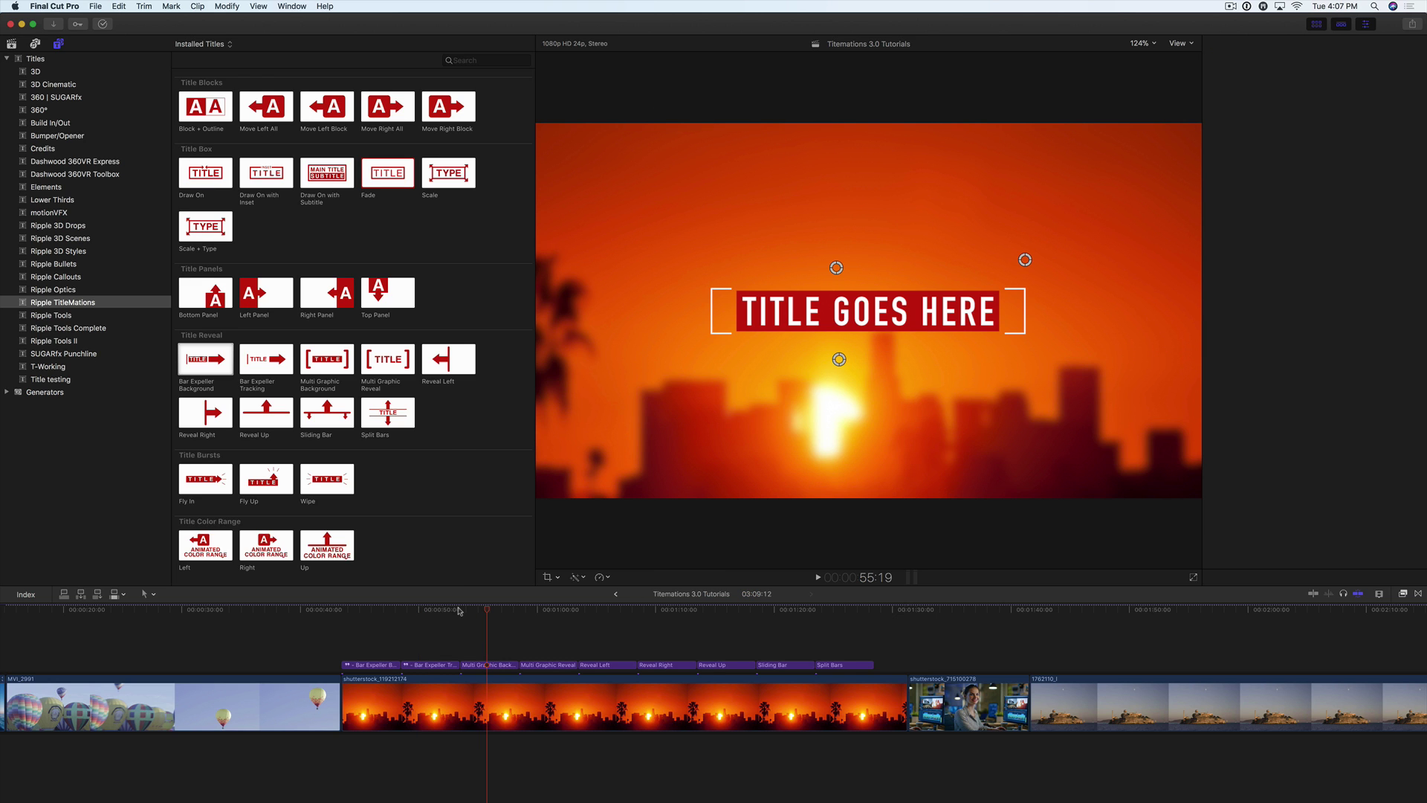
left_click(462, 610)
key("space")
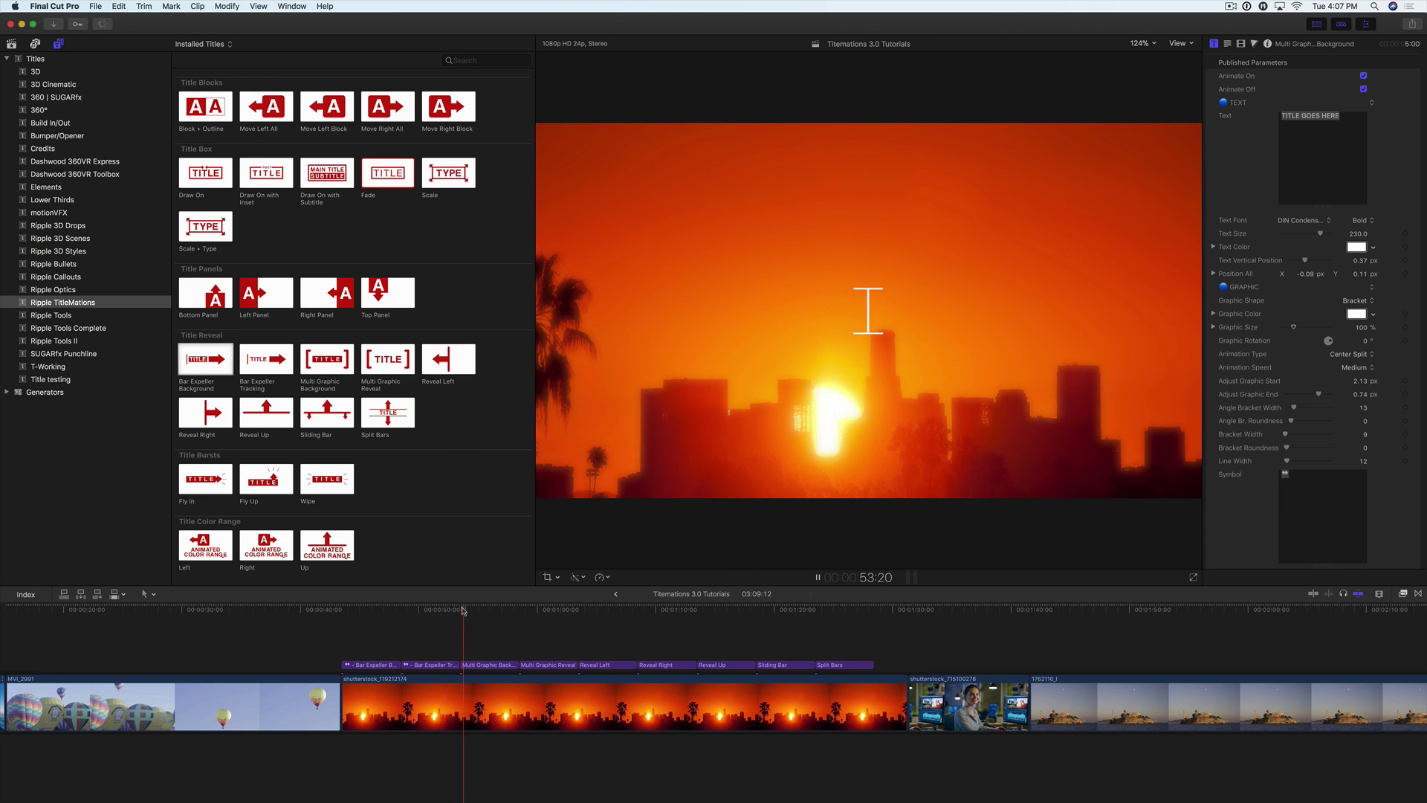
key("space")
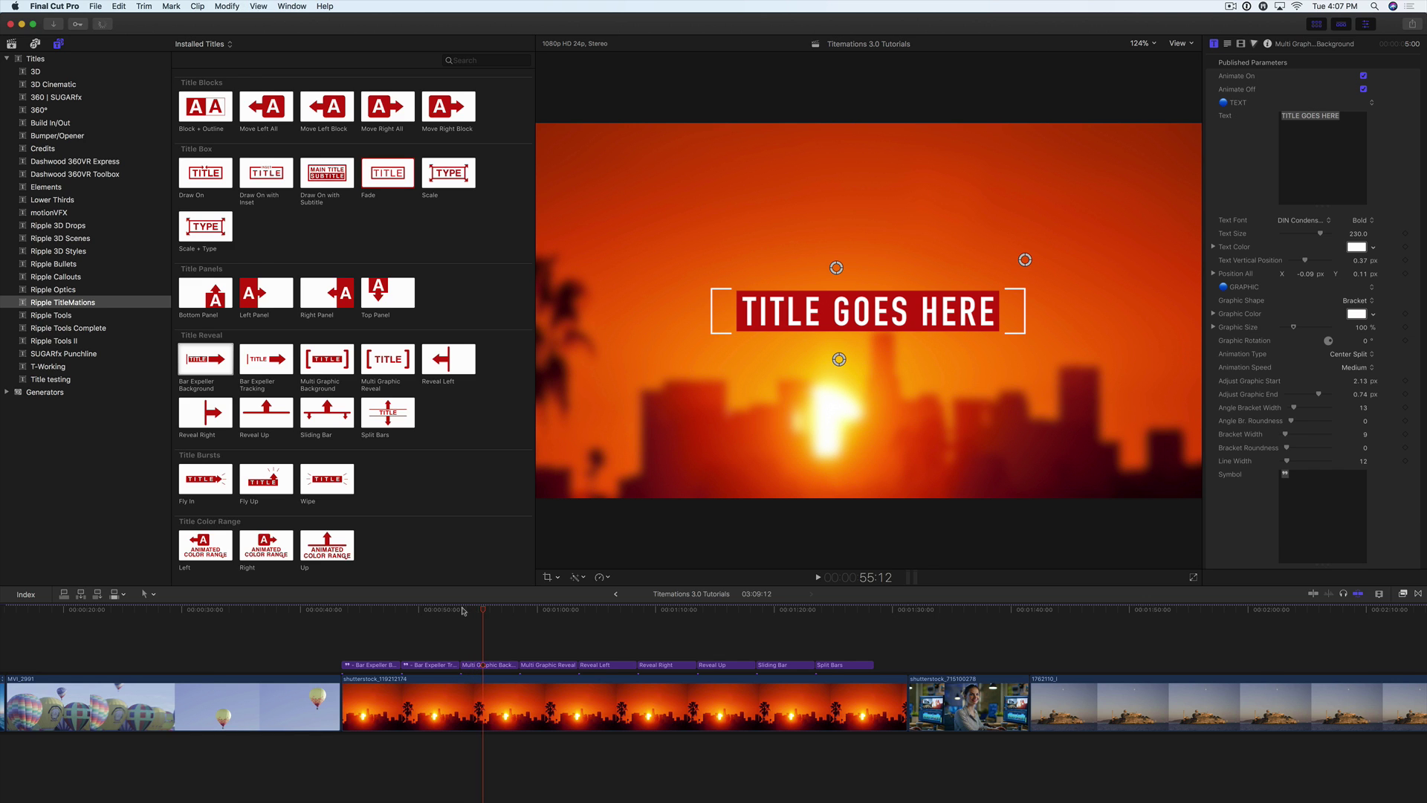
key("super+equal")
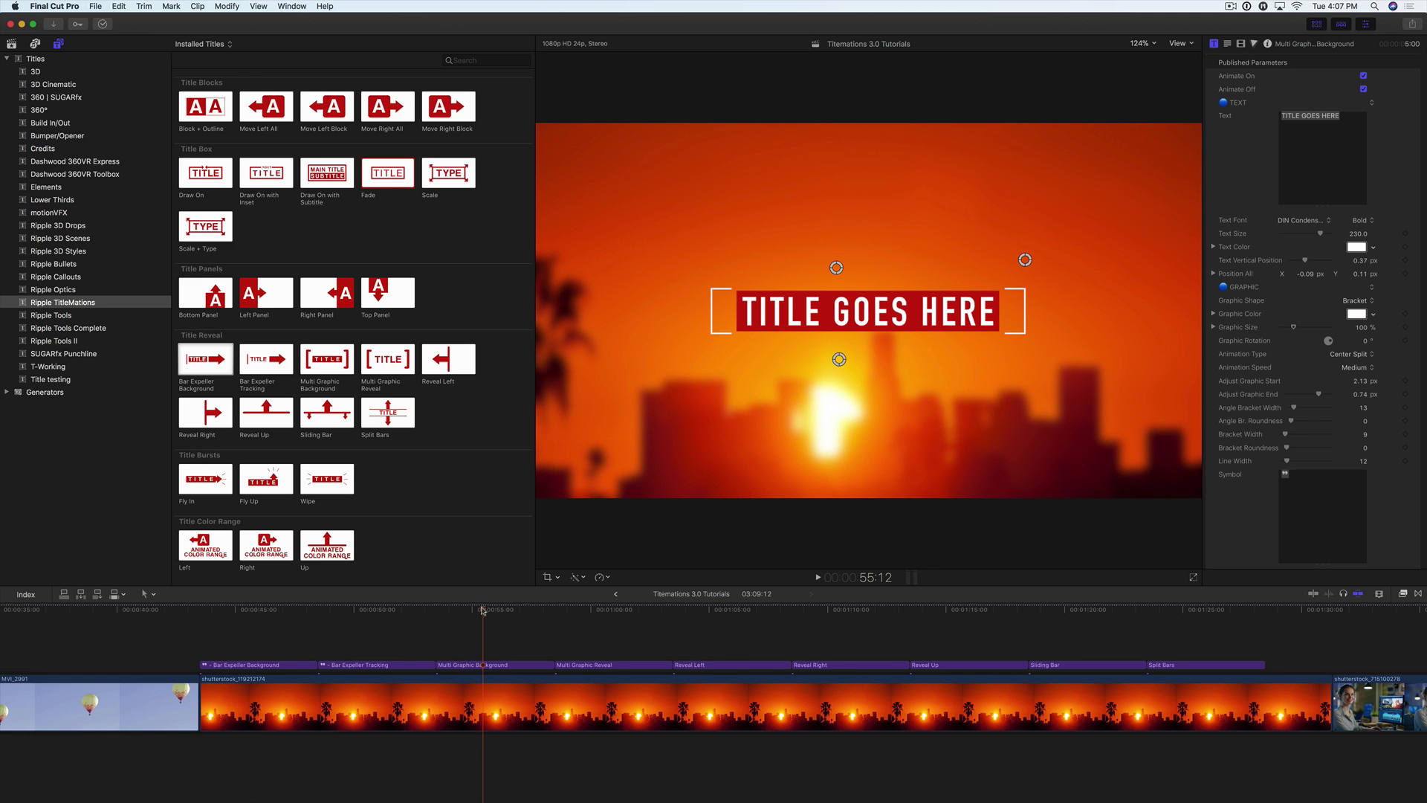
left_click(437, 610)
key("space")
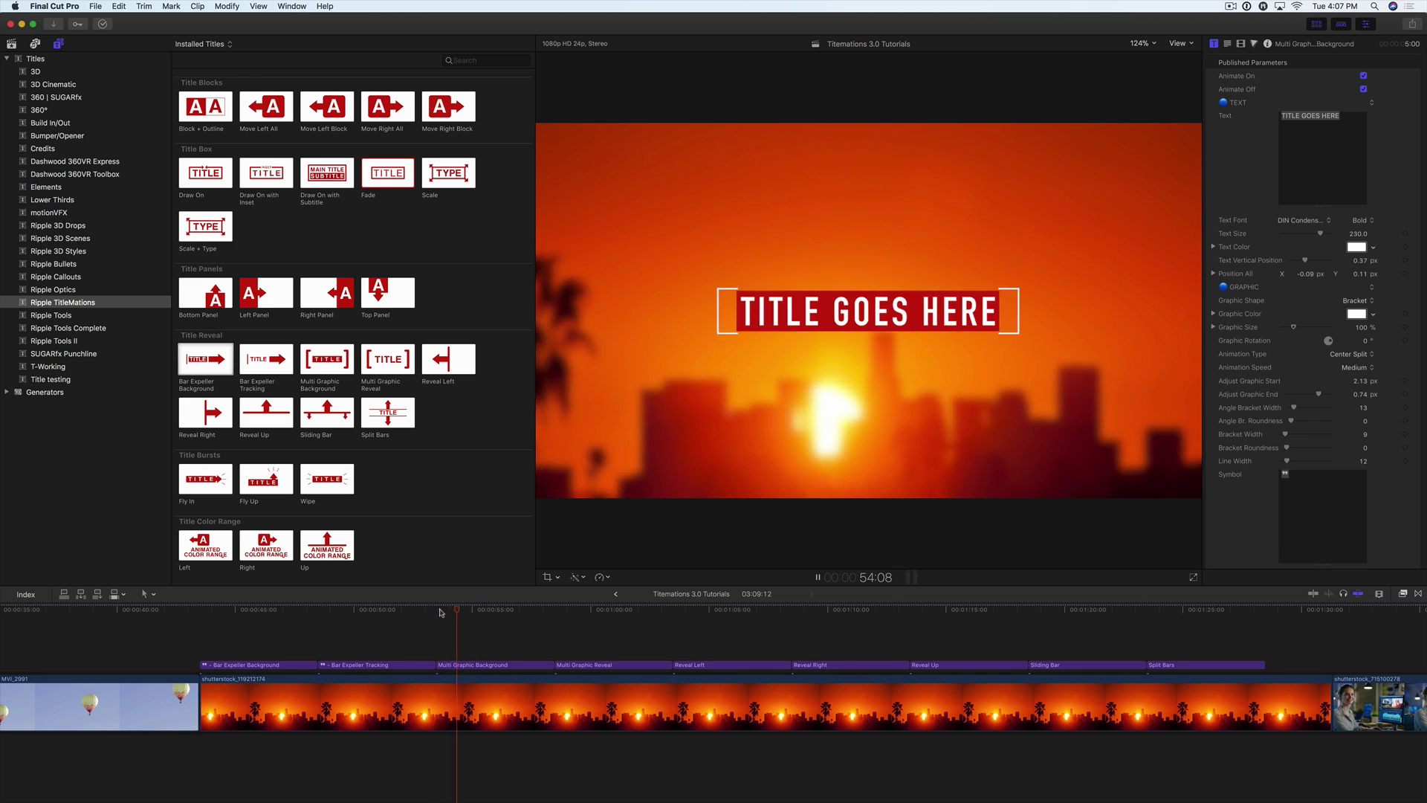
key("space")
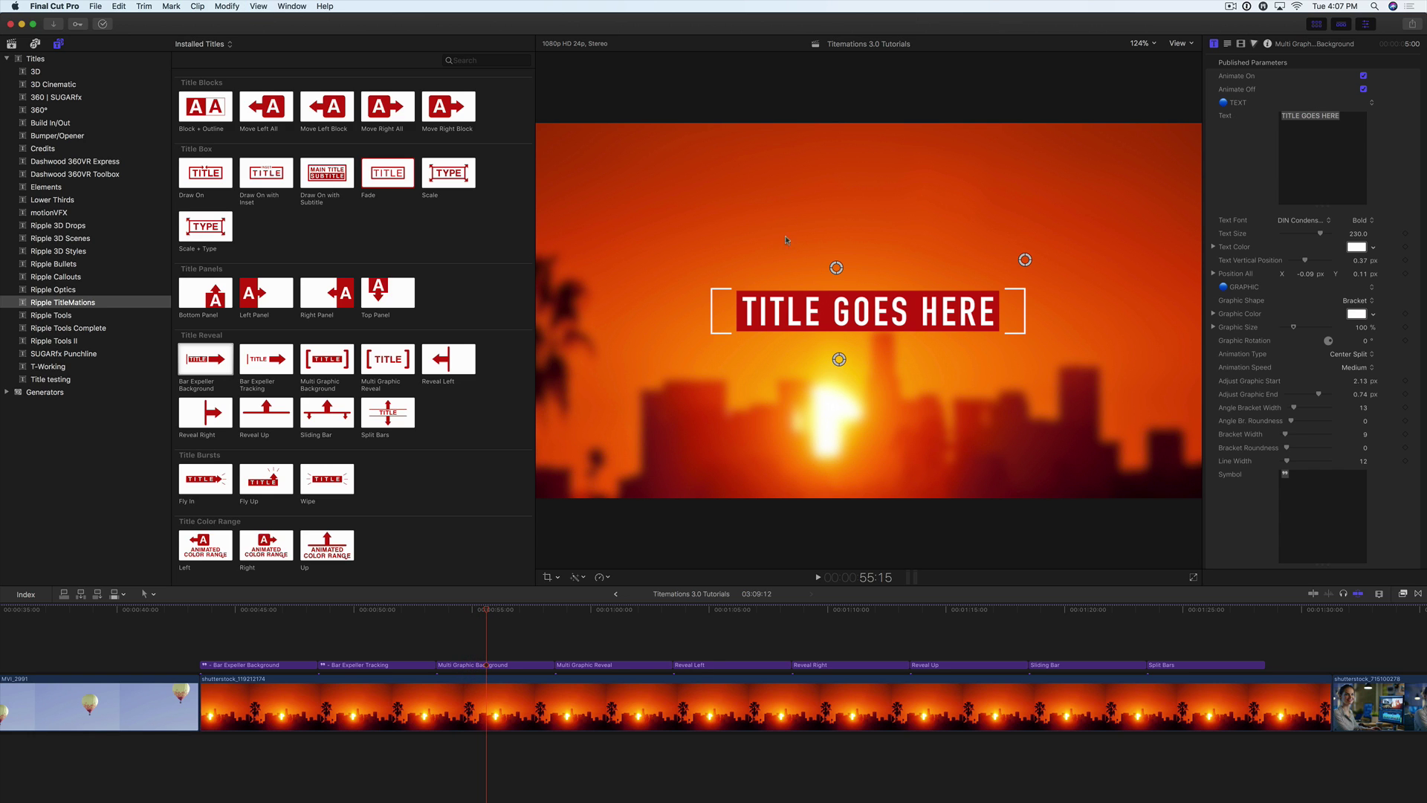
left_click_drag(486, 618, 442, 614)
key("space")
Set the Multi Graphic Background title's graphic shape to Angle Bracket and preview the animation
left_click(1370, 301)
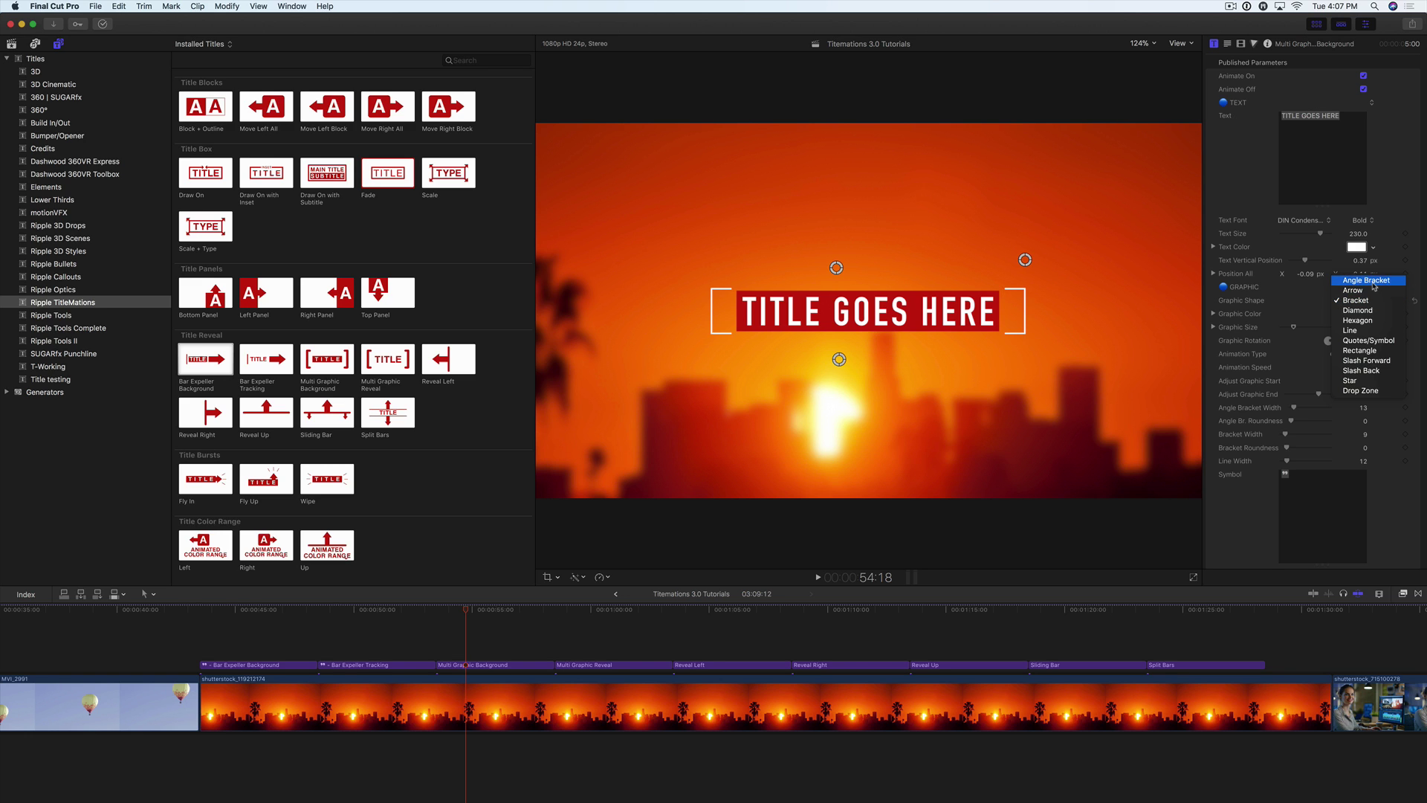
left_click(1373, 286)
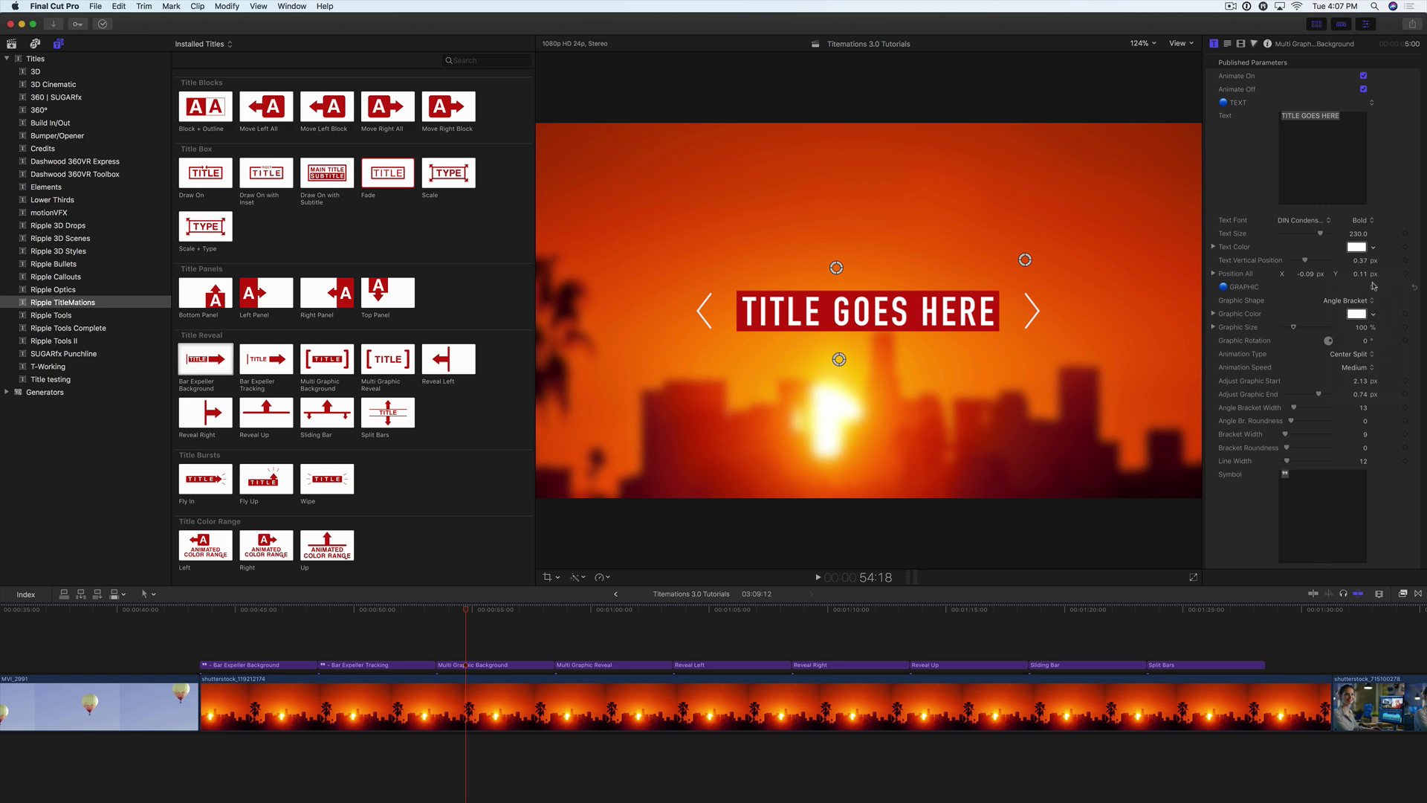
left_click(440, 613)
key("space")
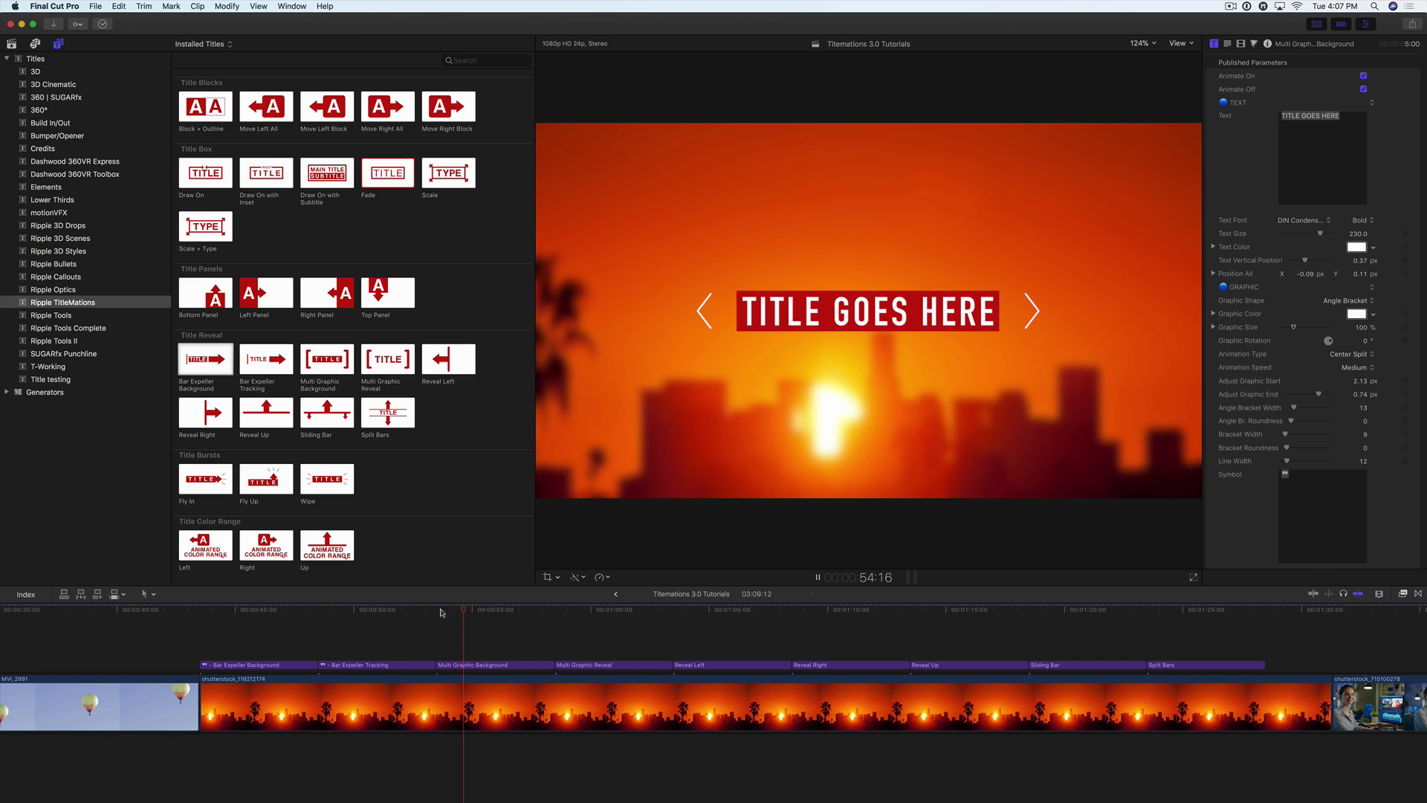
key("space")
Switch the title's graphic shape to Slash Forward and preview the animation
left_click(1360, 300)
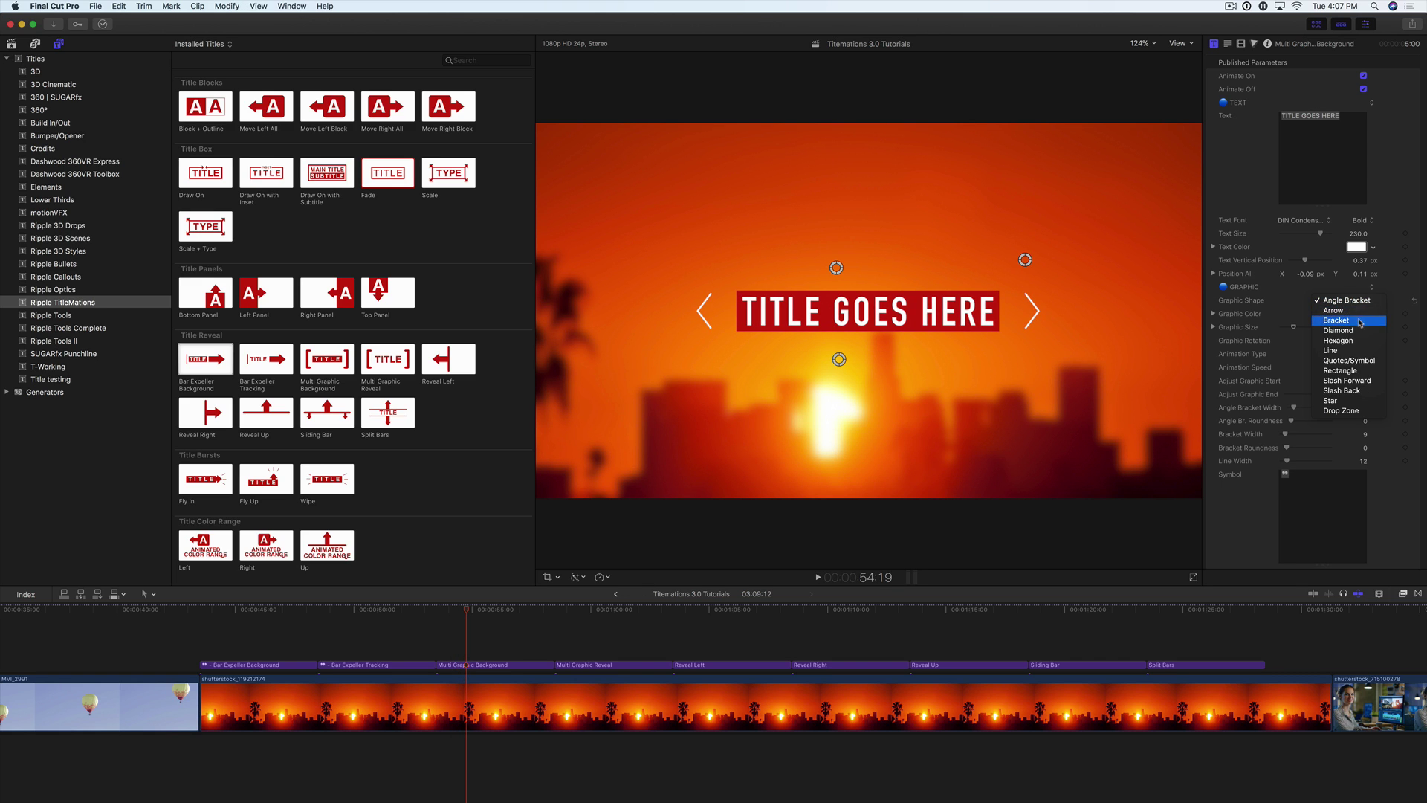
left_click(1347, 381)
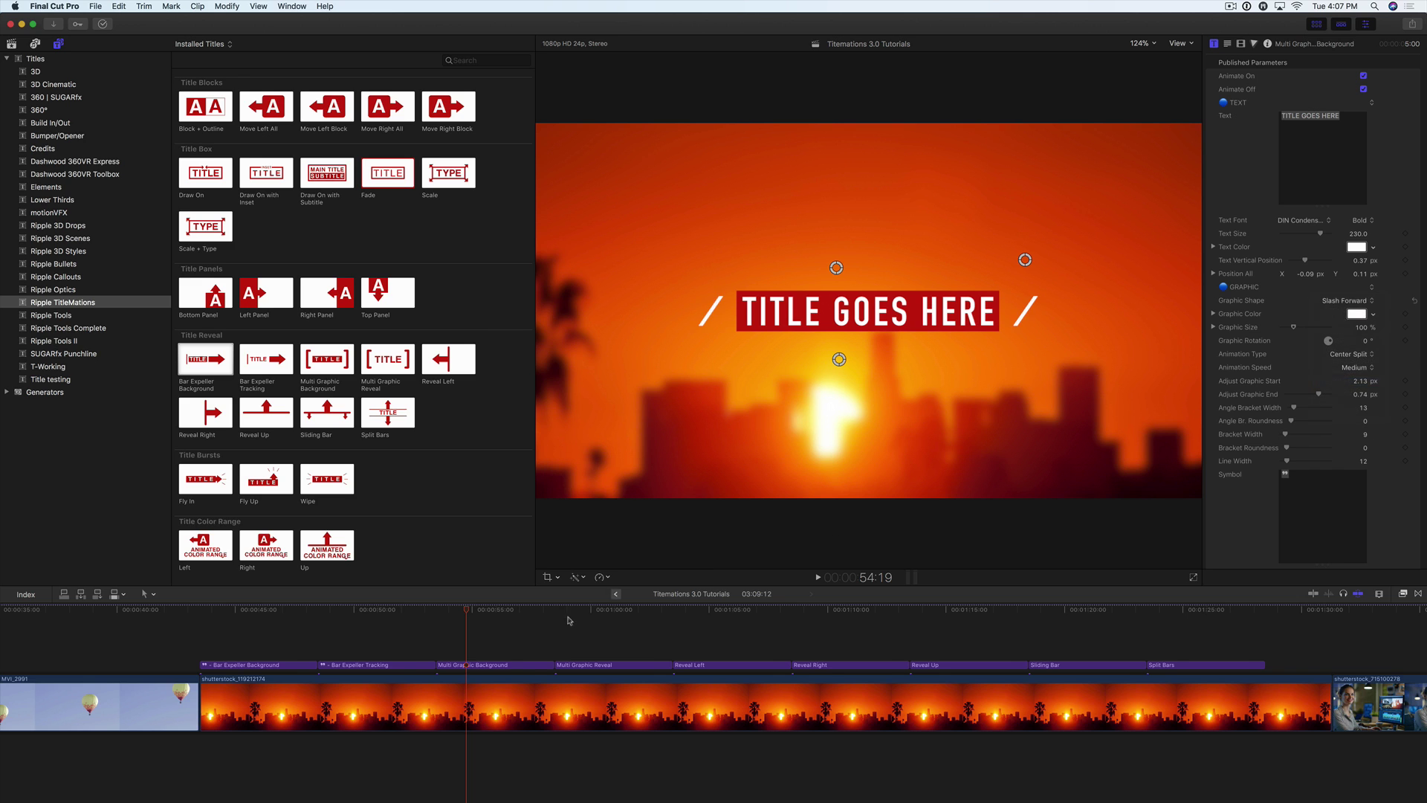
left_click(440, 611)
key("space")
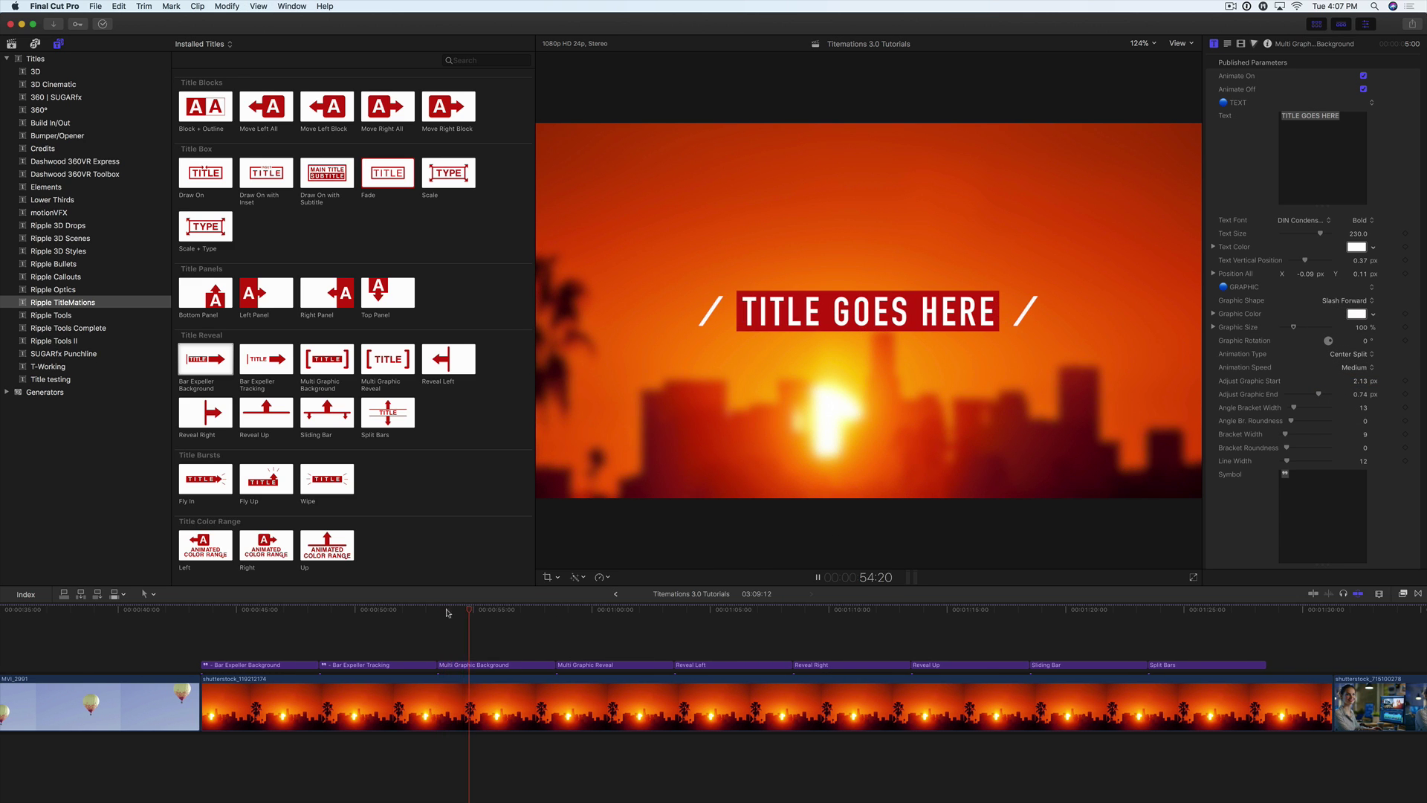
key("space")
Set the title's graphic shape to Drop Zone and locate its drop zone source setting
left_click(1366, 305)
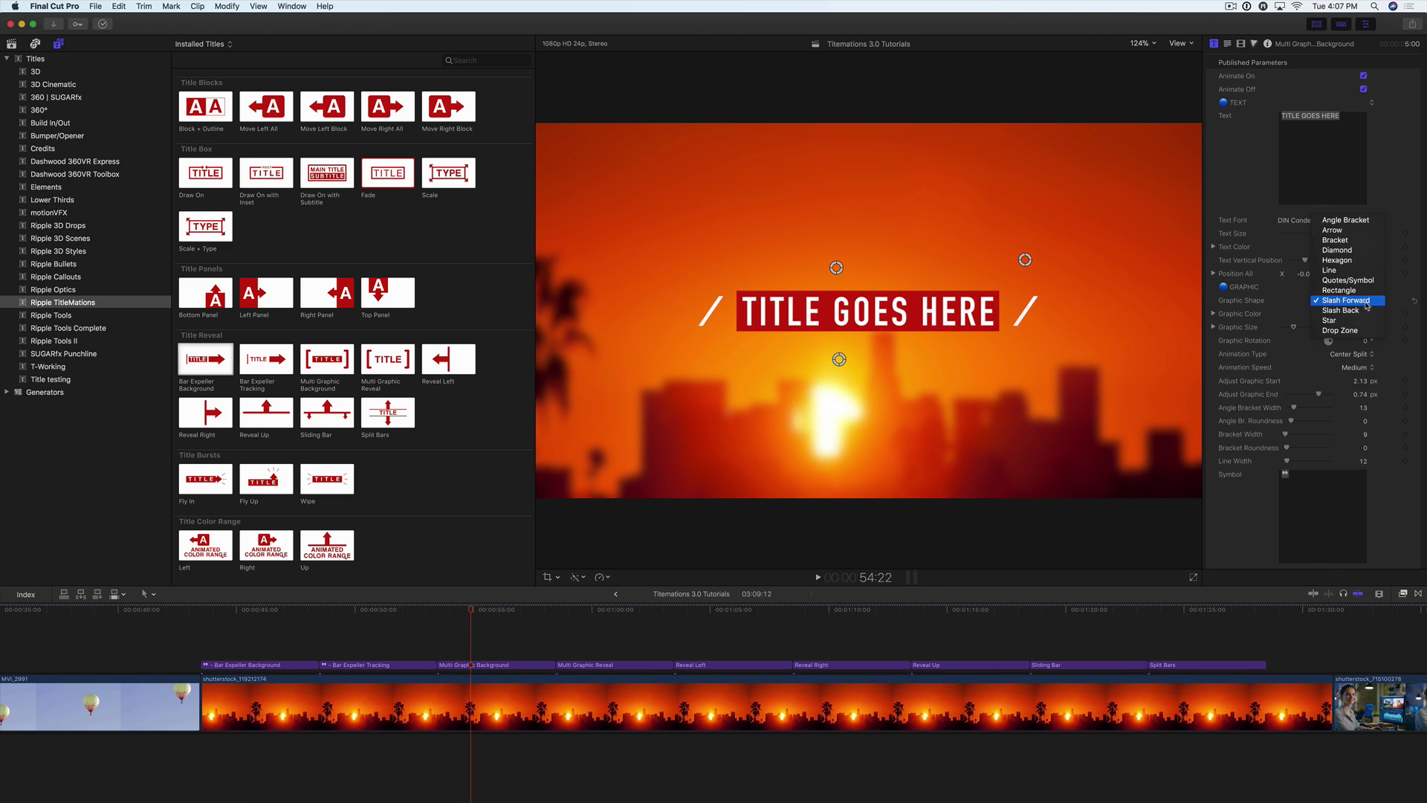
left_click(1363, 331)
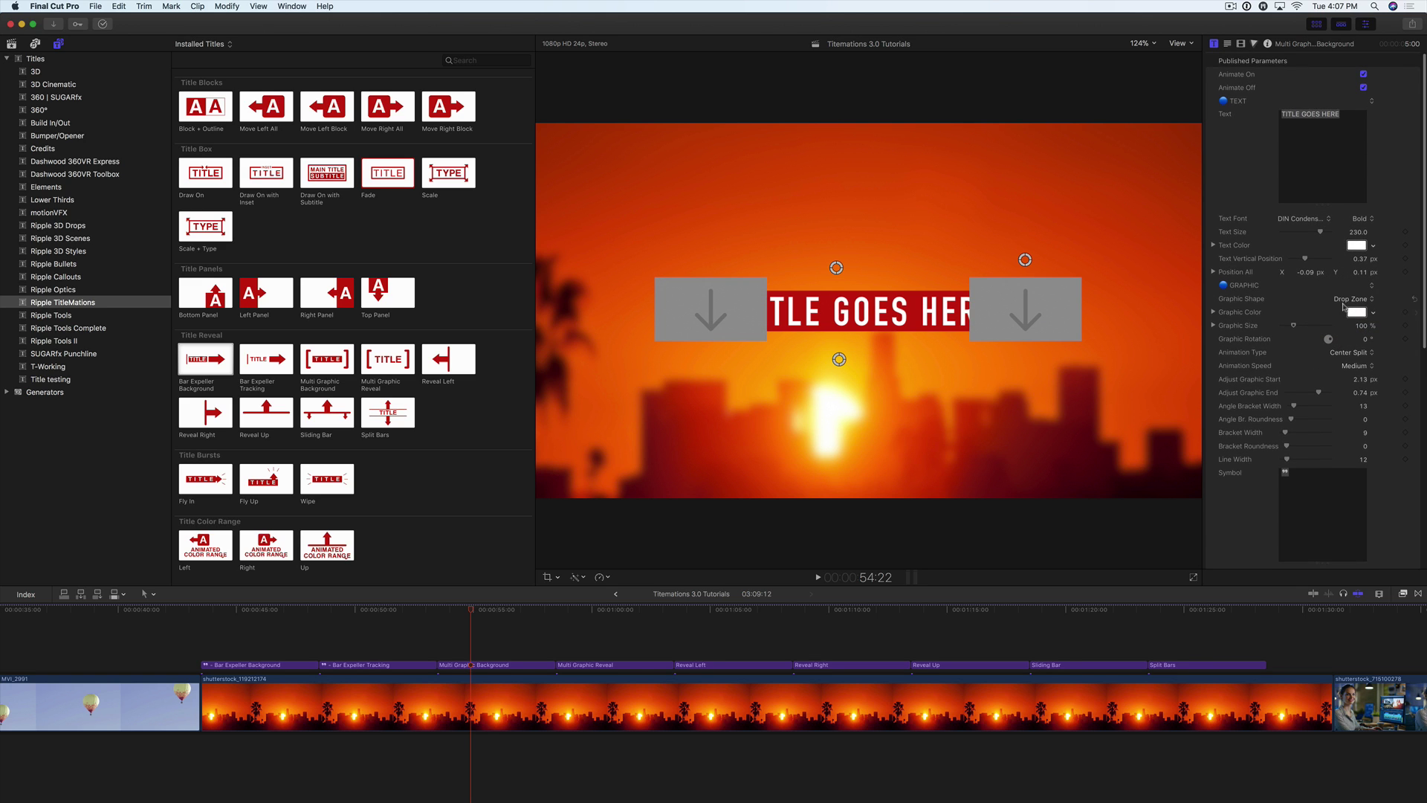
scroll(1344, 306, "down", 1)
scroll(1344, 306, "down", 5)
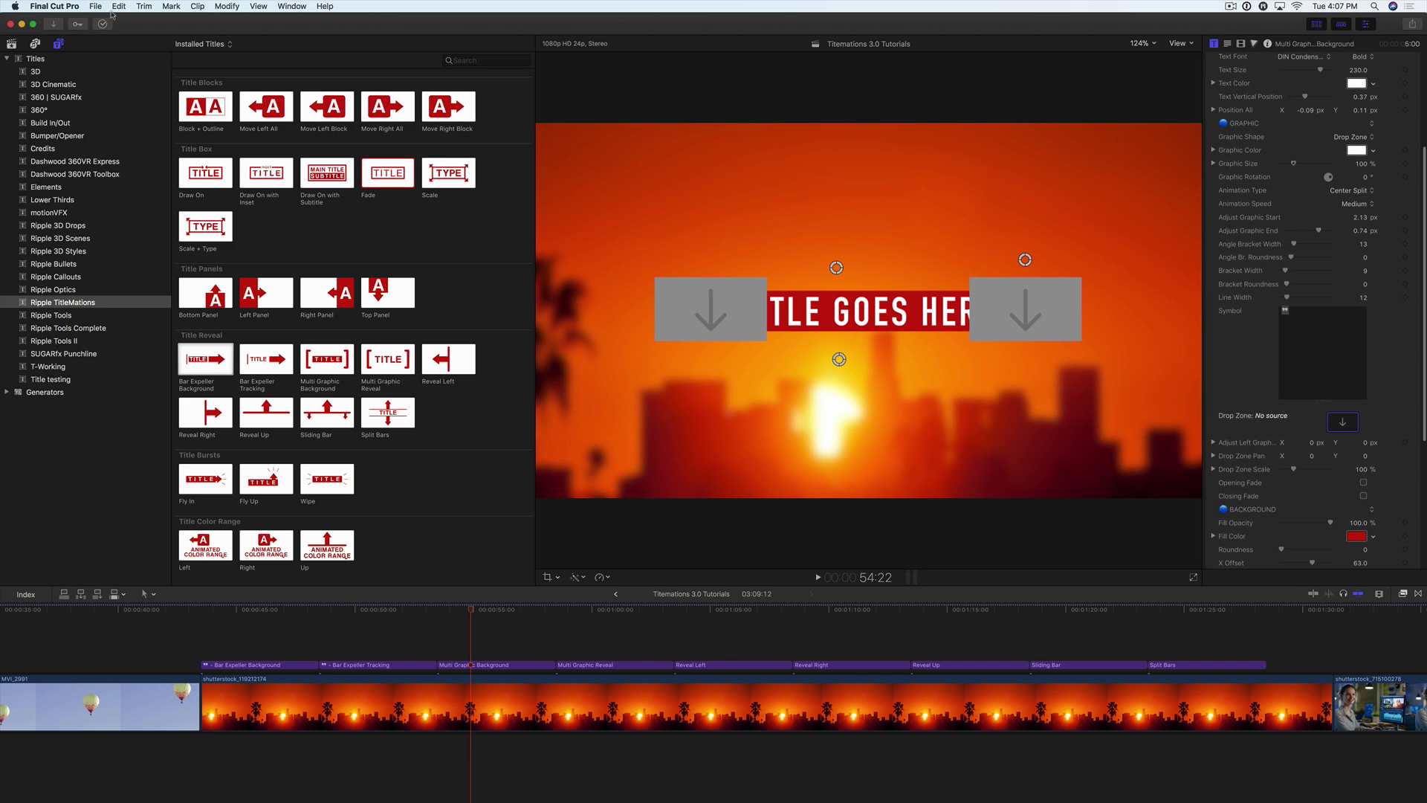
Fill the Multi Graphic Background title's drop zone with the baseball clip 37250457_s from the project library
left_click(11, 45)
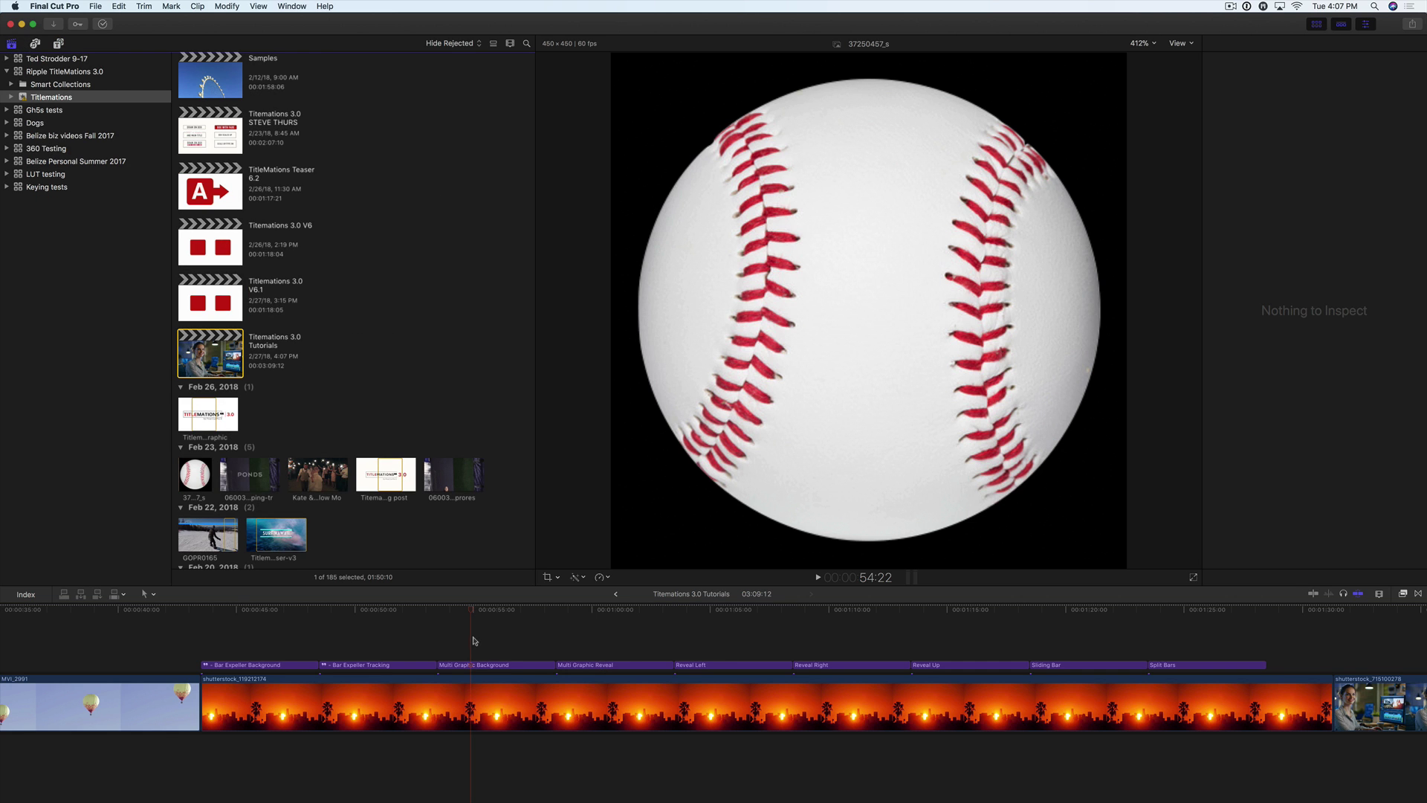
left_click(472, 613)
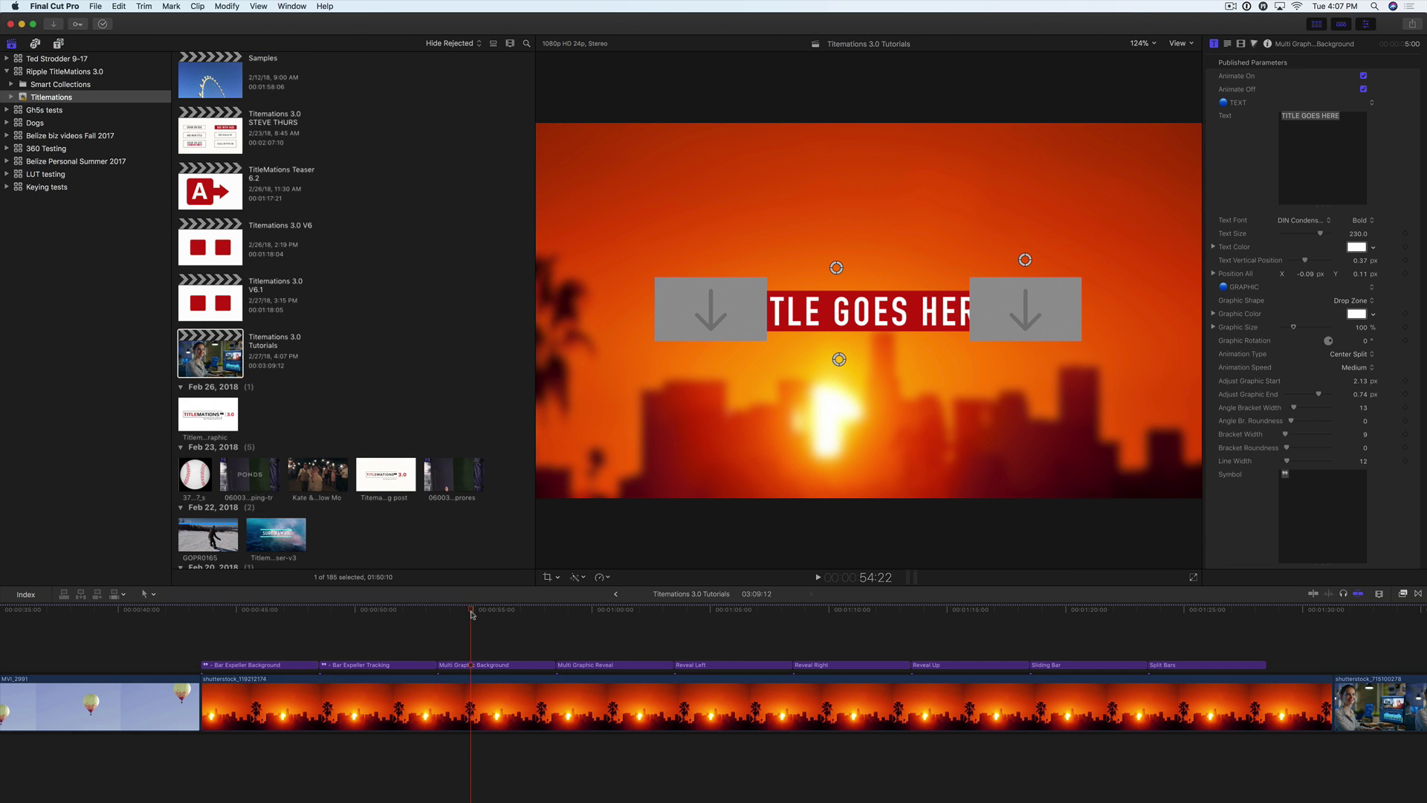
scroll(1305, 287, "down", 5)
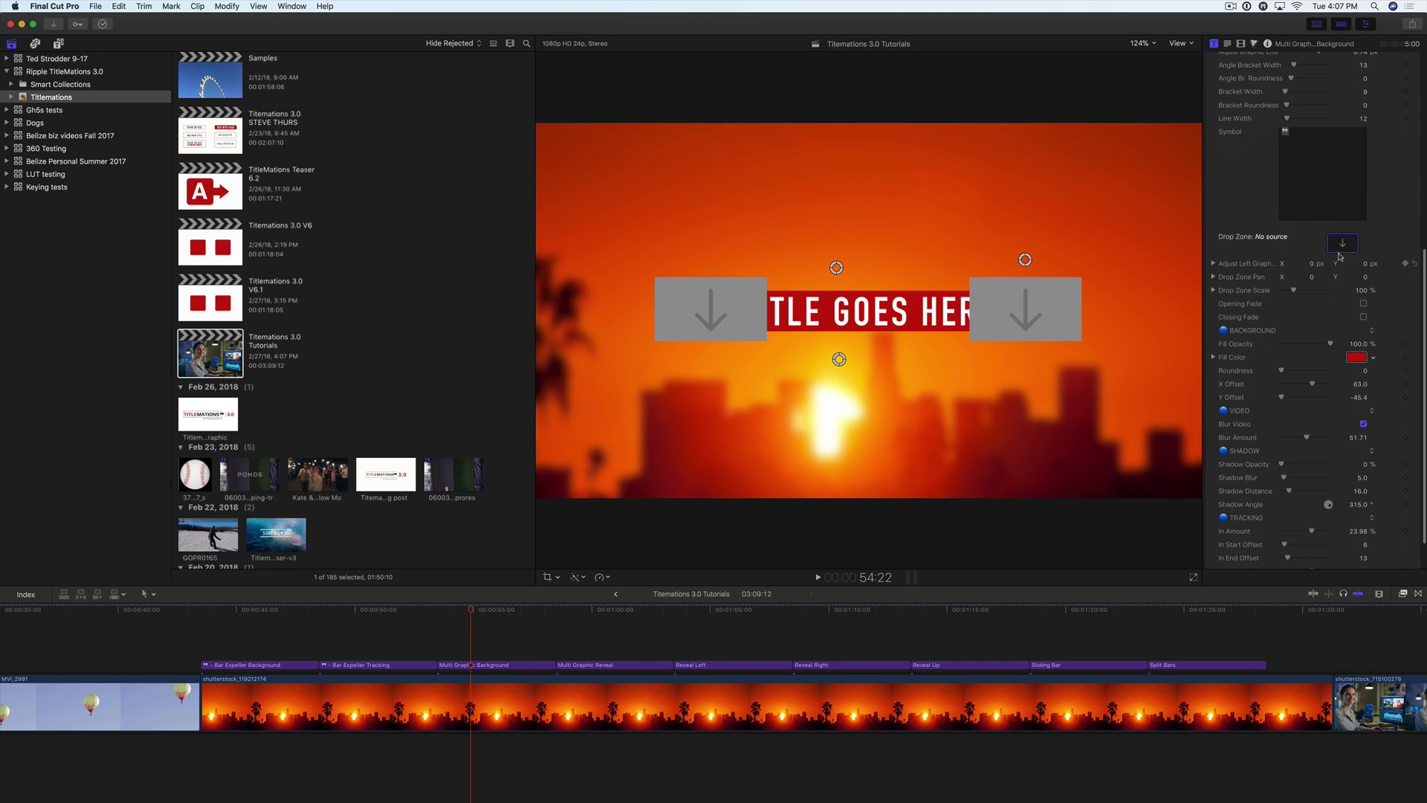
left_click(1344, 245)
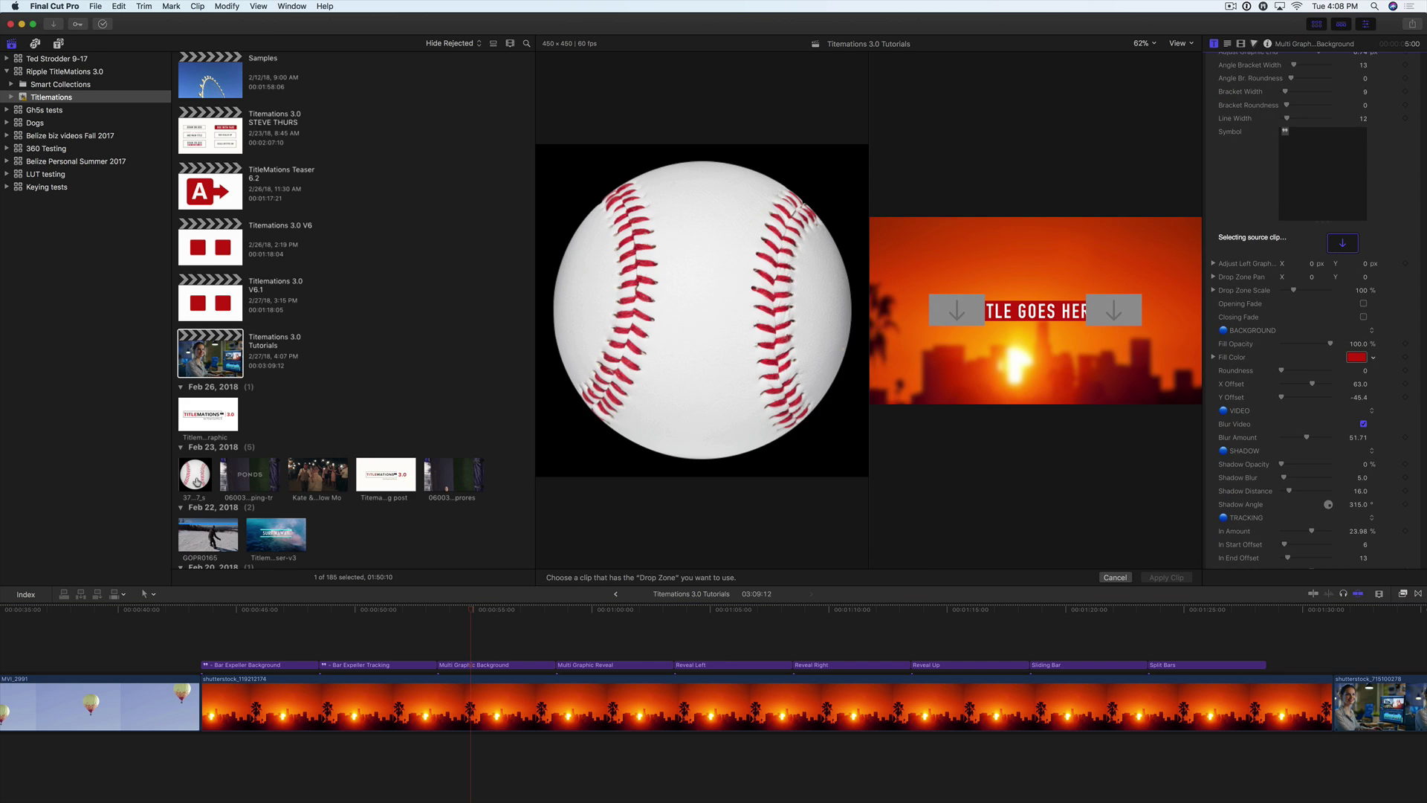
left_click(195, 479)
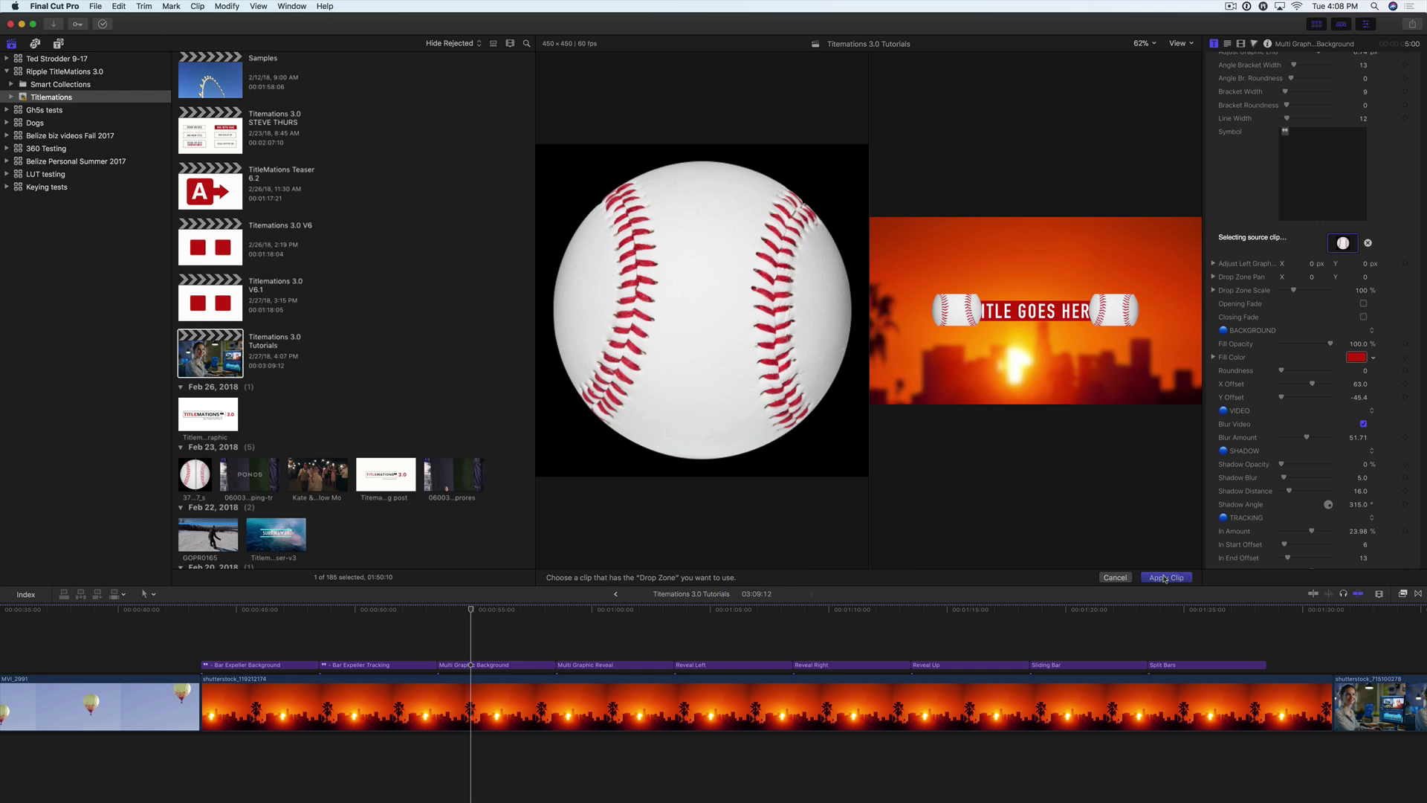
left_click(1165, 578)
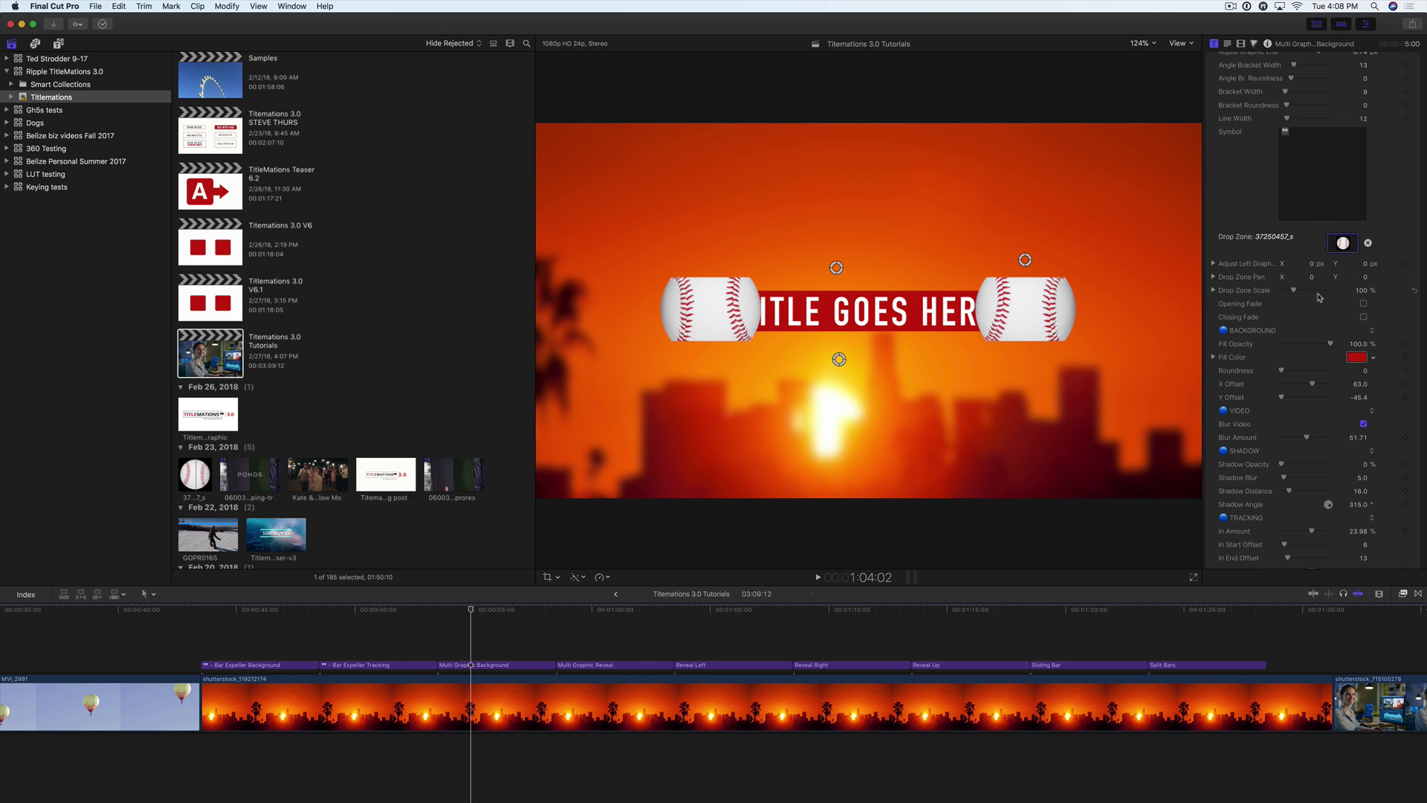
Reduce the drop zone scale so the baseballs are small, and spread them outward to a graphic end of 0.78 px
left_click_drag(1362, 290, 1318, 294)
left_click_drag(1024, 259, 1054, 261)
Replace the title text with GOOD MORNING
scroll(1228, 199, "up", 10)
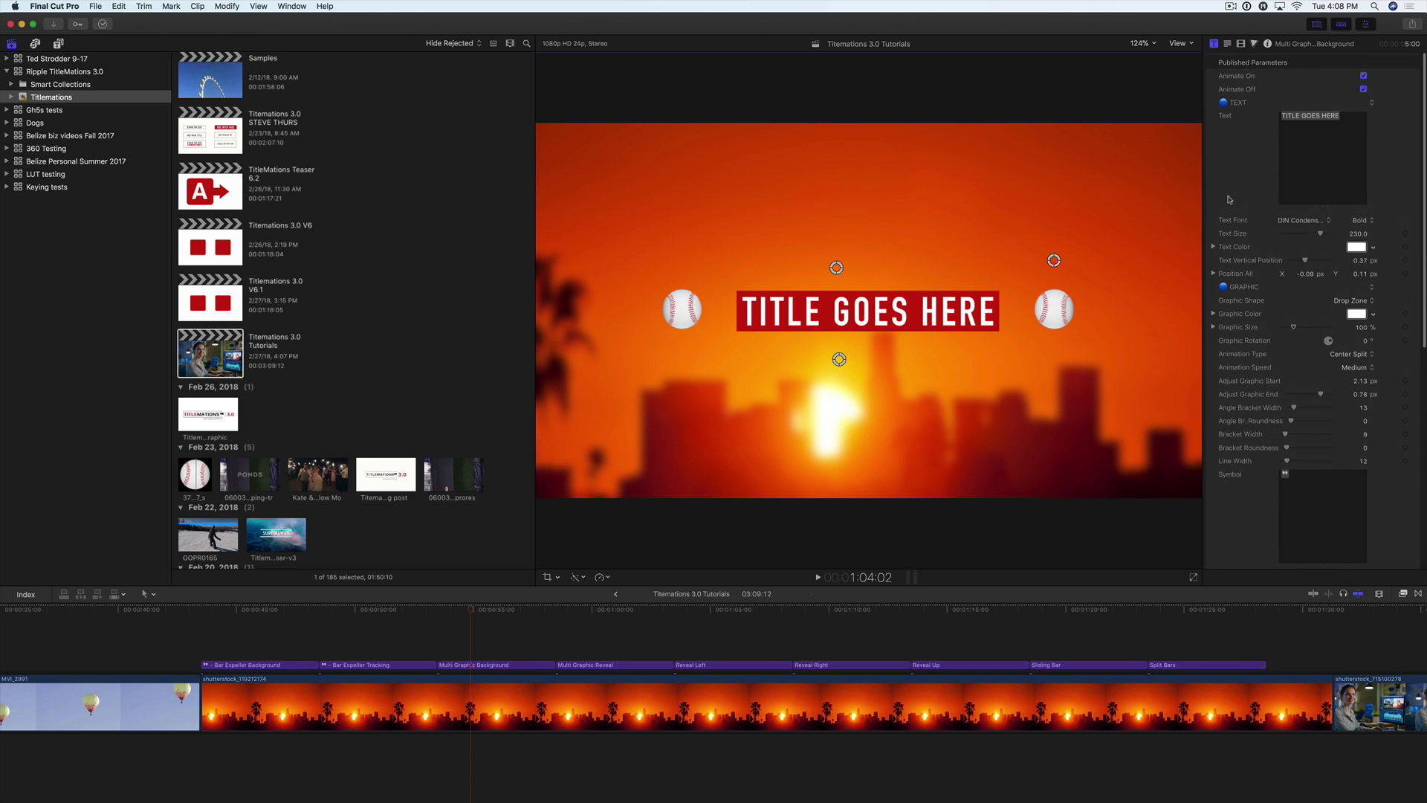
triple_click(1310, 116)
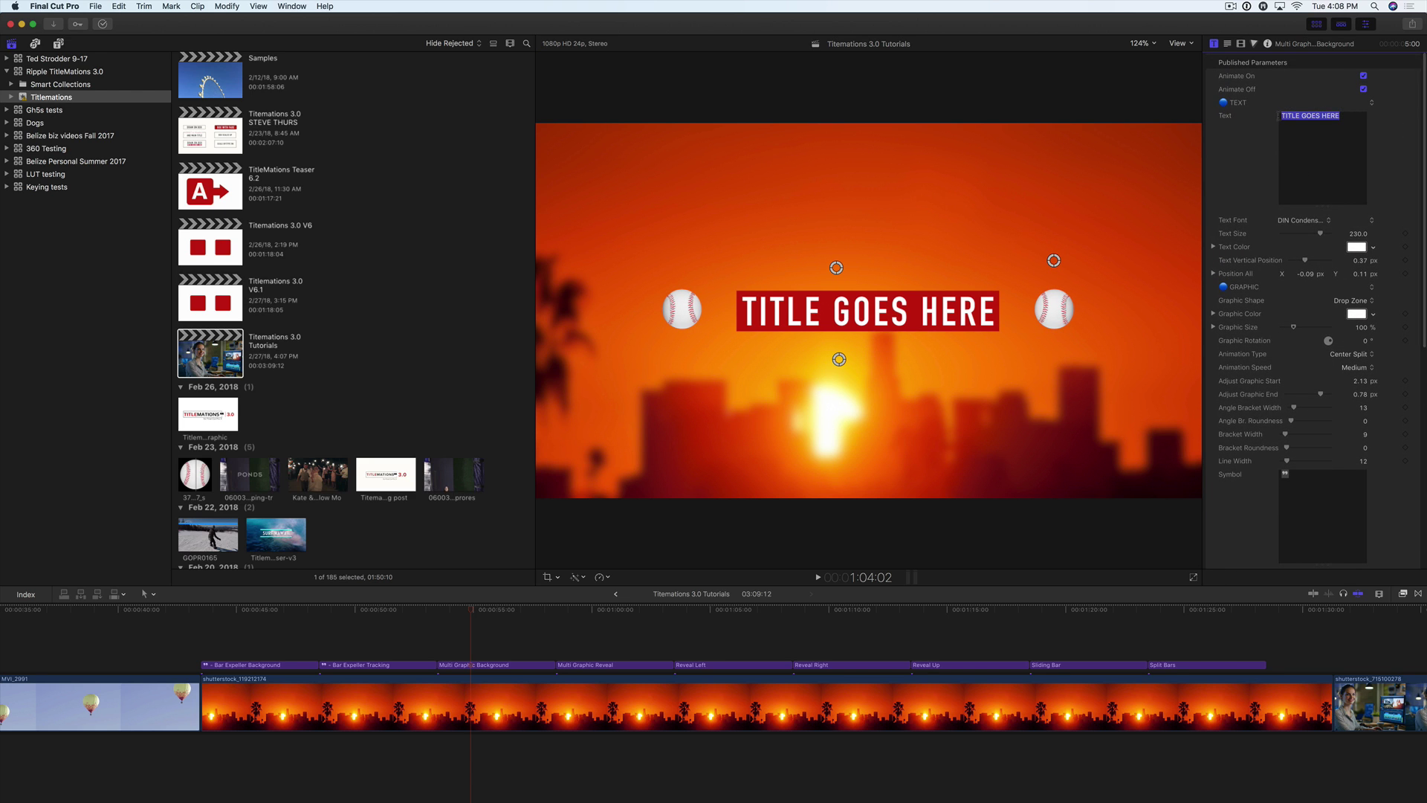
type("GOOD M")
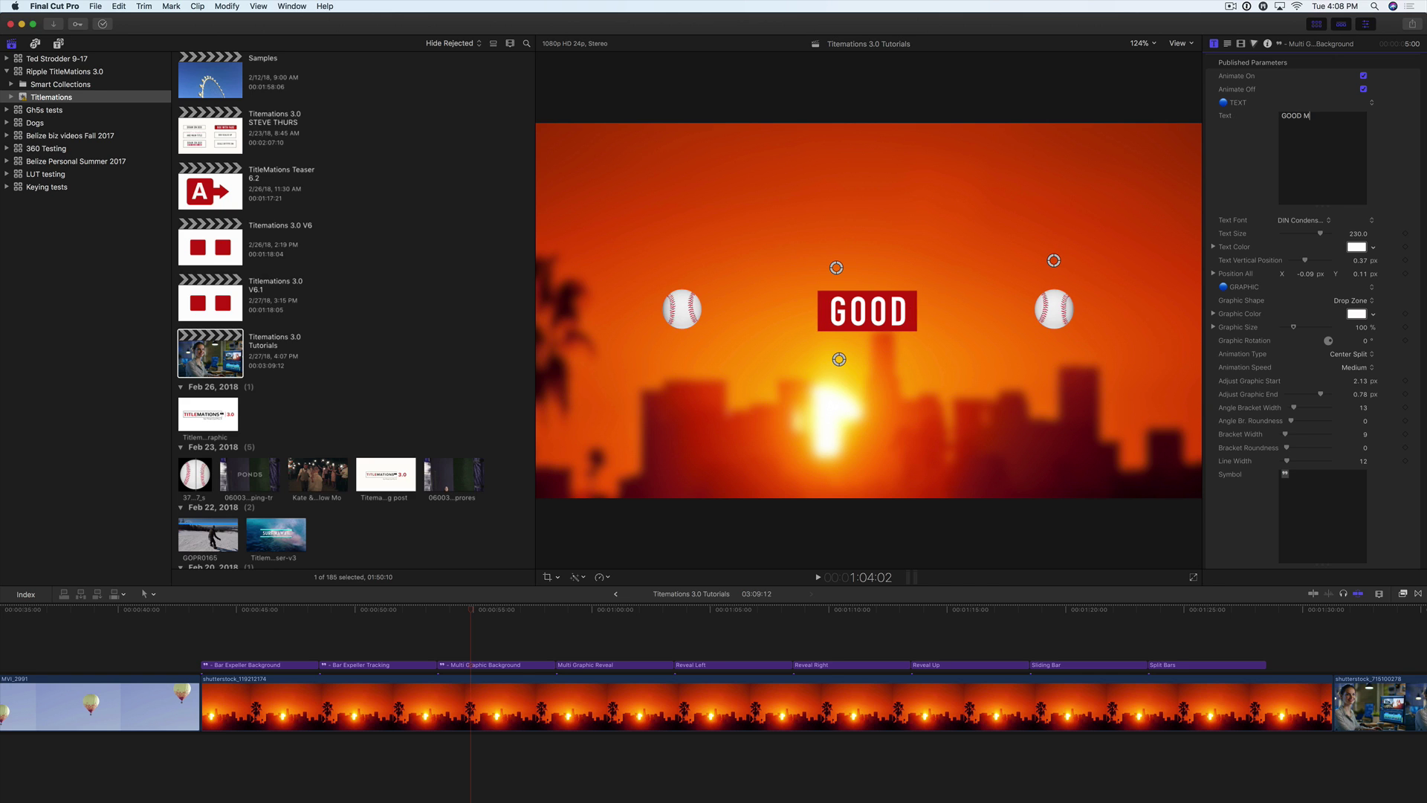
type("ORNING")
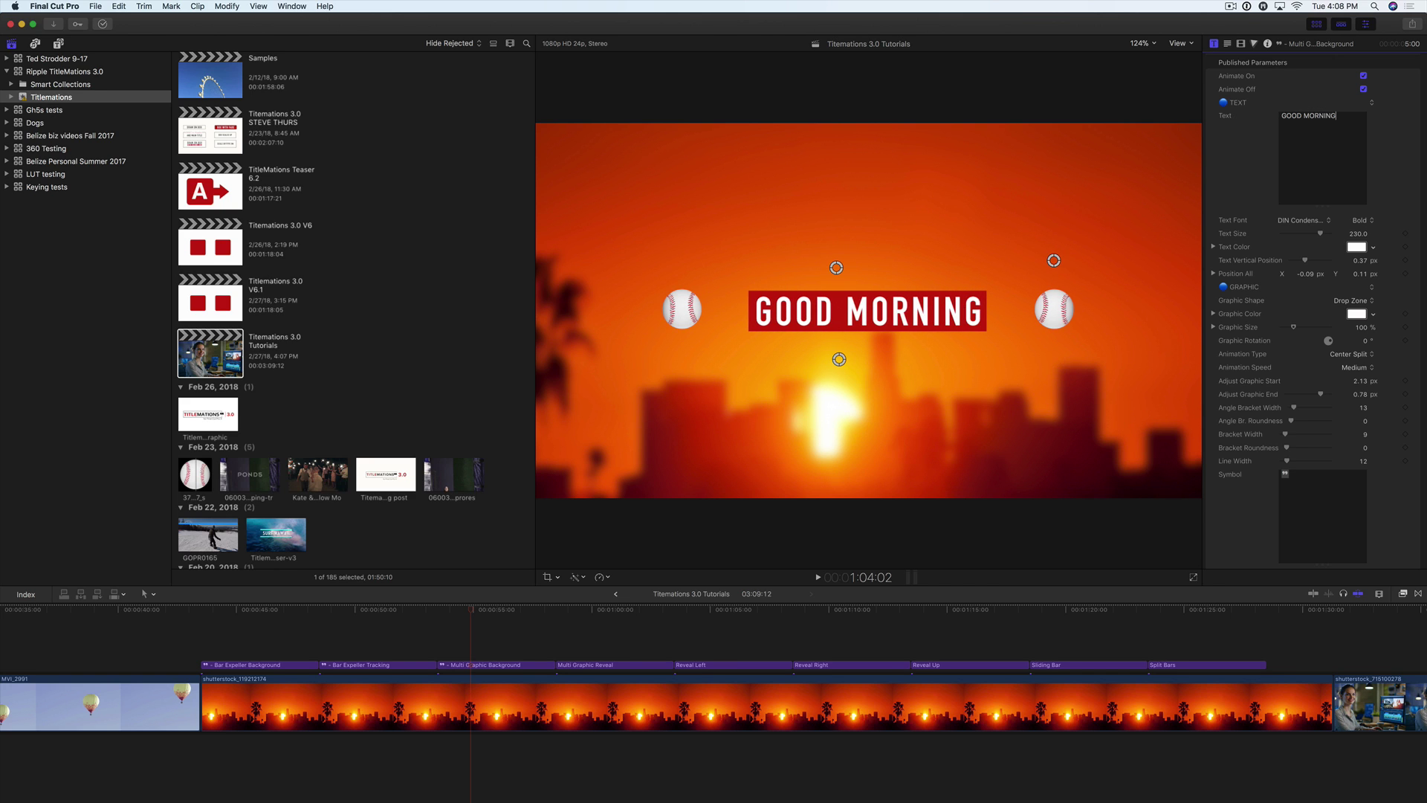
Fit the baseballs closely around the title with text size 179.4, graphic size 60% and graphic end 0.67 px, nudging the text slightly upward
left_click_drag(1359, 235, 1338, 236)
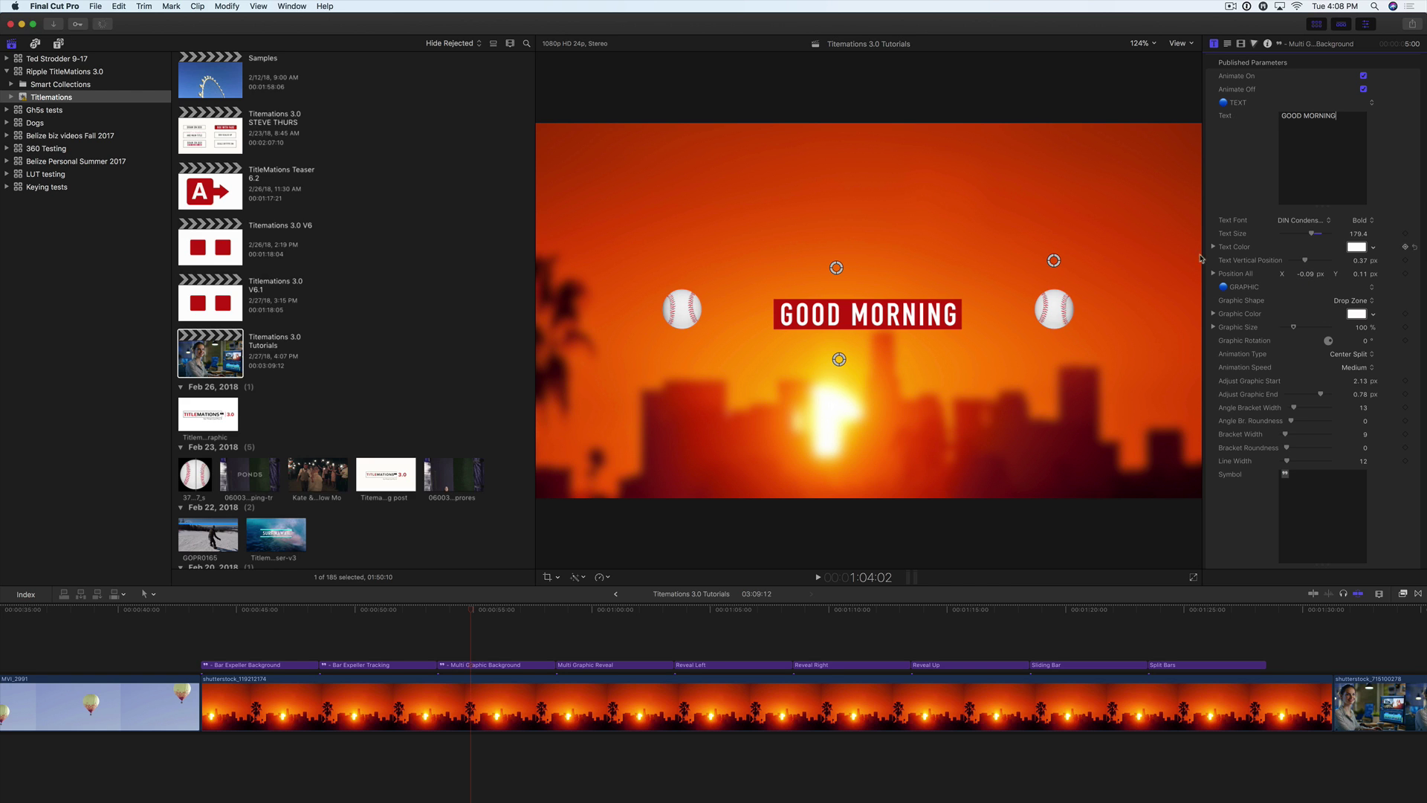
left_click_drag(1054, 263, 993, 261)
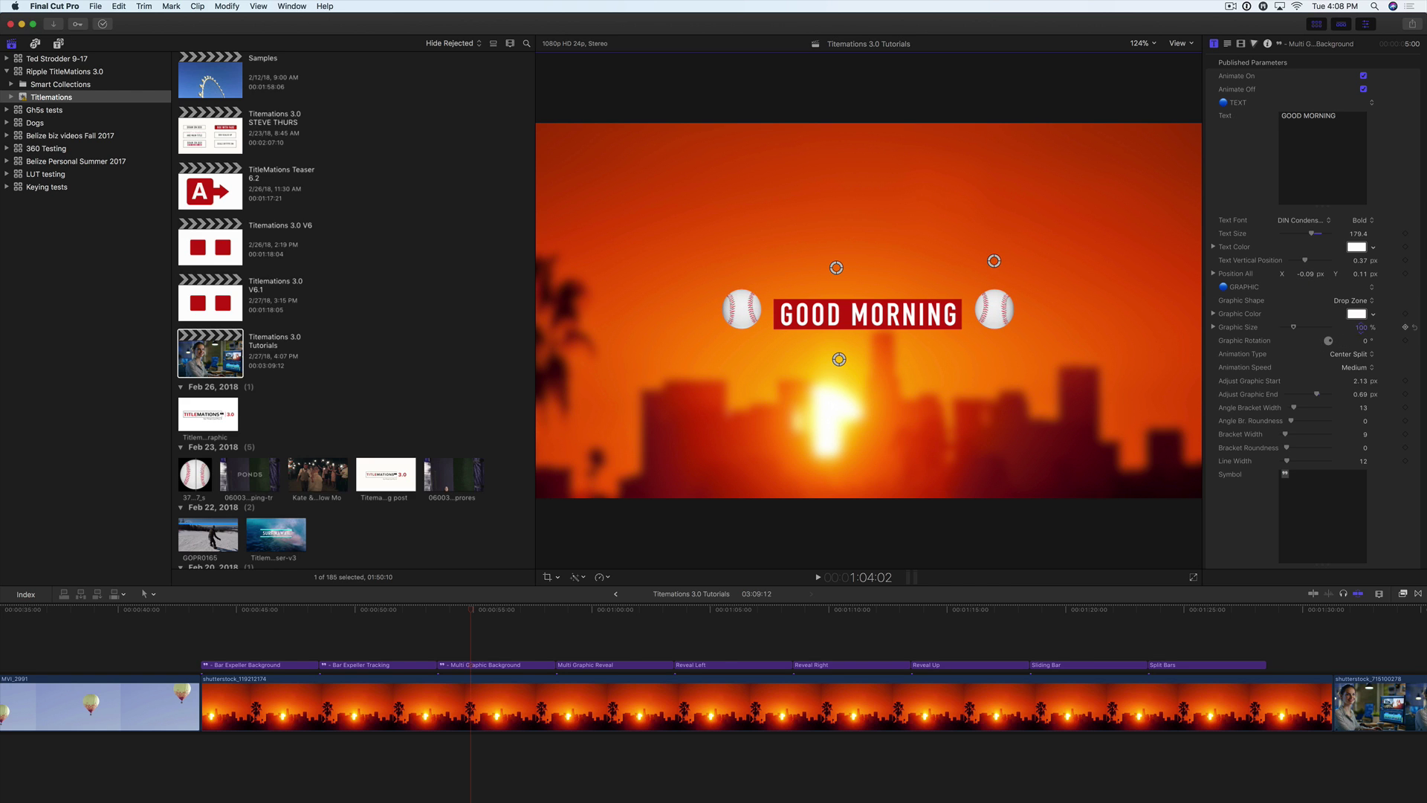
left_click_drag(1361, 327, 1338, 327)
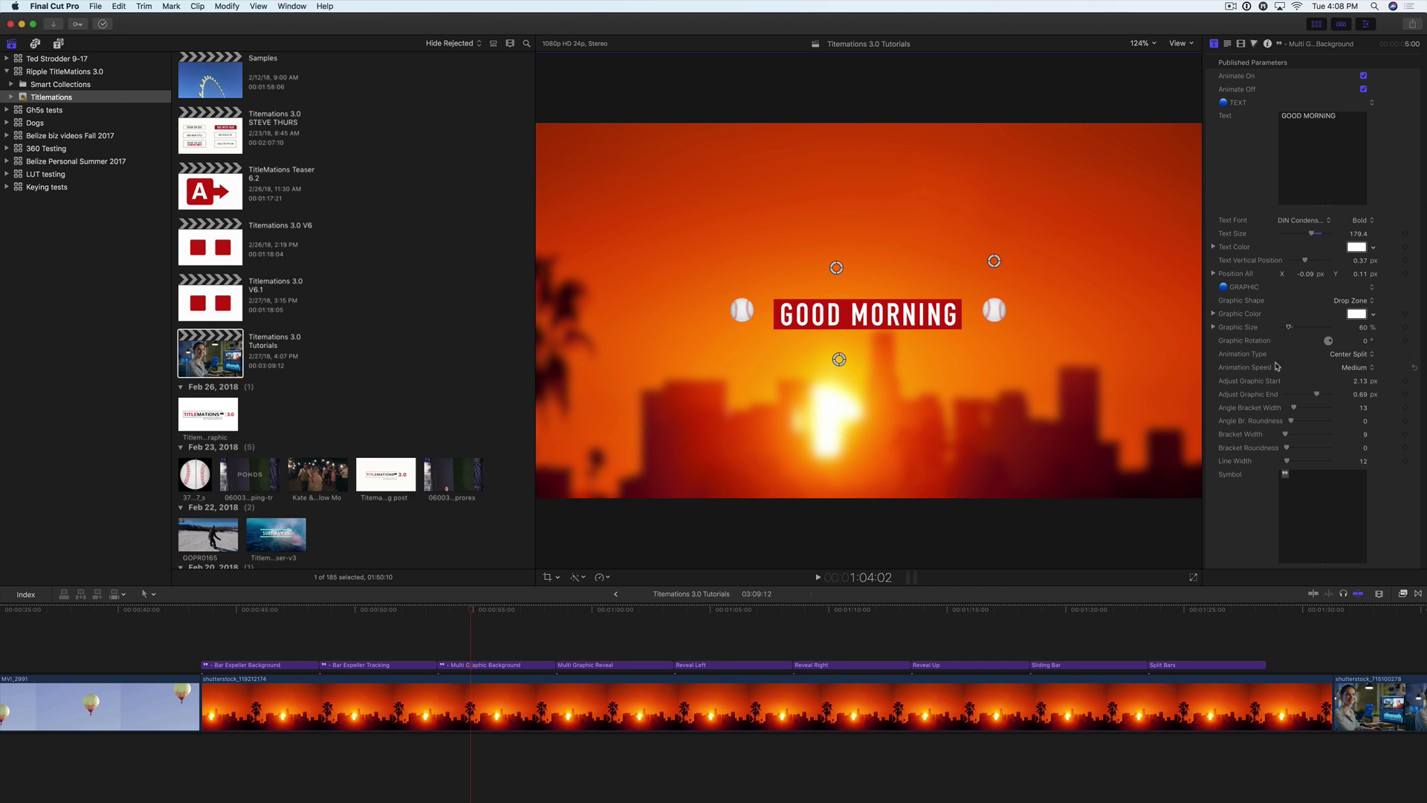
left_click_drag(883, 316, 881, 312)
mouse_move(993, 260)
left_mouse_down()
mouse_move(1015, 259)
mouse_move(966, 260)
mouse_move(982, 260)
left_mouse_up()
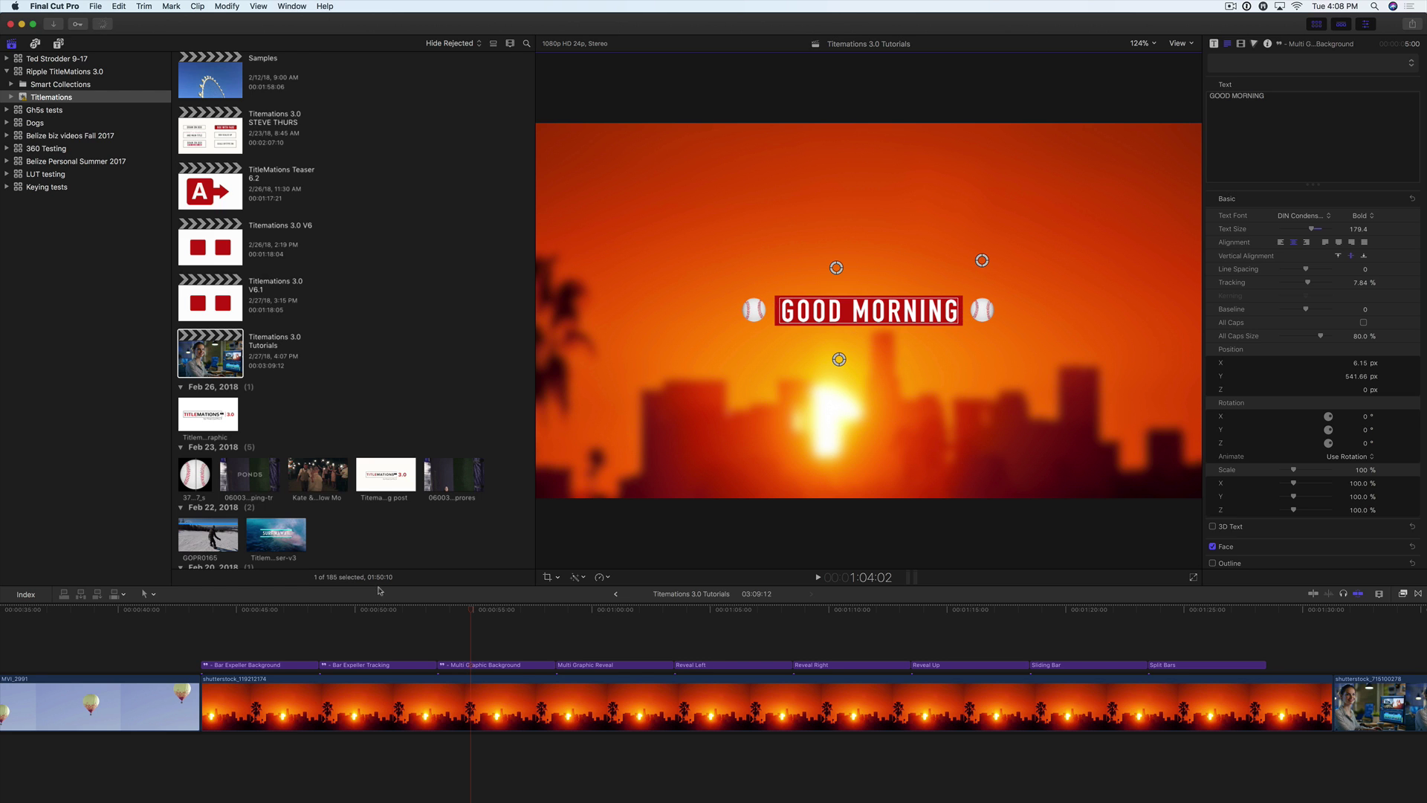
Preview the GOOD MORNING title's baseball animation from its start
left_click(440, 612)
key("space")
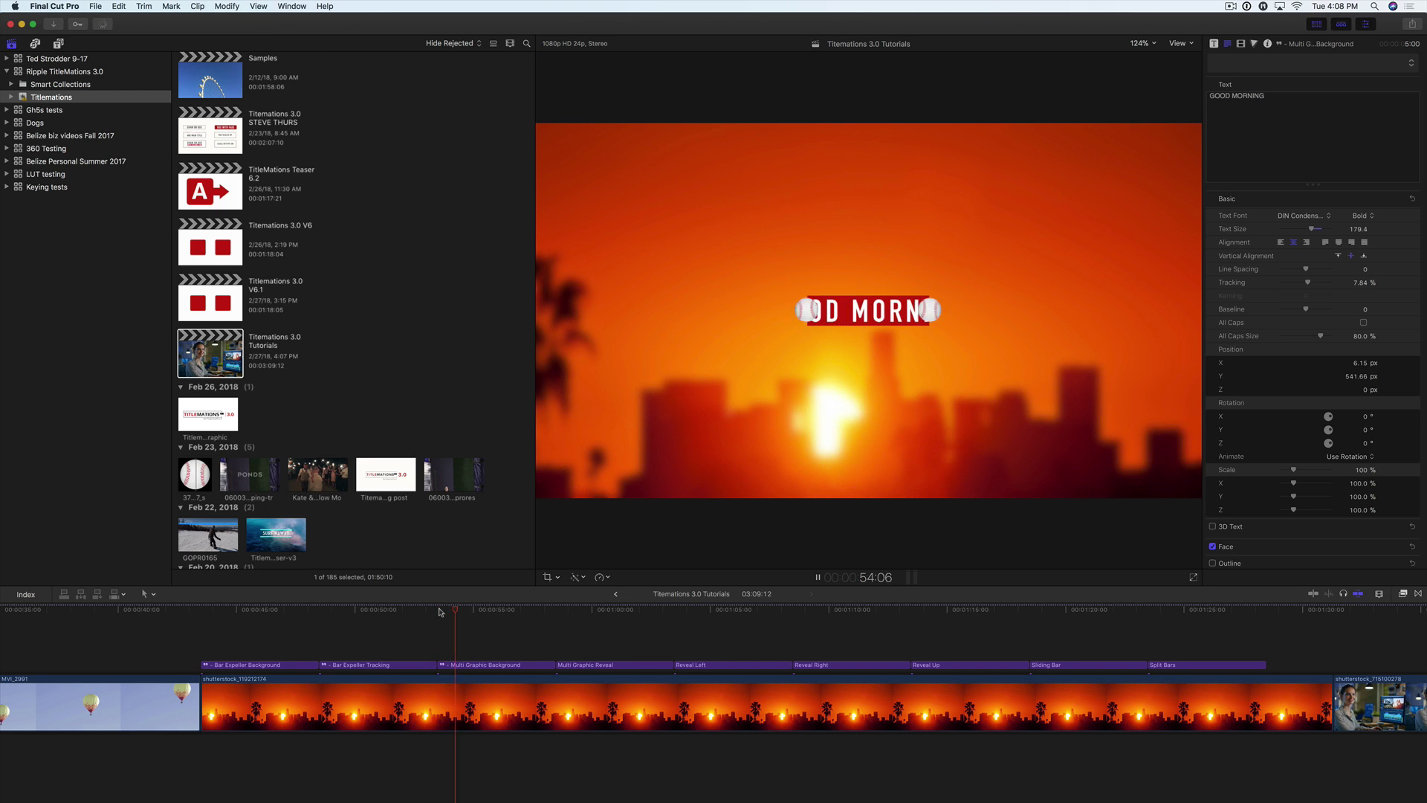
key("space")
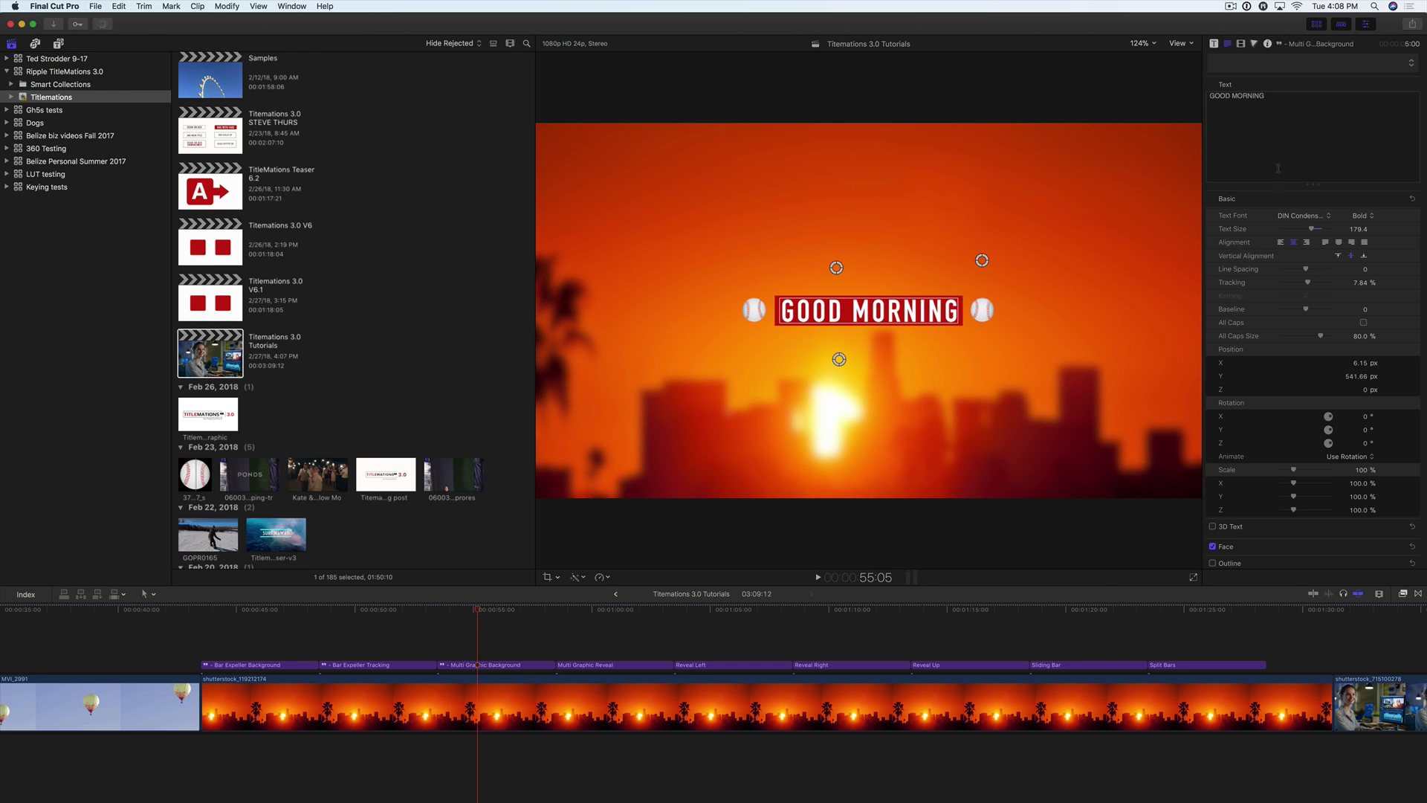
Set the title's graphic shape to Star and its graphic color to yellow
left_click(1215, 44)
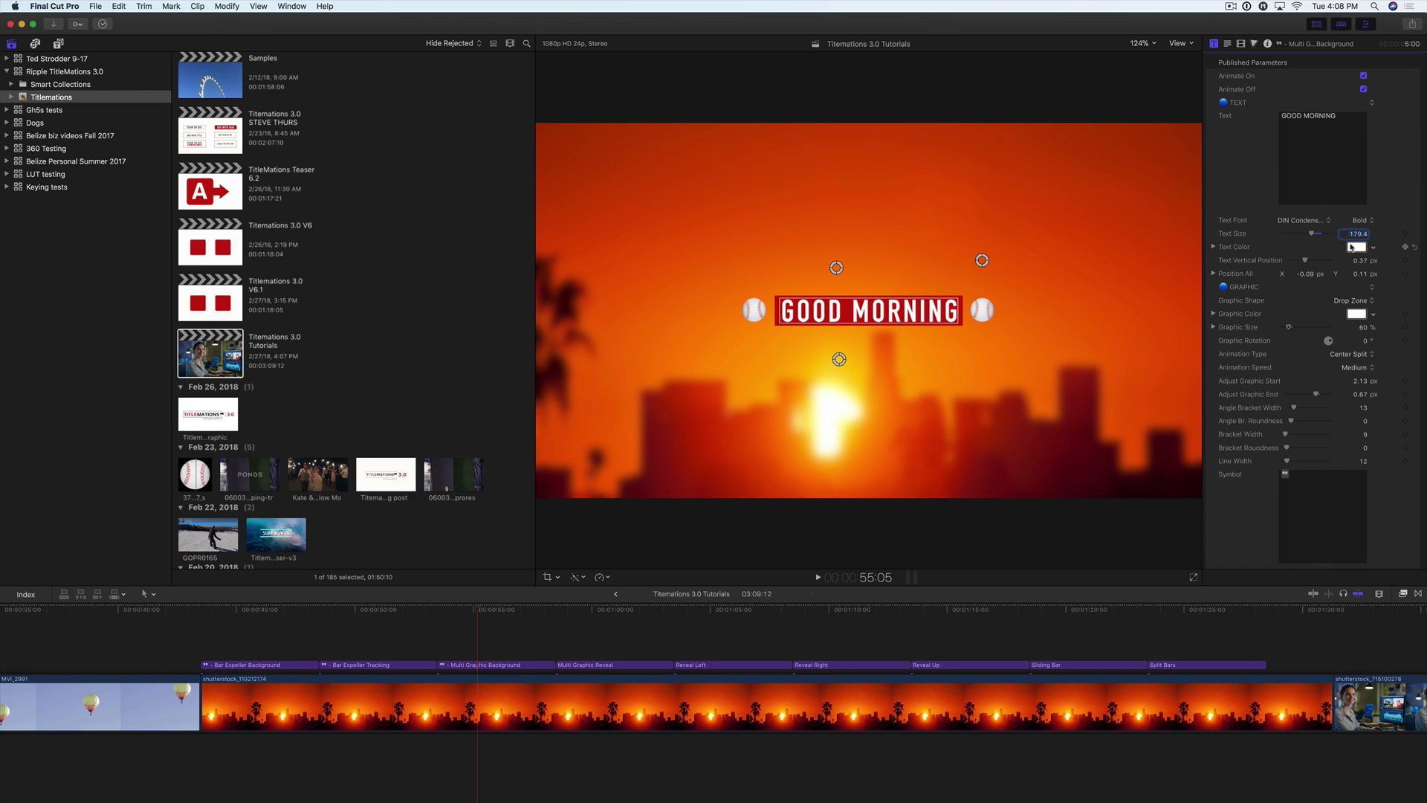
left_click(1363, 303)
left_click(1363, 291)
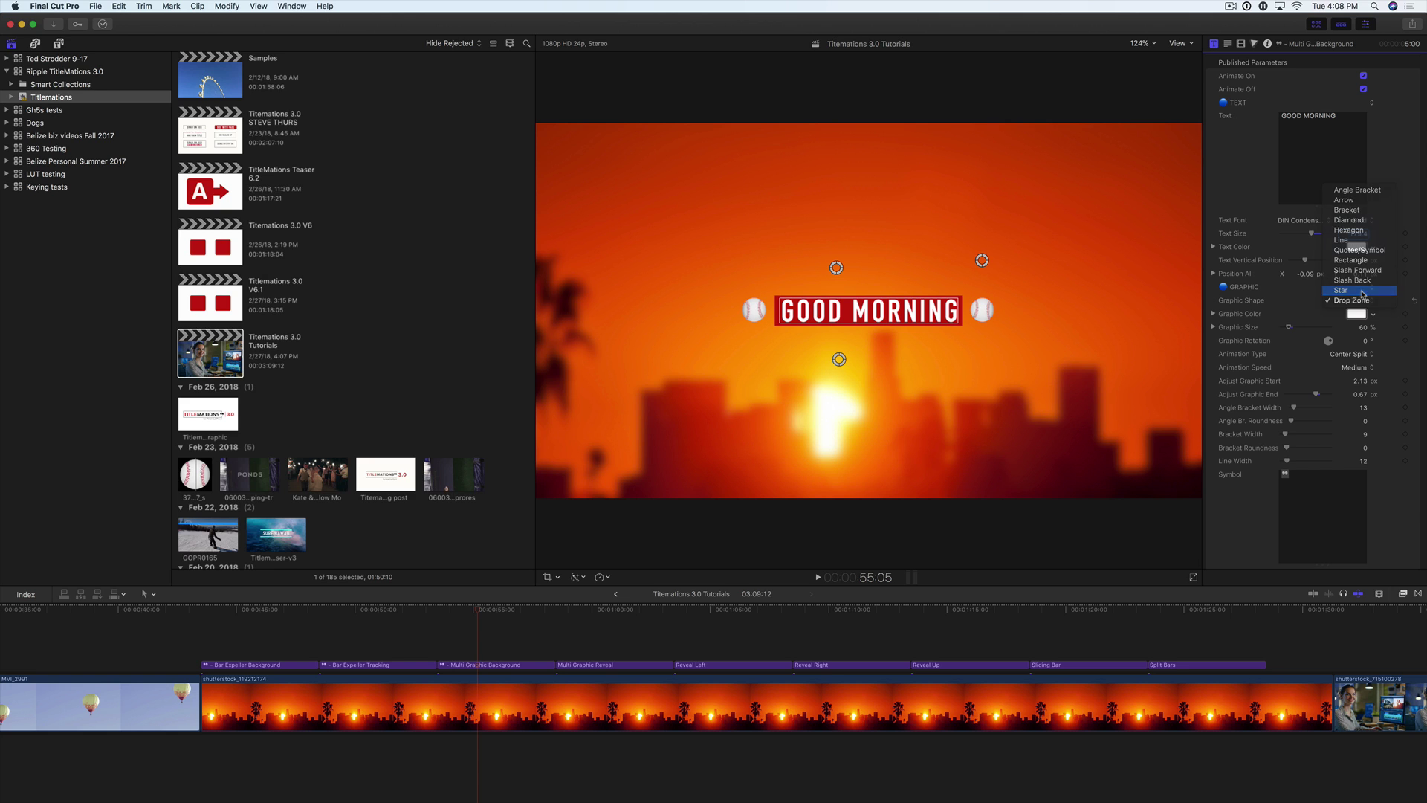
left_click(1372, 315)
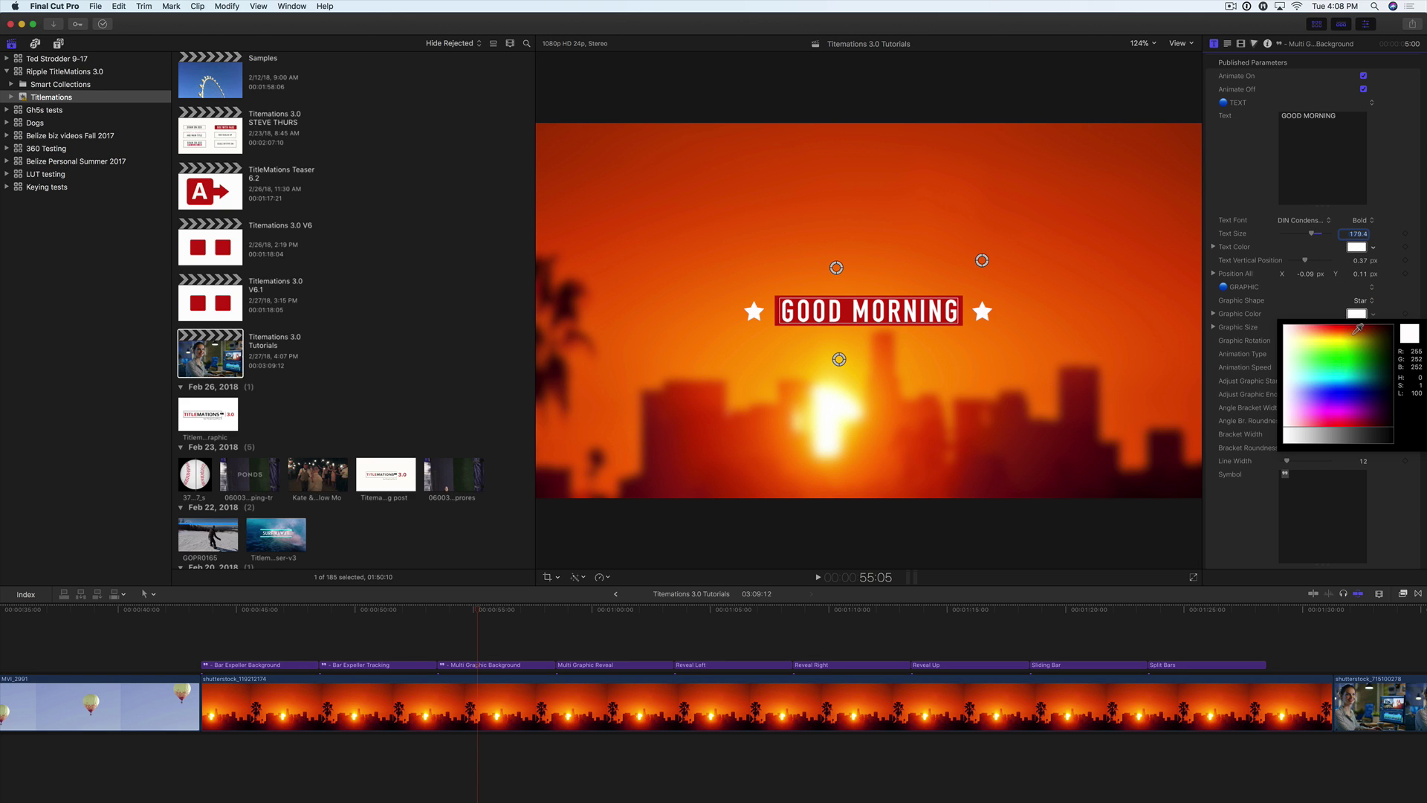
left_click(1346, 337)
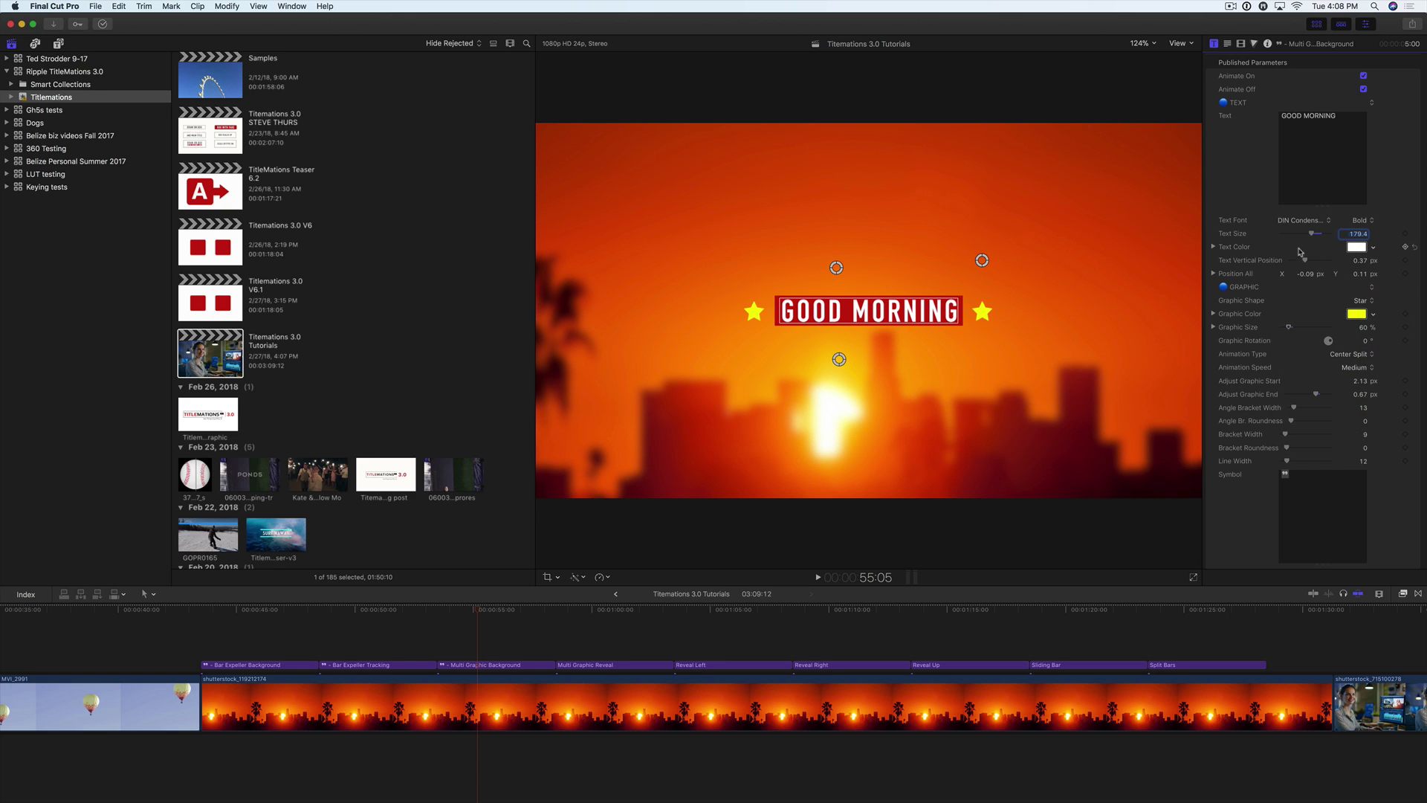
Set the title's font to Futura (Light) at size 164.7 and spread the stars outward until they clear the text
left_click(1300, 222)
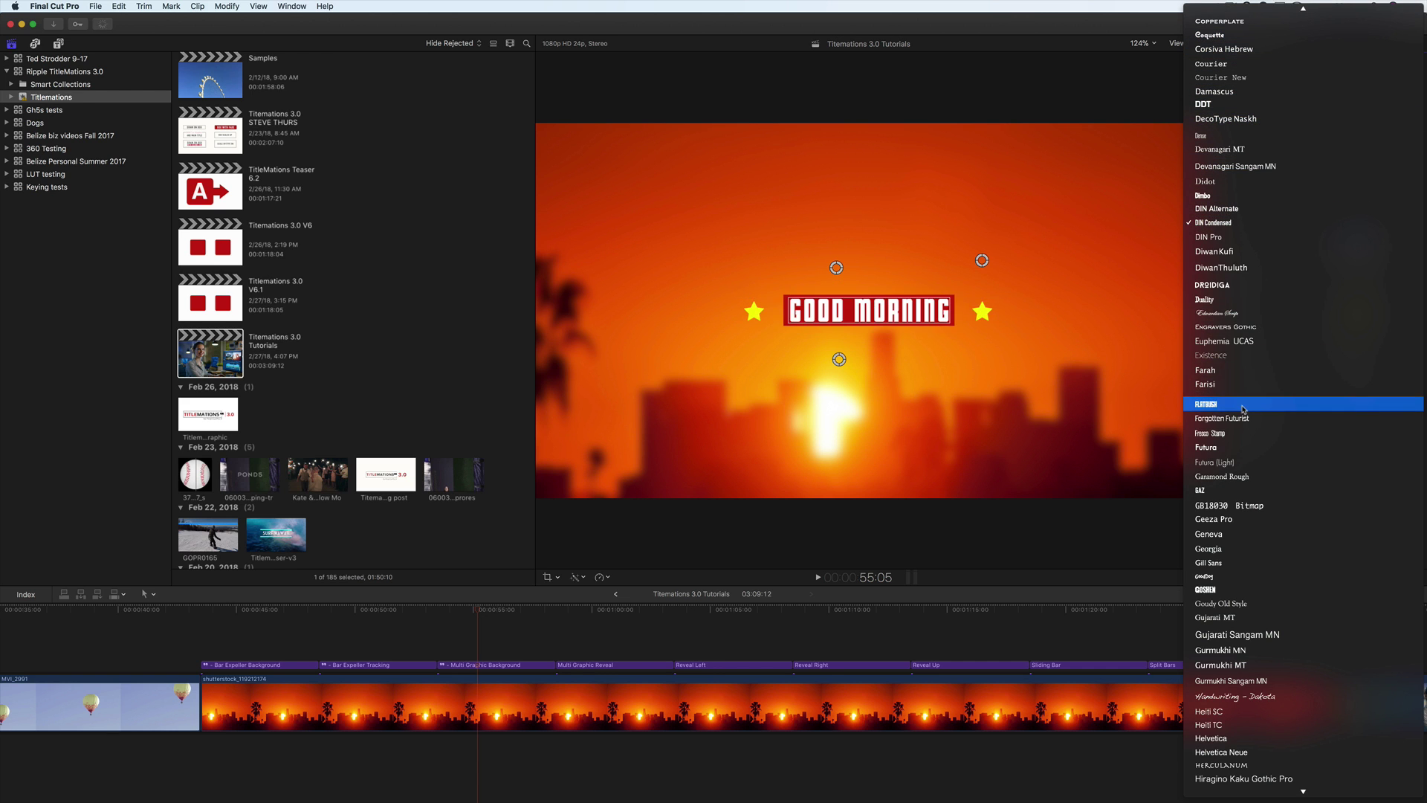
left_click(1244, 462)
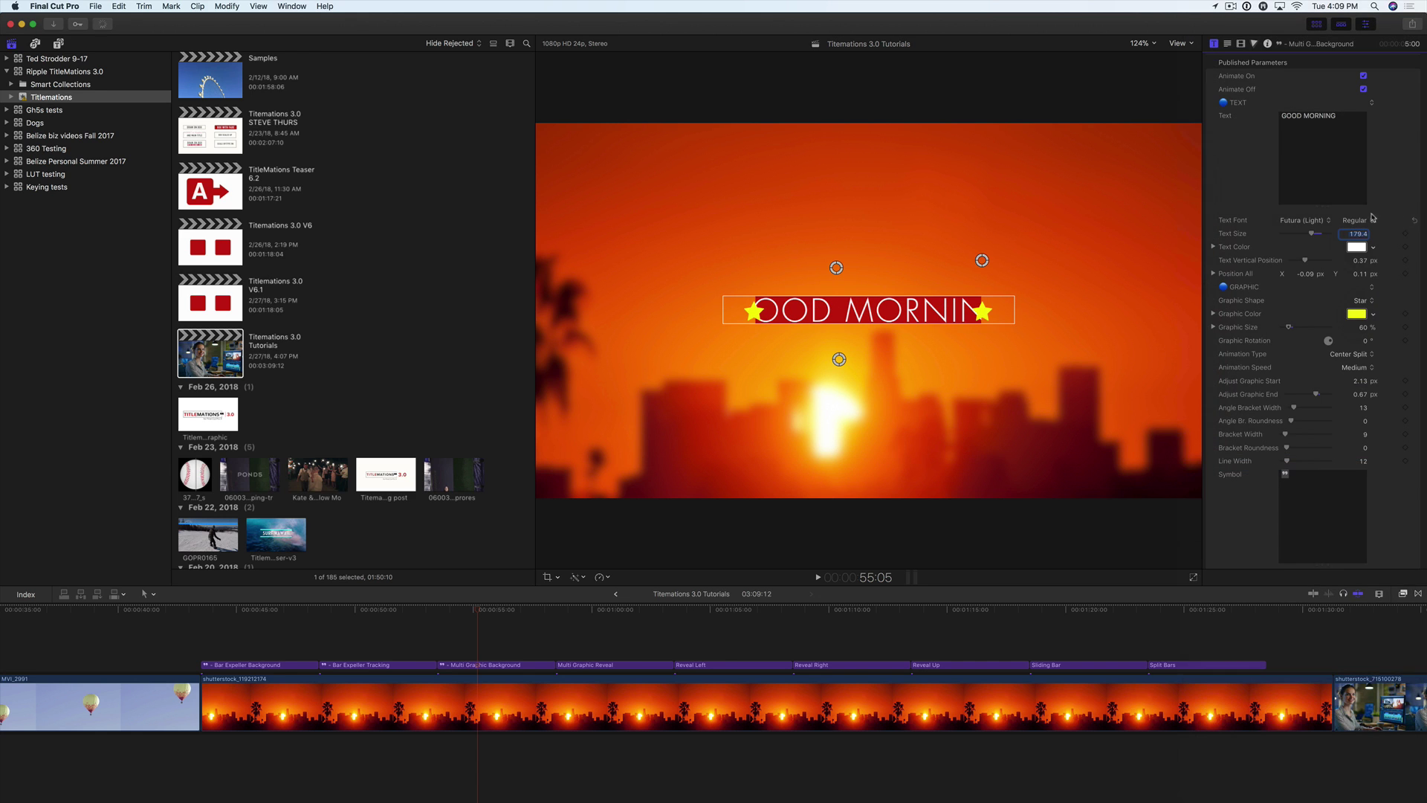
mouse_move(1359, 261)
left_mouse_down()
mouse_move(1375, 227)
mouse_move(1357, 233)
mouse_move(1357, 256)
mouse_move(1358, 237)
left_mouse_up()
scroll(1378, 222, "down", 1)
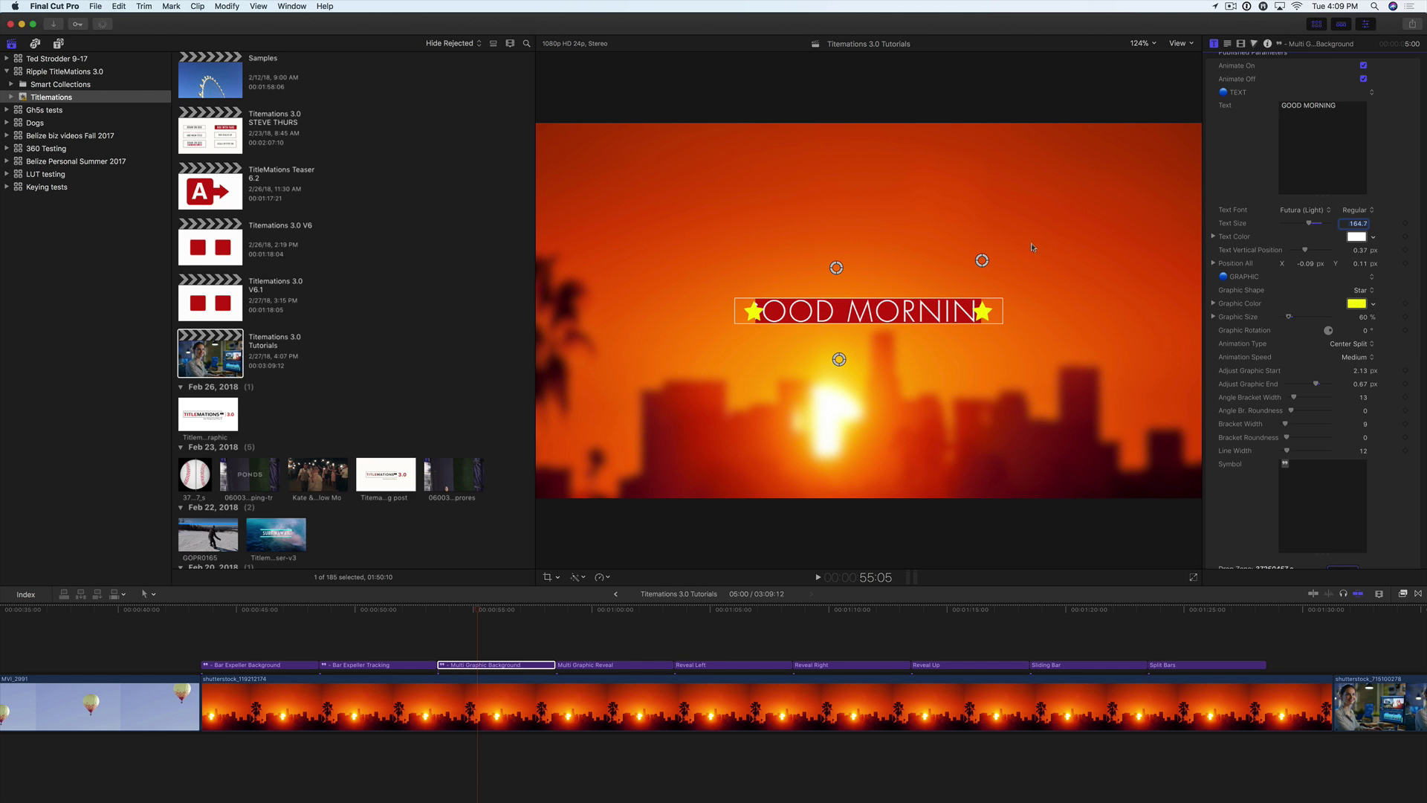
left_click_drag(982, 260, 1033, 256)
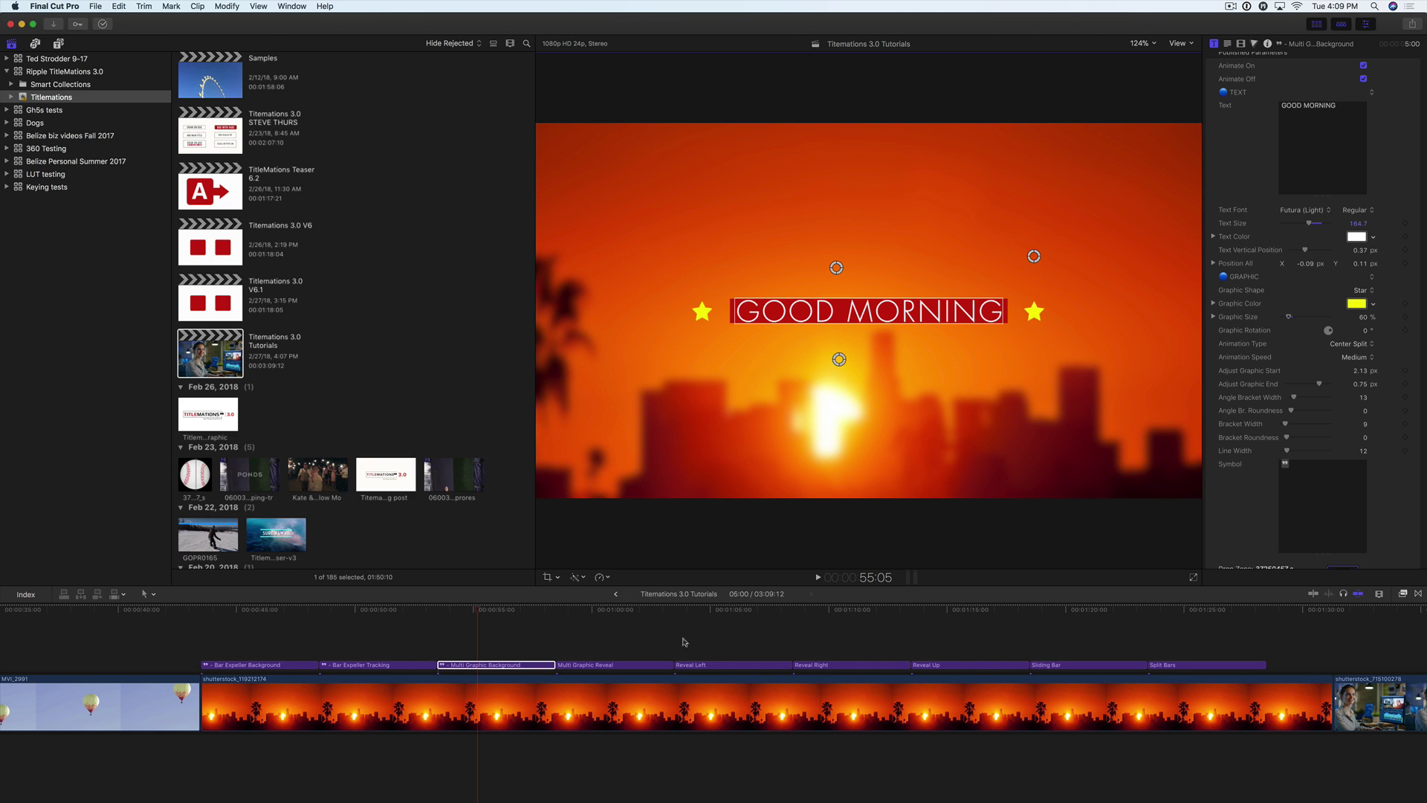
Preview the title's center-split star animation from its start
left_click(438, 610)
key("space")
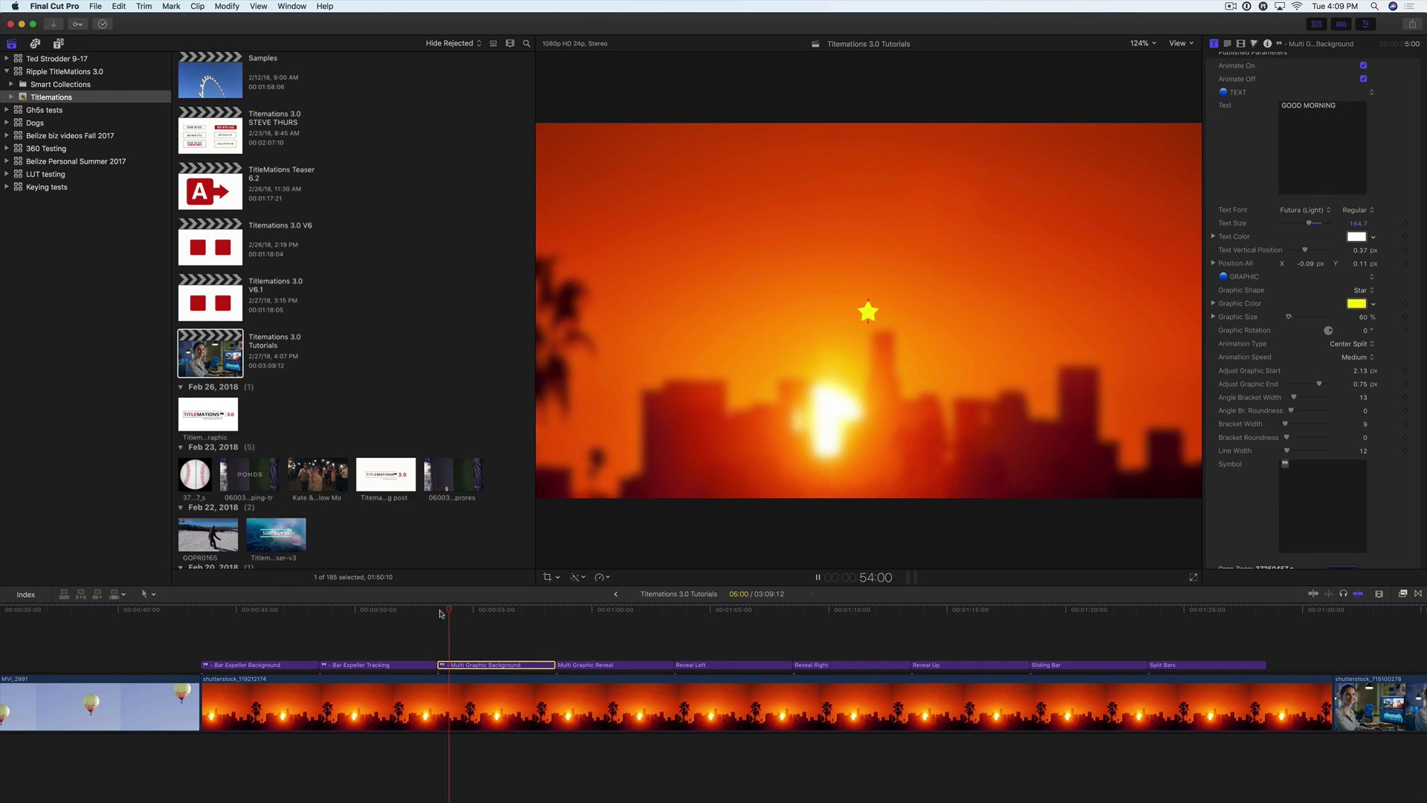
key("space")
Set the title's animation type to Slide Right and preview the single-star reveal
left_click(1356, 345)
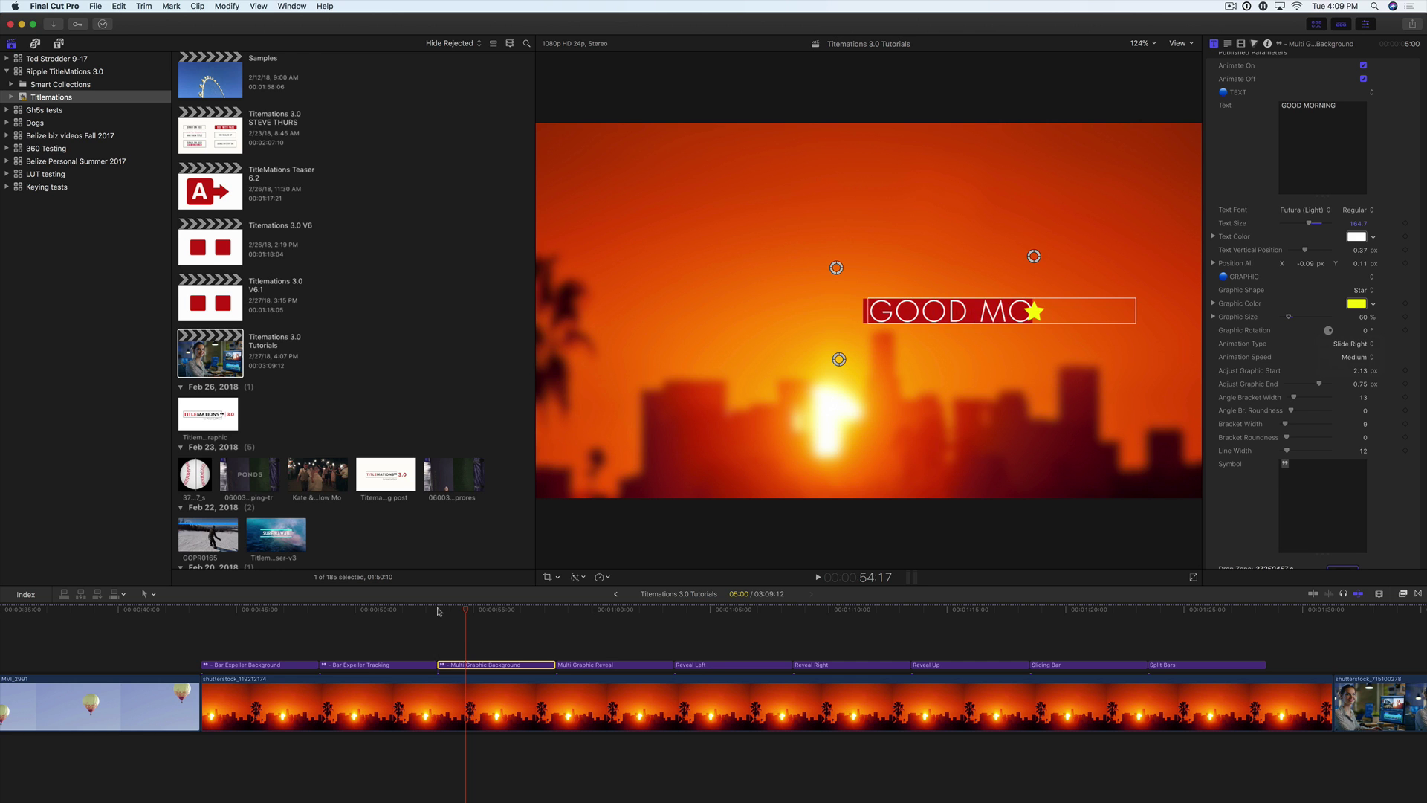
left_click(436, 611)
key("space")
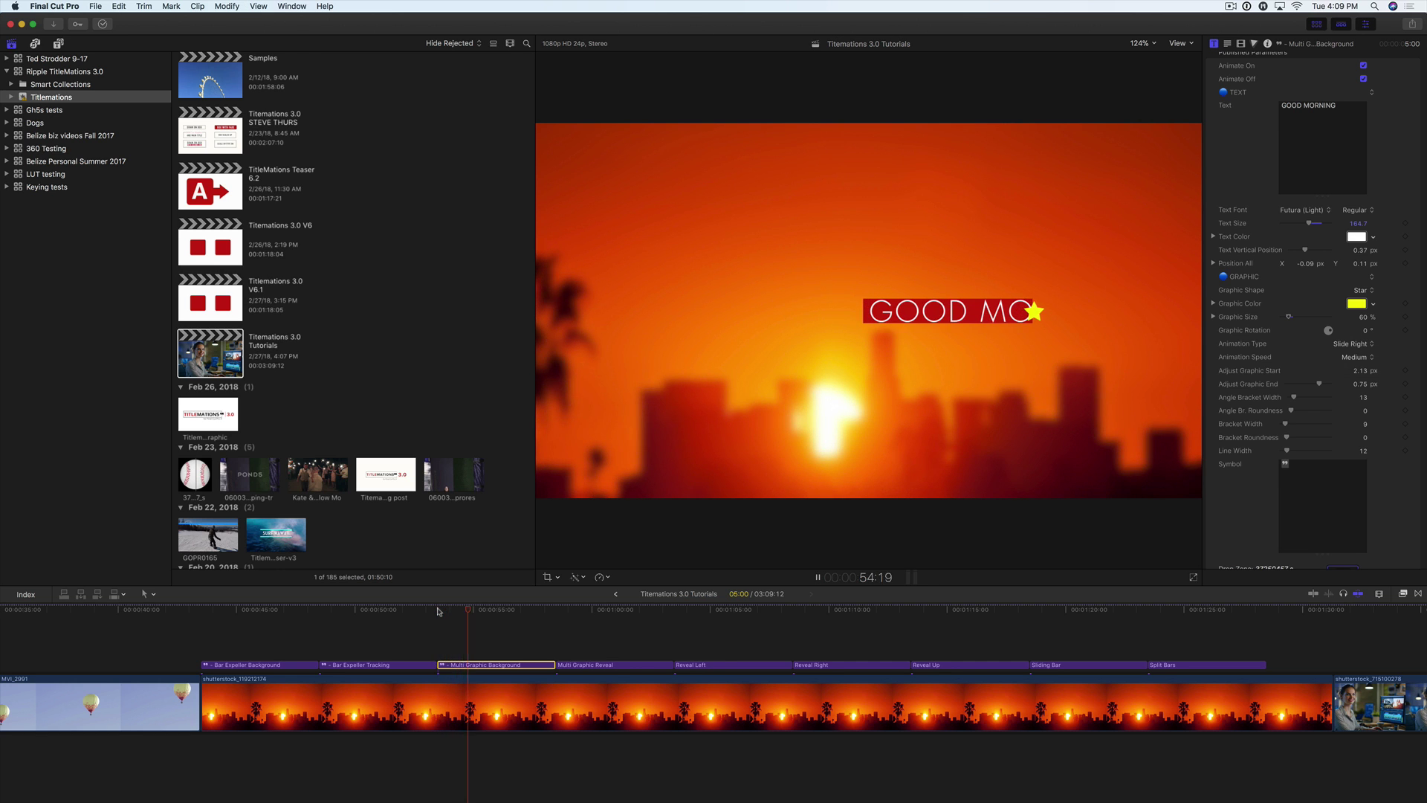
key("space")
left_click(438, 611)
key("space")
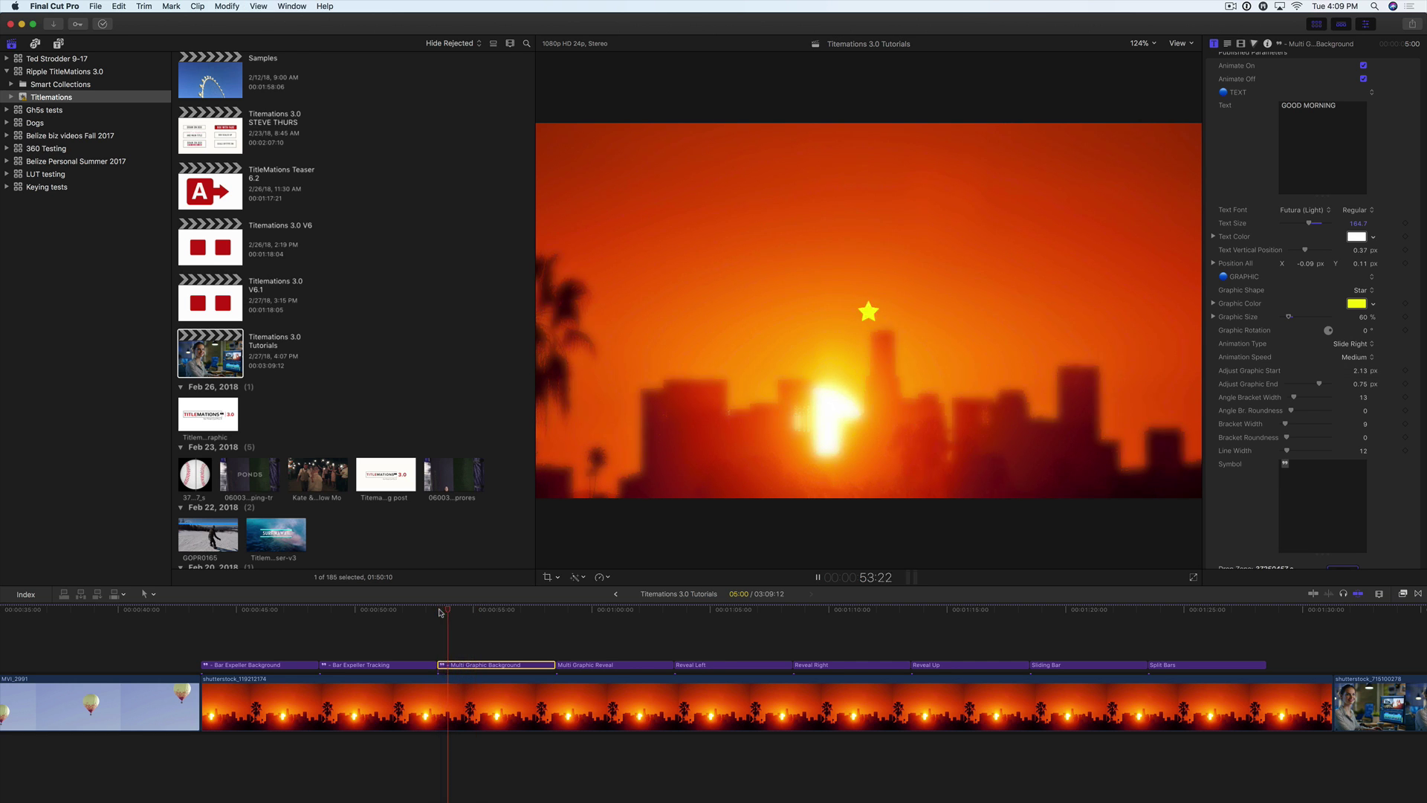
key("space")
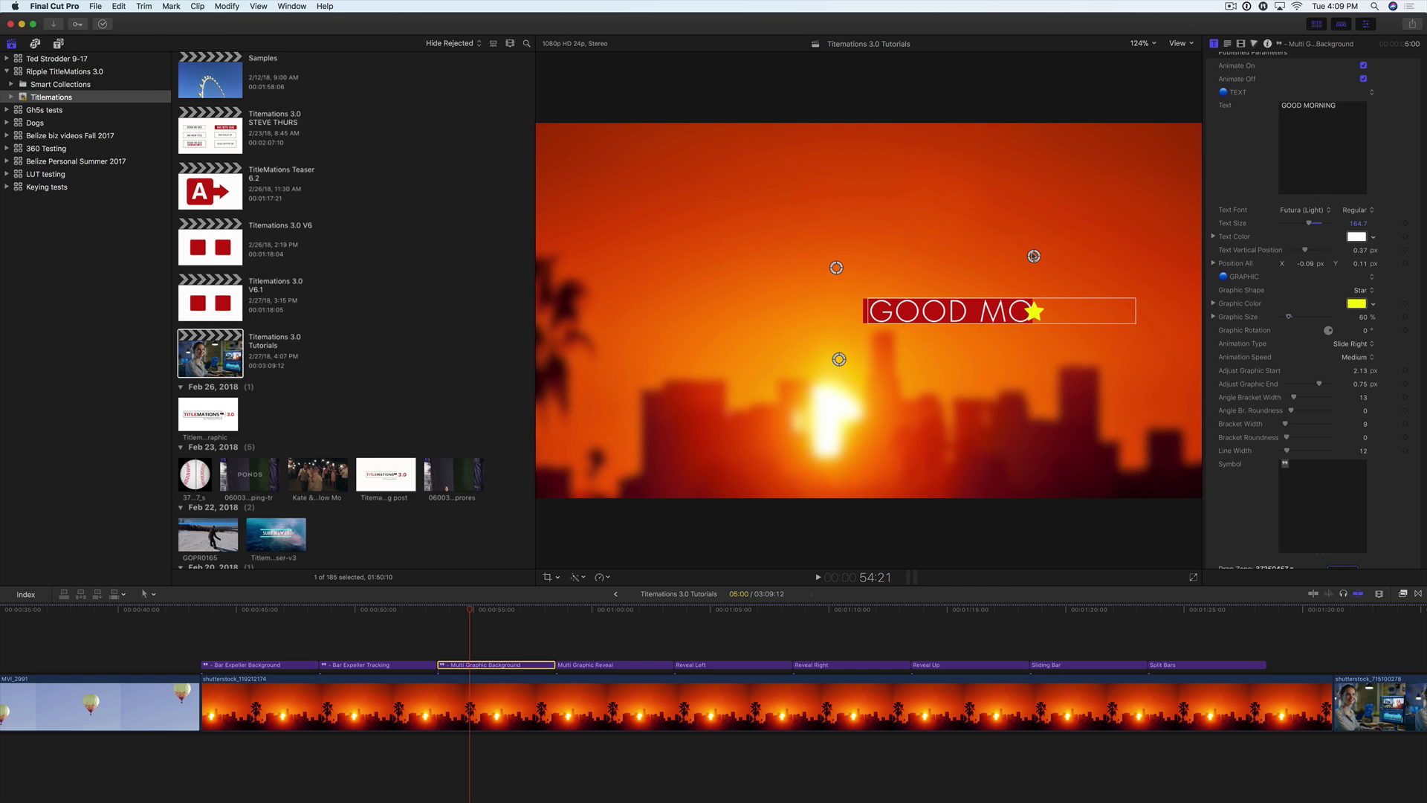
Extend the graphic end to 0.93 px, past the text, and move the whole title up and left to X -0.73, Y 0.35 px
left_click_drag(1034, 256, 1157, 259)
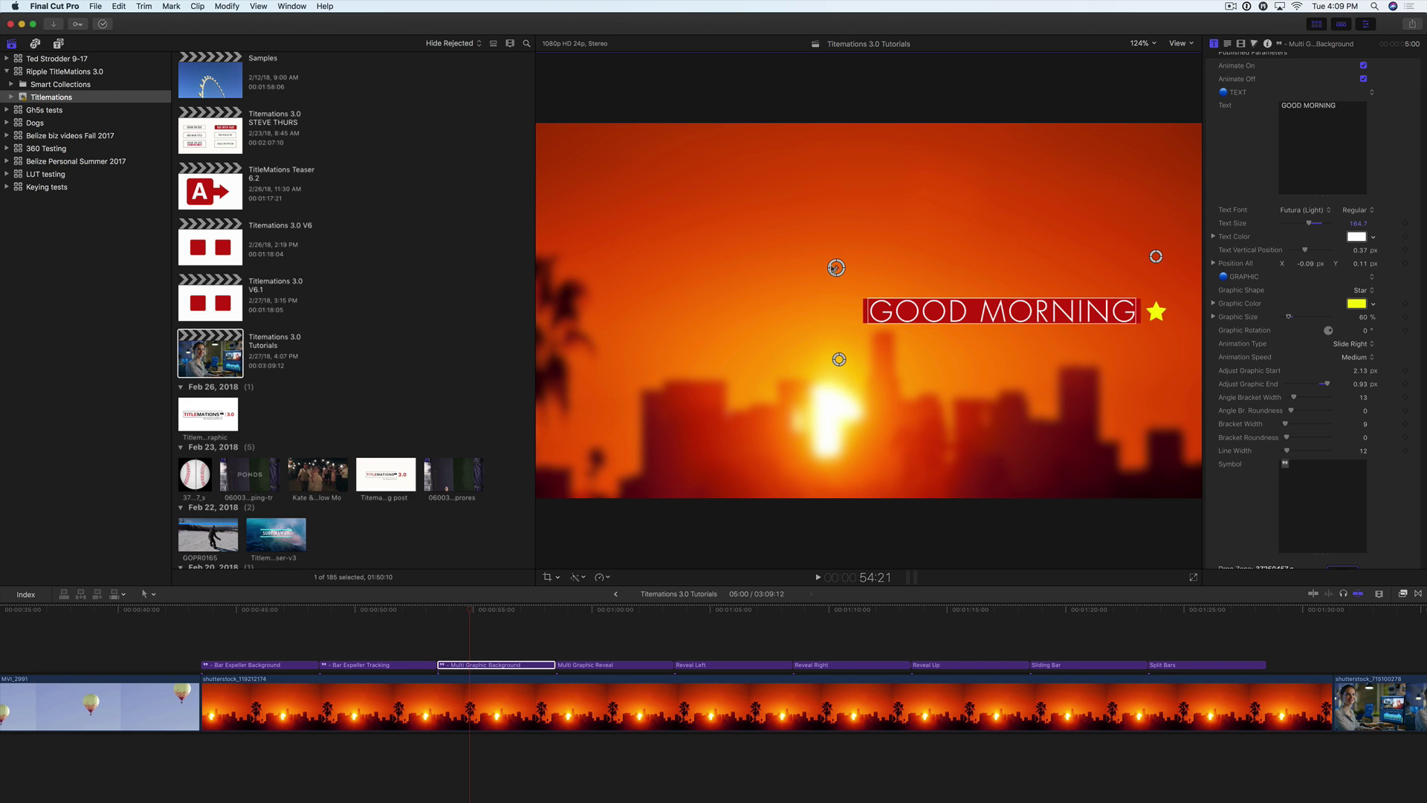
left_click_drag(837, 269, 596, 180)
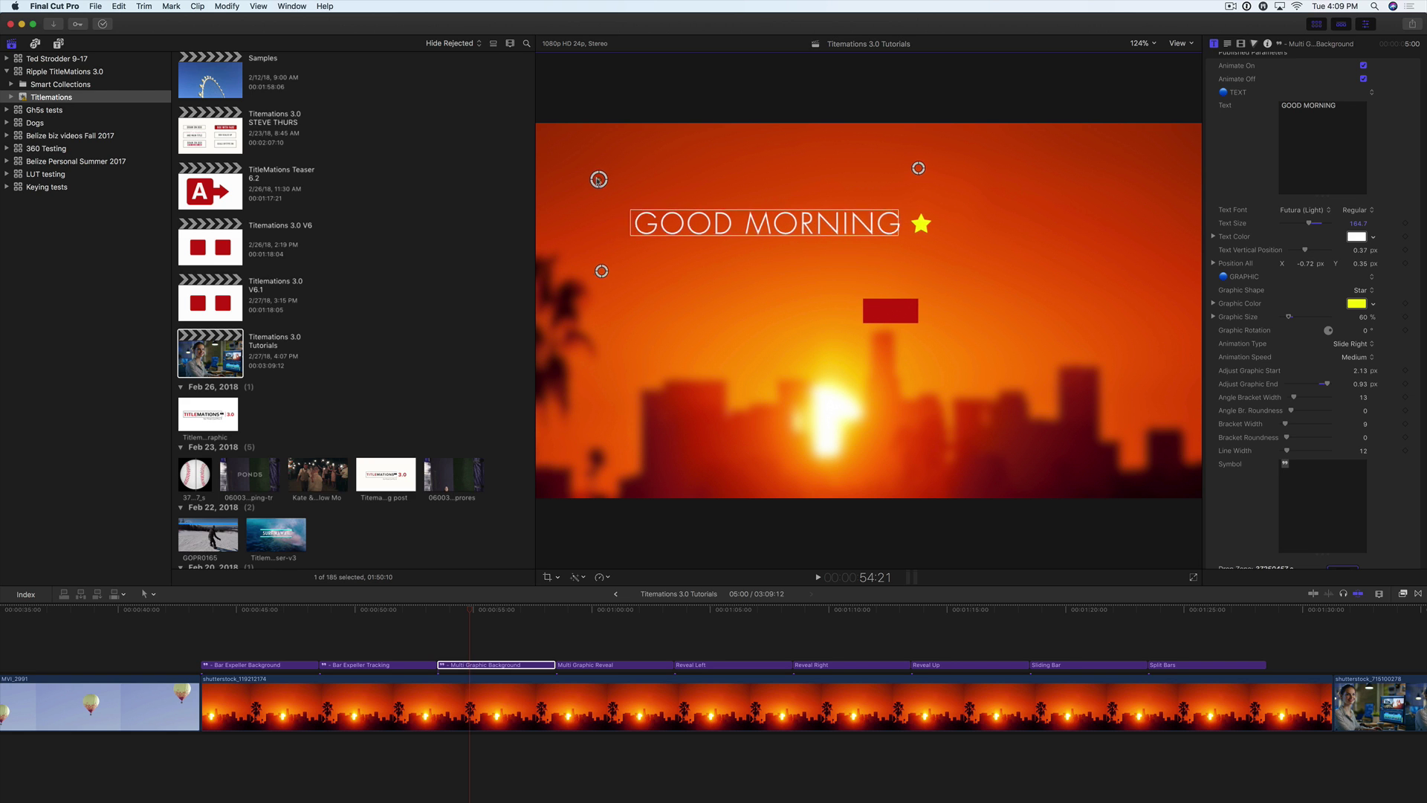
Preview the repositioned title's slide-right reveal repeatedly from its start
left_click(459, 611)
left_click(440, 611)
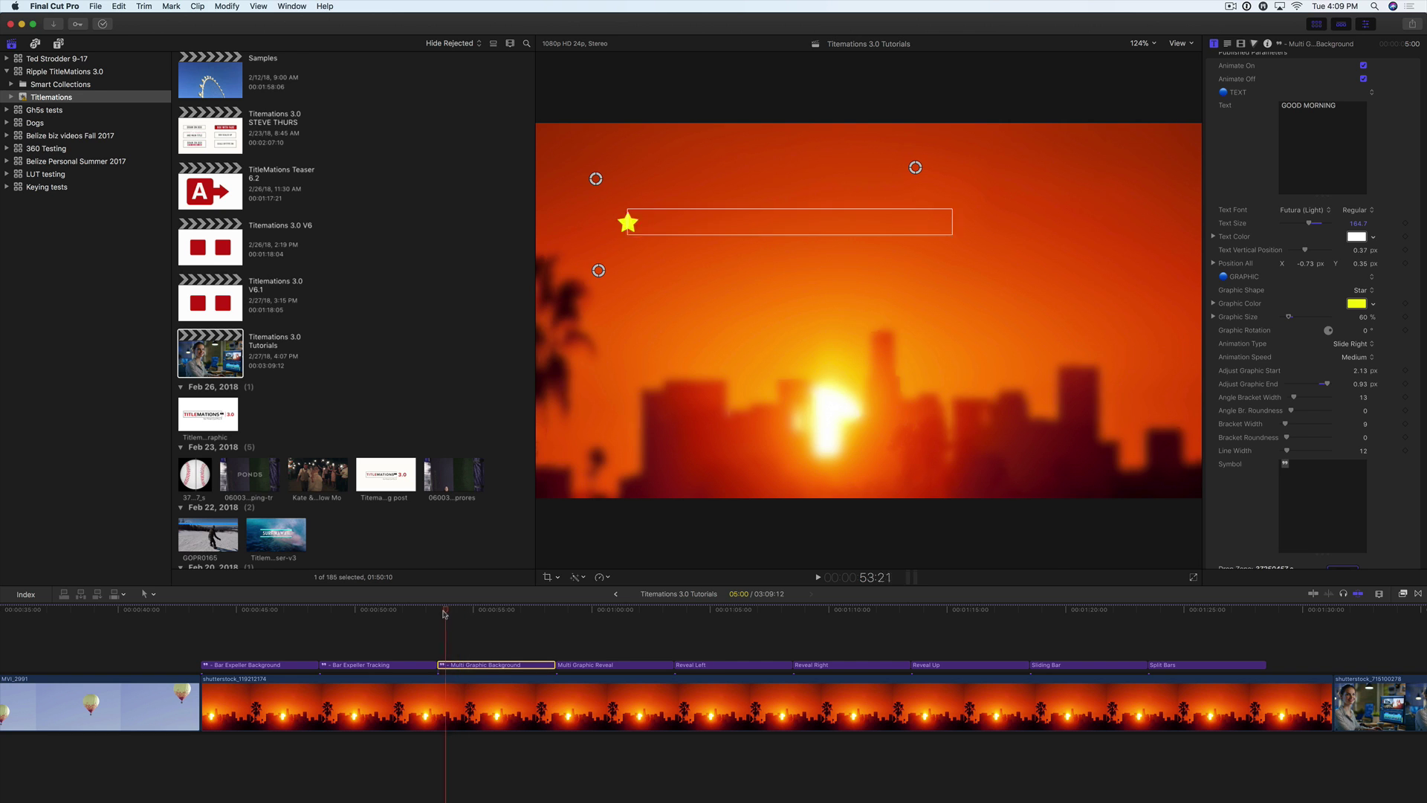
key("space")
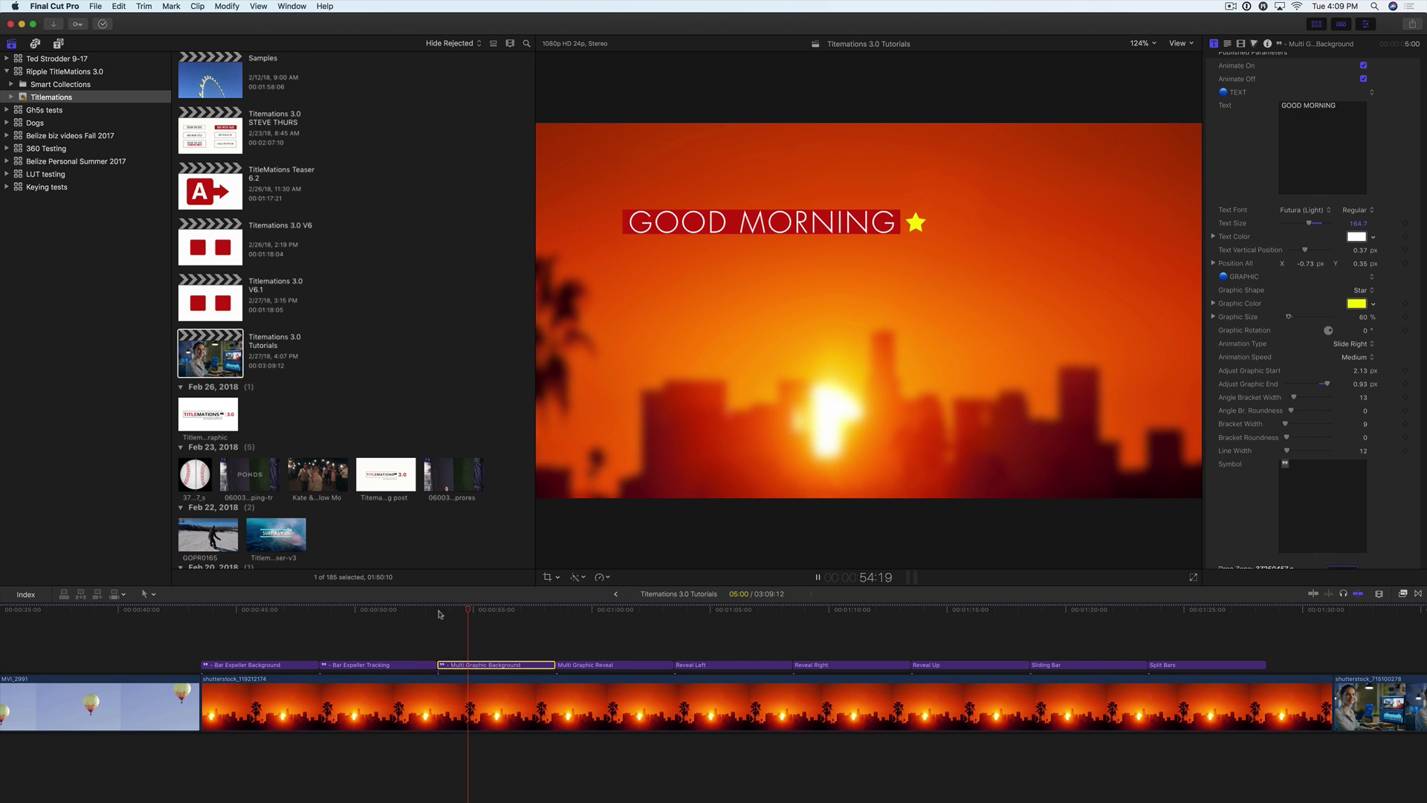
key("/")
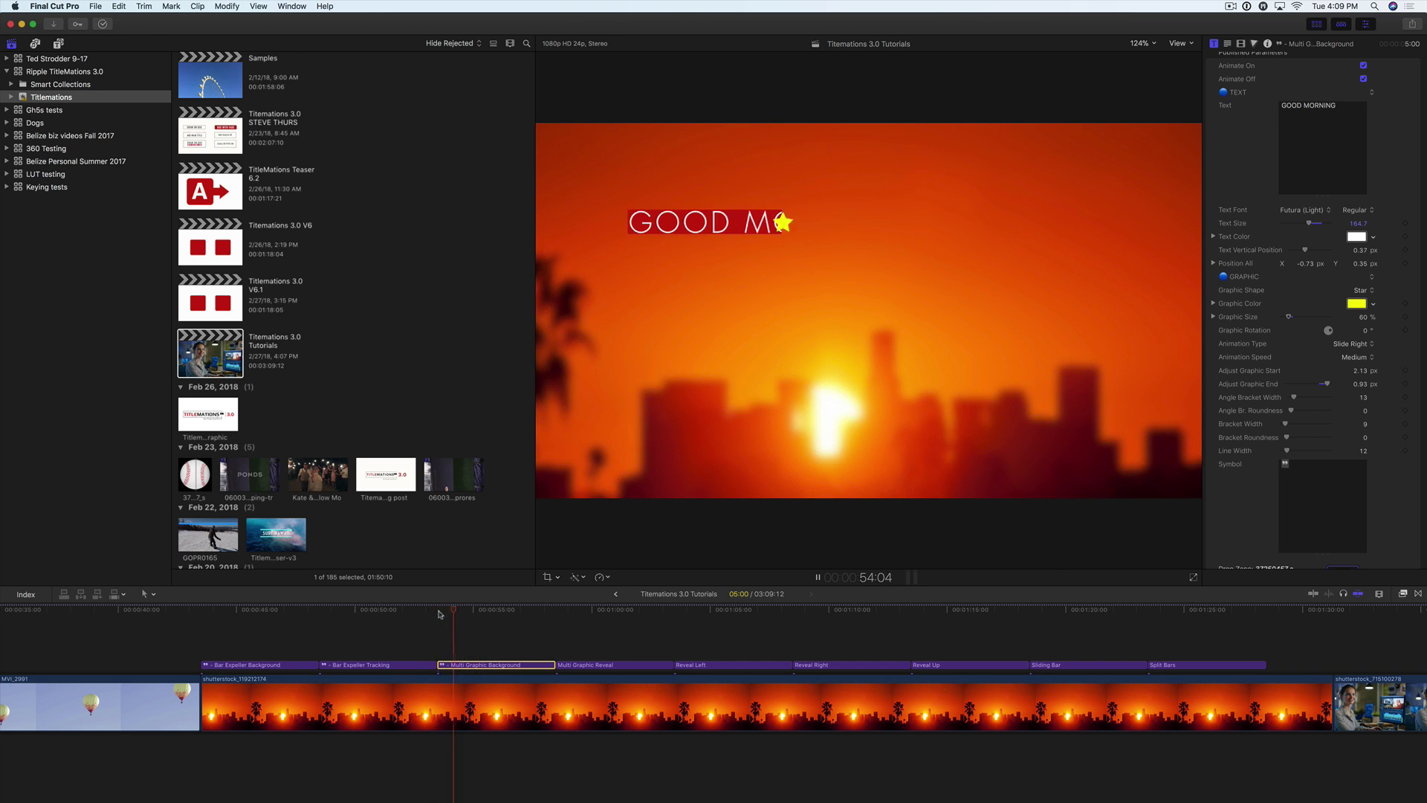
key("space")
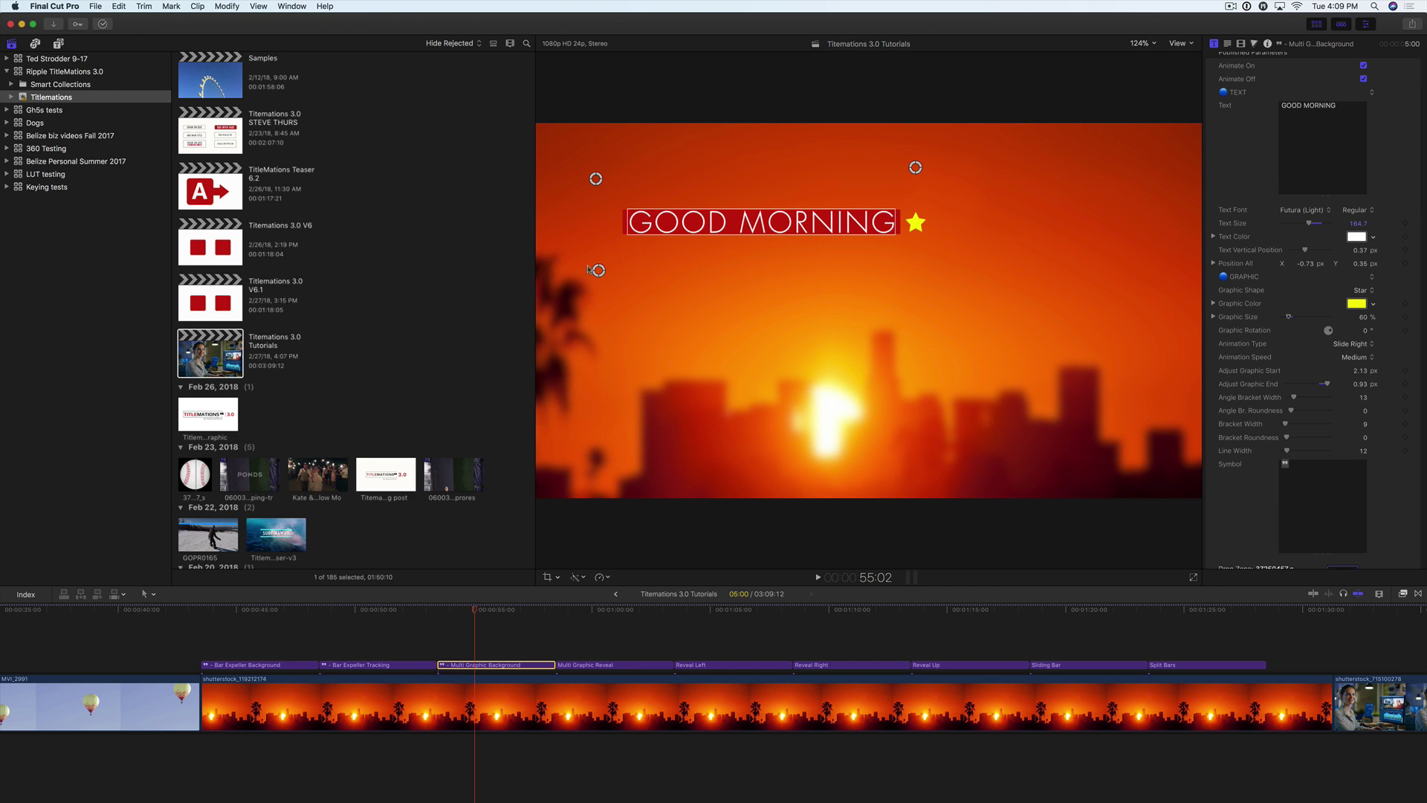
Rotate the star graphic to -19.5°
left_click_drag(591, 270, 598, 271)
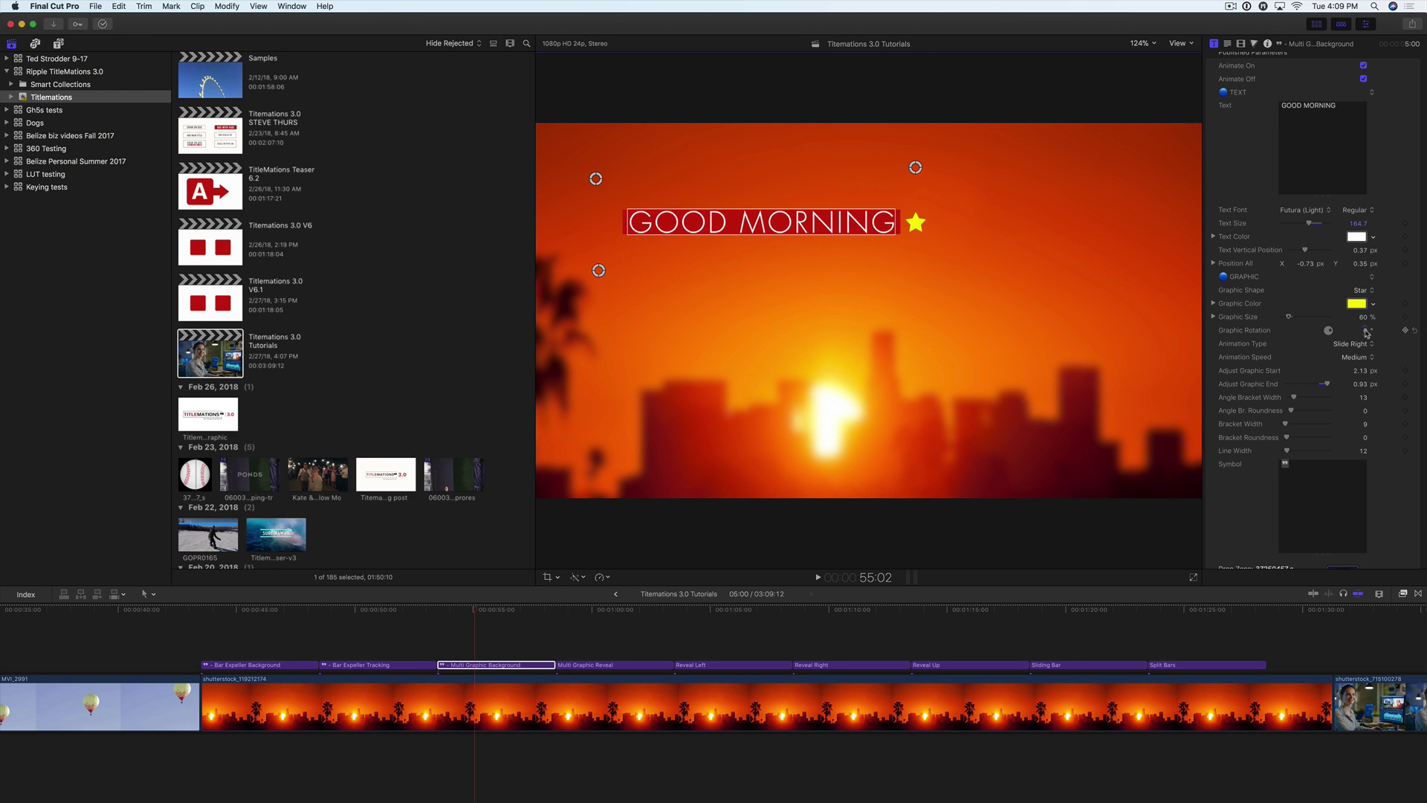
left_click_drag(1365, 334, 1348, 340)
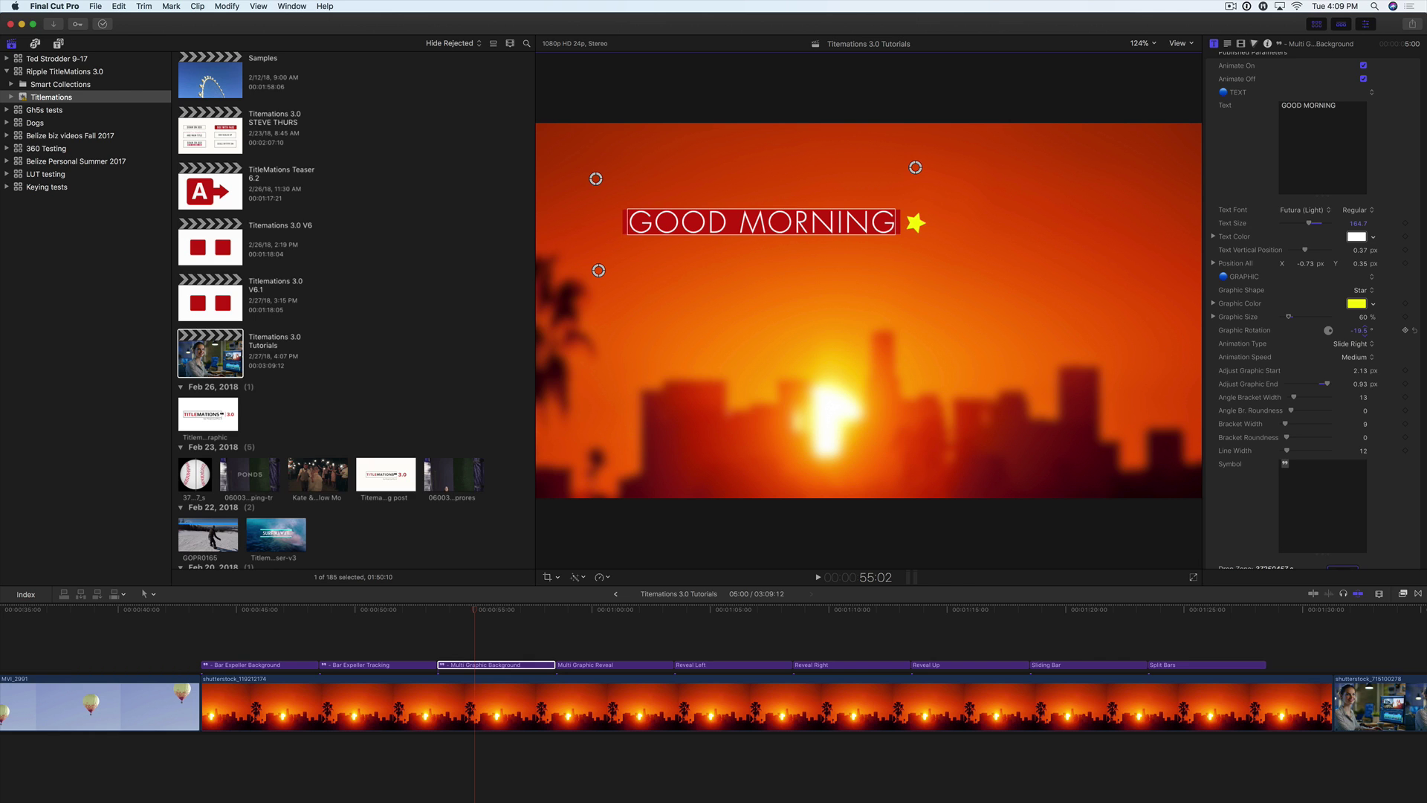
left_click(1363, 358)
left_click(1362, 358)
scroll(1308, 359, "down", 1)
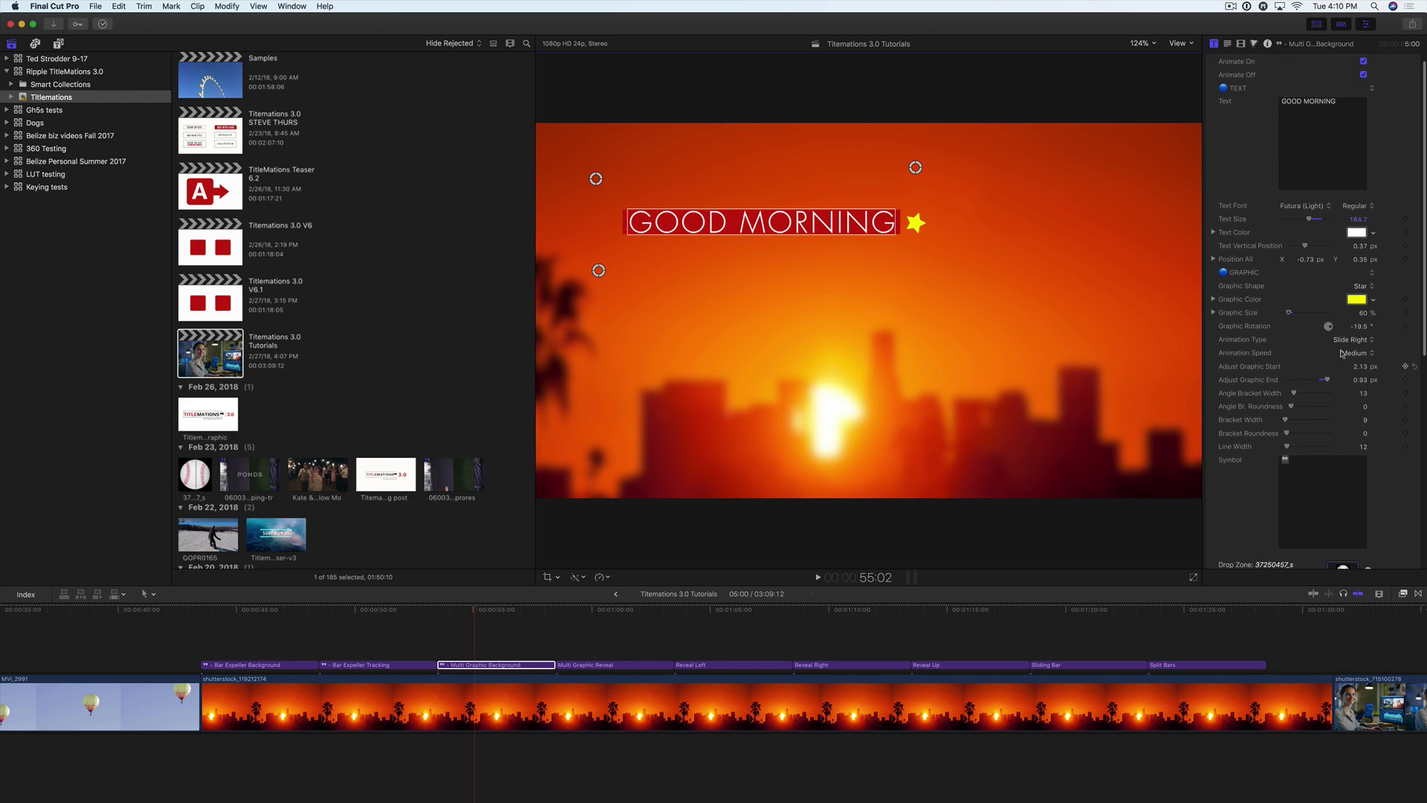
scroll(1364, 260, "up", 1)
scroll(1307, 243, "down", 1)
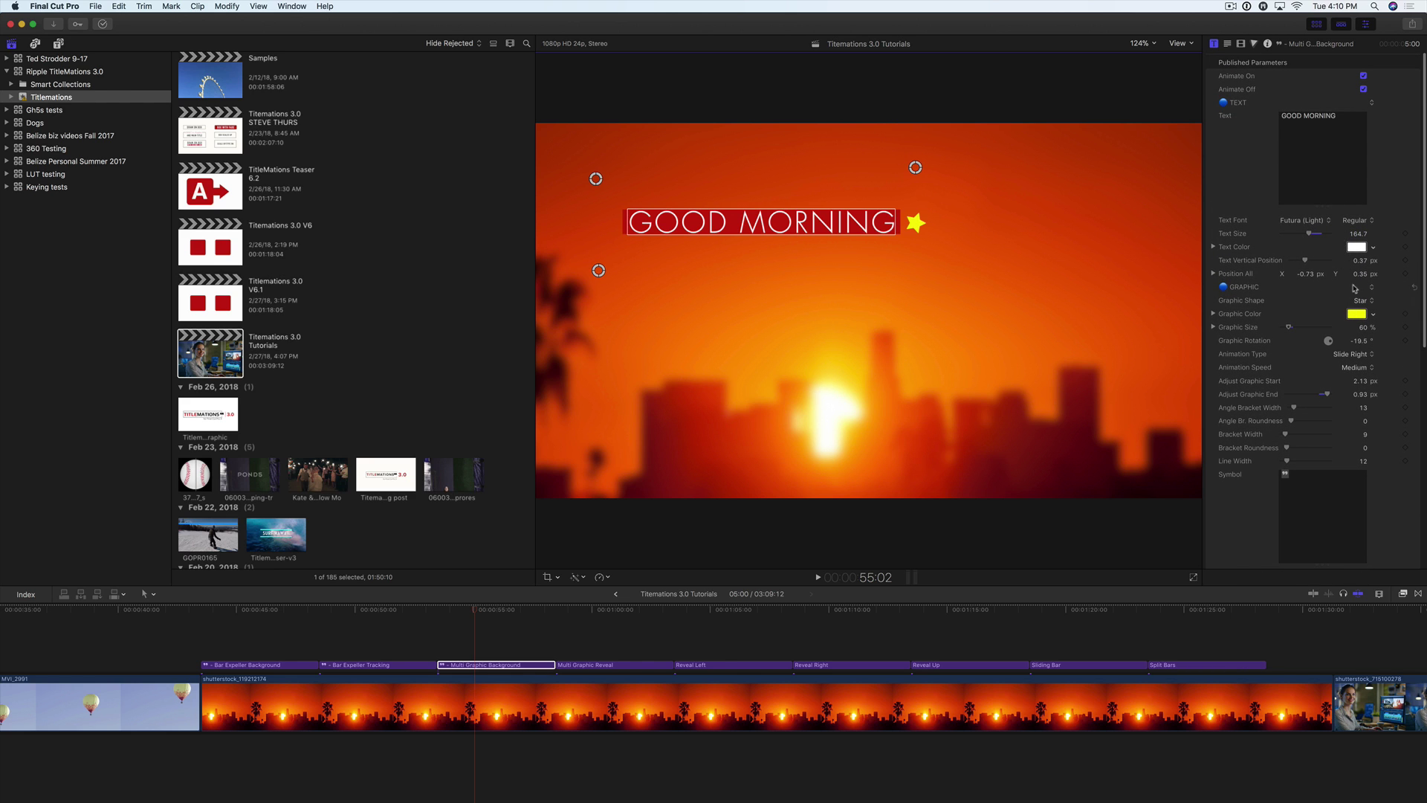
Set the animation type to Center Split, move the title to X -0.09, Y 0.19 px, and pull the graphic end in to 0.8 px
left_click(1356, 354)
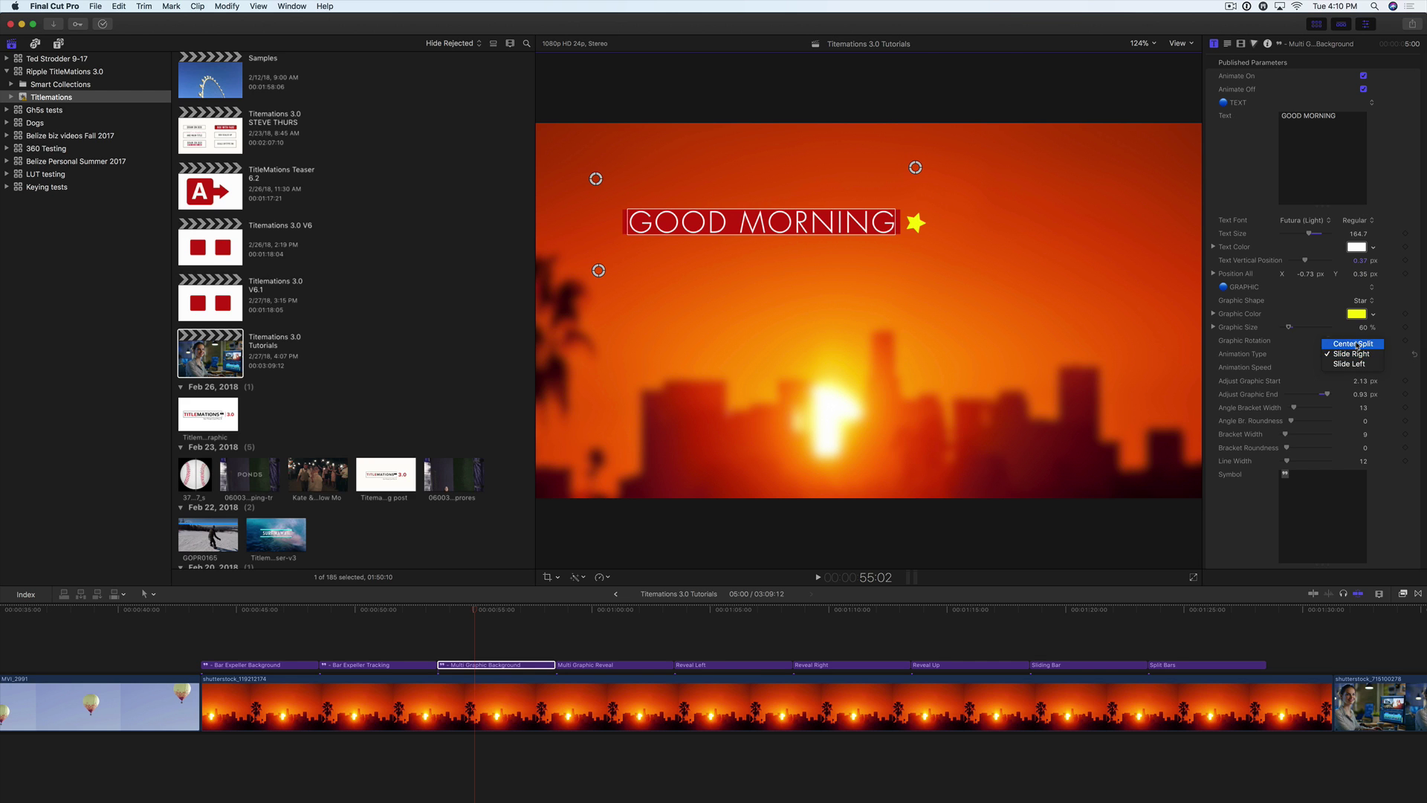
left_click(1353, 344)
left_click(460, 612)
left_click_drag(460, 612, 457, 614)
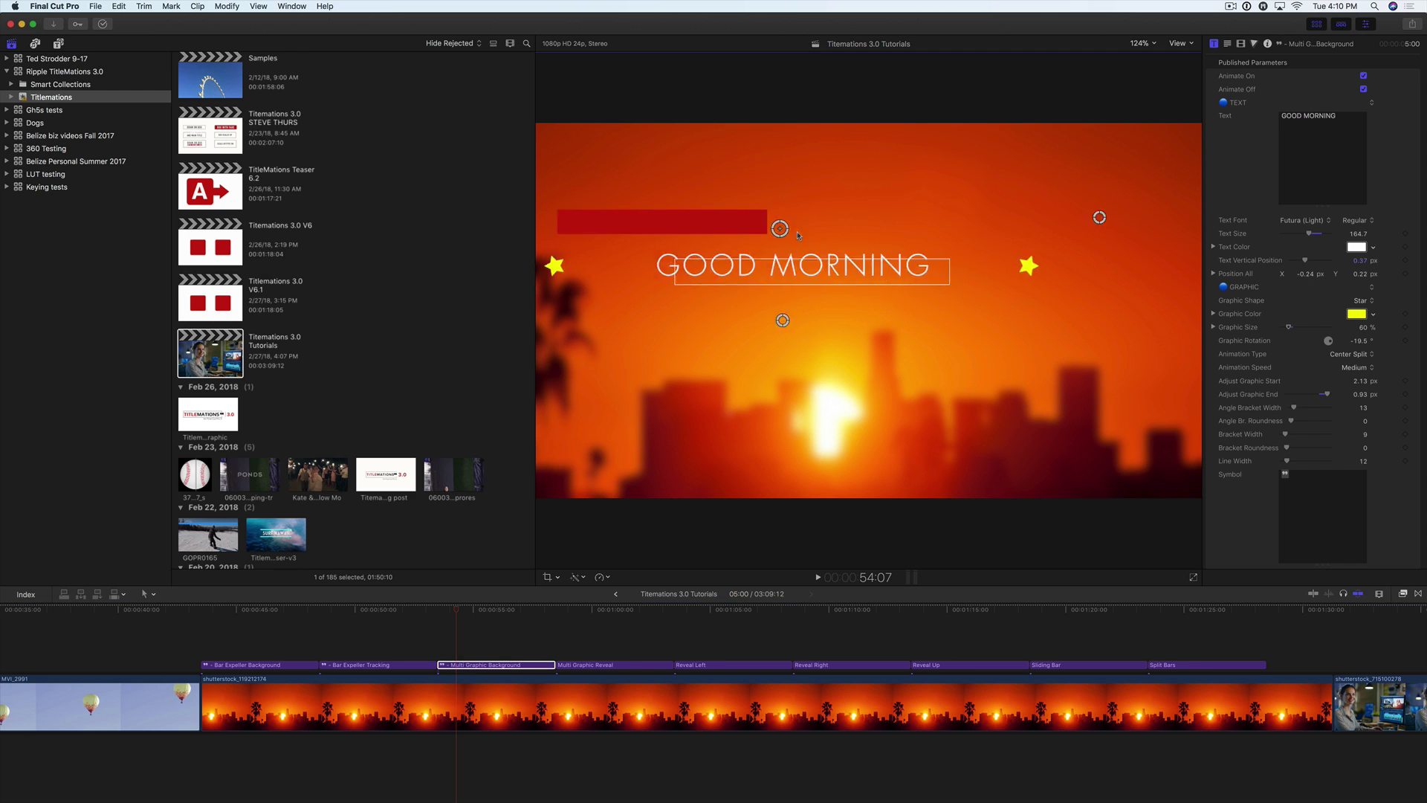
left_click_drag(1157, 231, 1071, 234)
Step through the title's opening frames, set the graphic start to -32.87 px where the two stars meet, and play the reveal
left_click_drag(455, 616, 440, 616)
key("Right")
key("Right")
key("Right")
key("Right")
key("Right")
key("Right")
key("Right")
key("Right")
key("Right")
key("Right")
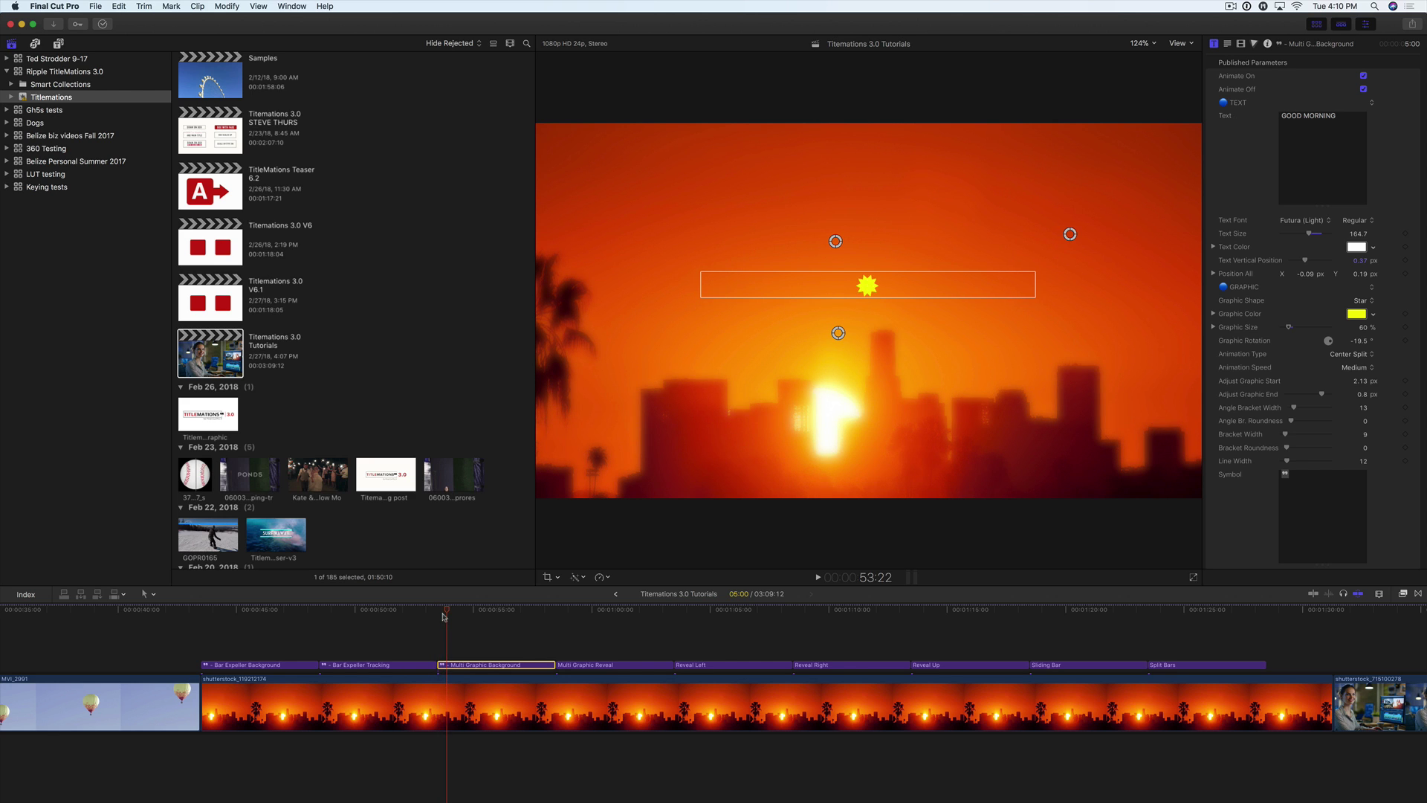
key("Right")
left_click_drag(1360, 380, 1357, 380)
key("space")
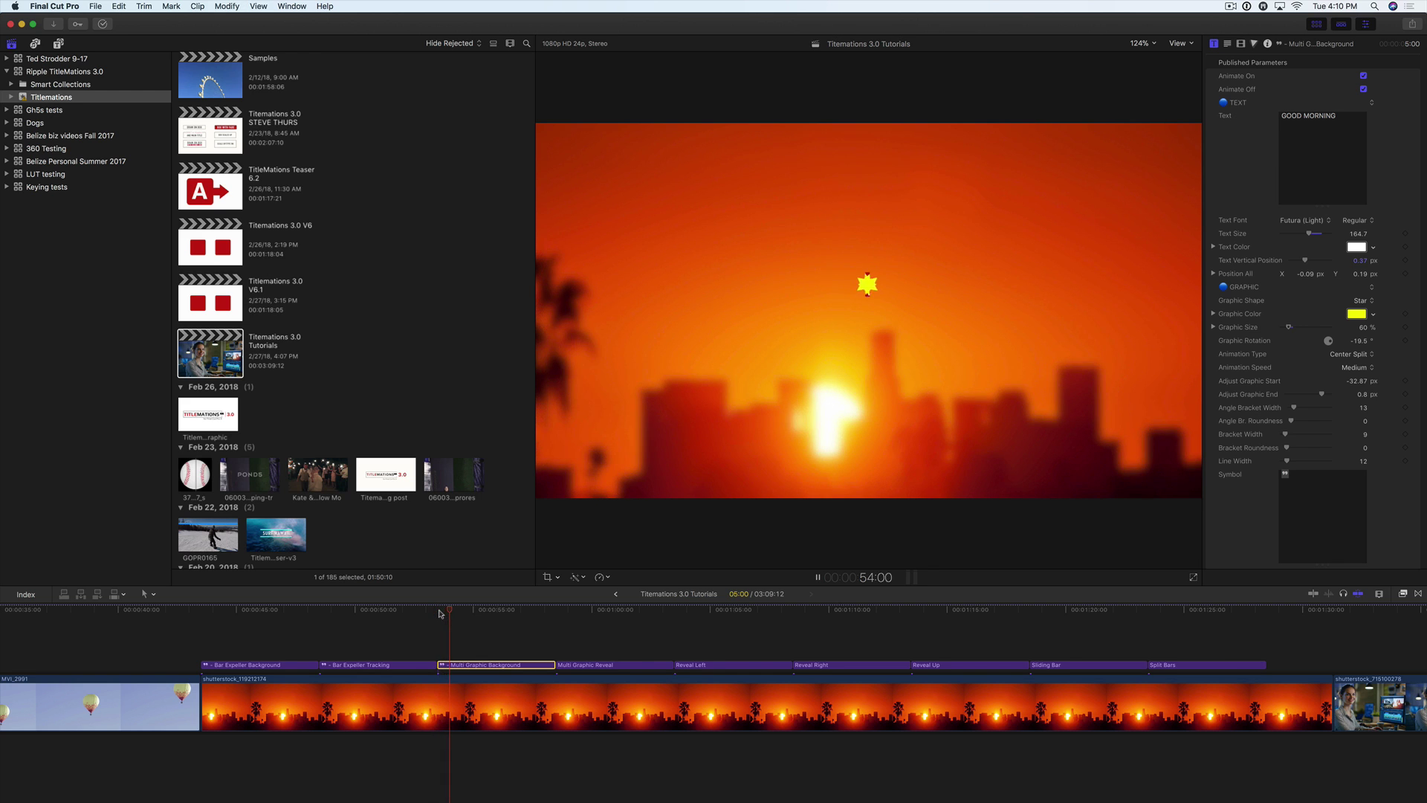
key("space")
Bring the stars closer to the text with a graphic end of 0.73 px, replaying the reveal to check the spacing
left_click_drag(1070, 234, 1024, 237)
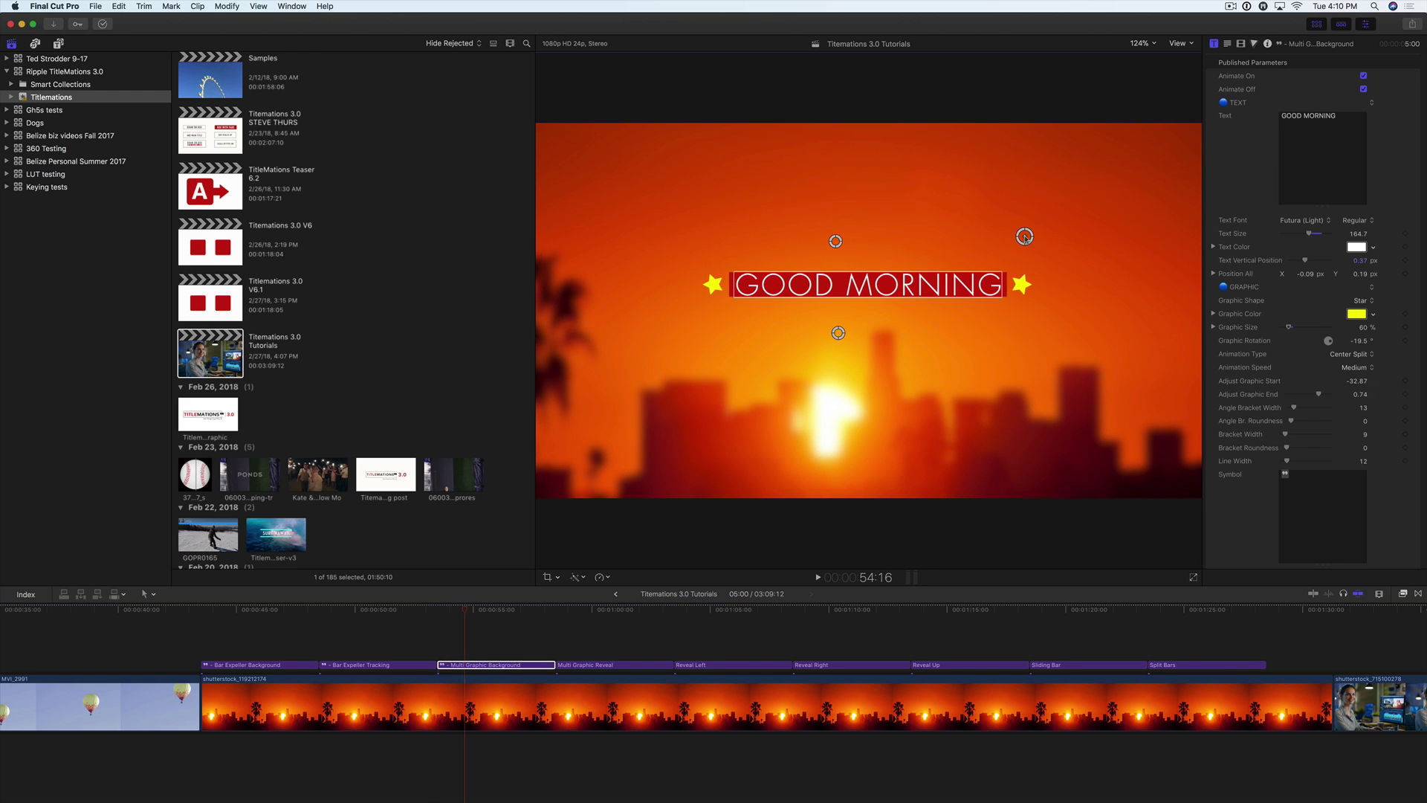
left_click(437, 611)
key("space")
key("space")
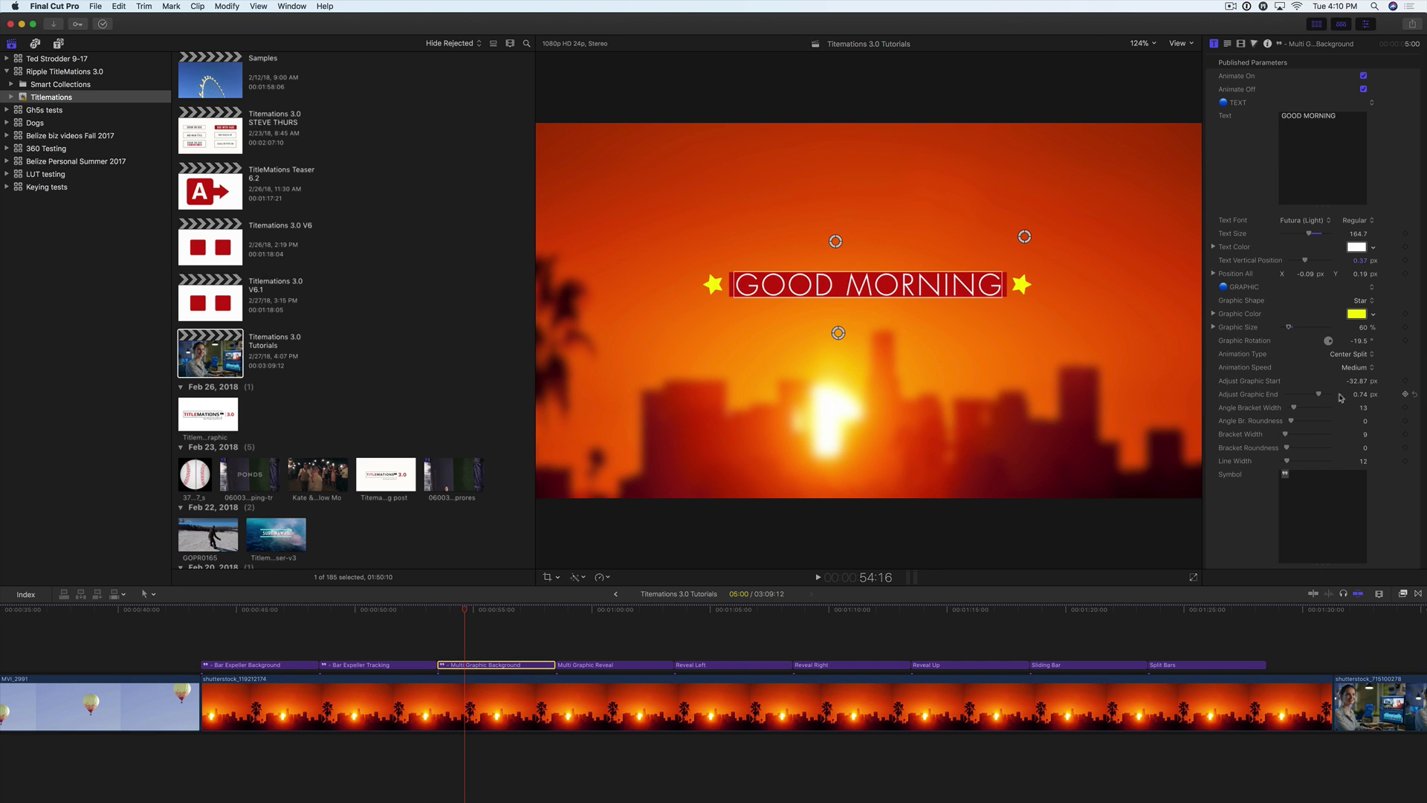
mouse_move(1360, 394)
left_mouse_down()
mouse_move(1382, 394)
mouse_move(1359, 394)
left_mouse_up()
left_click_drag(1024, 236, 1023, 238)
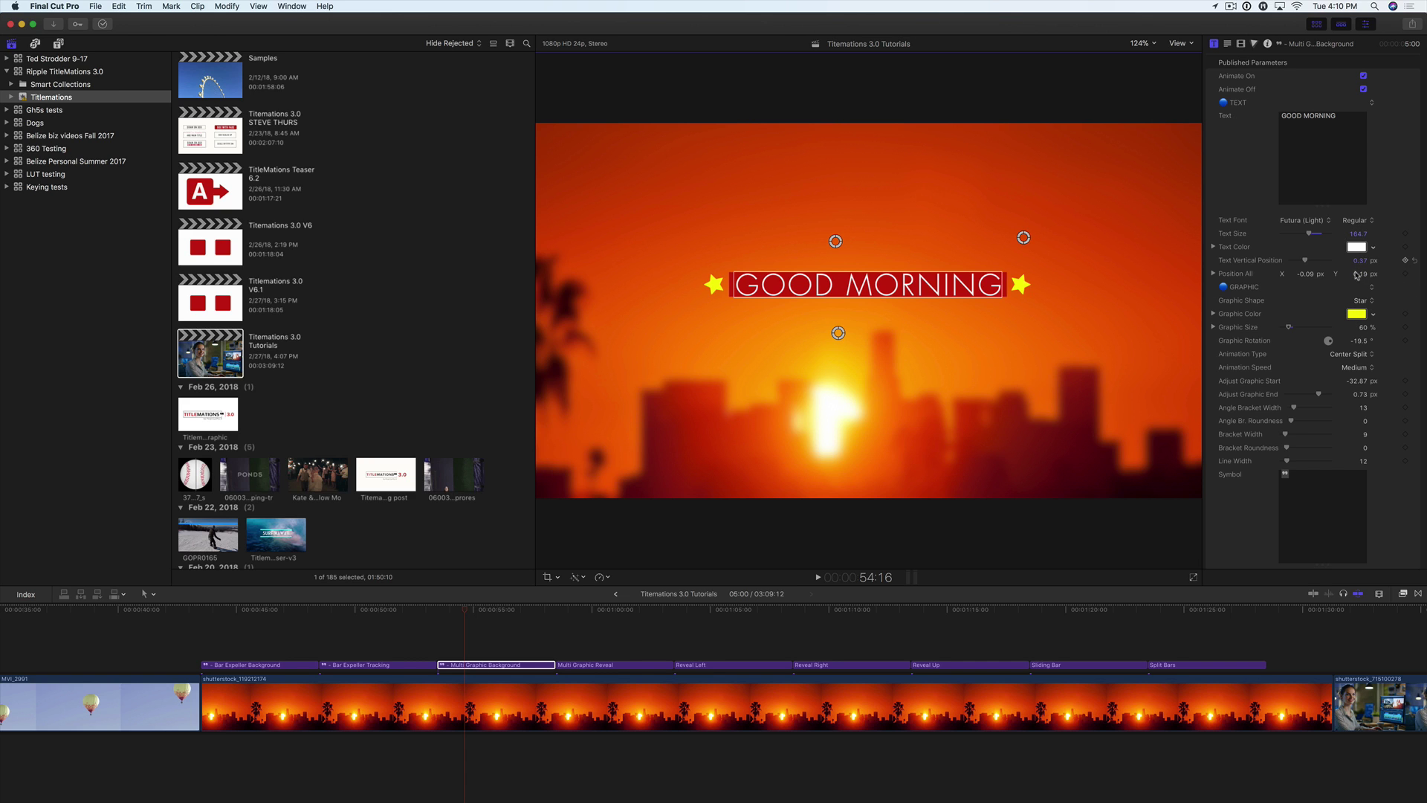
Change the graphic shape to Angle Bracket with rotation 0°, angle bracket width 35 and roundness 31
left_click(1366, 301)
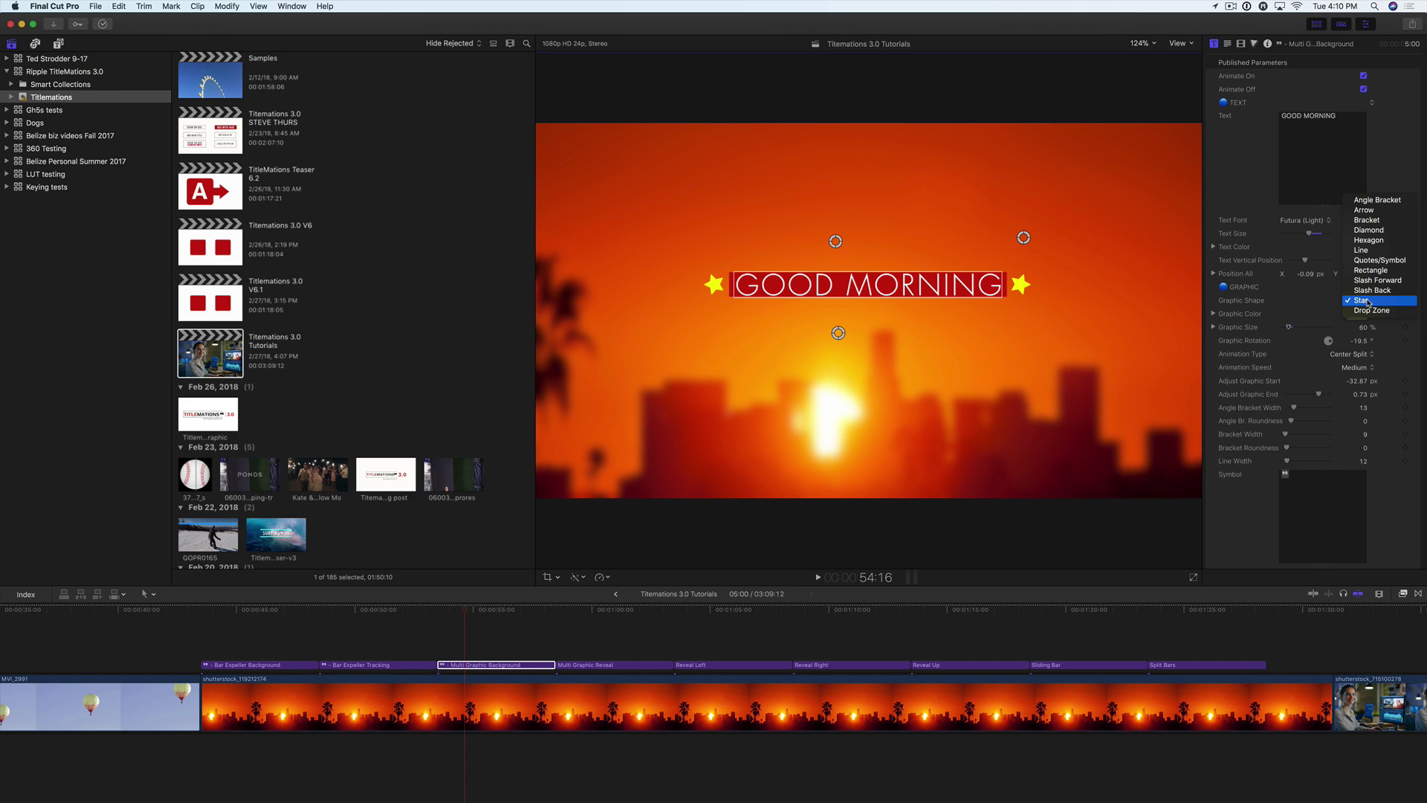
left_click(1375, 202)
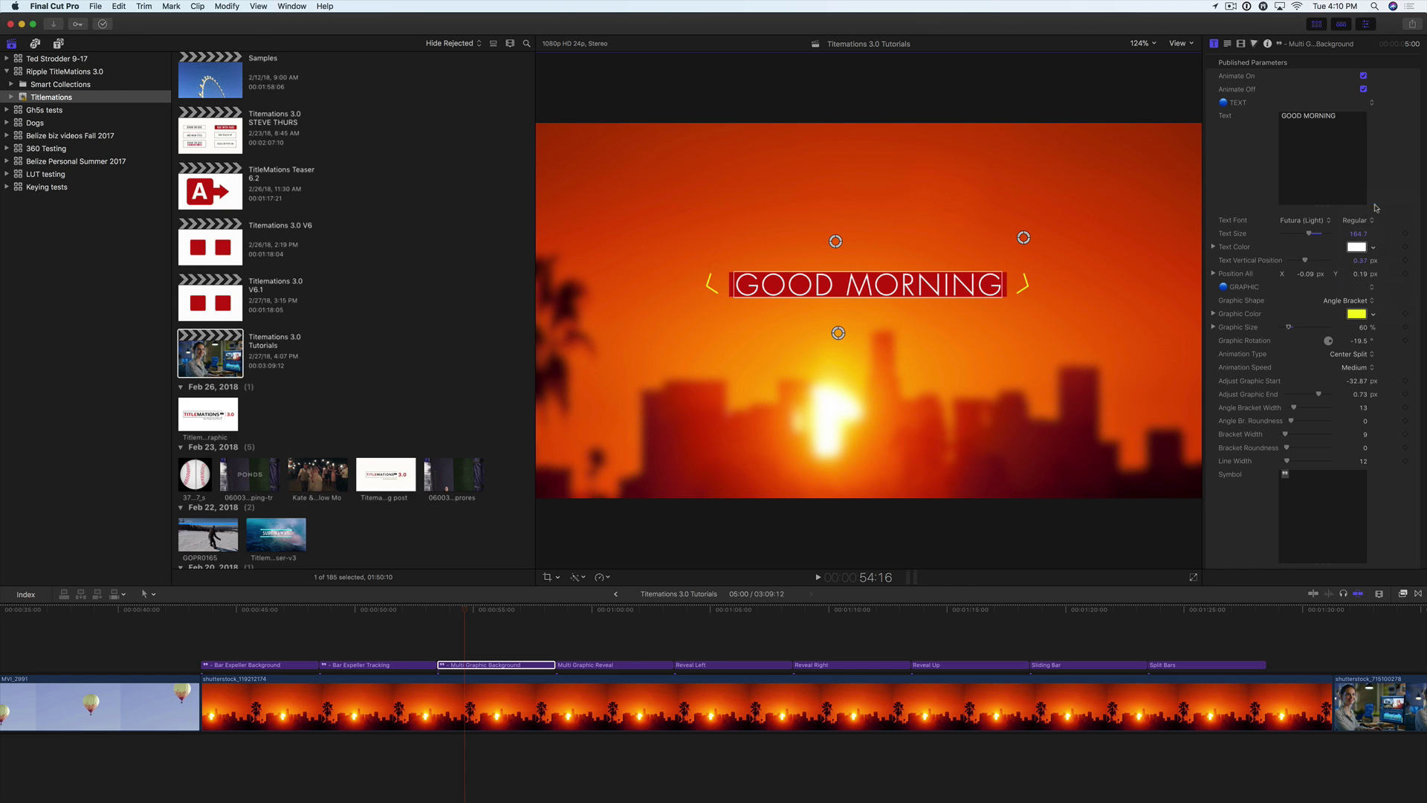
left_click(1359, 343)
type("0")
mouse_move(1295, 409)
left_mouse_down()
mouse_move(1320, 408)
mouse_move(1303, 408)
mouse_move(1316, 421)
left_mouse_up()
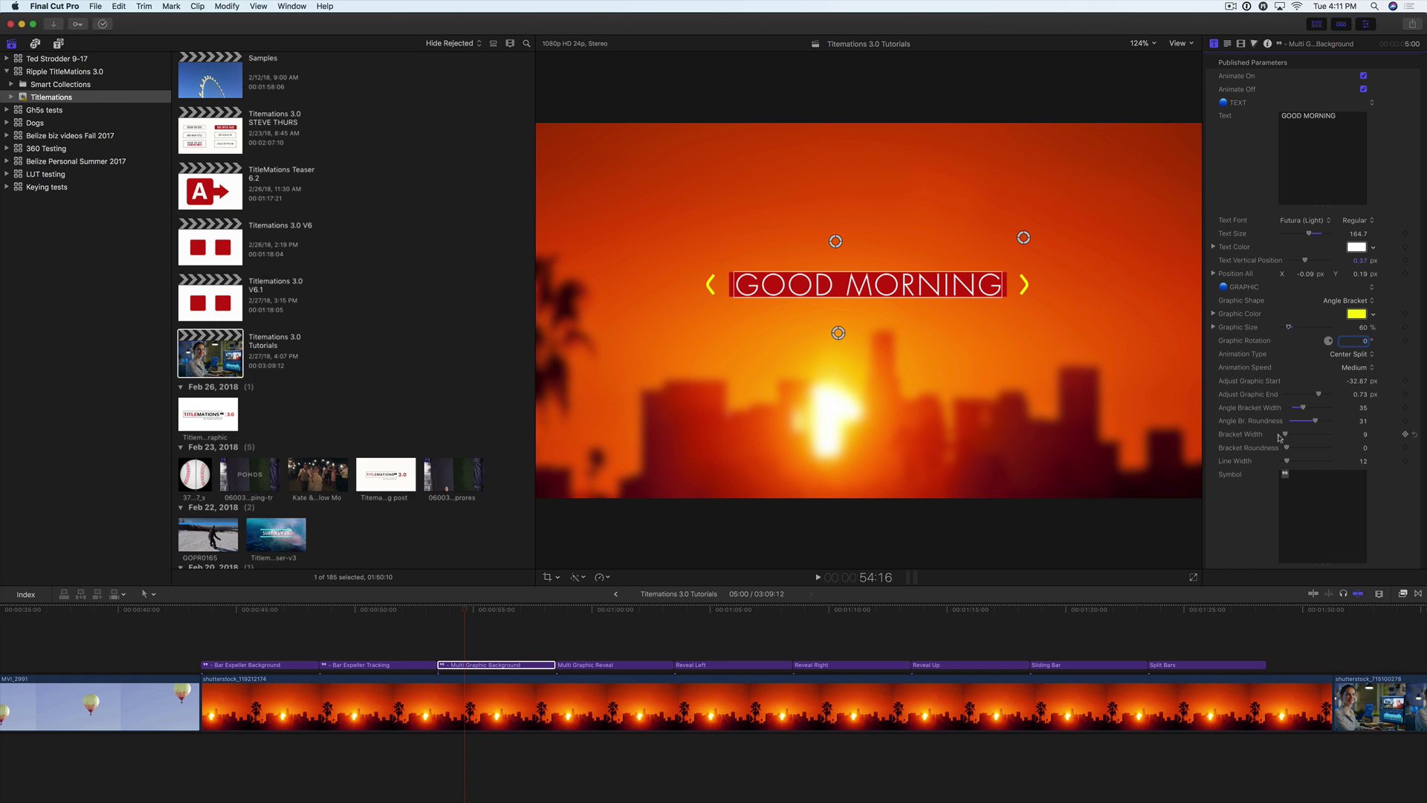
Switch the graphic shape to Bracket with roundness 31, bracket width 12 and graphic size 84%
left_click(1363, 302)
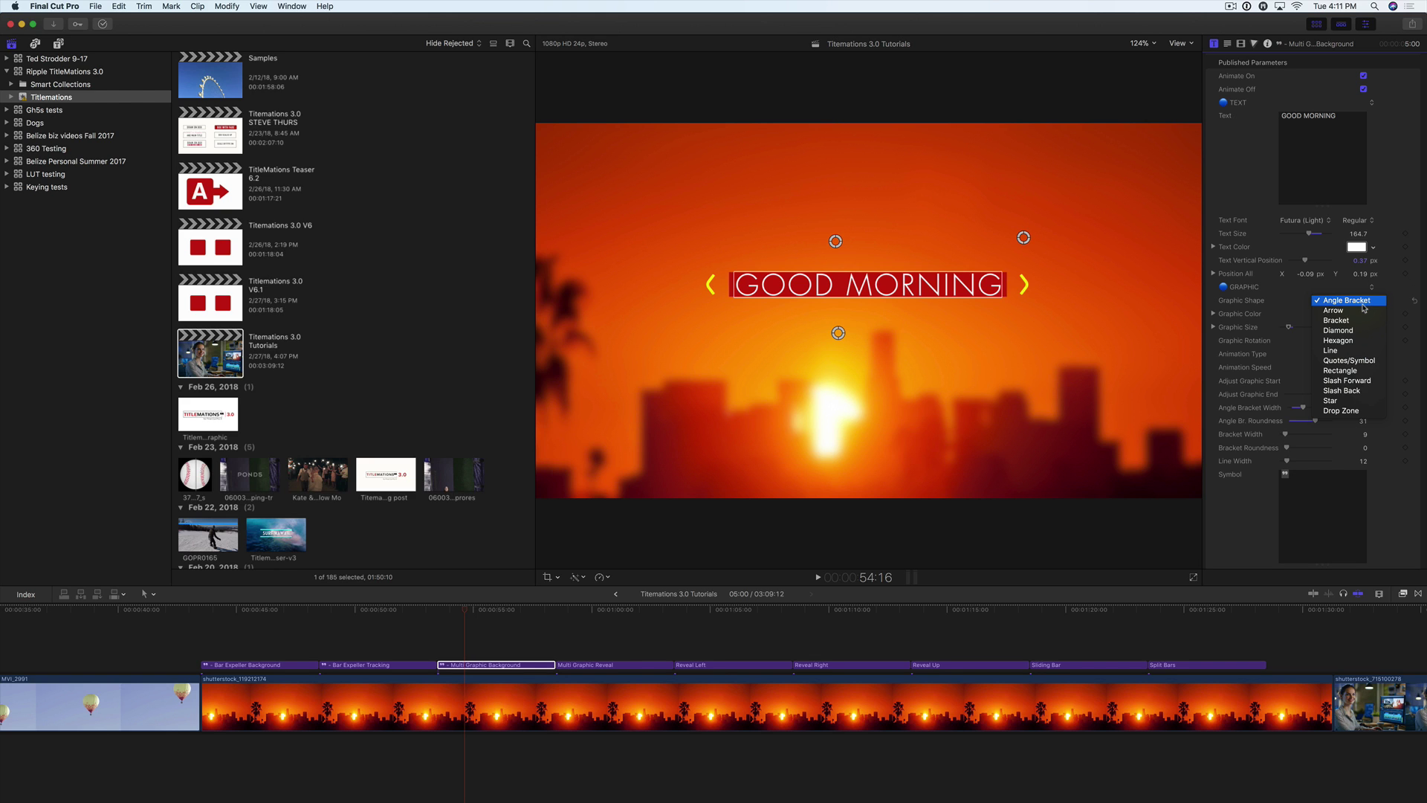
left_click(1357, 320)
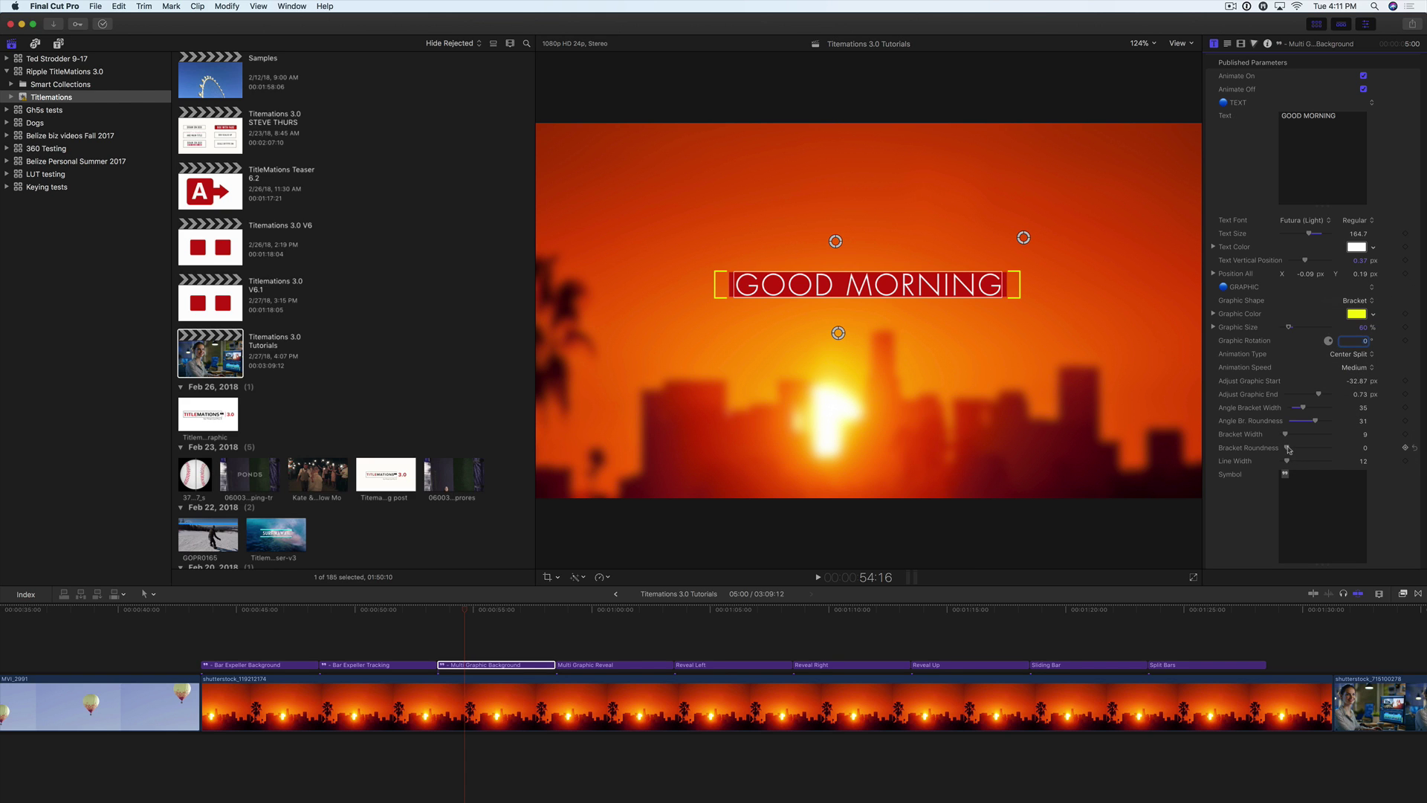
left_click_drag(1289, 450, 1316, 449)
left_click_drag(1285, 434, 1292, 436)
left_click_drag(1364, 329, 1362, 324)
left_click_drag(1293, 438, 1288, 438)
Change the graphic shape to Line and set the line width to 16
left_click(1364, 299)
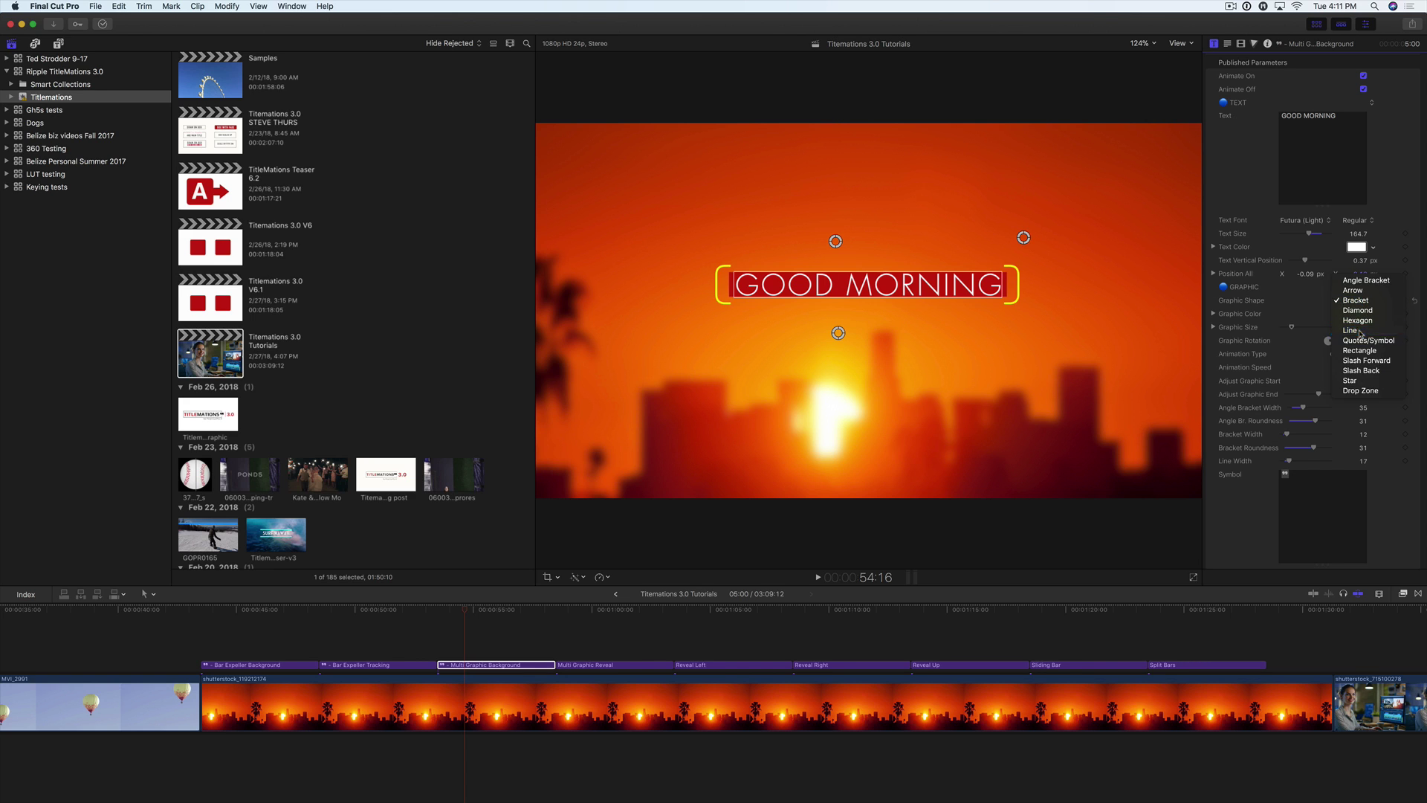
left_click(1356, 330)
left_click_drag(1291, 464, 1289, 462)
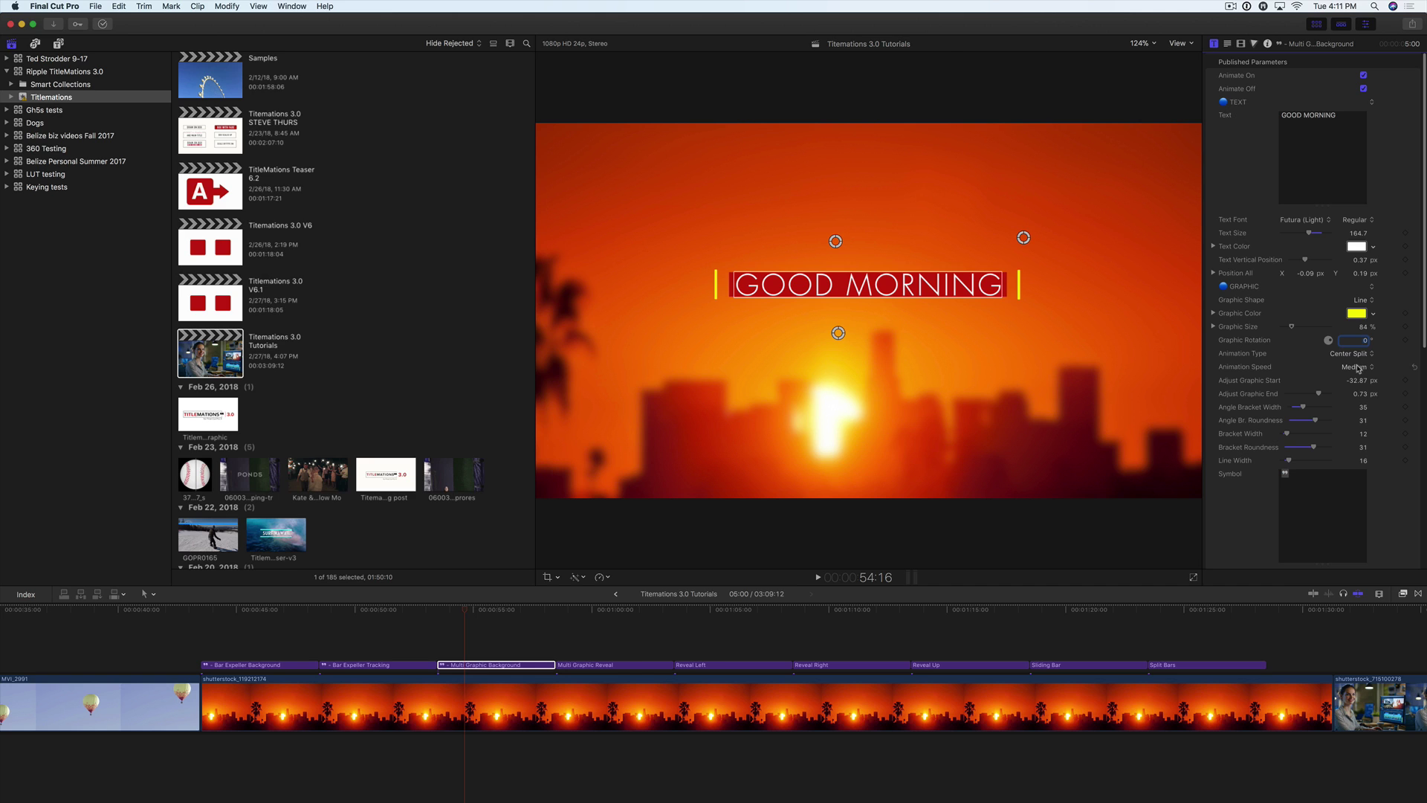
Change the graphic shape to Quotes/Symbol and replace the quotation mark symbol with the bell emoji
left_click(1362, 299)
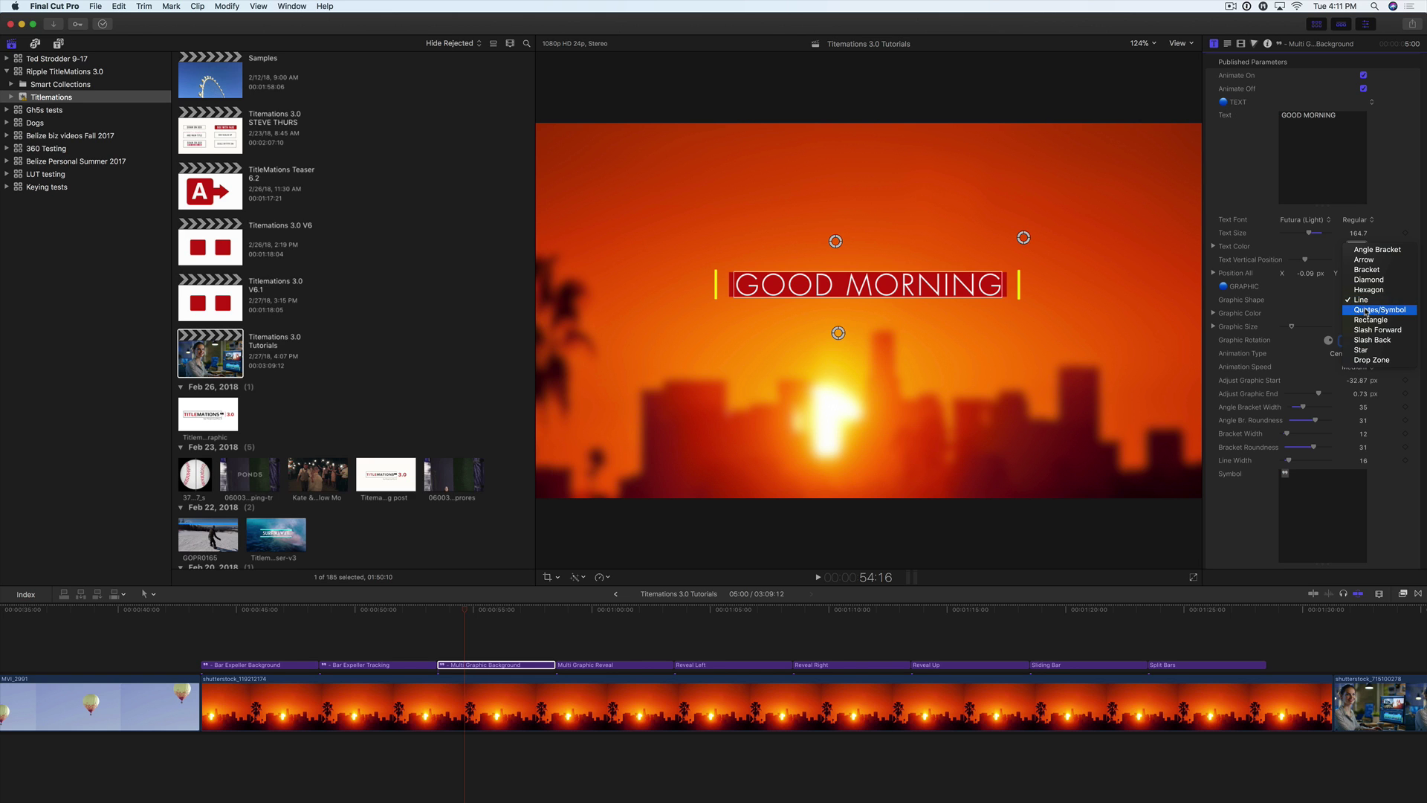
left_click(1366, 311)
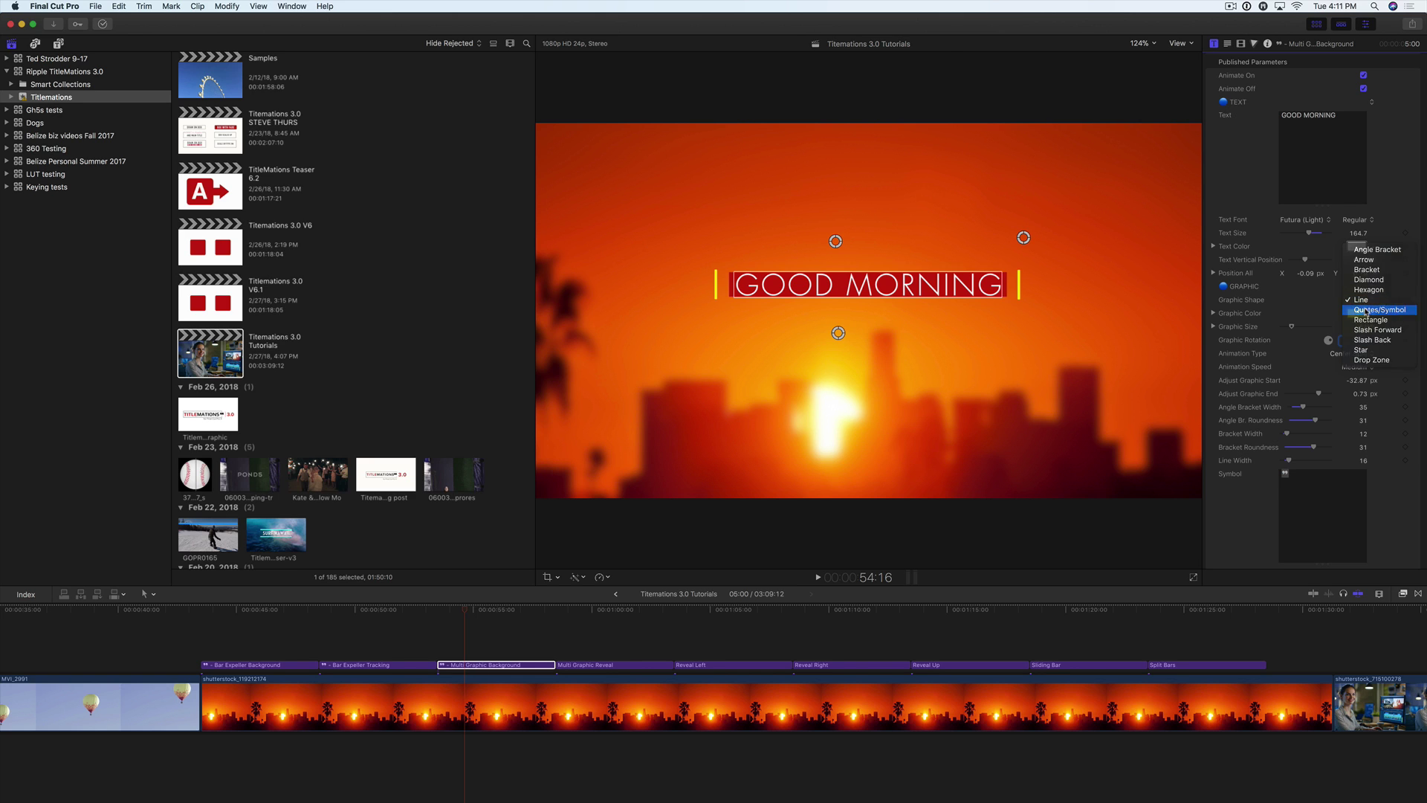
left_click(1294, 474)
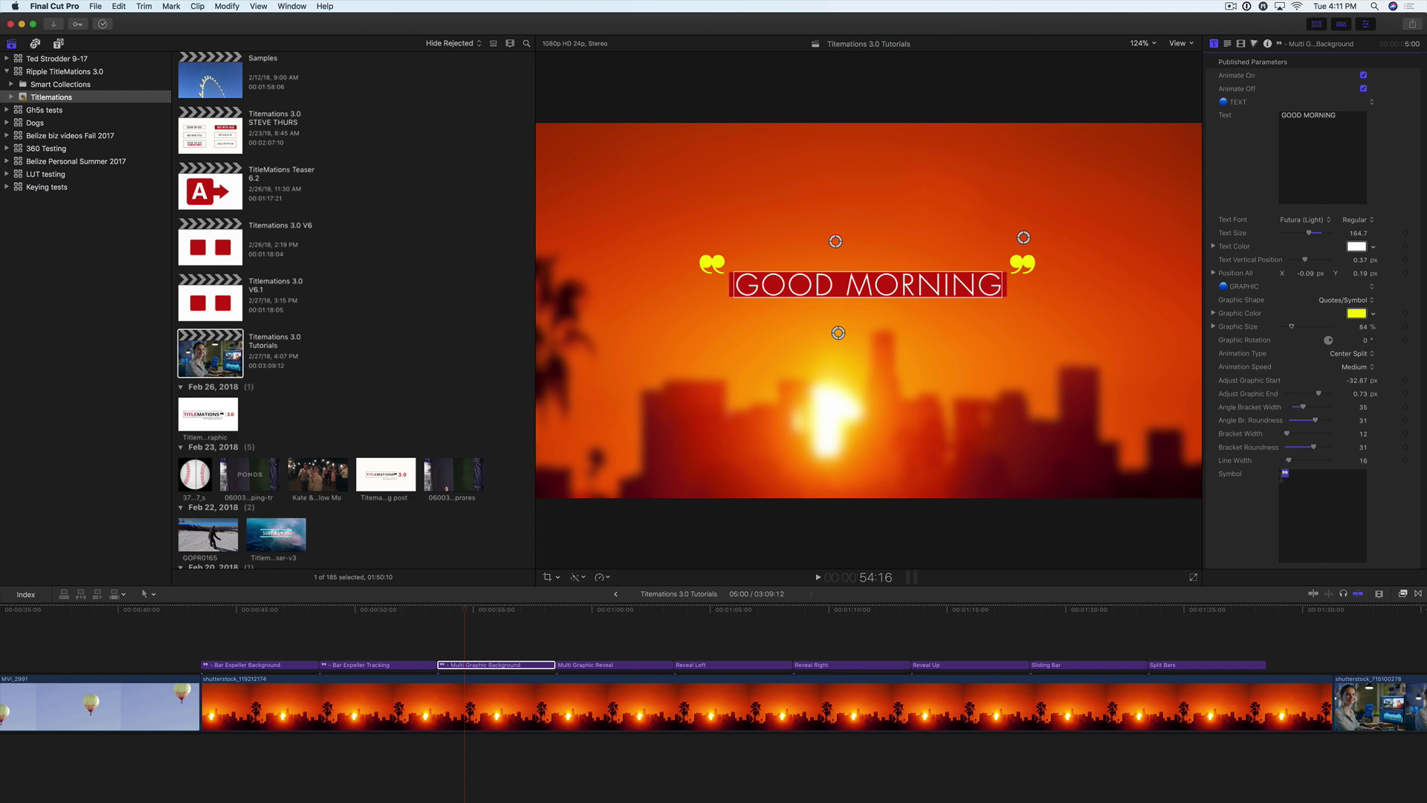
key("BackSpace")
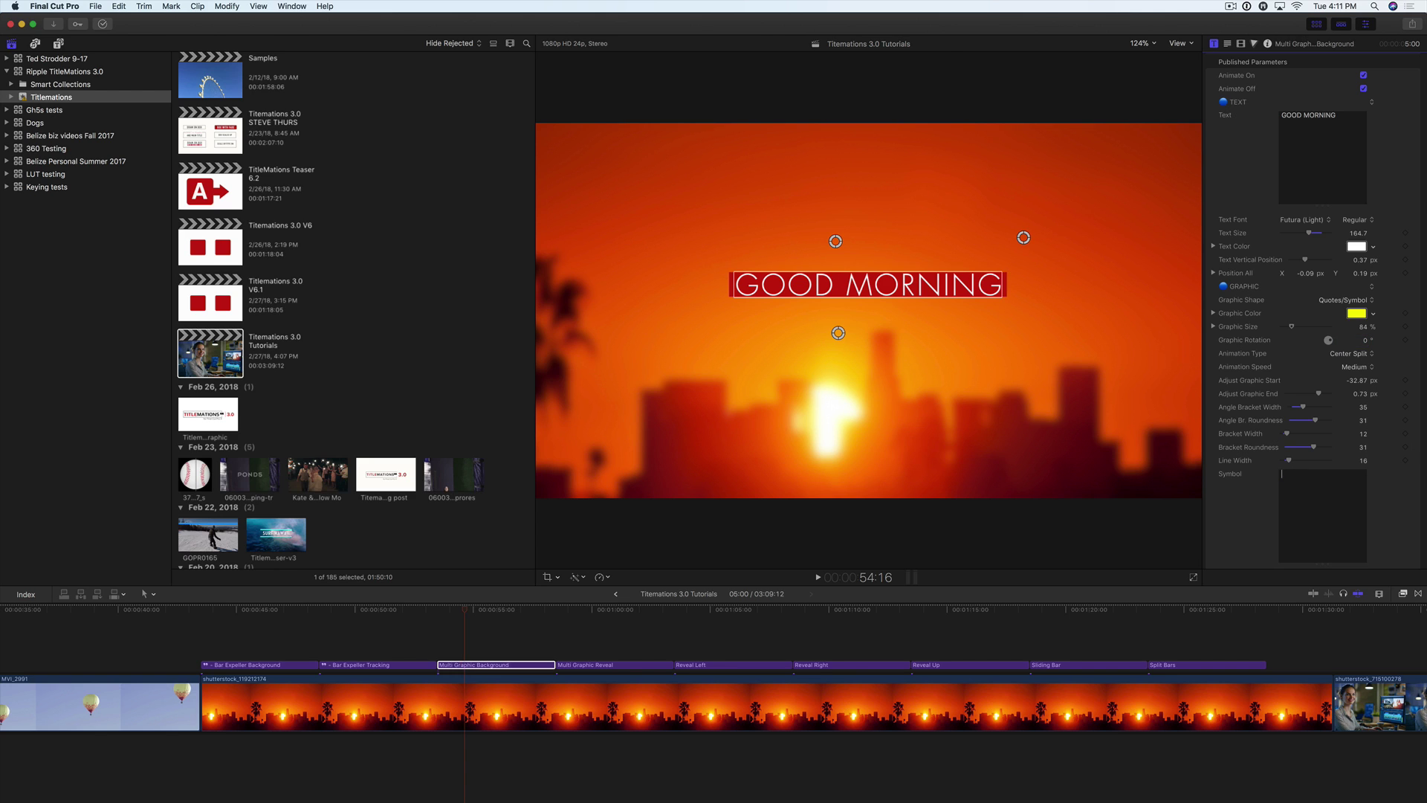
left_click(121, 6)
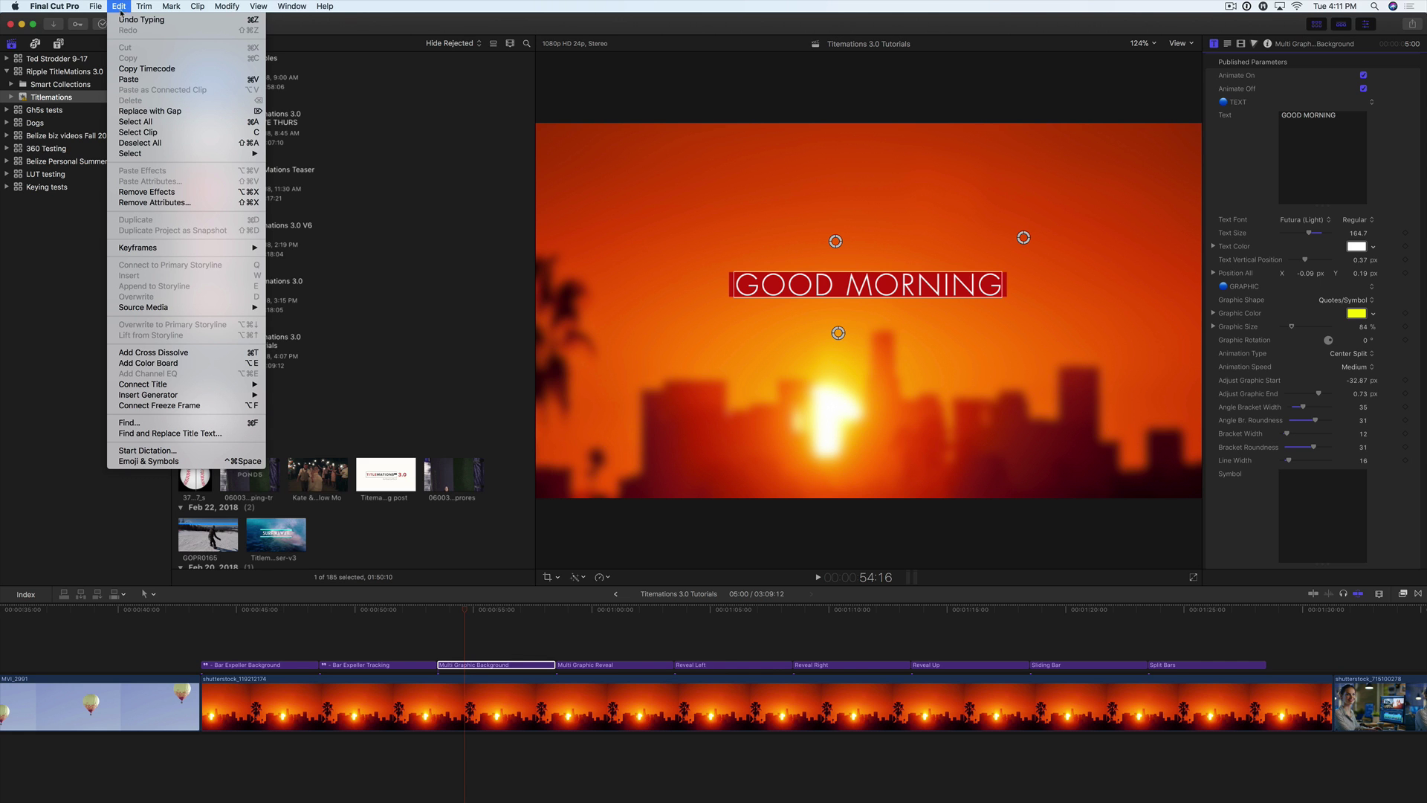
left_click(178, 462)
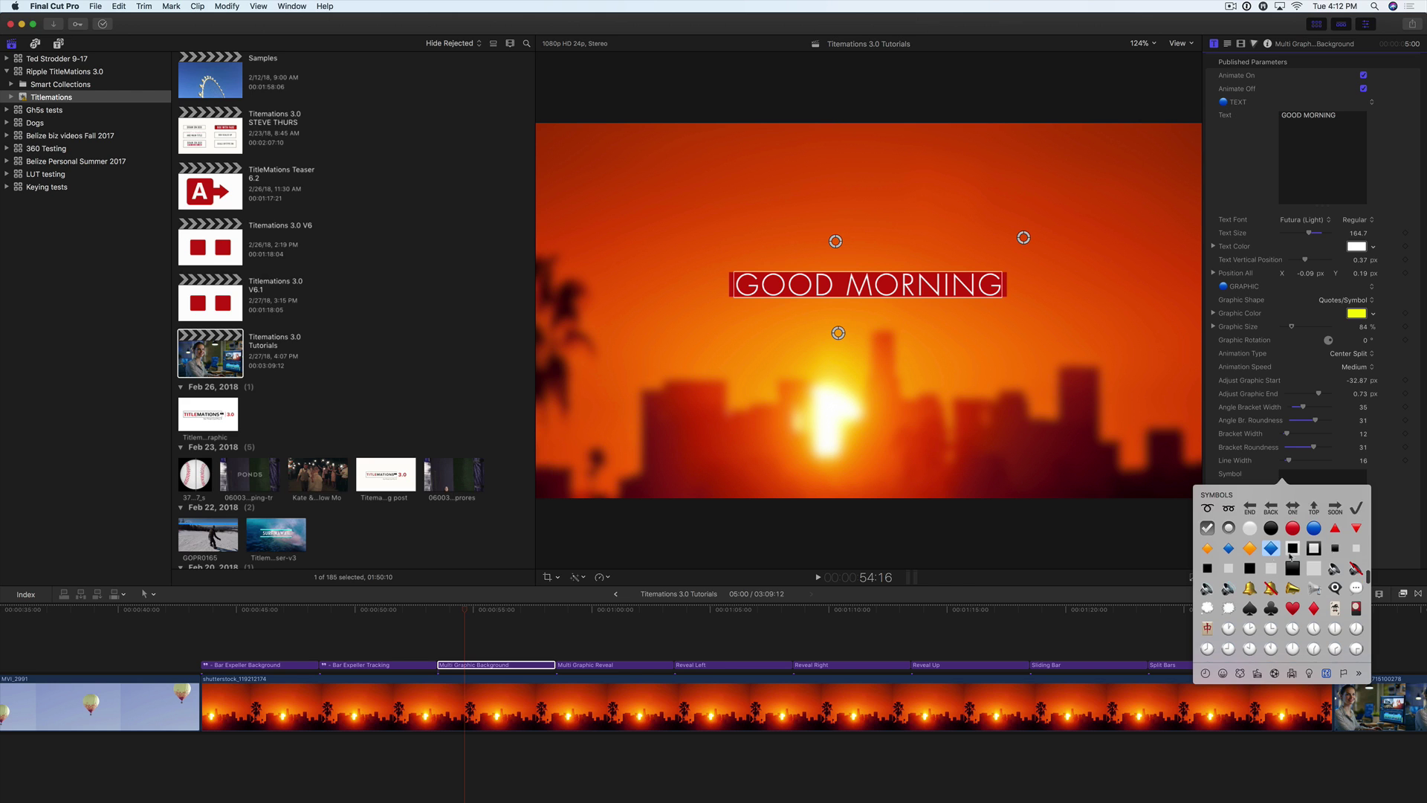
scroll(1256, 561, "down", 1)
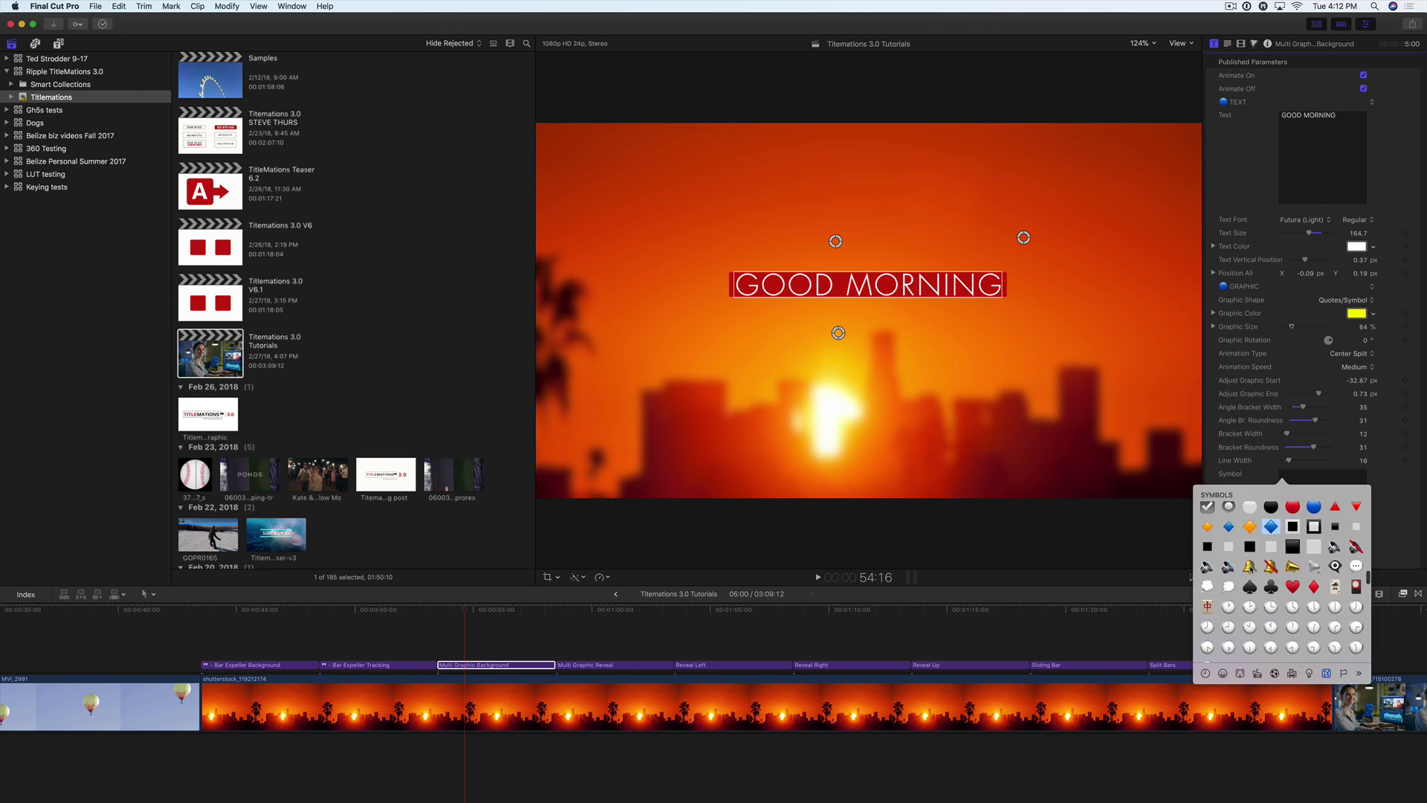
left_click(1249, 566)
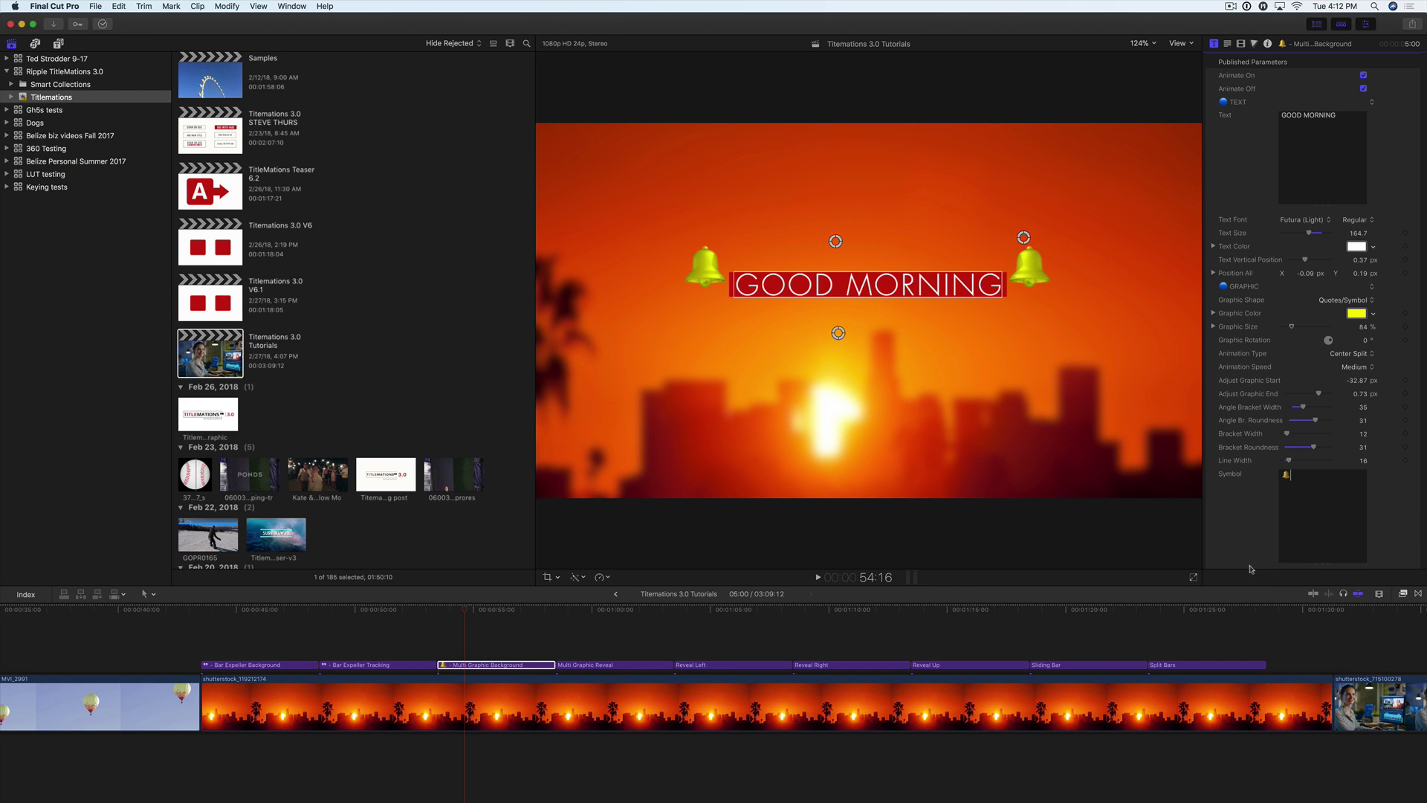
Set the graphic end to 0.74 px and reposition the whole title at X -0.04, Y 0.11 px
left_click_drag(1025, 238, 1029, 238)
left_click_drag(949, 287, 918, 268)
left_click_drag(836, 241, 852, 273)
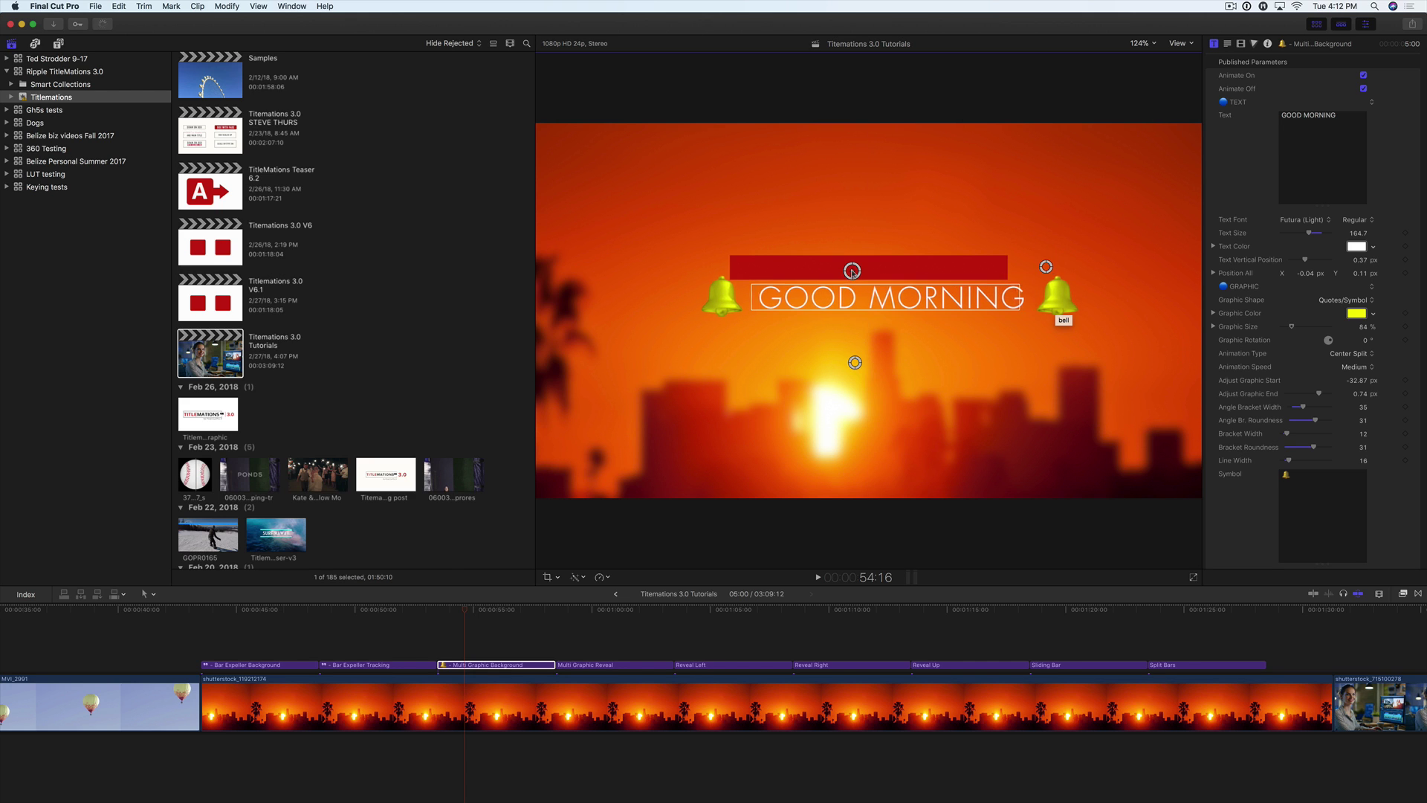
Preview the title's center-split reveal with the bell graphics
left_click(454, 611)
key("space")
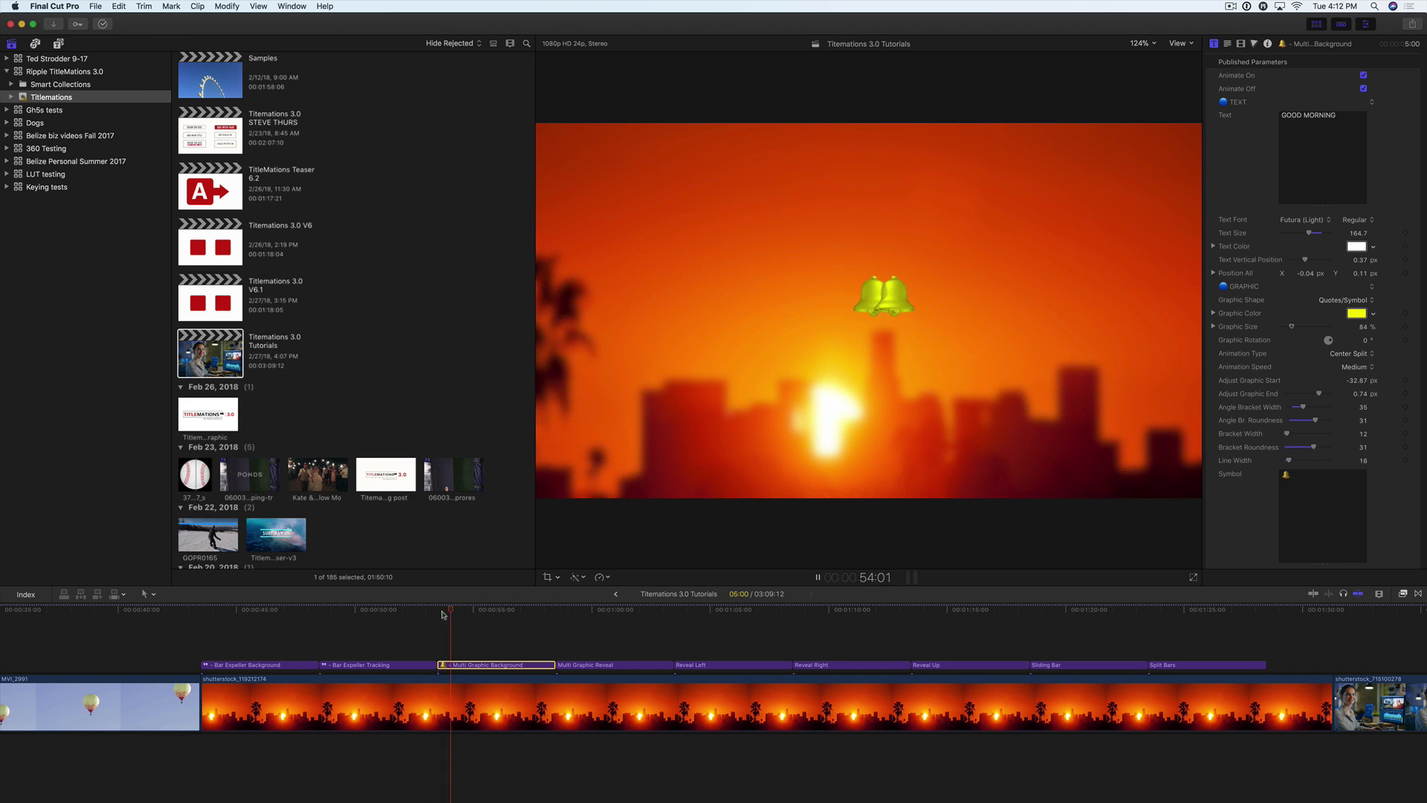
key("space")
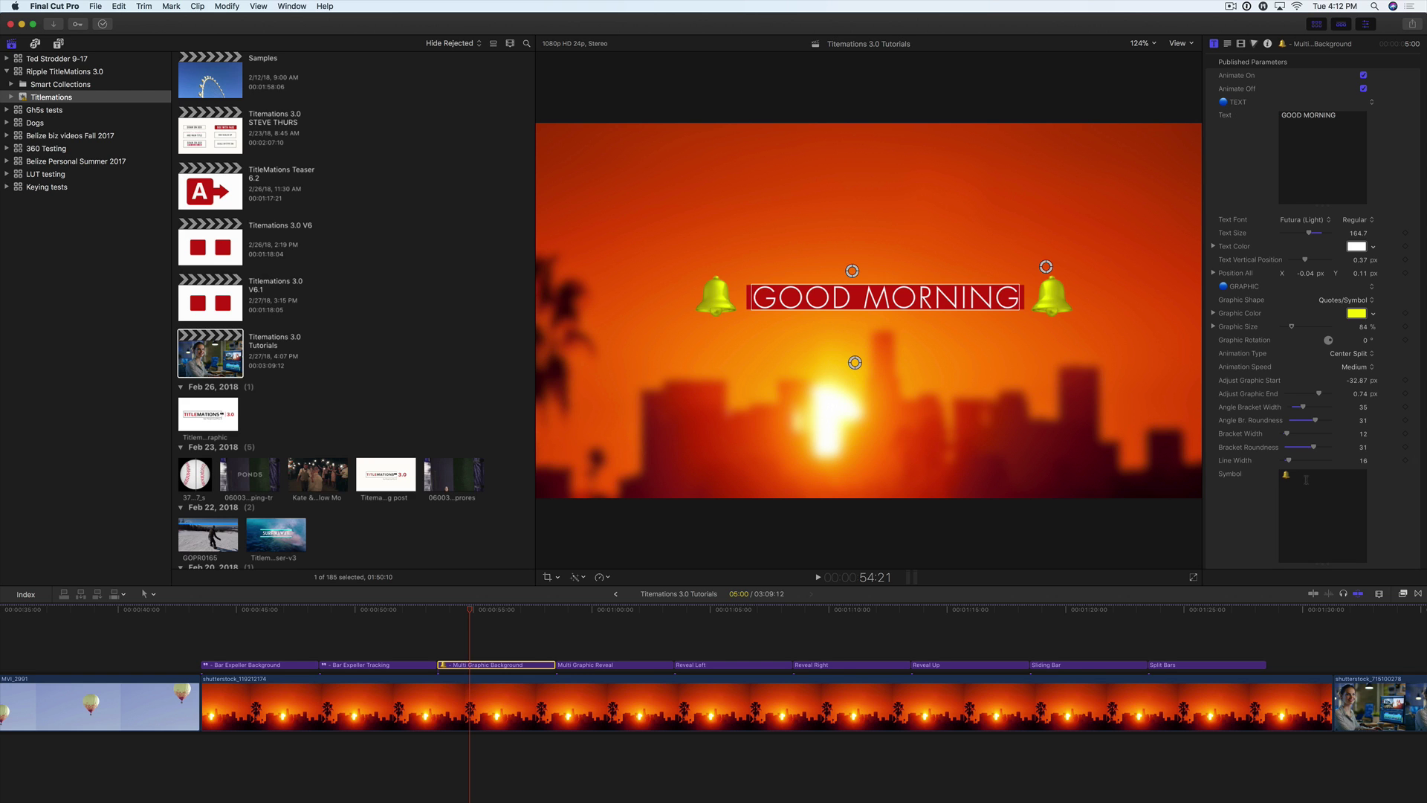
Play the Multi Graphic Reveal title from its start and compare it with the Multi Graphic Background title
left_click(485, 625)
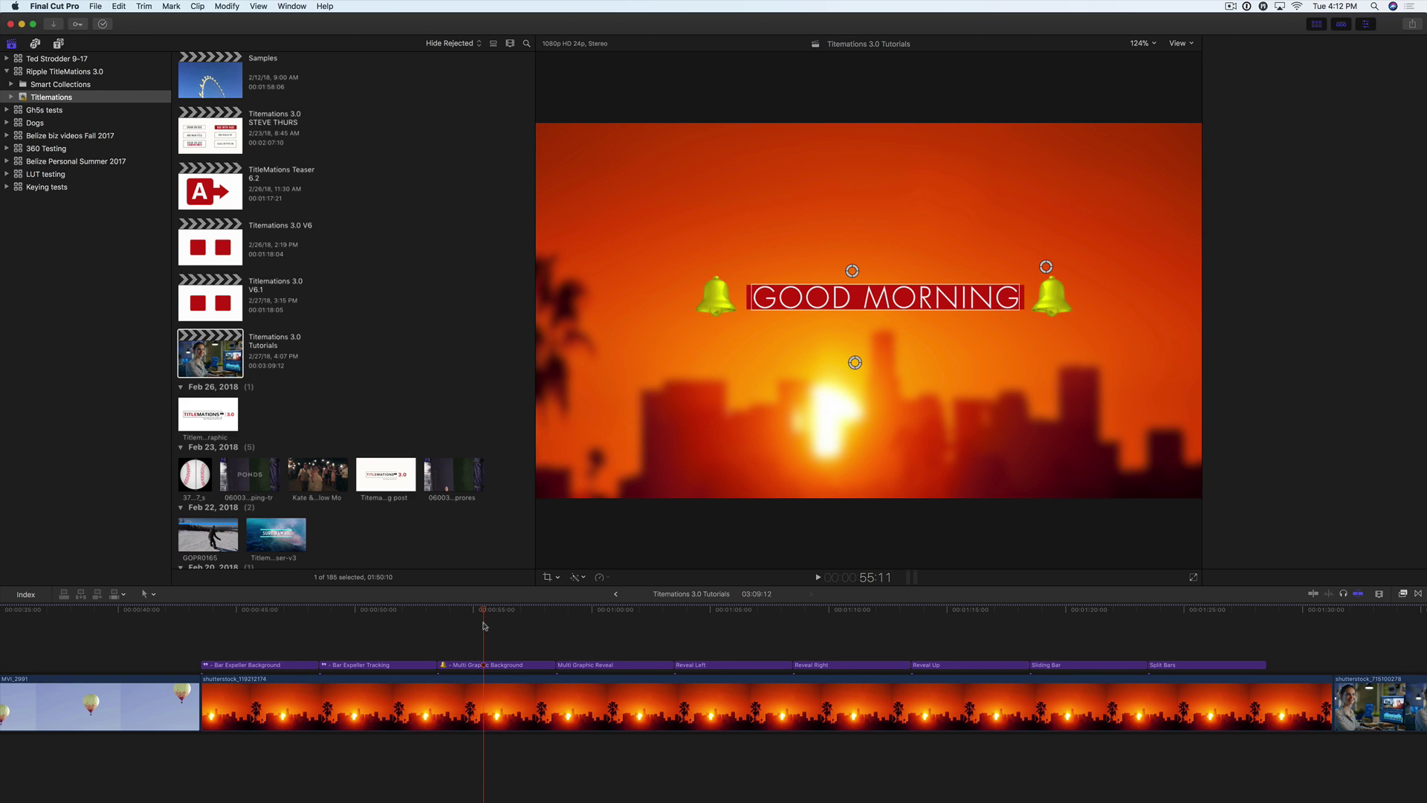
left_click(557, 612)
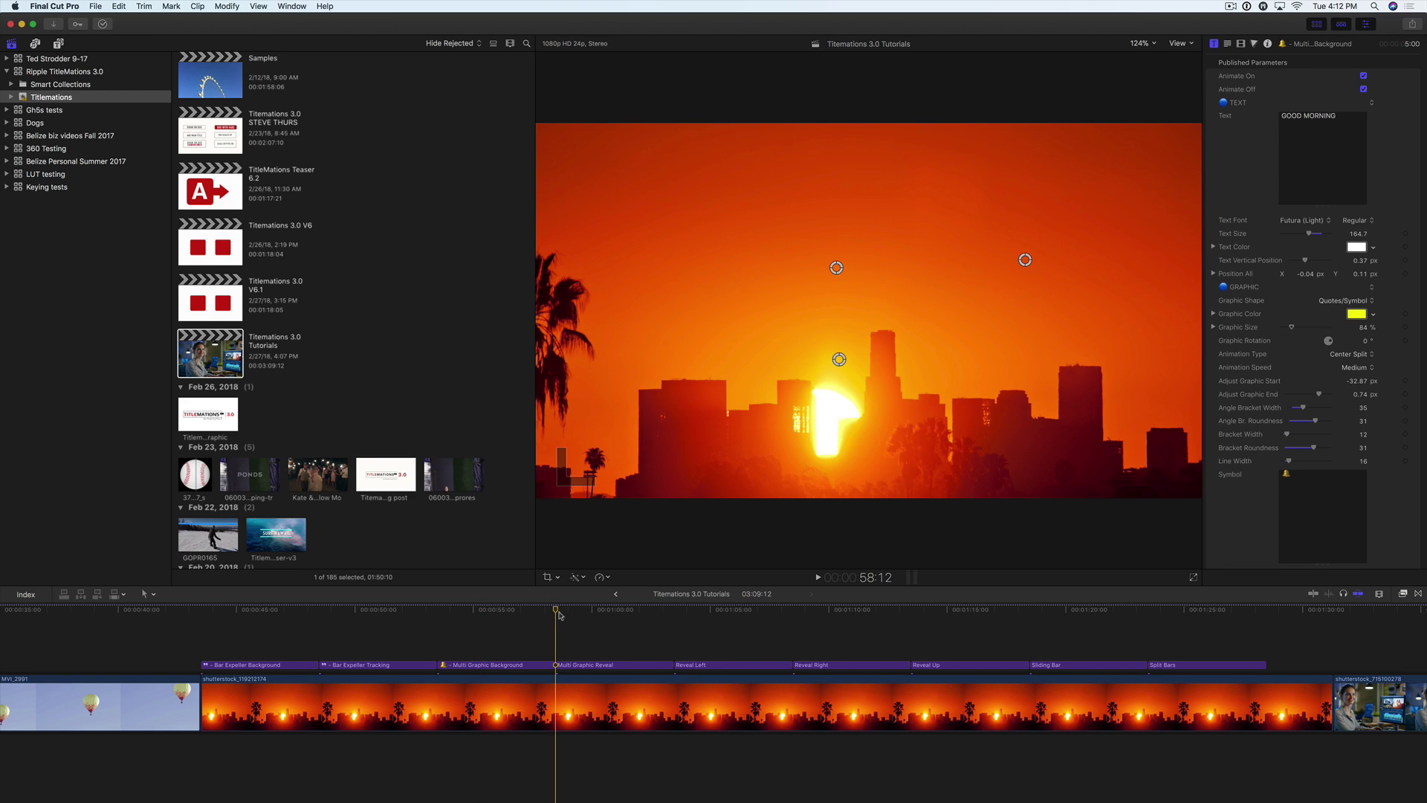
key("space")
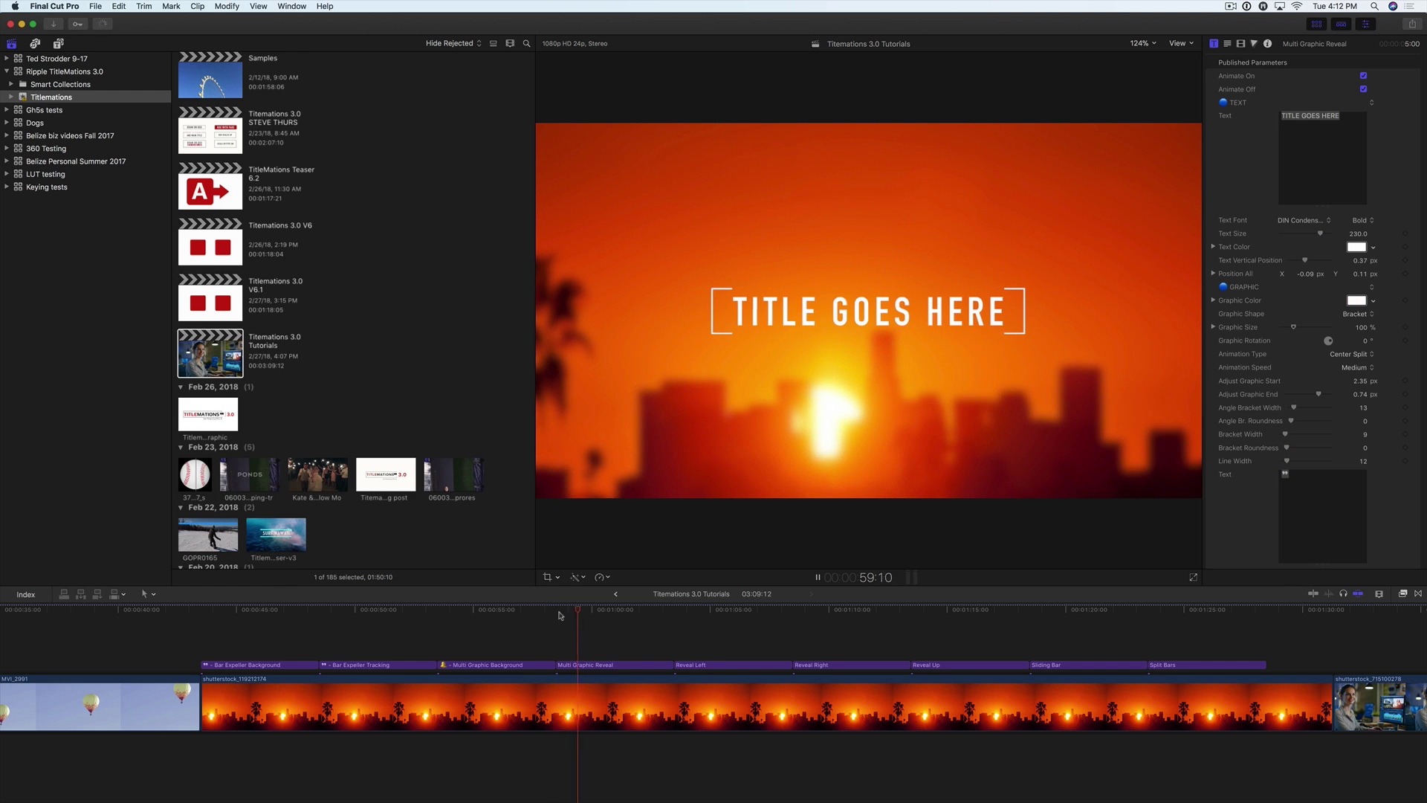
key("space")
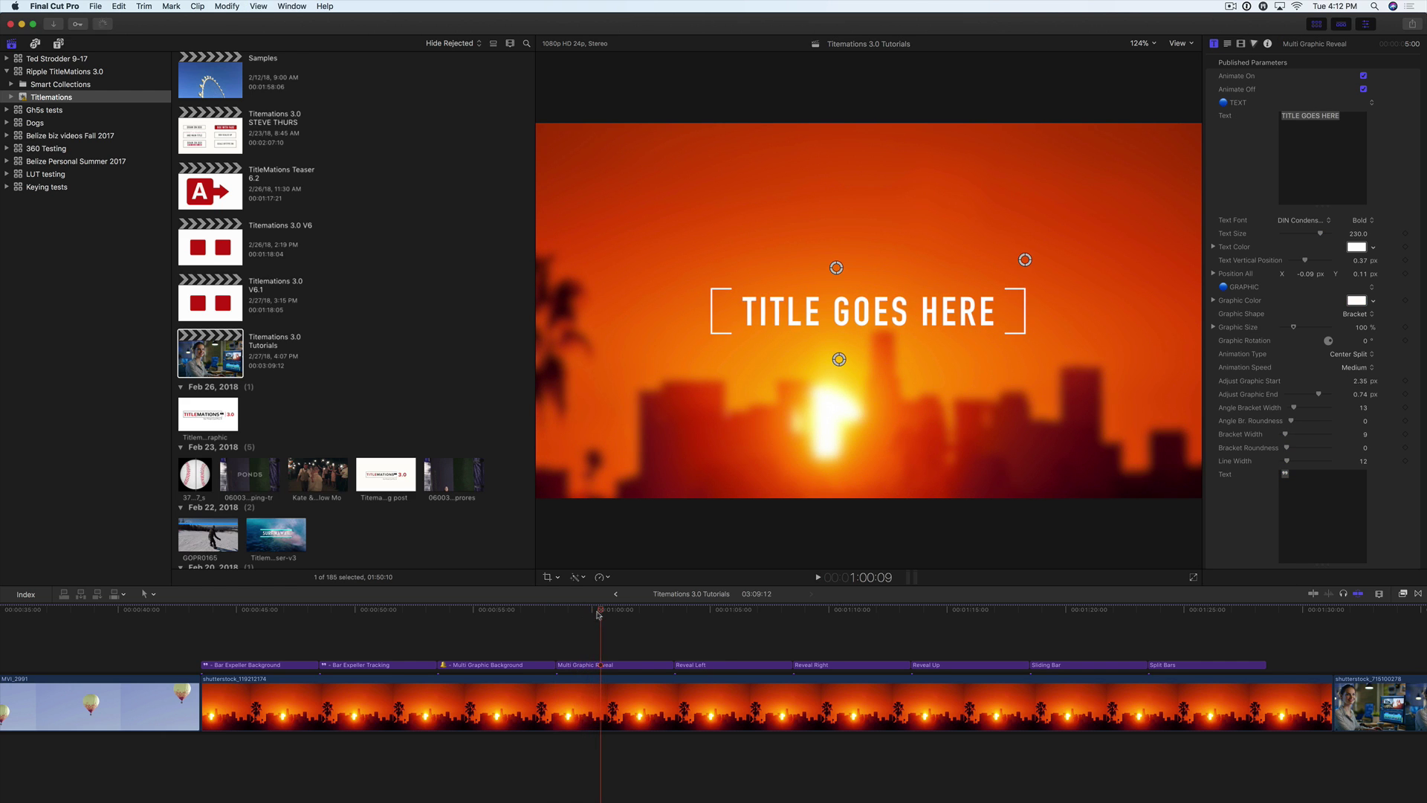
left_click(498, 610)
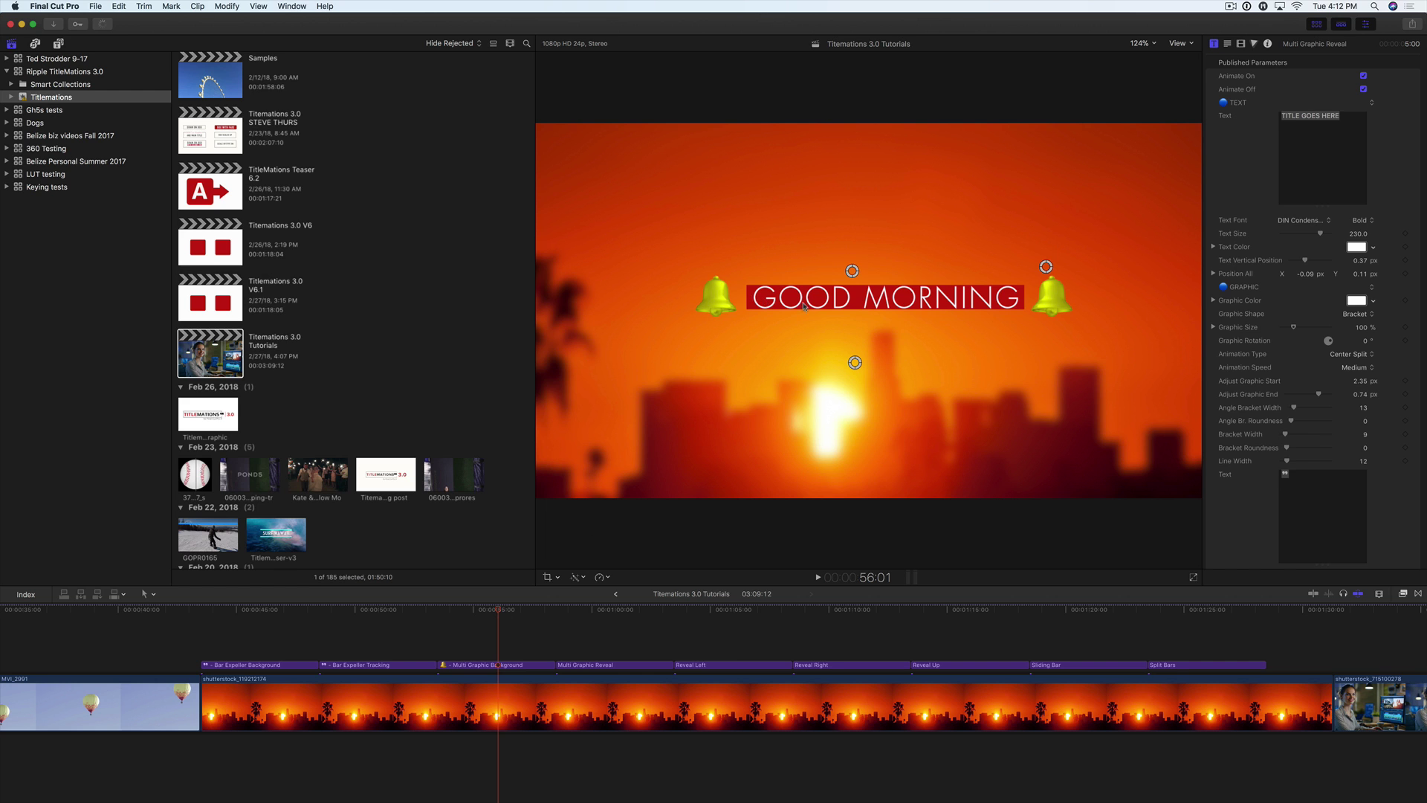
left_click(555, 610)
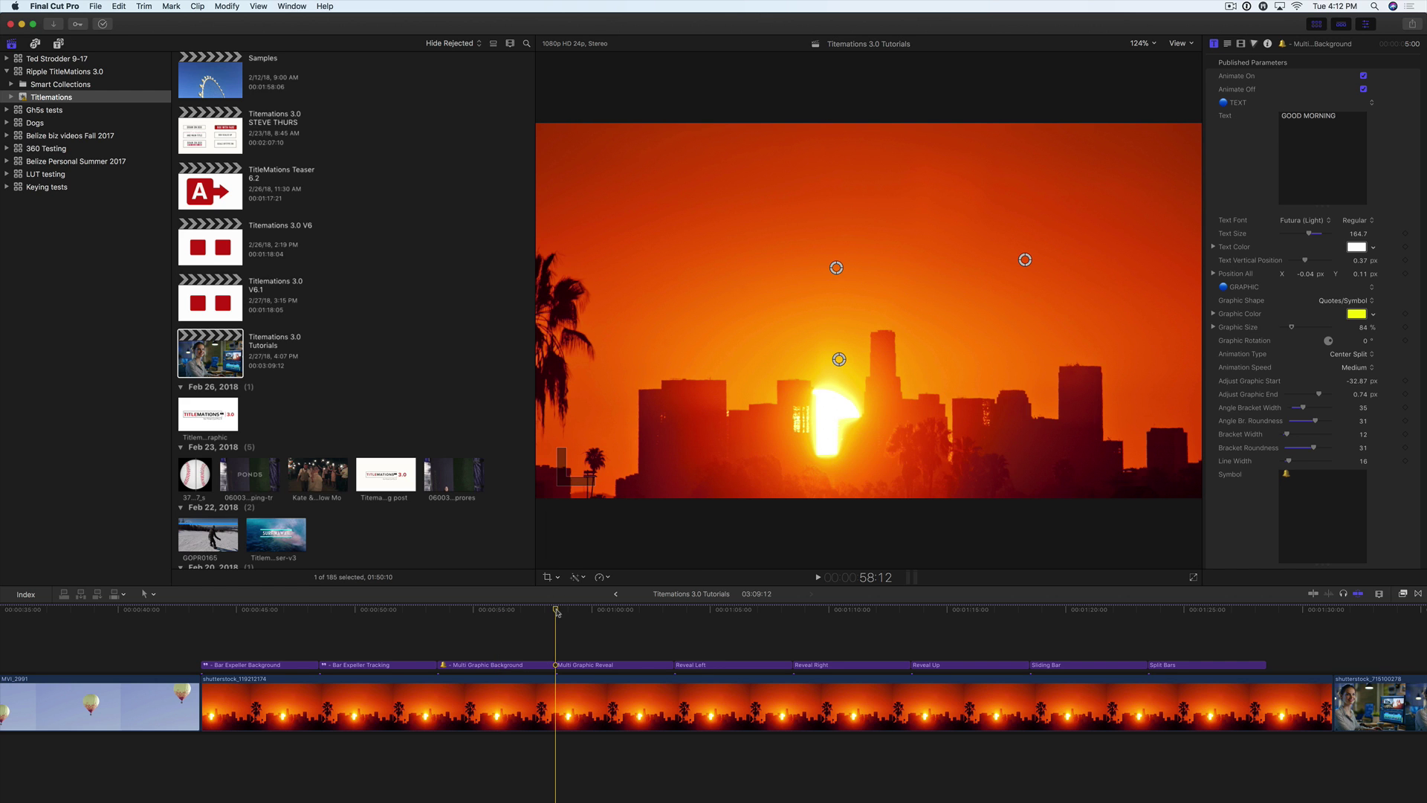
Preview the rest of the Multi Graphic Reveal title, and play Reveal Left from its start through into Reveal Right
key("space")
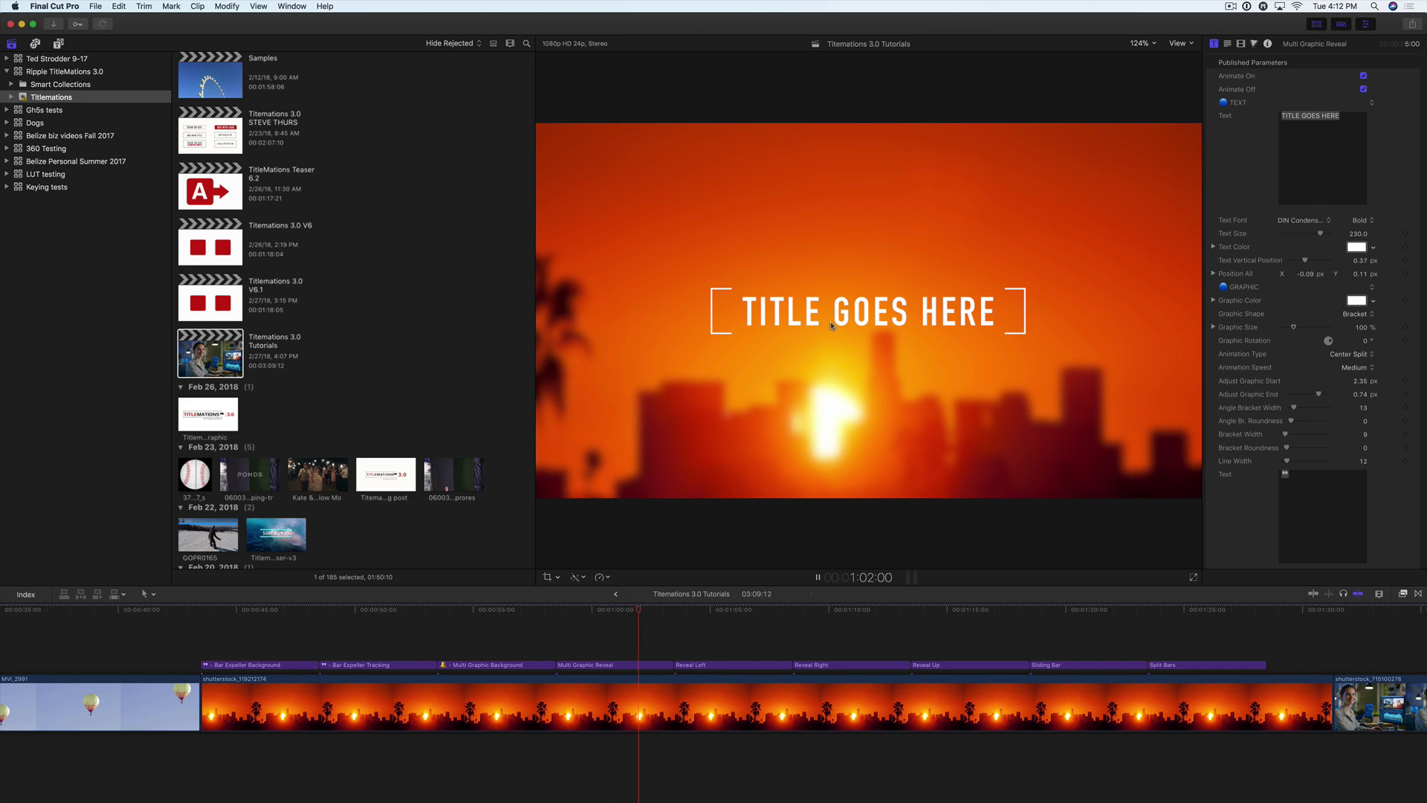
key("space")
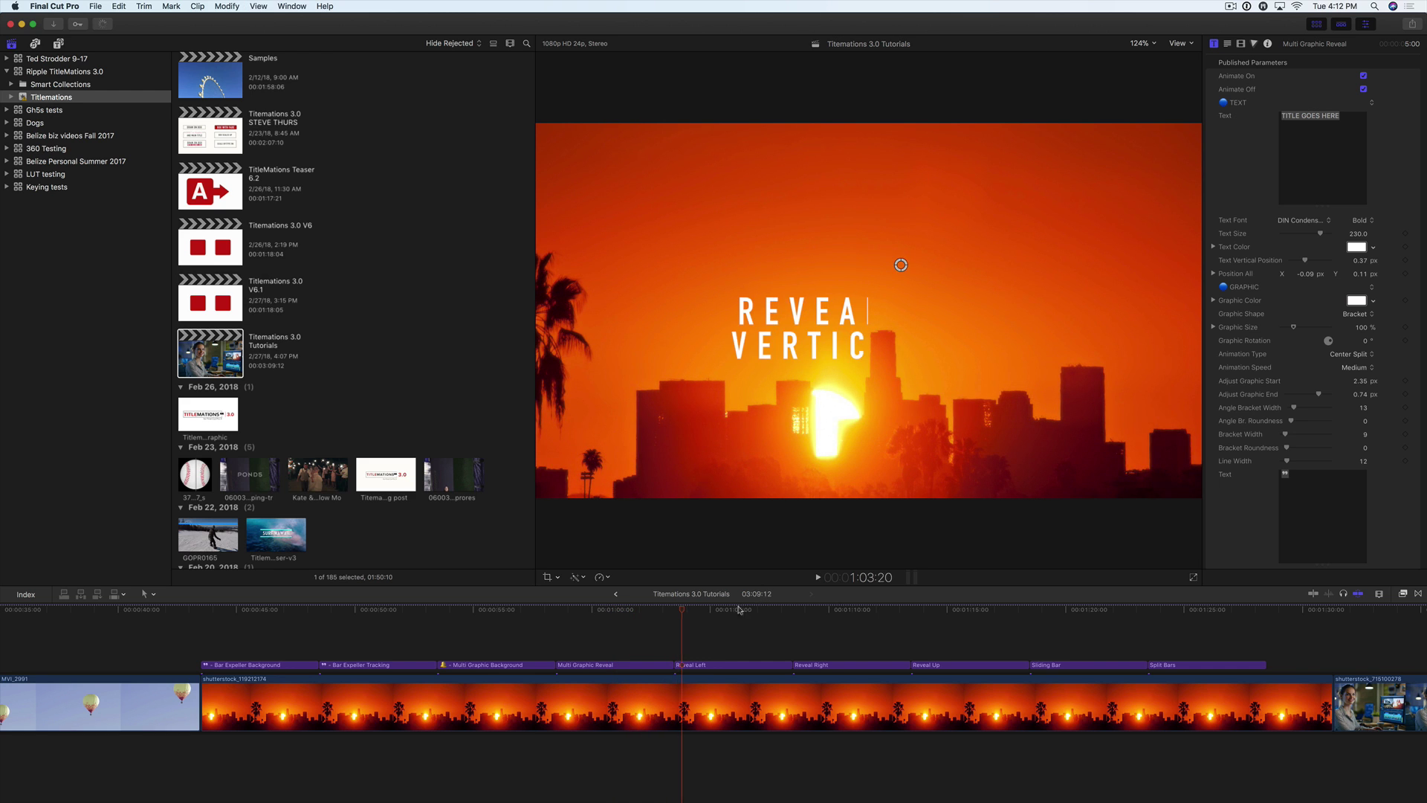
left_click(675, 611)
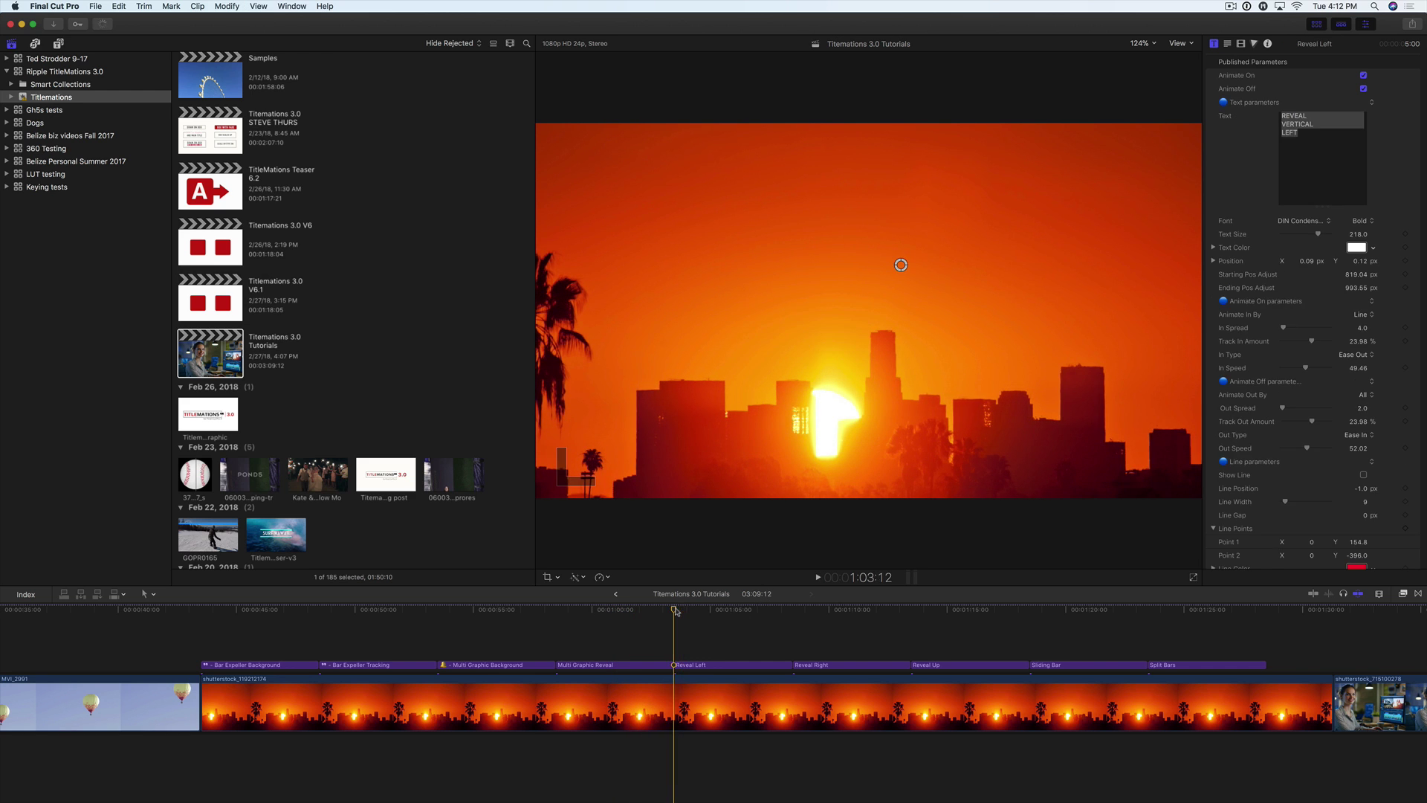
key("space")
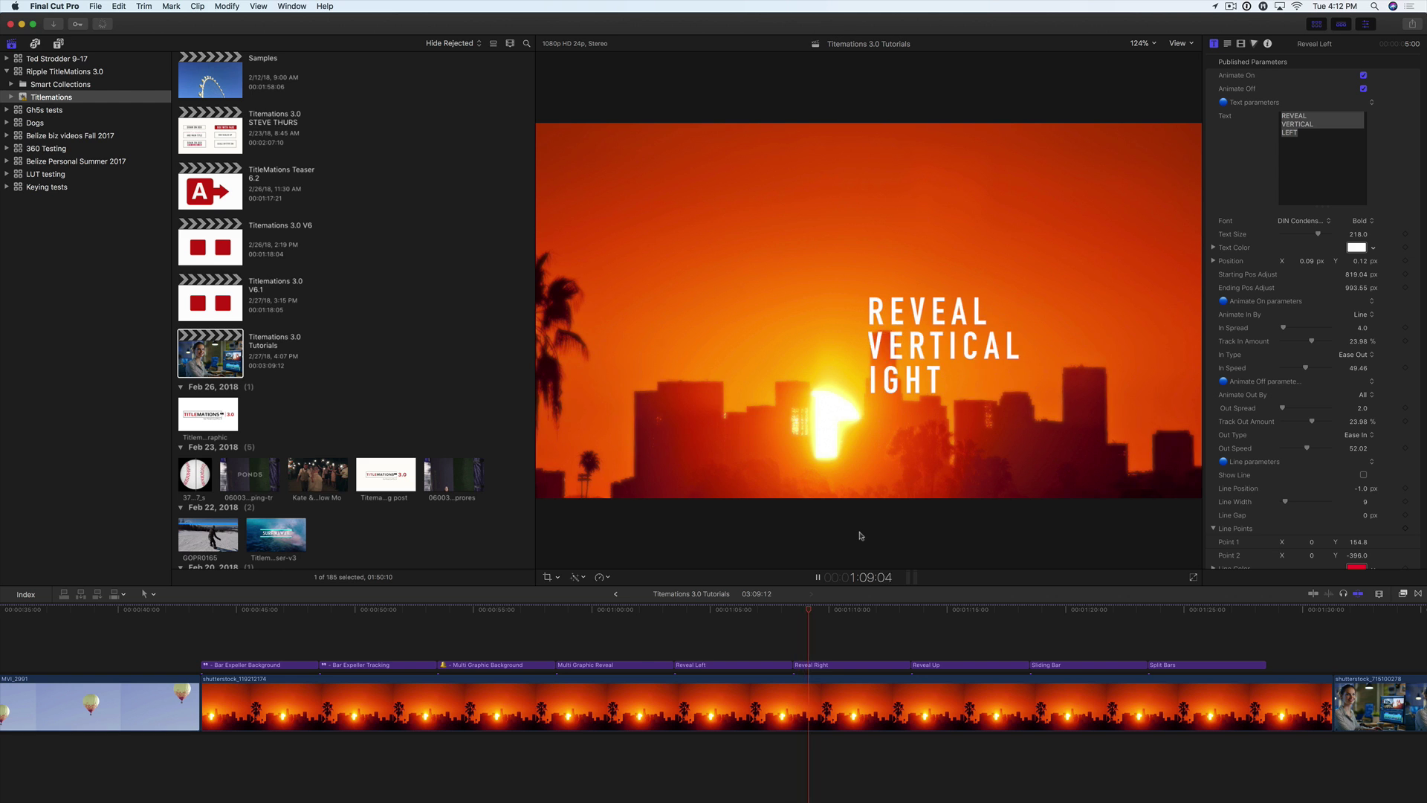
key("space")
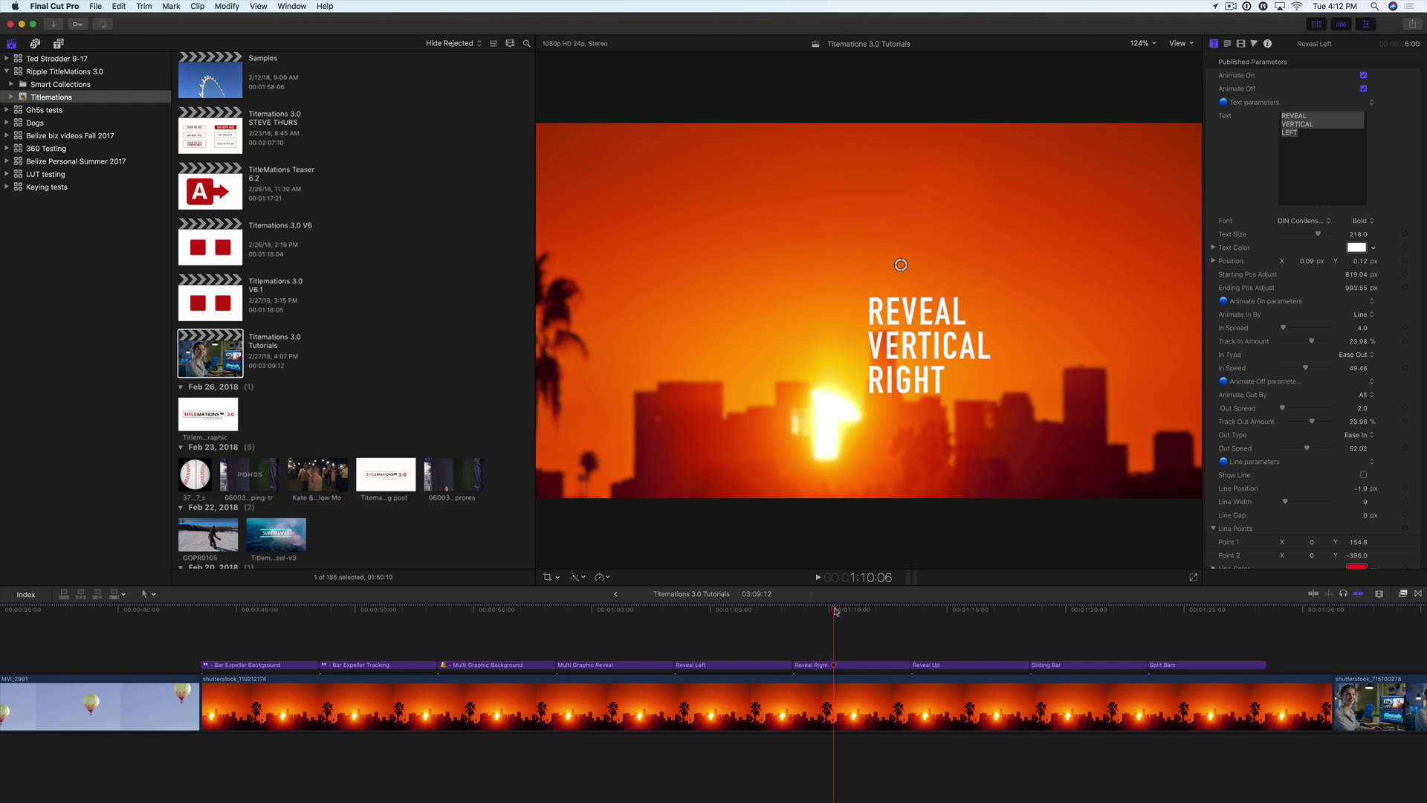
Replay the opening of the Reveal Left title and pause once its text is fully revealed
left_click(683, 609)
left_click(676, 610)
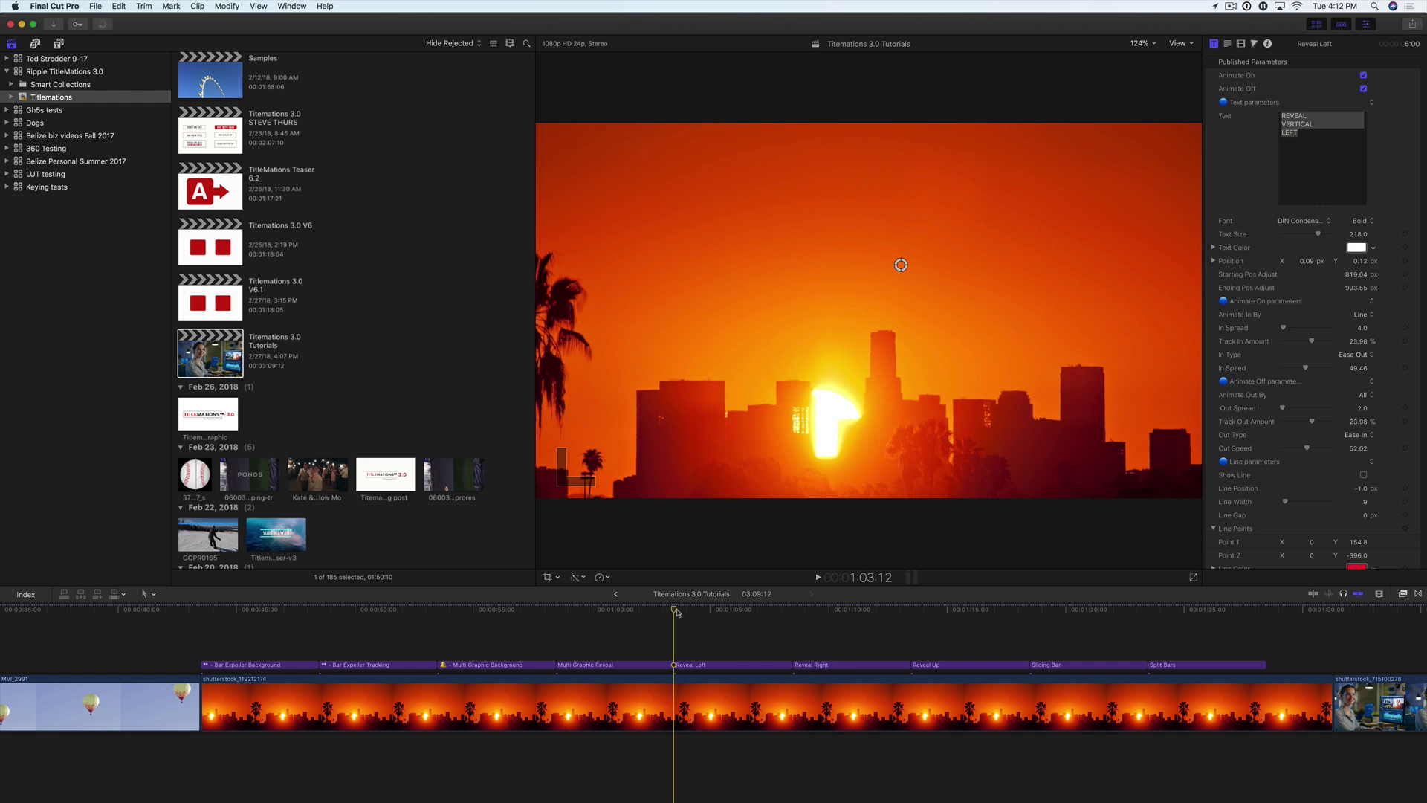
key("space")
key("space")
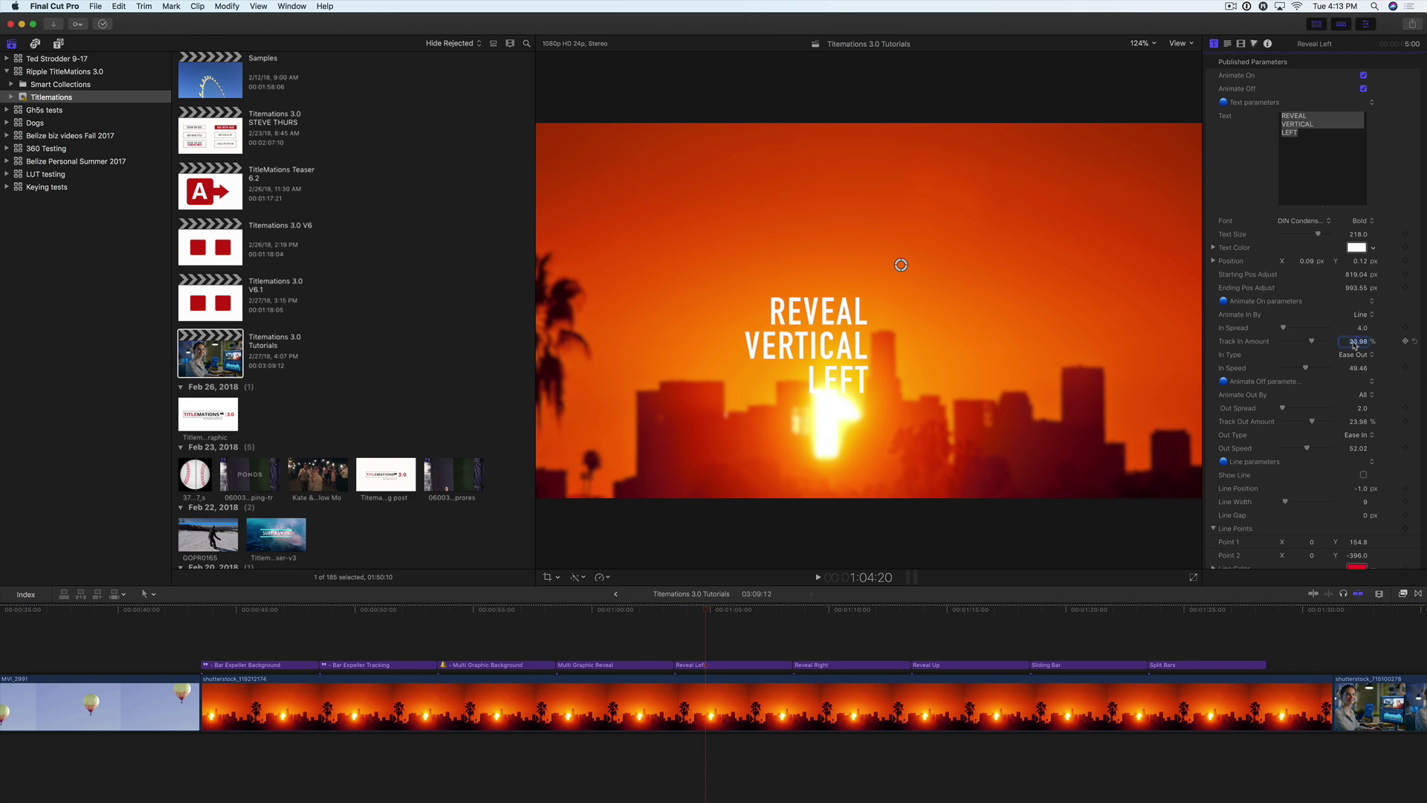
Set Reveal Left's Track In Amount to 0% and replay its opening animation
type("0")
key("Return")
left_click(675, 610)
key("space")
key("space")
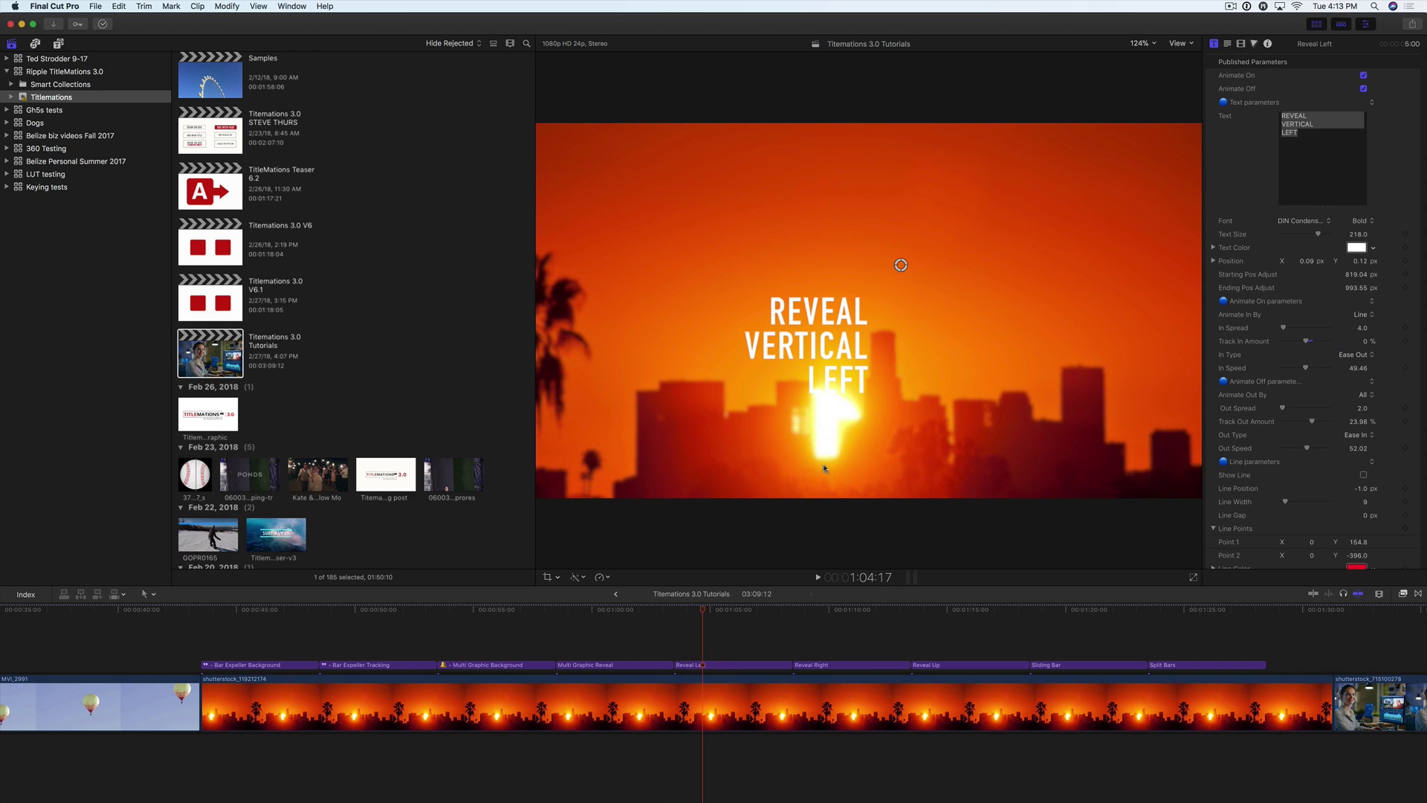
Reposition the Reveal Left title at X -0.28, Y 0.45 px and replay its opening
left_click_drag(900, 265, 765, 140)
left_click(676, 612)
key("space")
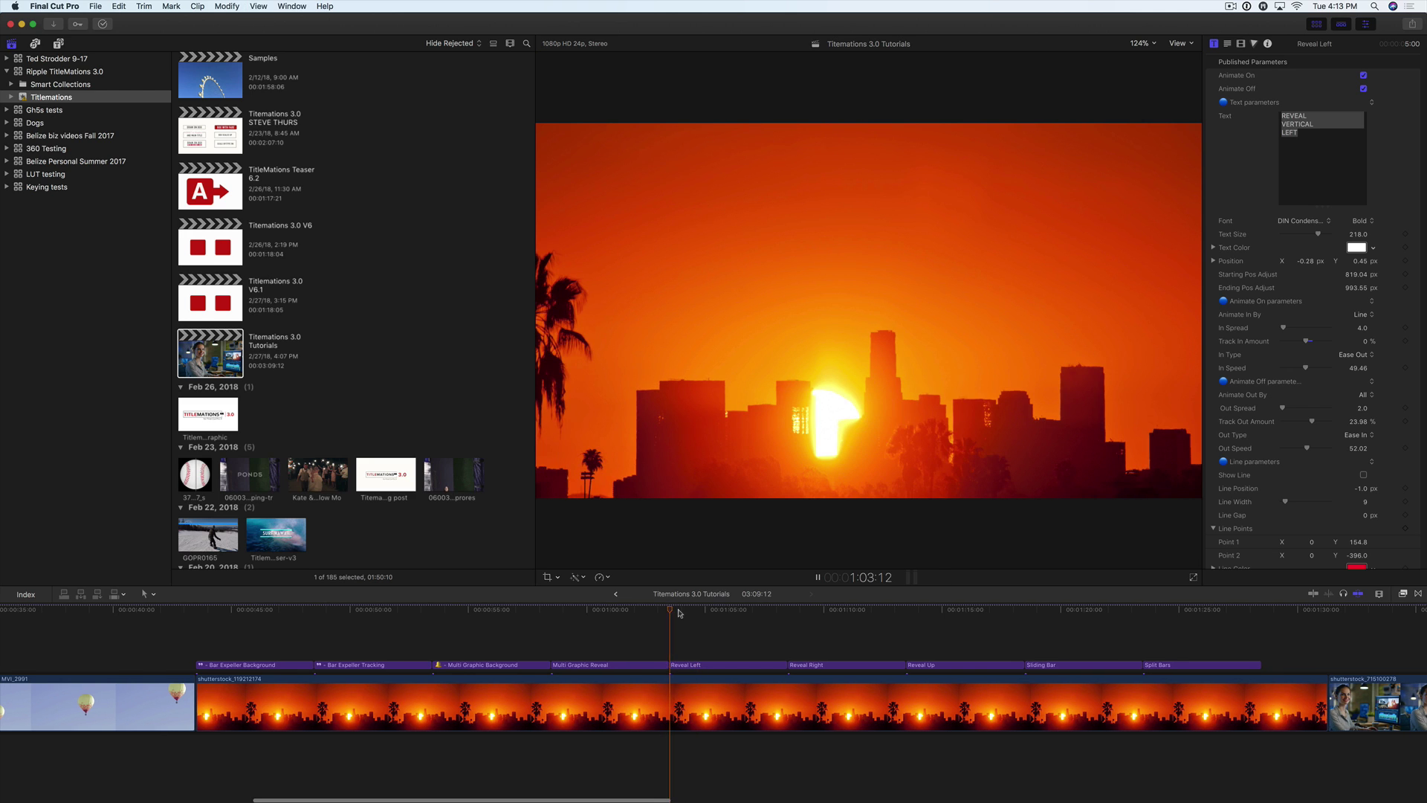
key("space")
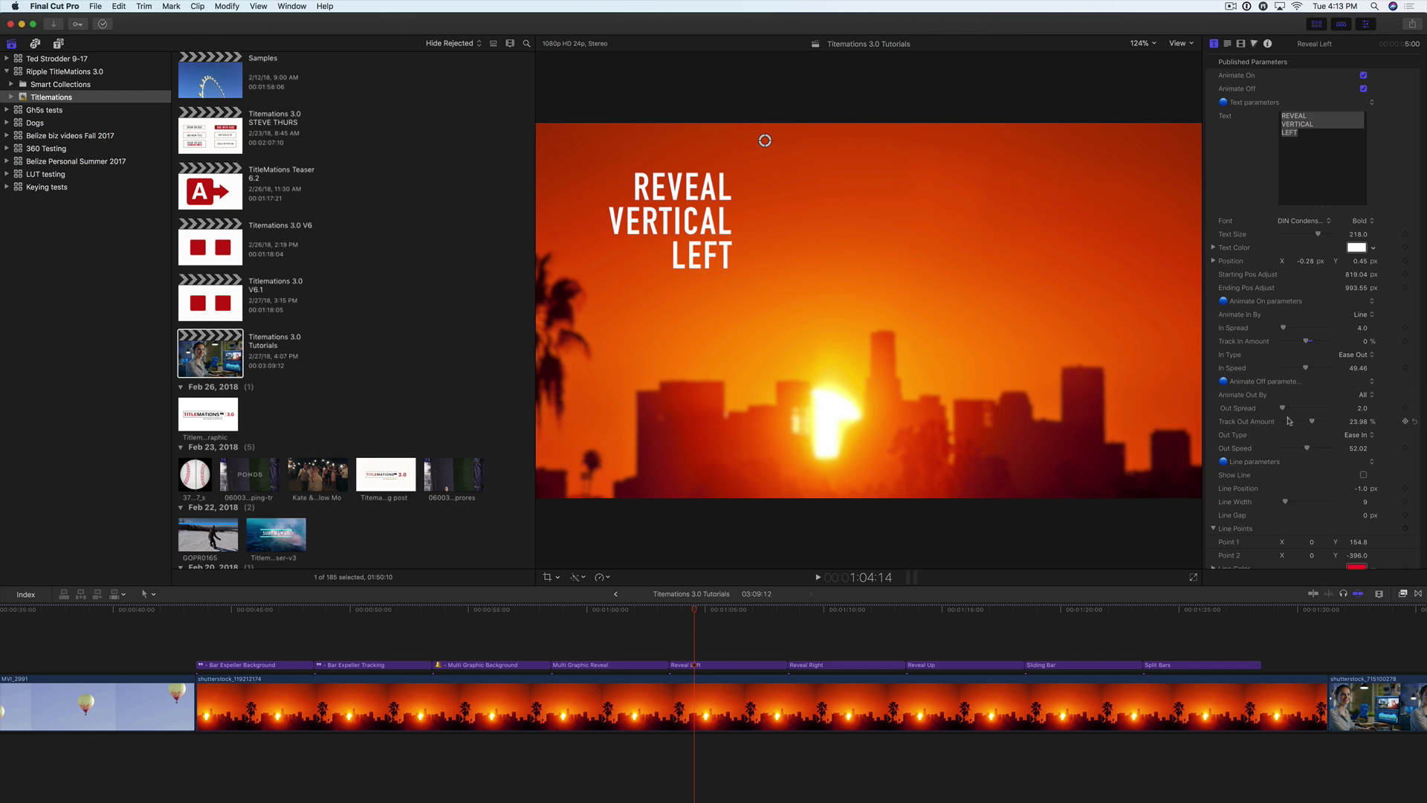
Set Reveal Left's Track In Amount to 63.49% and show its reveal line in white
left_click_drag(1310, 341, 1319, 342)
scroll(1367, 521, "down", 1)
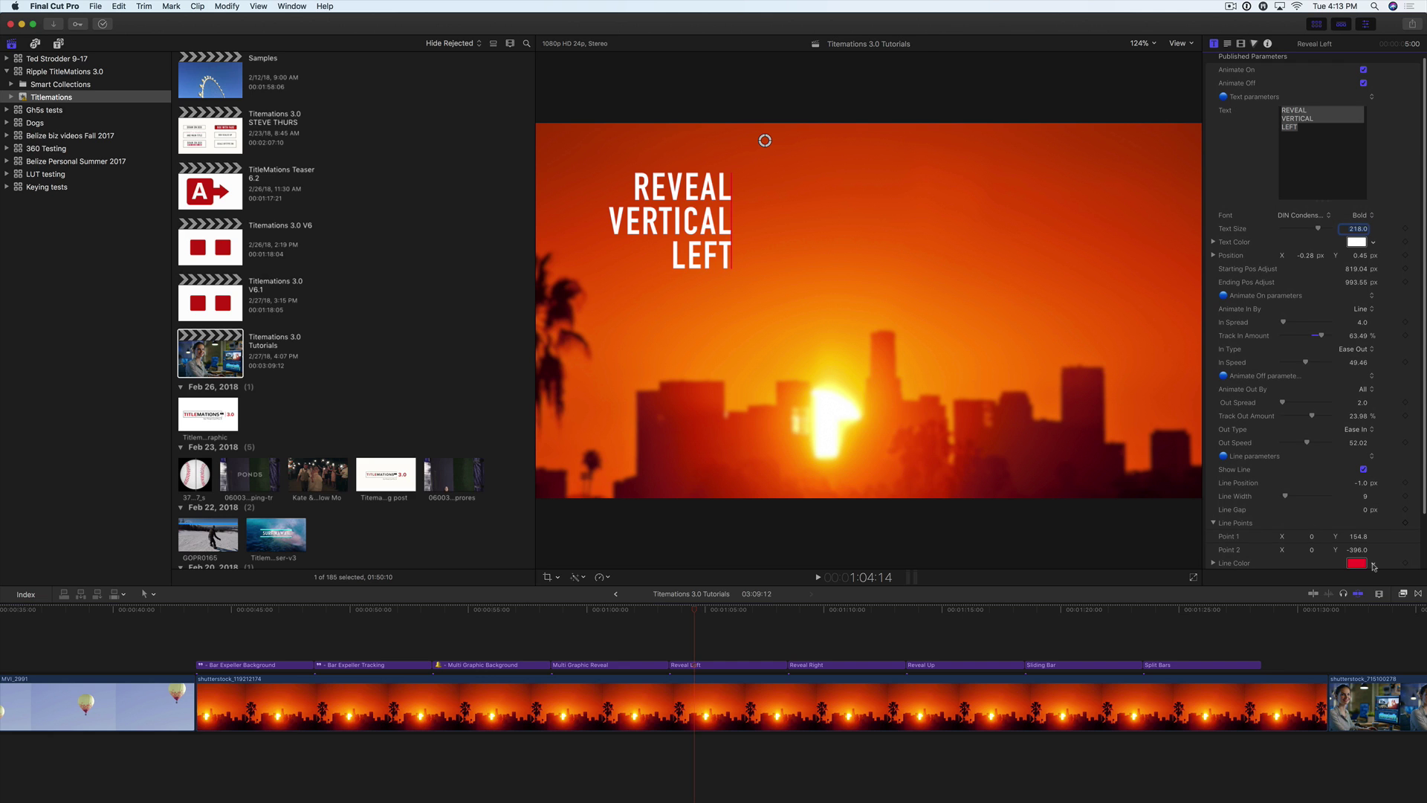
scroll(1374, 566, "down", 1)
left_click(1373, 541)
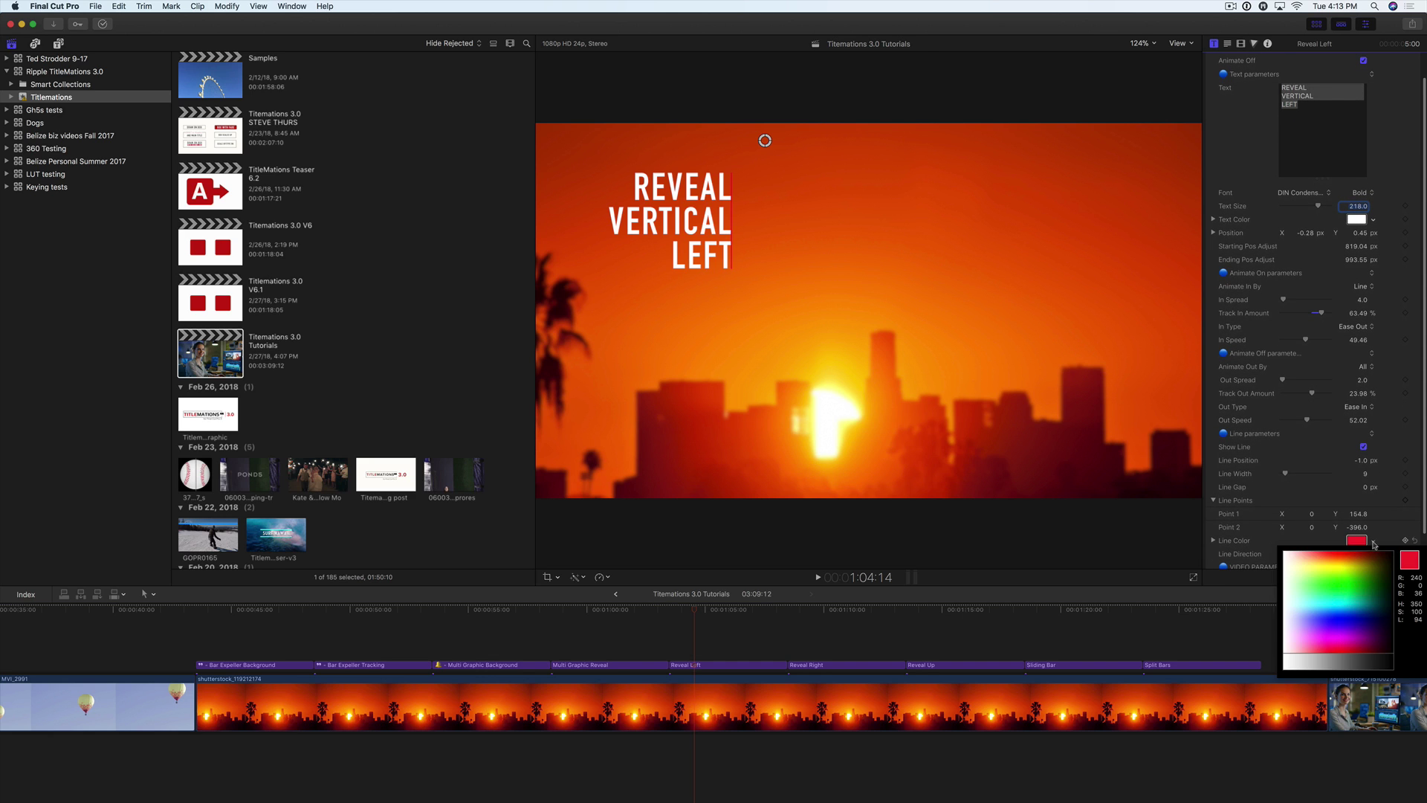
left_click(1289, 559)
left_click(1271, 498)
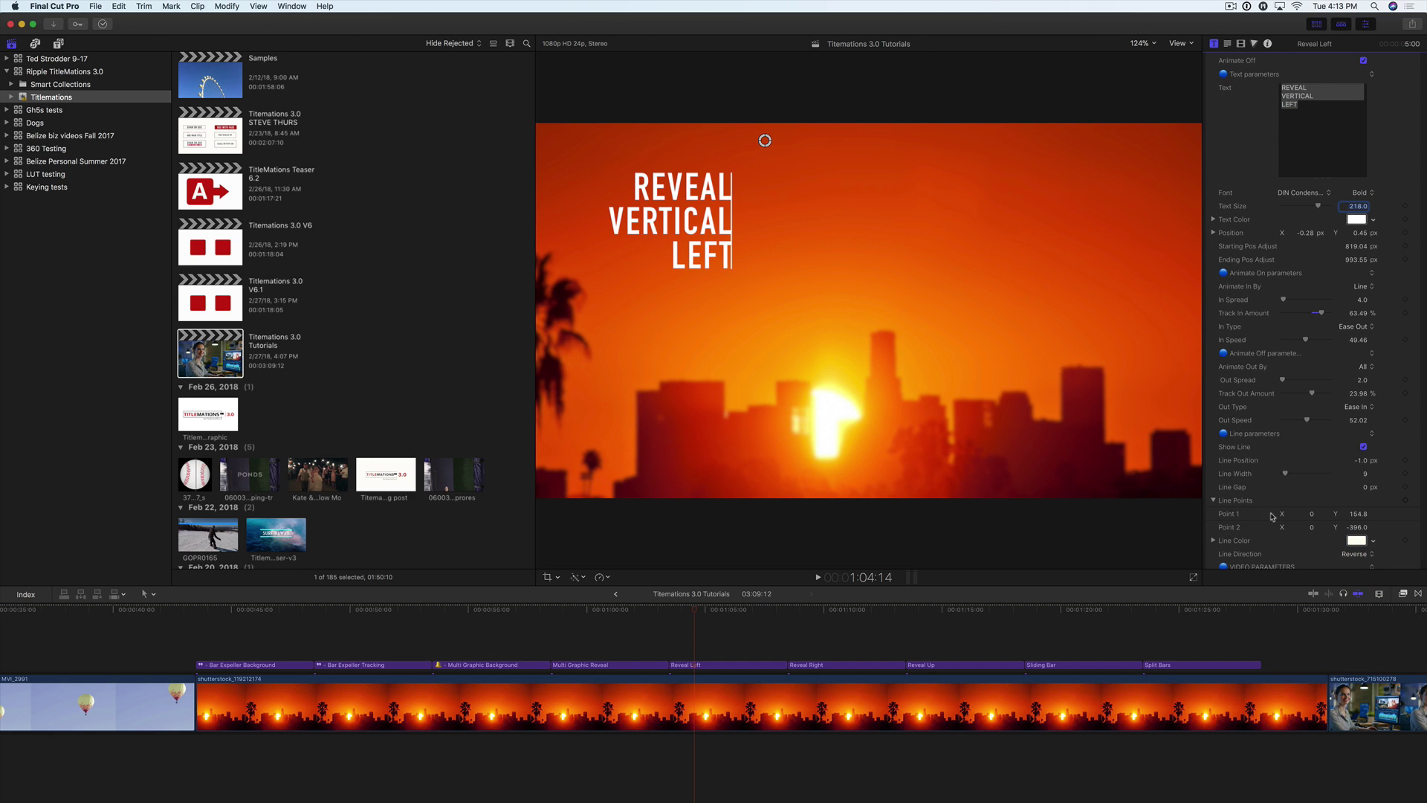
Lengthen the reveal line by setting Point 1 Y to 165.8 and Point 2 Y to -431.2
scroll(1300, 513, "down", 1)
left_click(1357, 498)
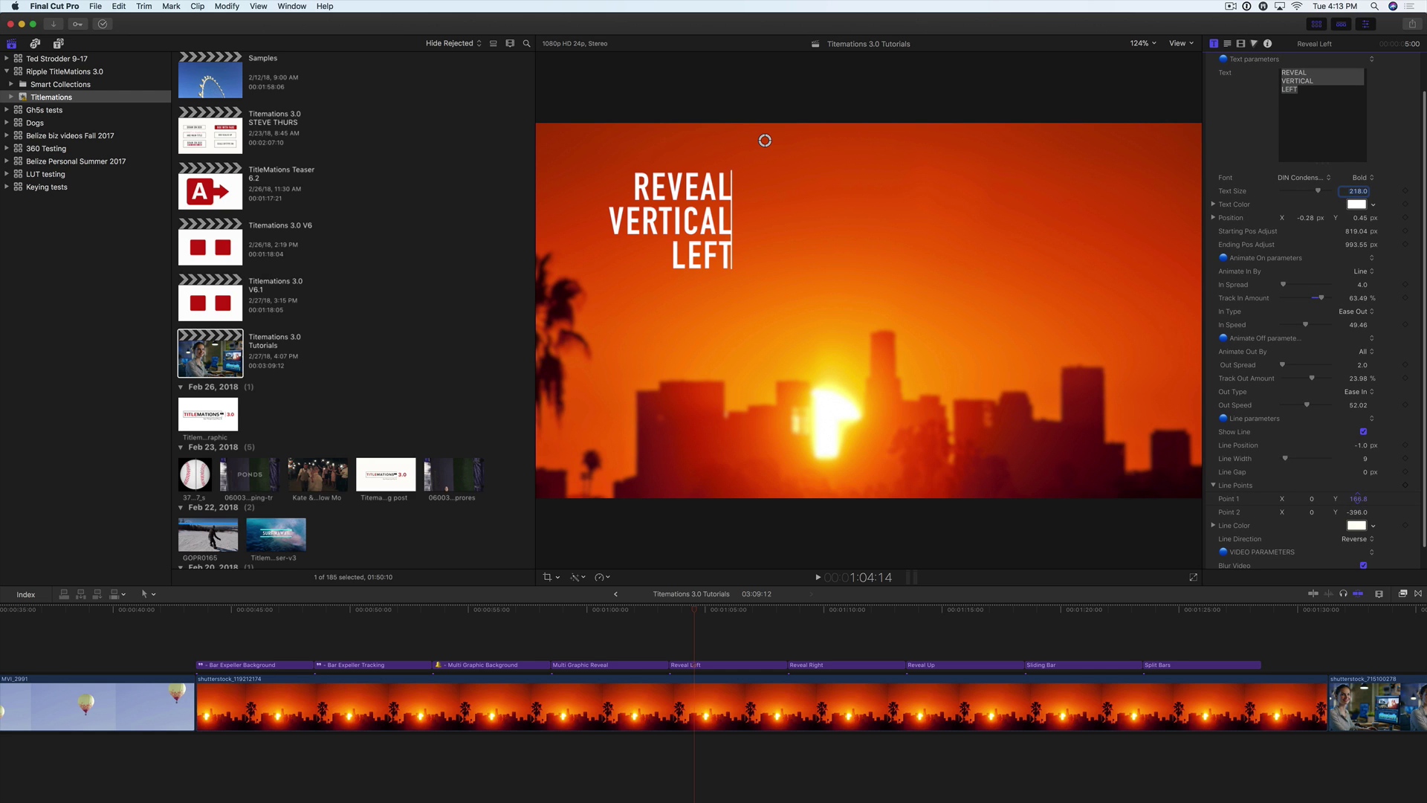
left_click_drag(1351, 512, 1358, 513)
Replace the three-line Reveal Left text with GOOD MORNING
left_click_drag(1304, 93, 1274, 77)
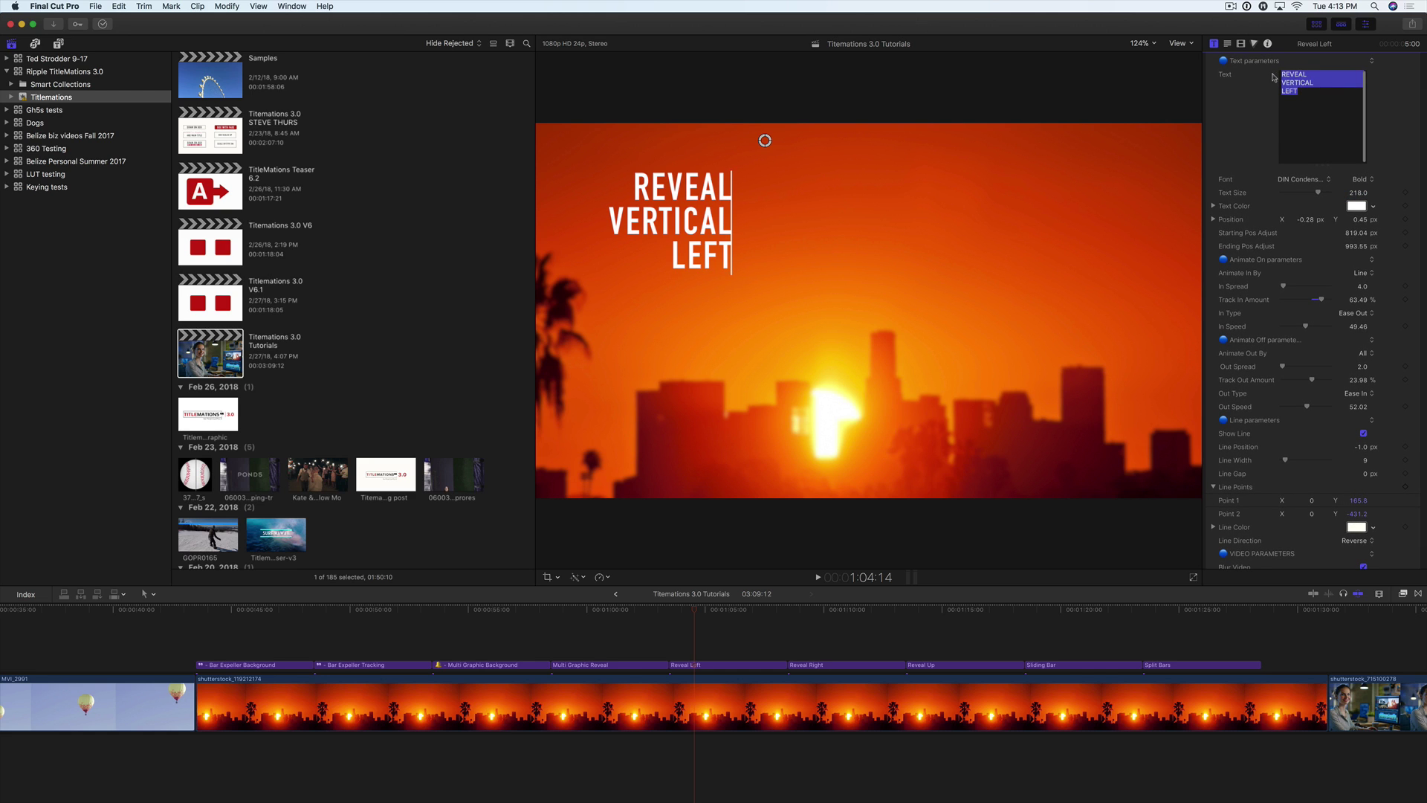
type("GO")
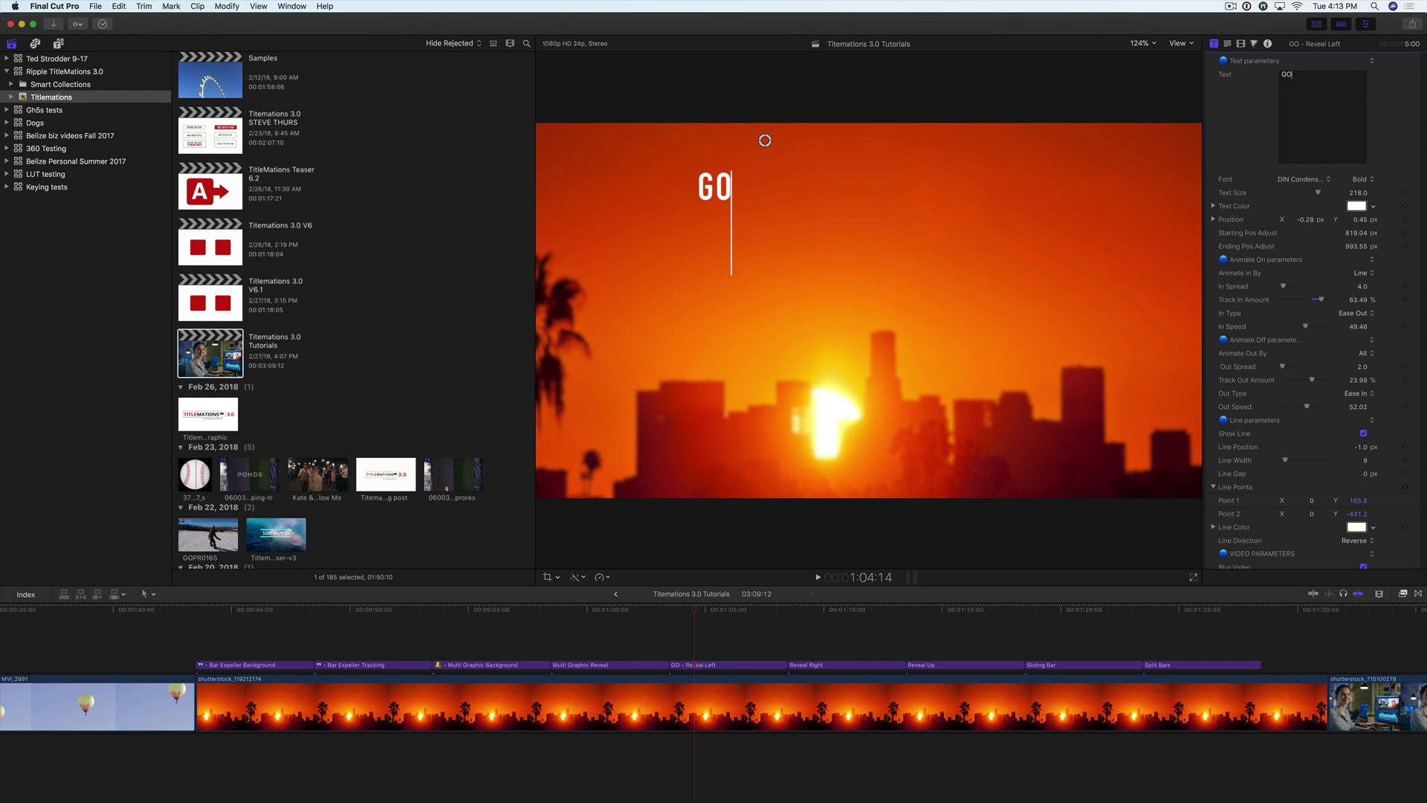
type("OD MONIN")
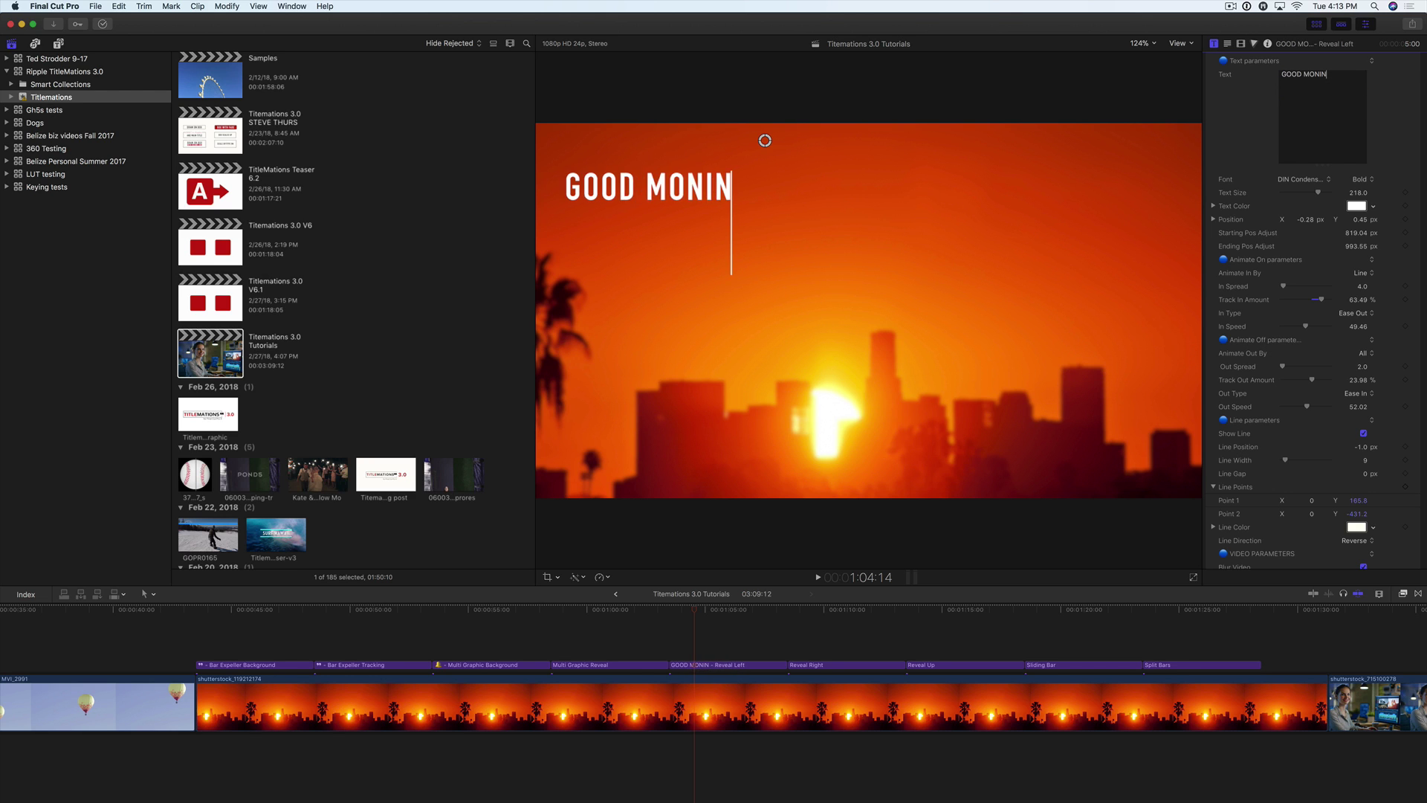
key("BackSpace")
key("BackSpace")
type("R")
key("BackSpace")
key("BackSpace")
type("RNGIN")
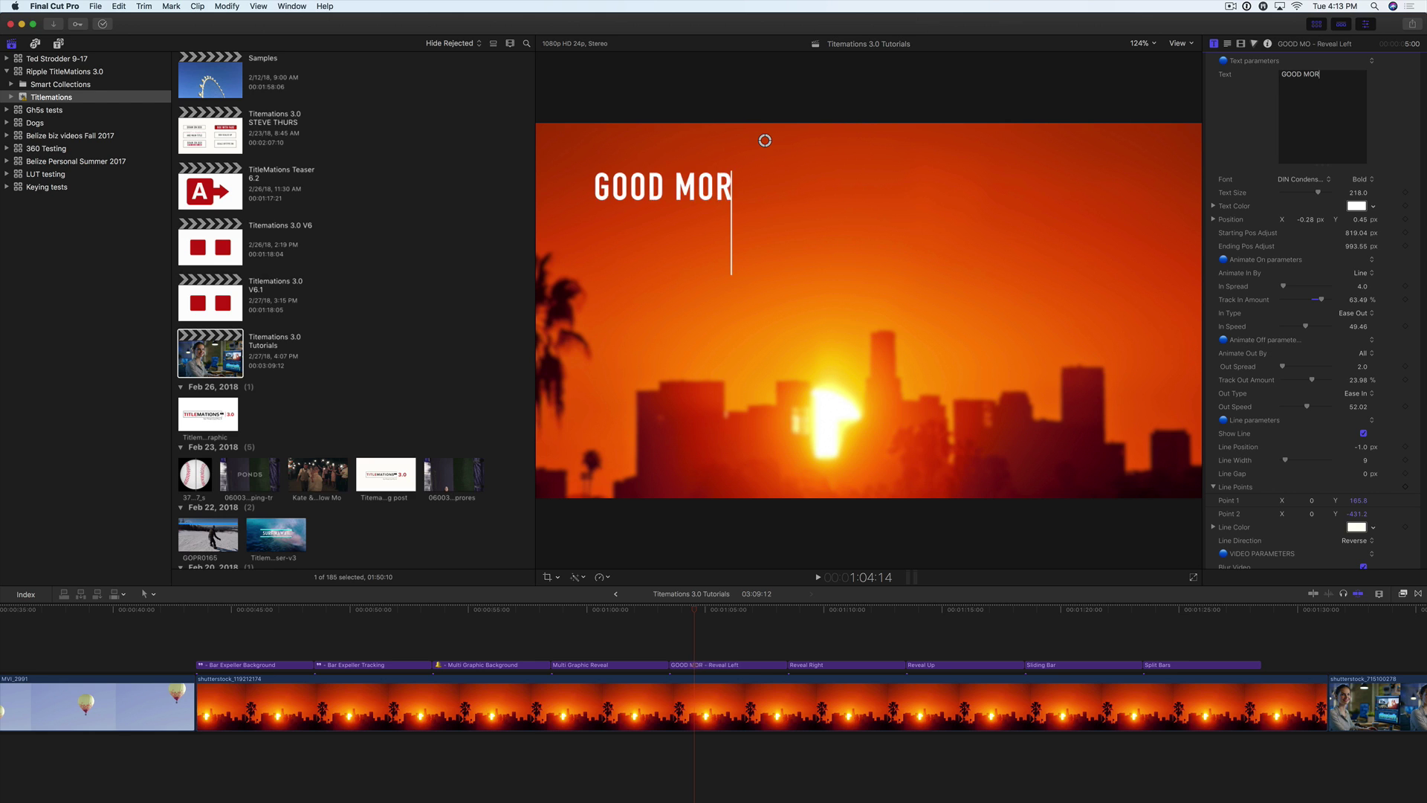
key("BackSpace")
key("BackSpace")
key("BackSpace")
key("BackSpace")
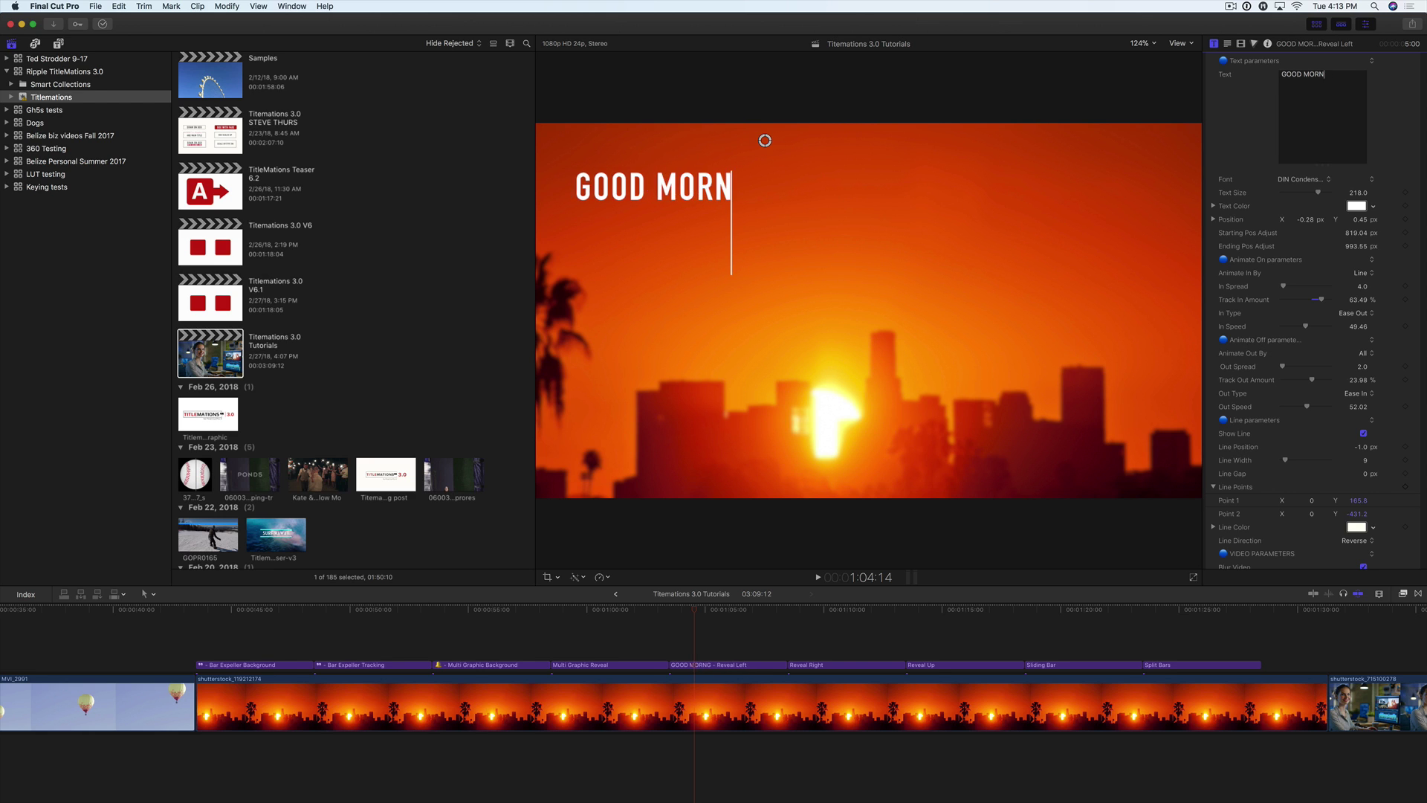
type("NIGN")
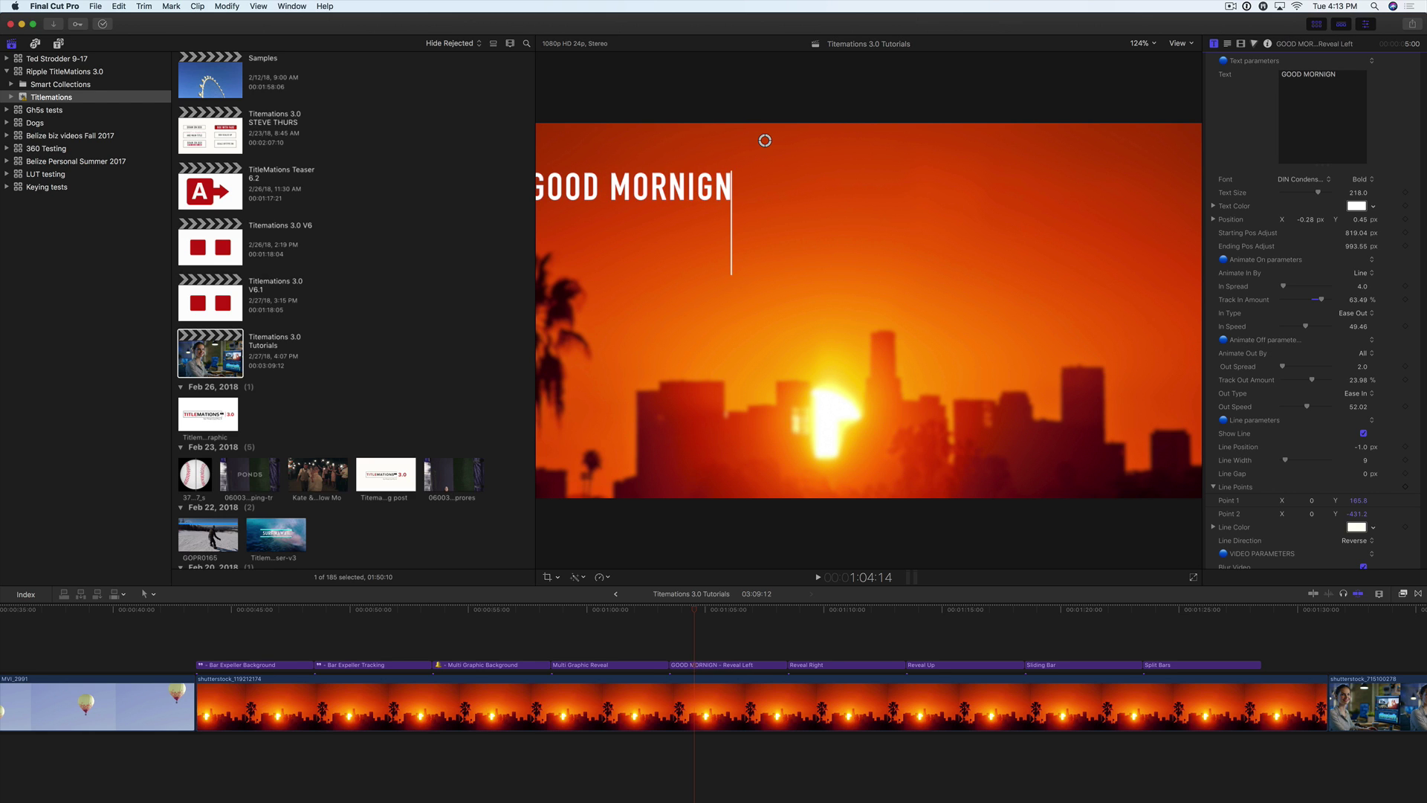
key("BackSpace")
key("BackSpace")
type("NG")
Reposition the GOOD MORNING title at X 0.25, Y 0.42 px and preview its reveal from the start
left_click(764, 139)
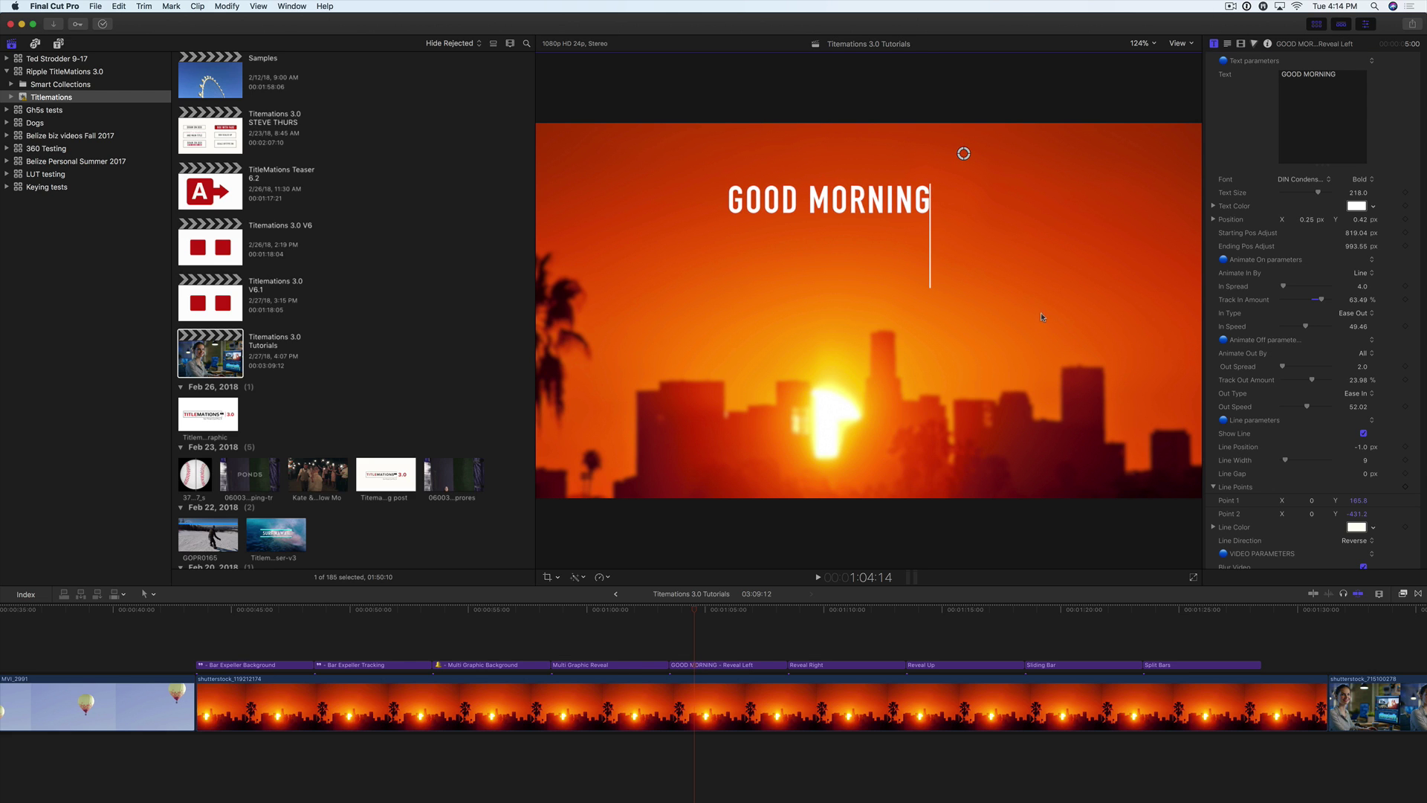
left_click(669, 611)
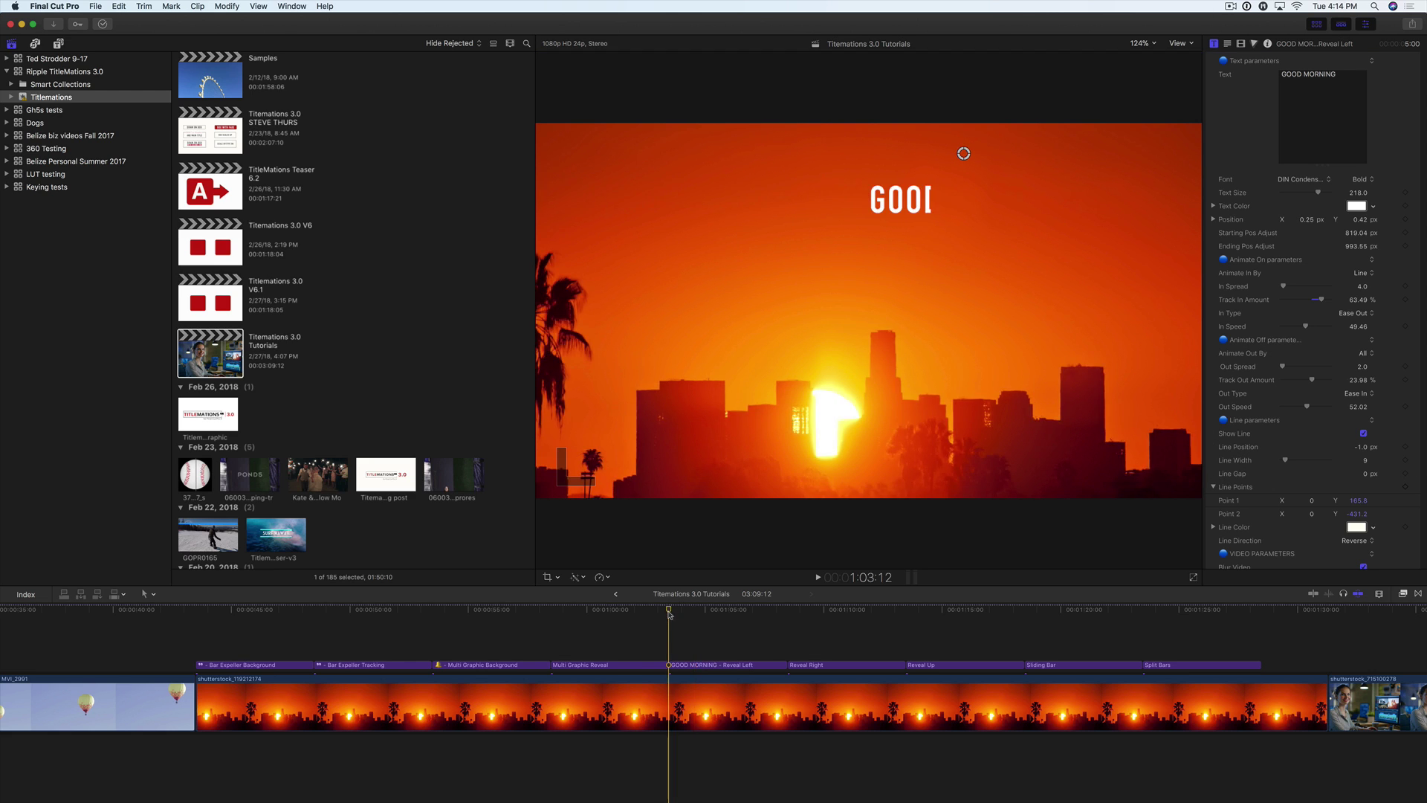
key("space")
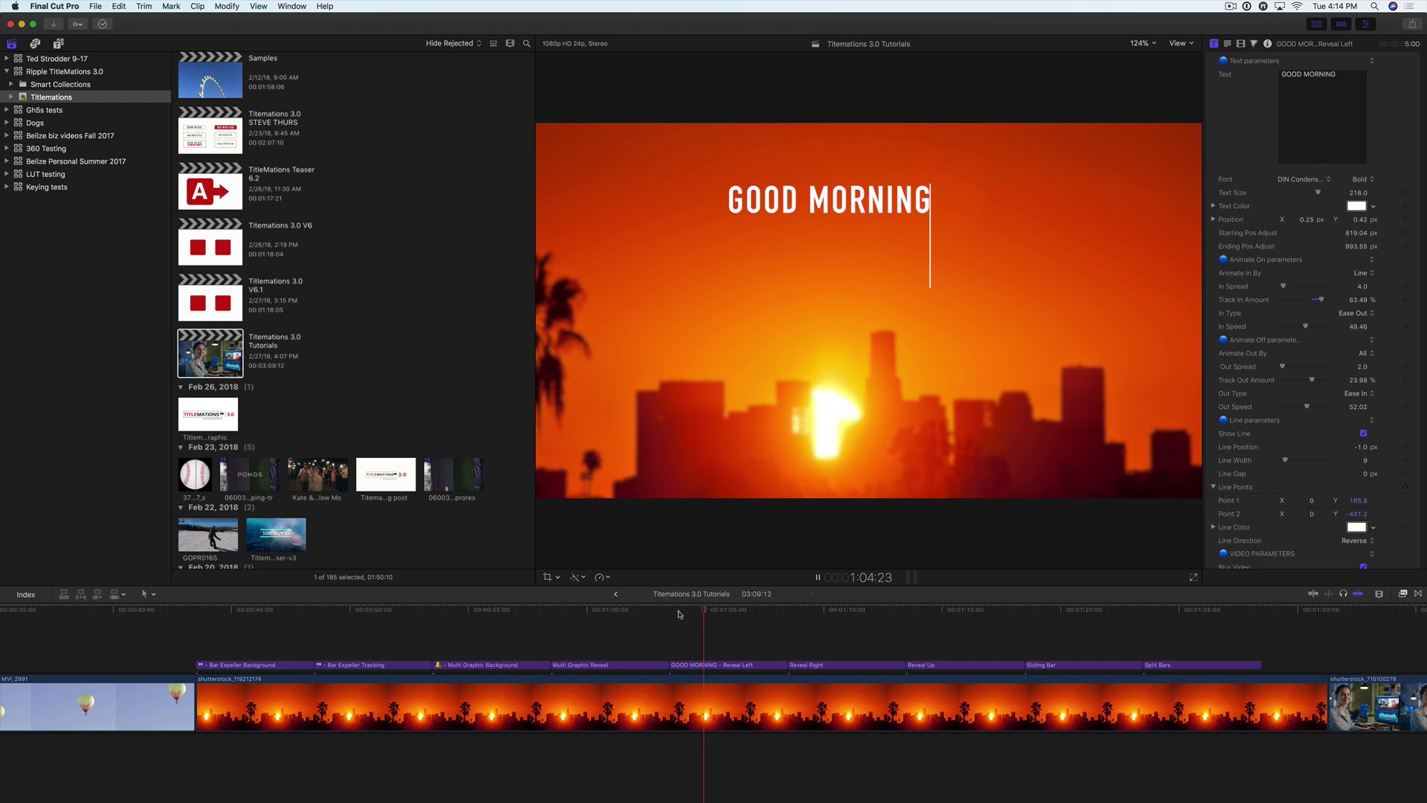
key("space")
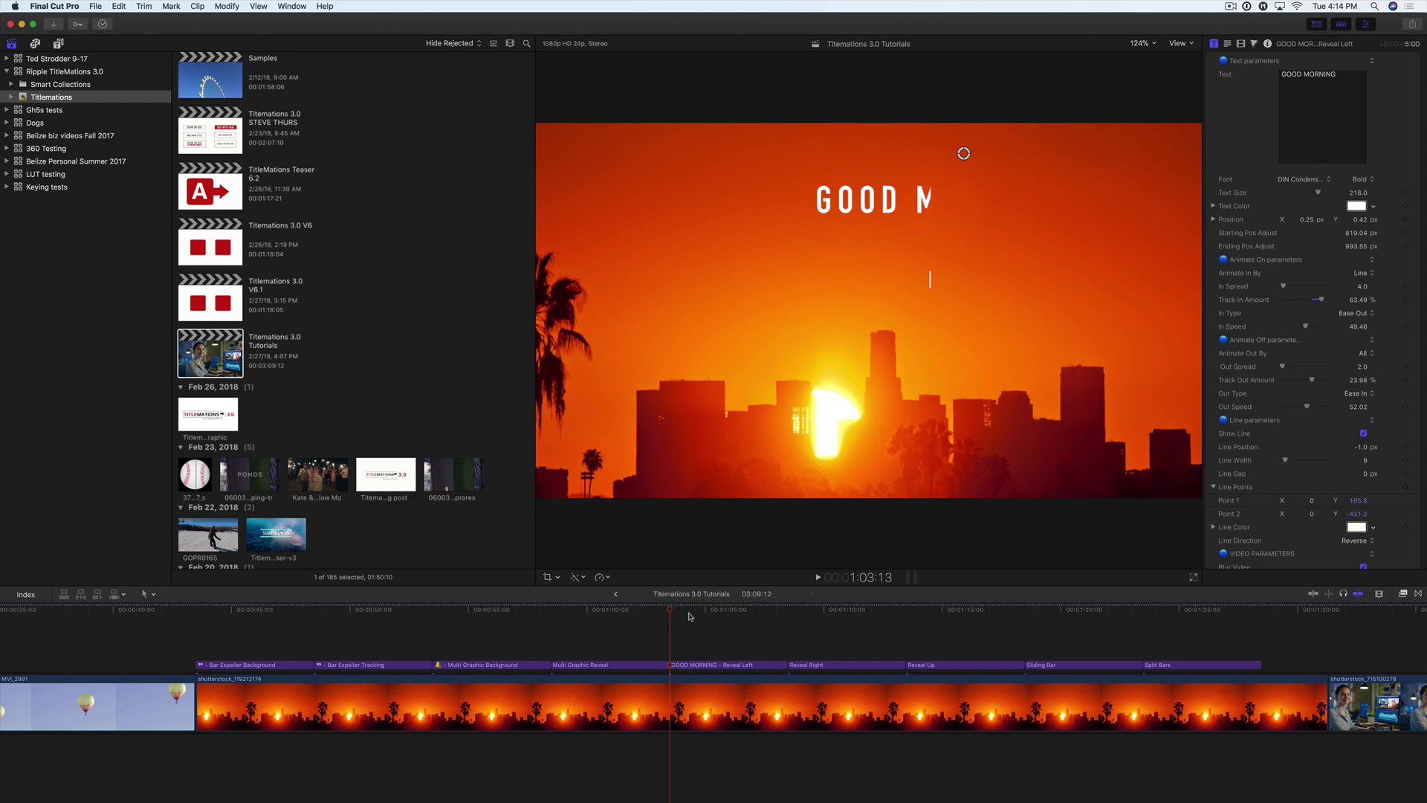
key("space")
key("space")
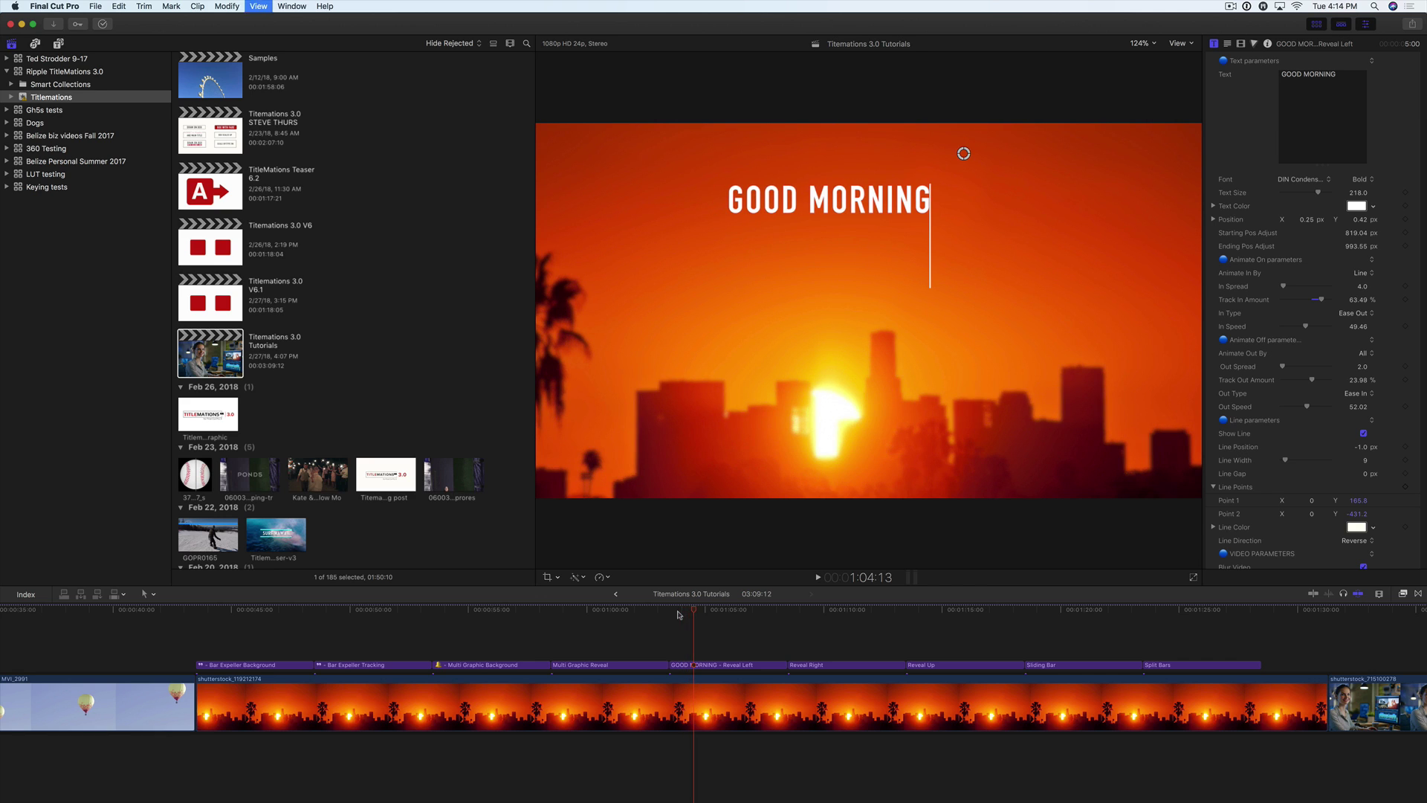
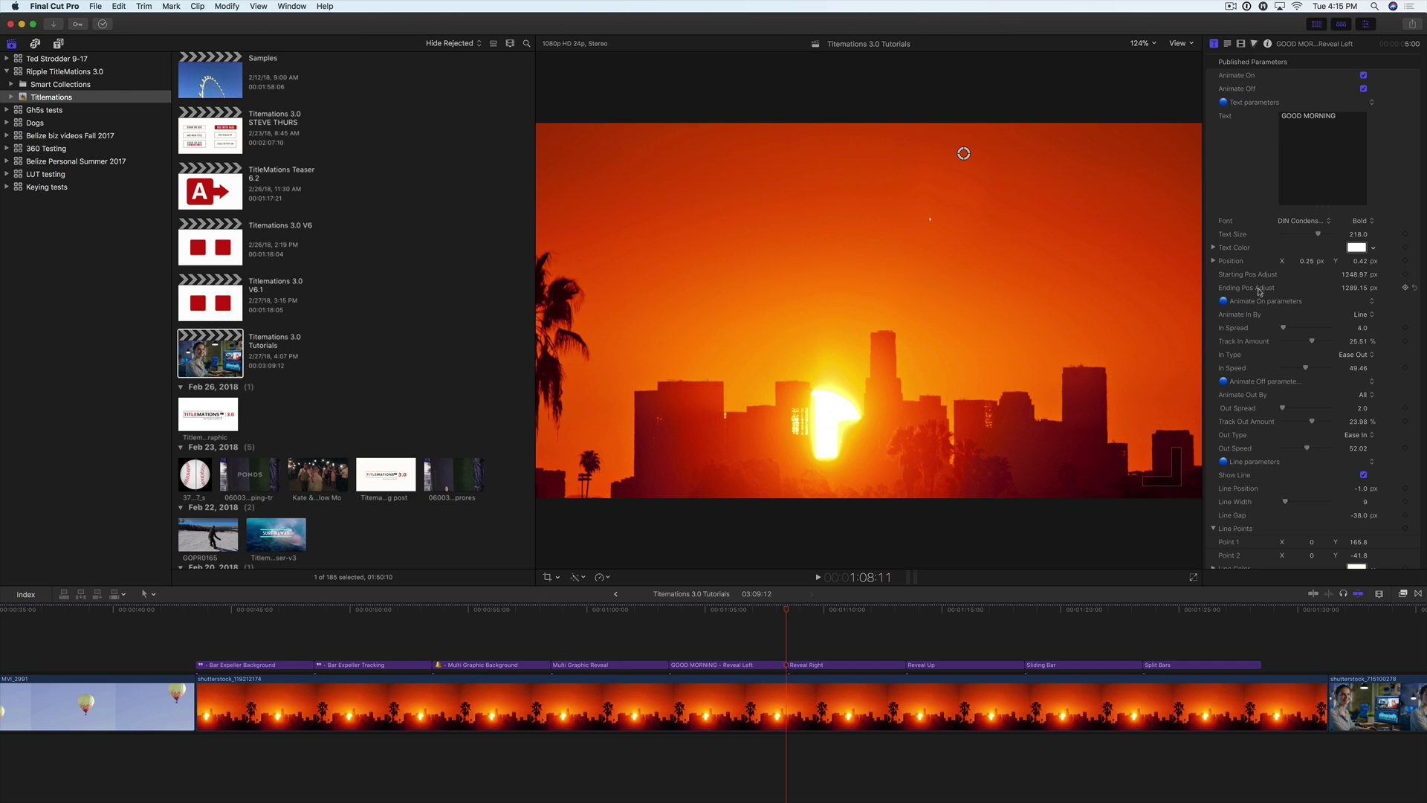
Preview the GOOD MORNING title's opening with the shortened line and adjusted start and end positions
left_click(676, 611)
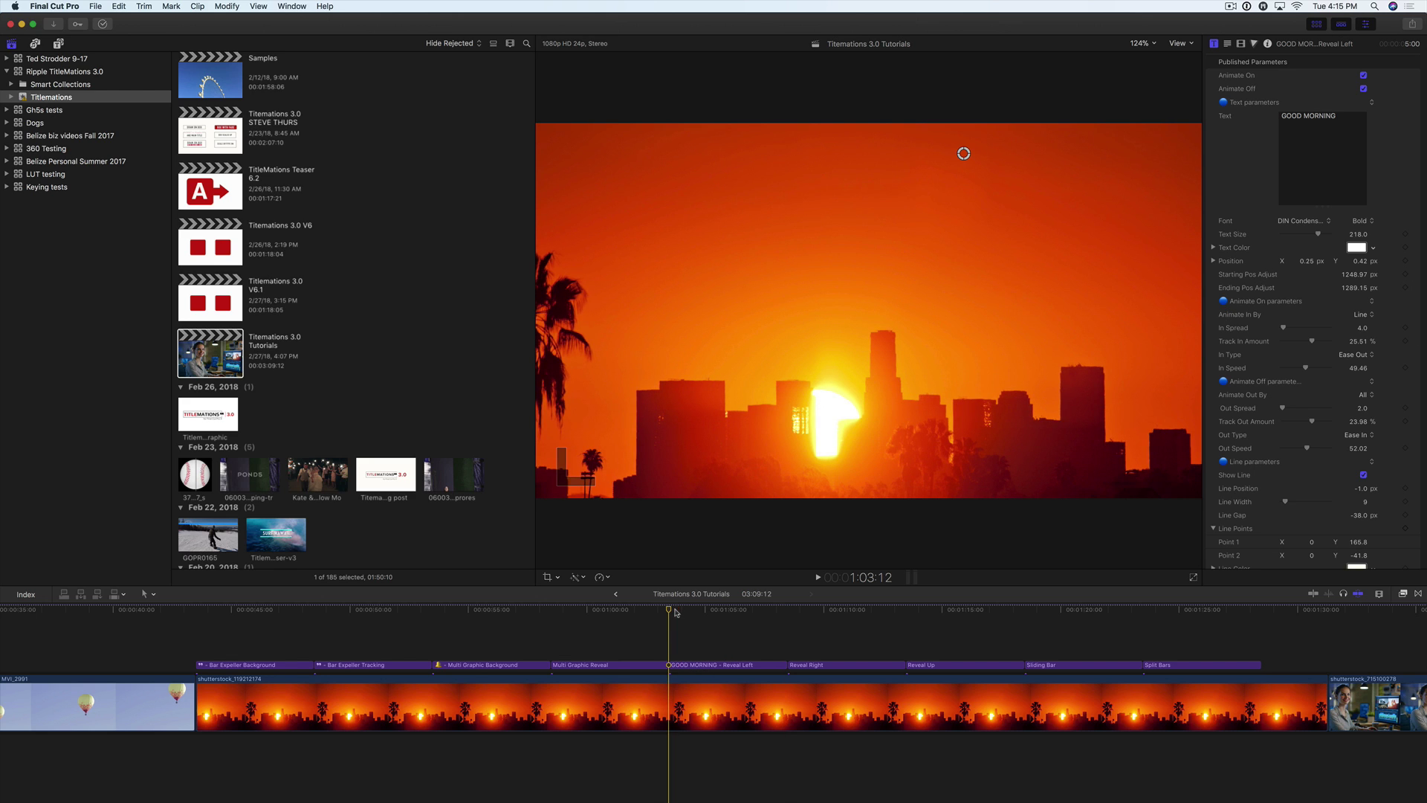
key("space")
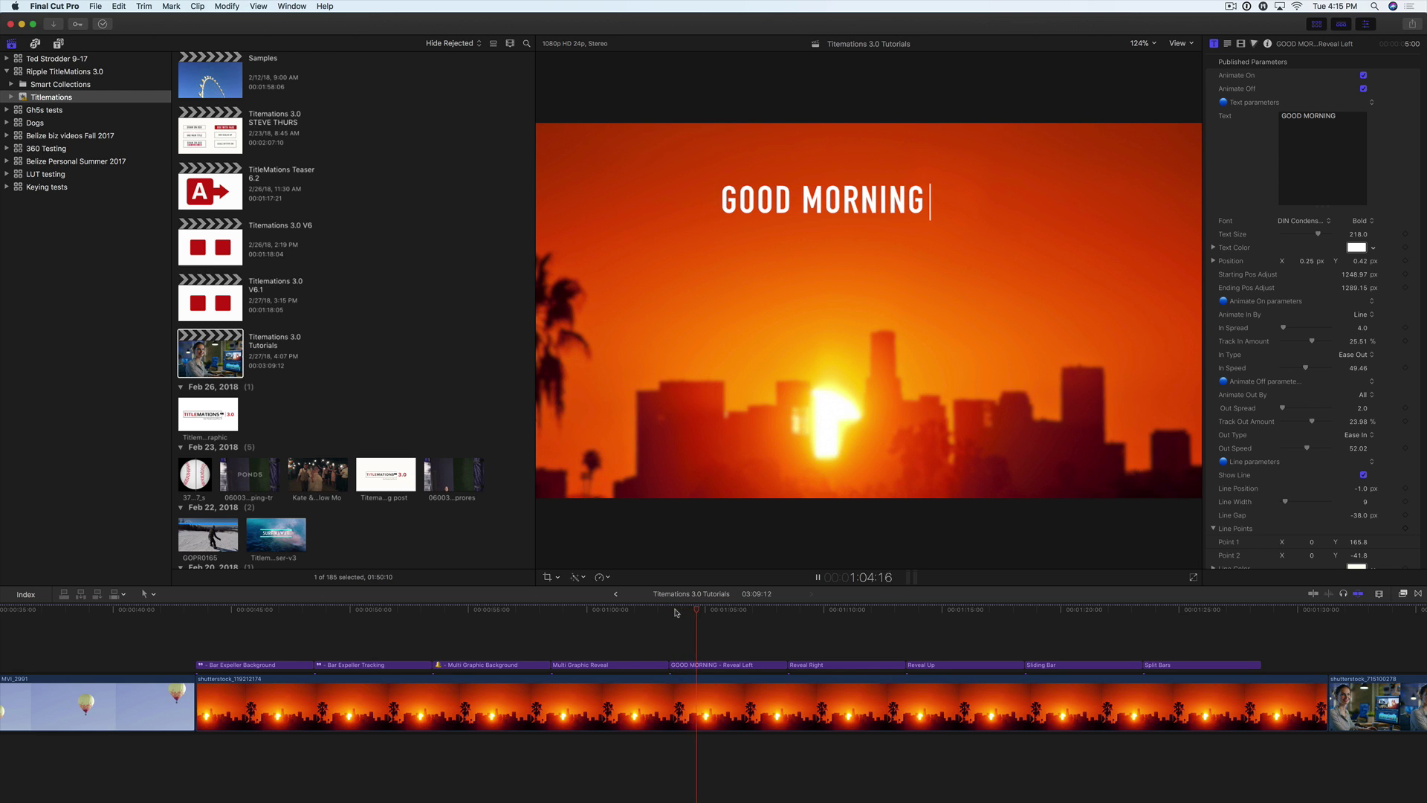
key("space")
Toggle the title's line off and back on, and turn off Blur Video
scroll(1268, 379, "down", 3)
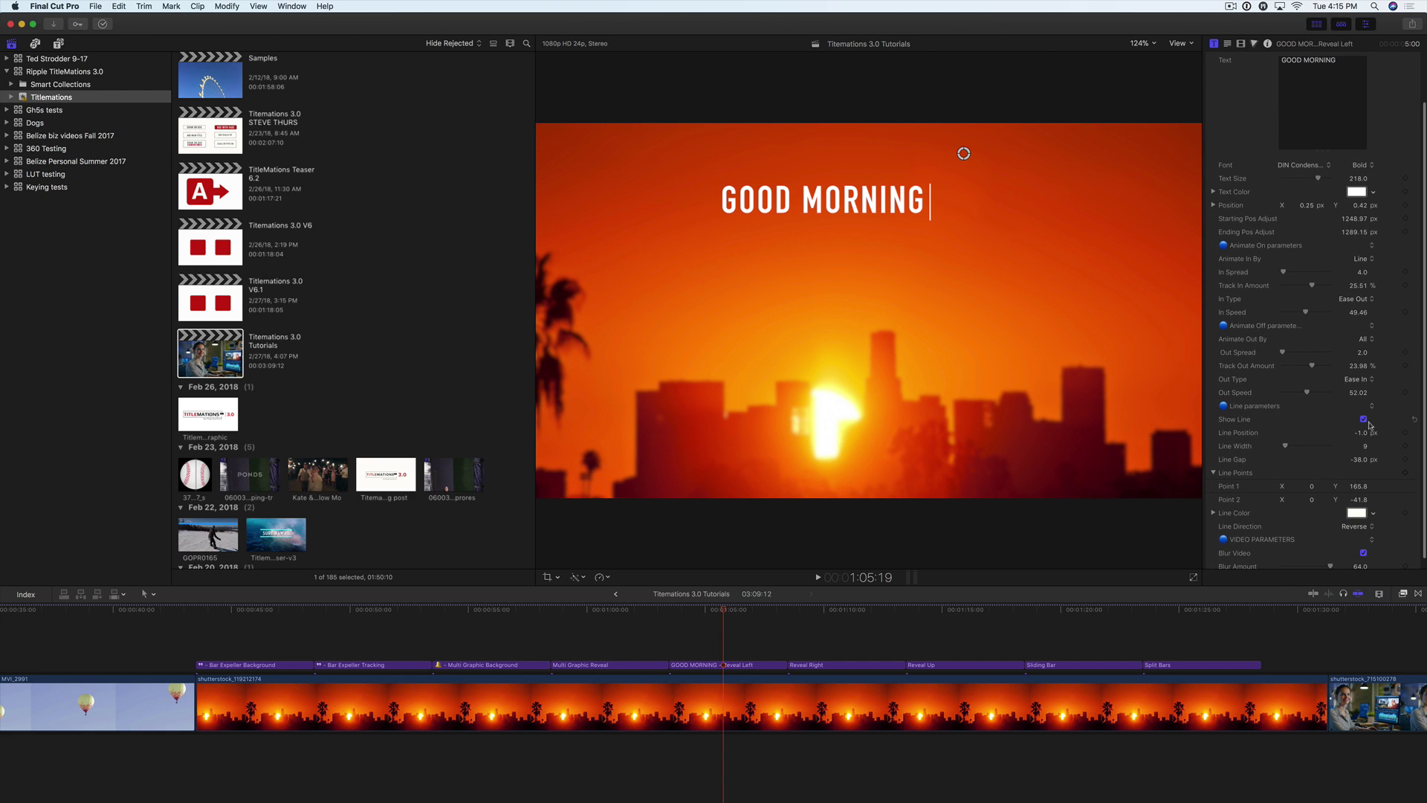
left_click(1365, 421)
left_click(1364, 420)
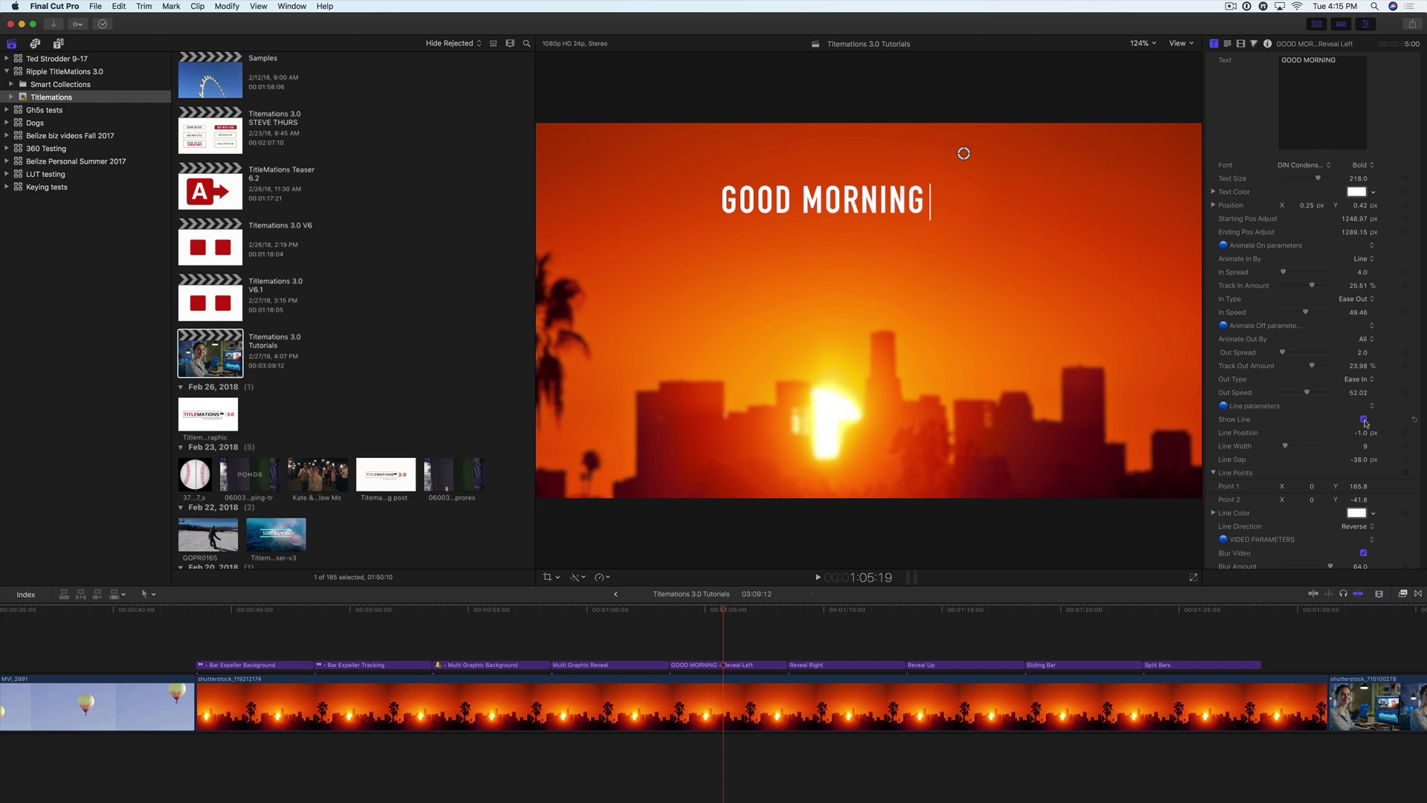
scroll(1308, 428, "down", 1)
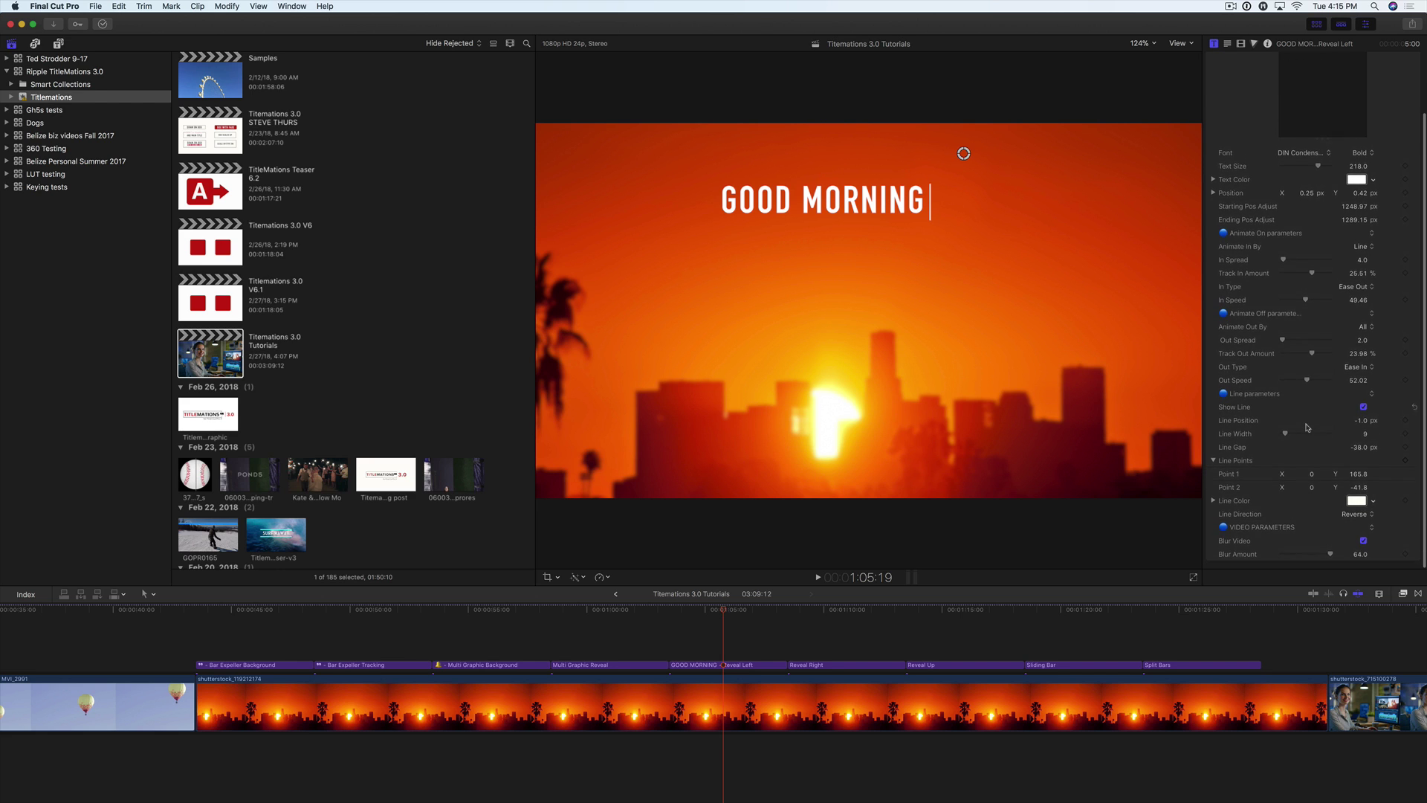
left_click(1364, 543)
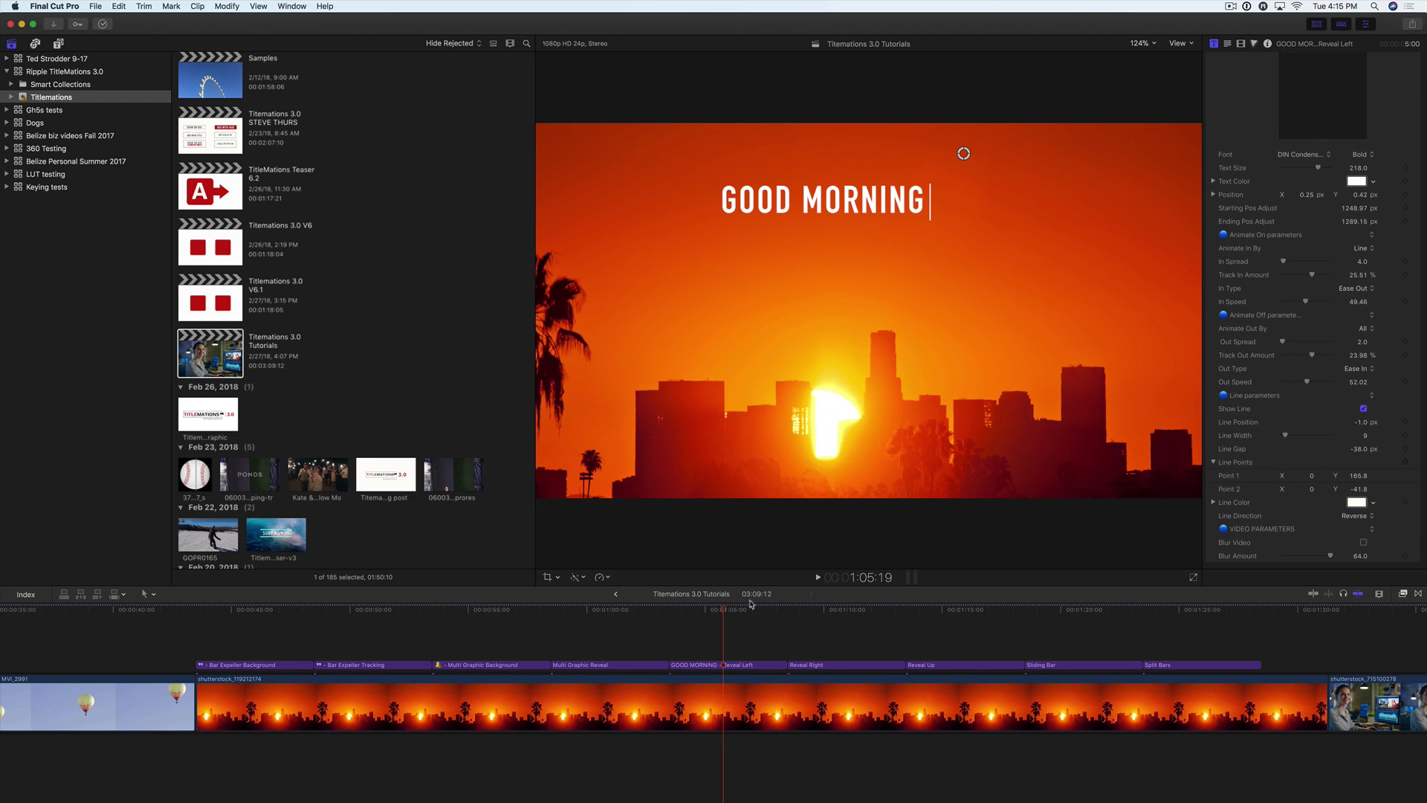
Play the opening of the Reveal Up title from its start and pause on the revealed text
left_click_drag(751, 604, 906, 612)
key("space")
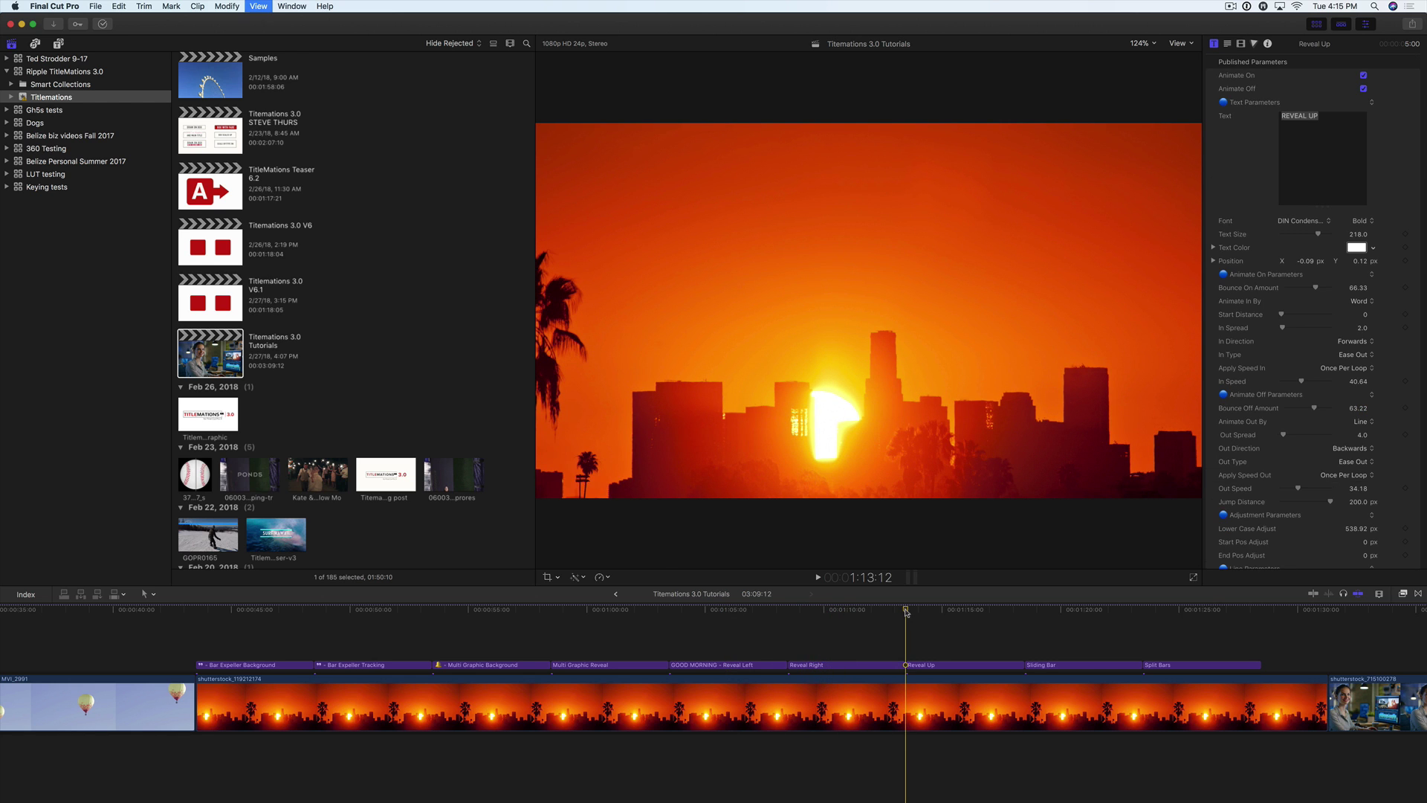
left_click(903, 613)
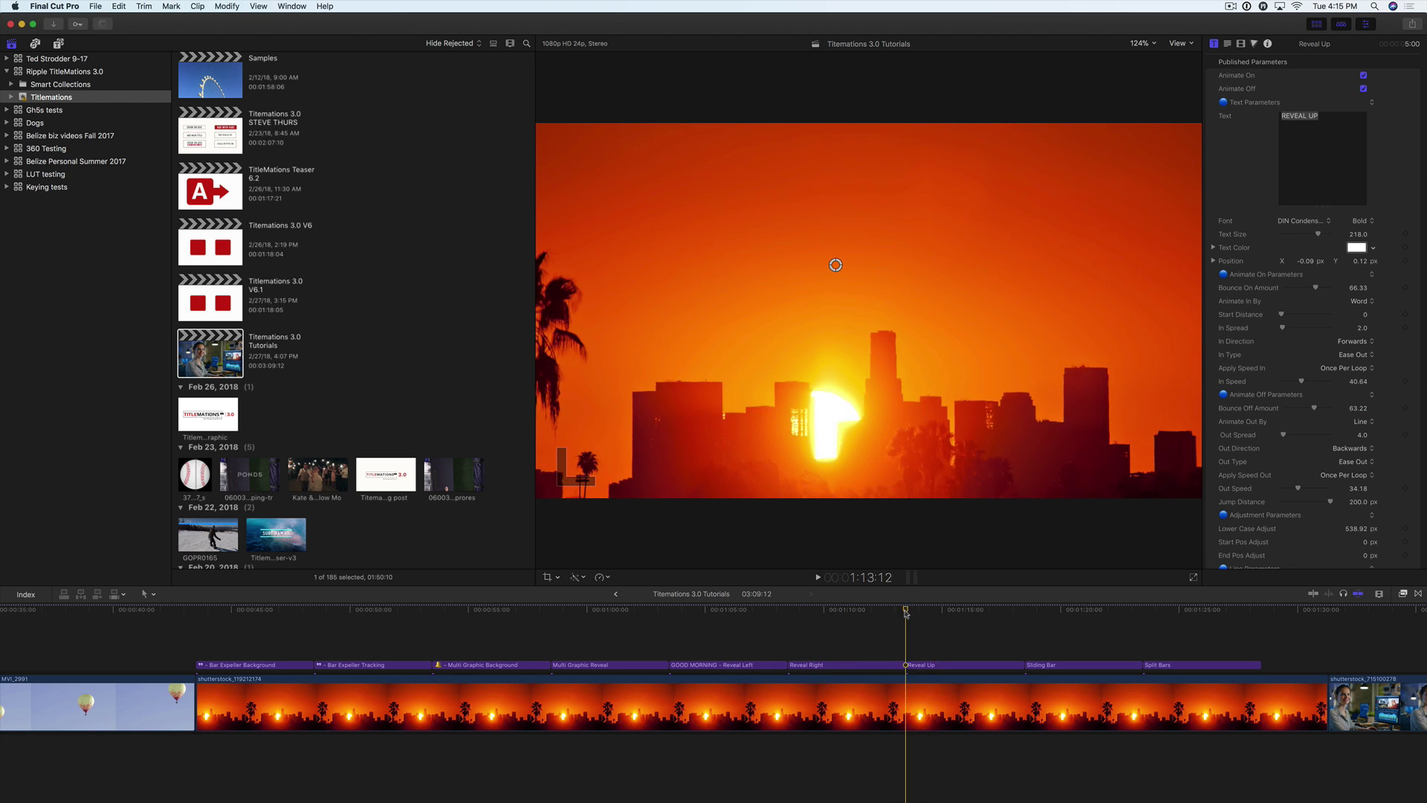
left_click(905, 612)
key("space")
key("space")
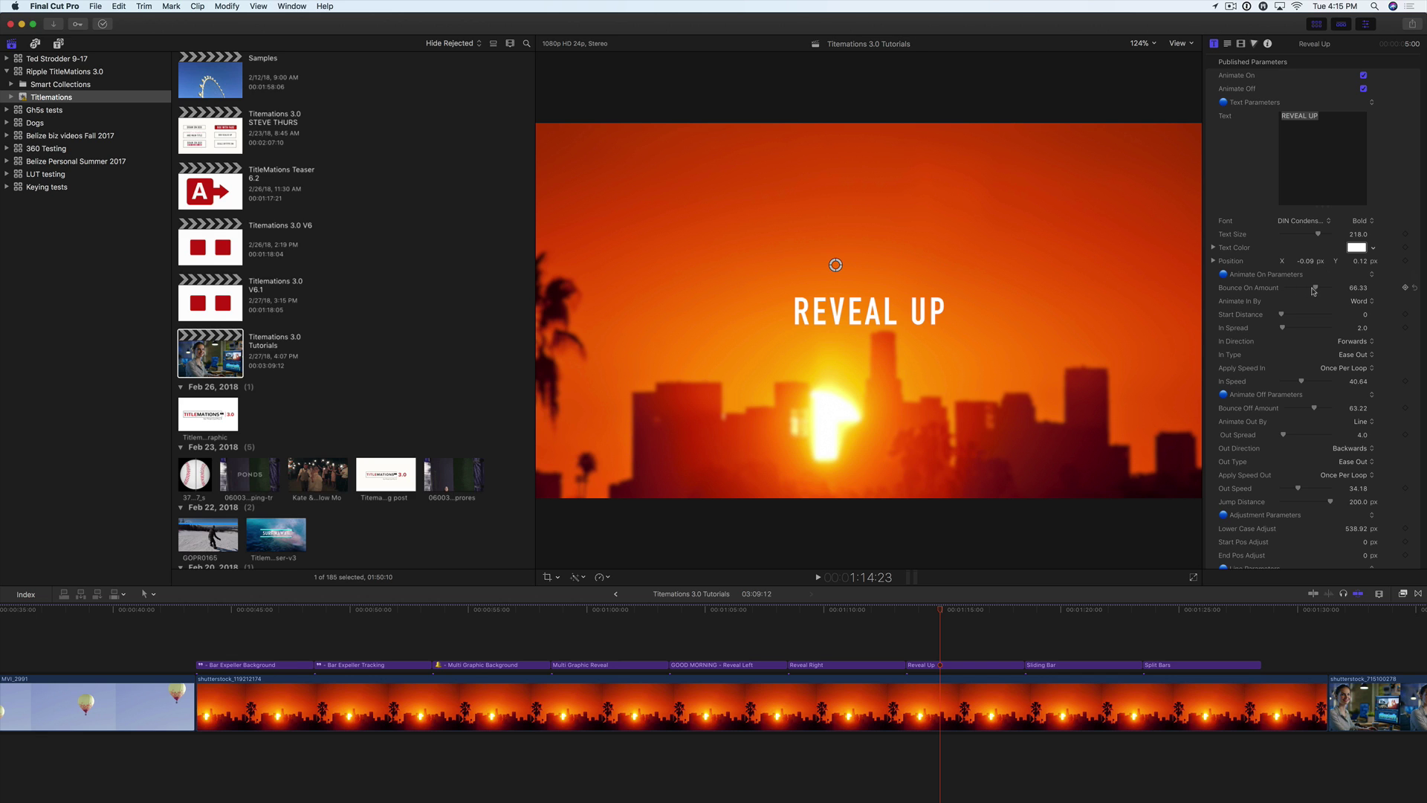
Lower the Reveal Up title's Bounce On Amount to 8.29 and play its opening
left_click_drag(1315, 289, 1290, 290)
left_click_drag(908, 612, 936, 608)
key("space")
Set the Reveal Up title to animate in by Line and preview its opening from the start
left_click(1366, 302)
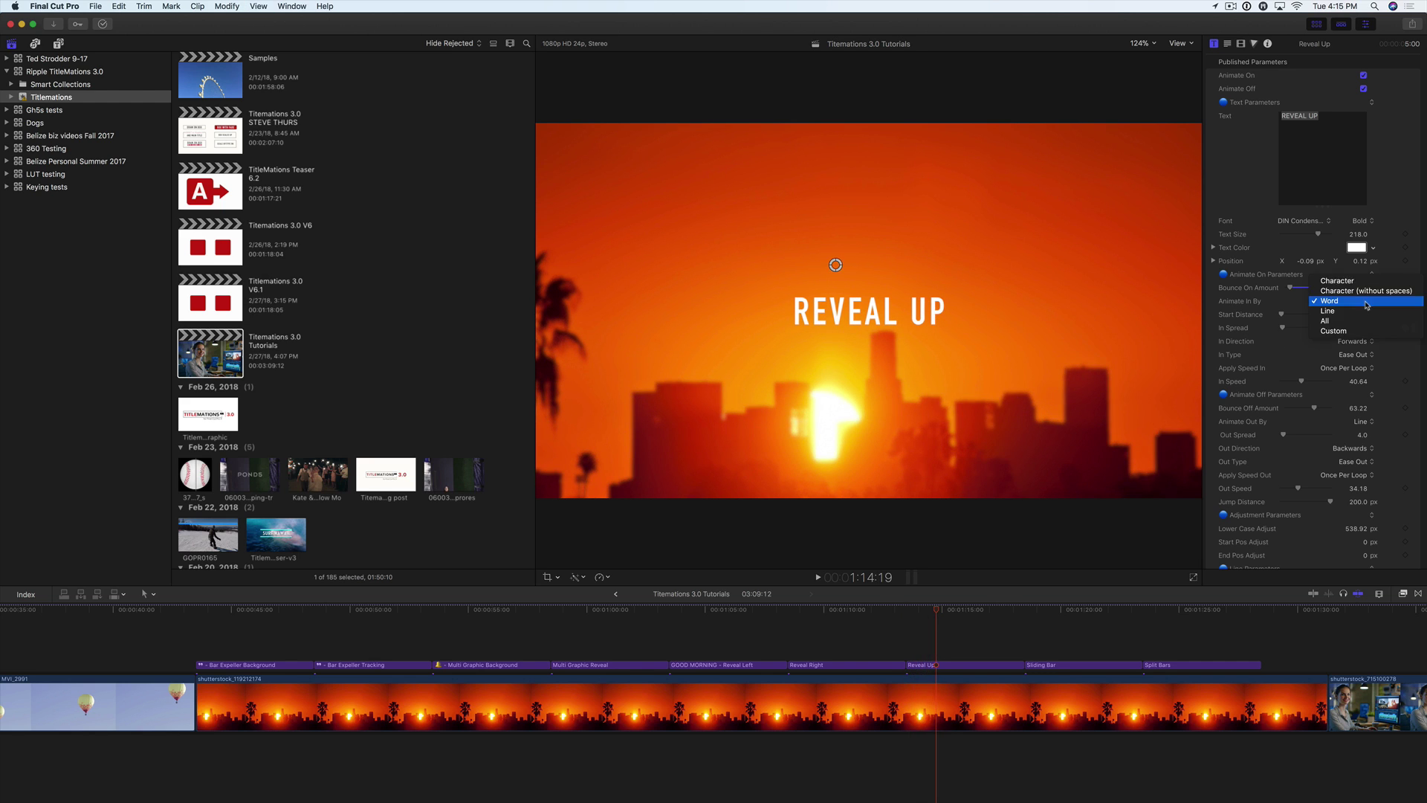
left_click(1366, 301)
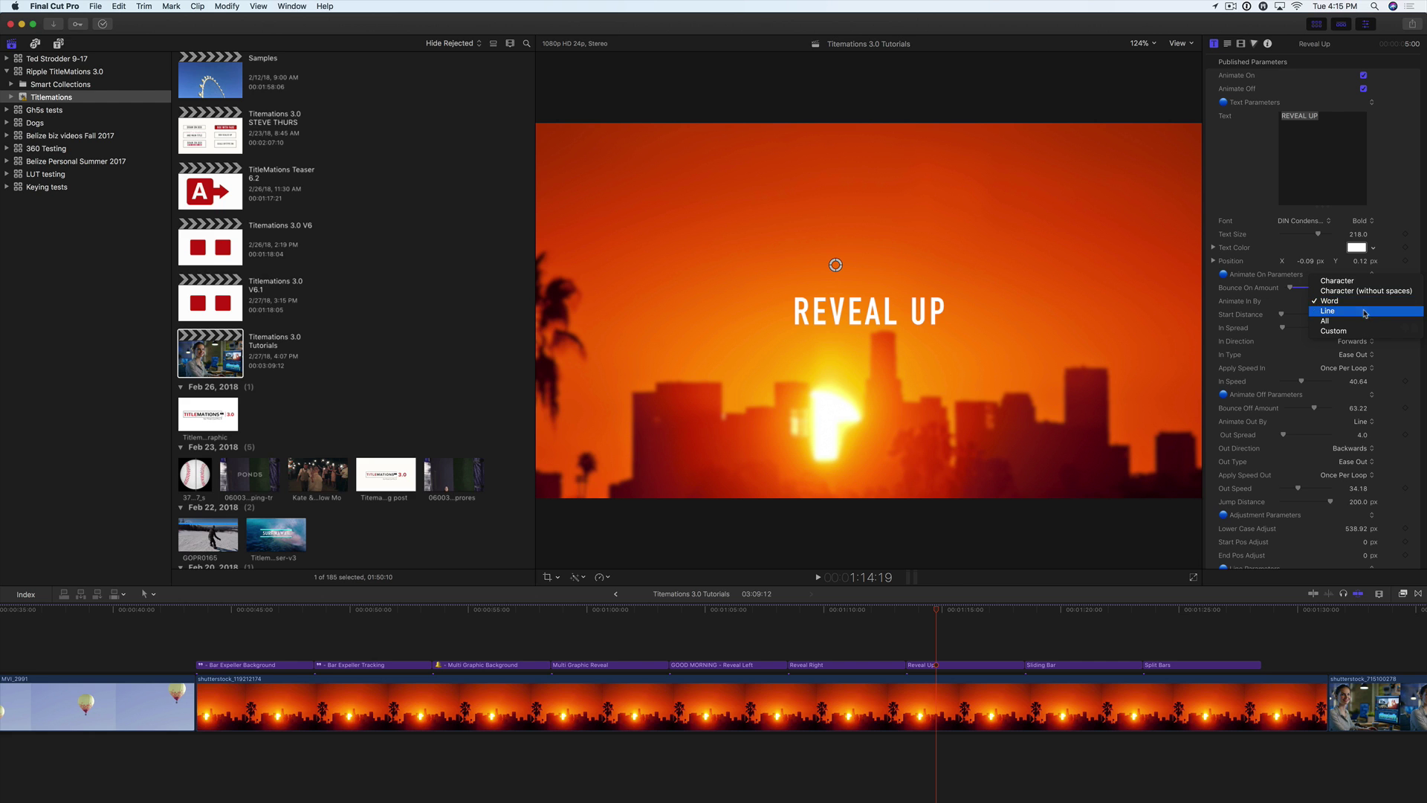
left_click(909, 611)
key("space")
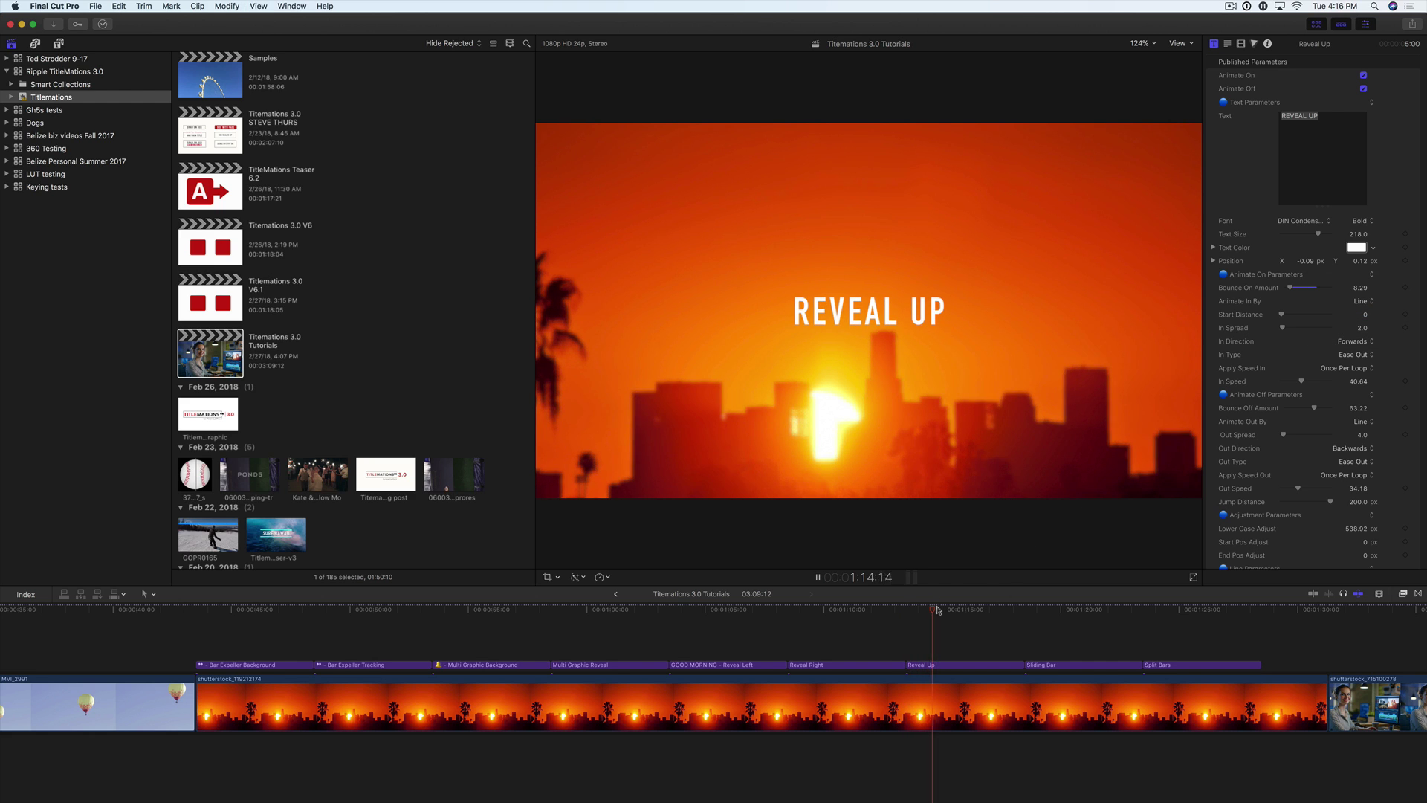
key("space")
Show the Reveal Up title's line, color it white, and shorten it to X -452 for Point 1 and about 452 for Point 2
scroll(1321, 360, "down", 5)
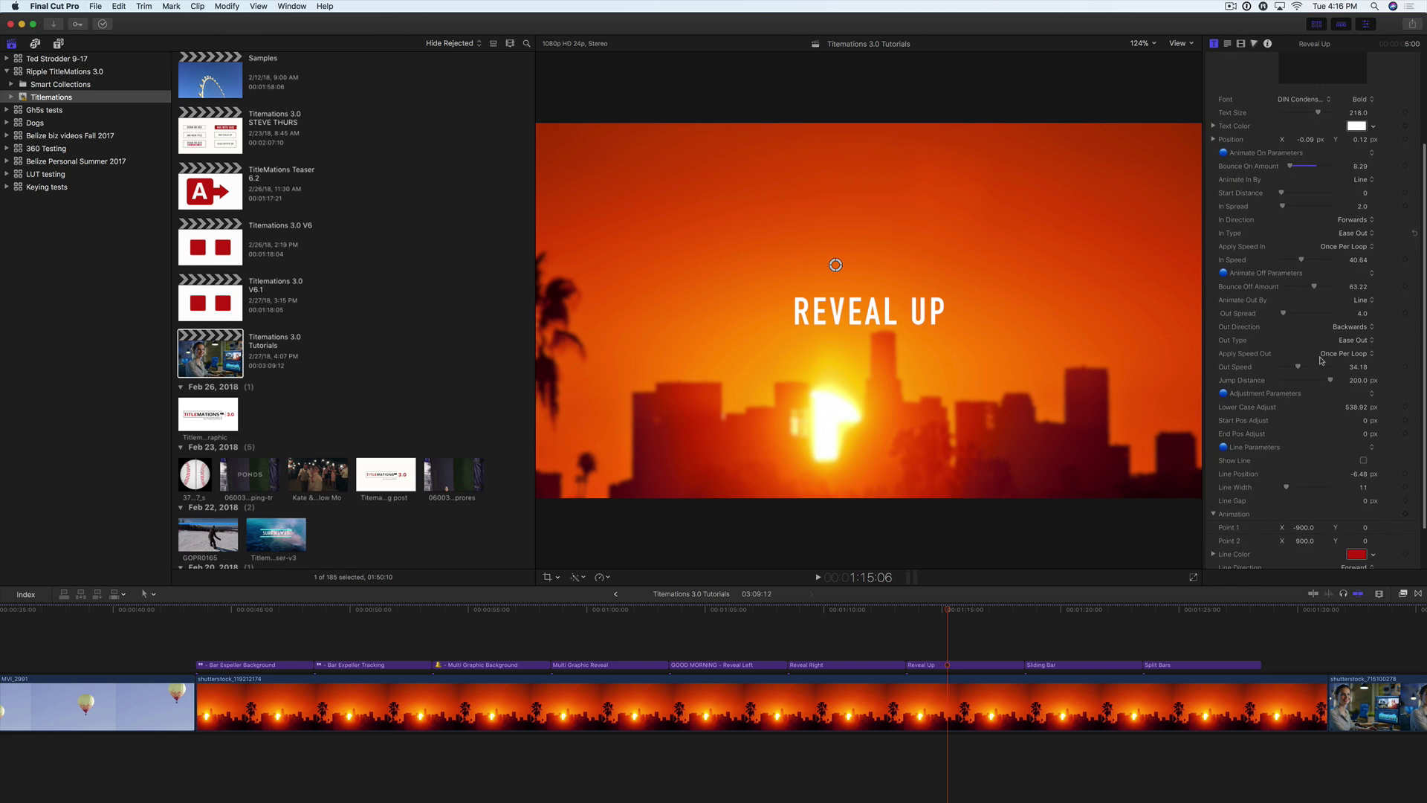
left_click(1363, 459)
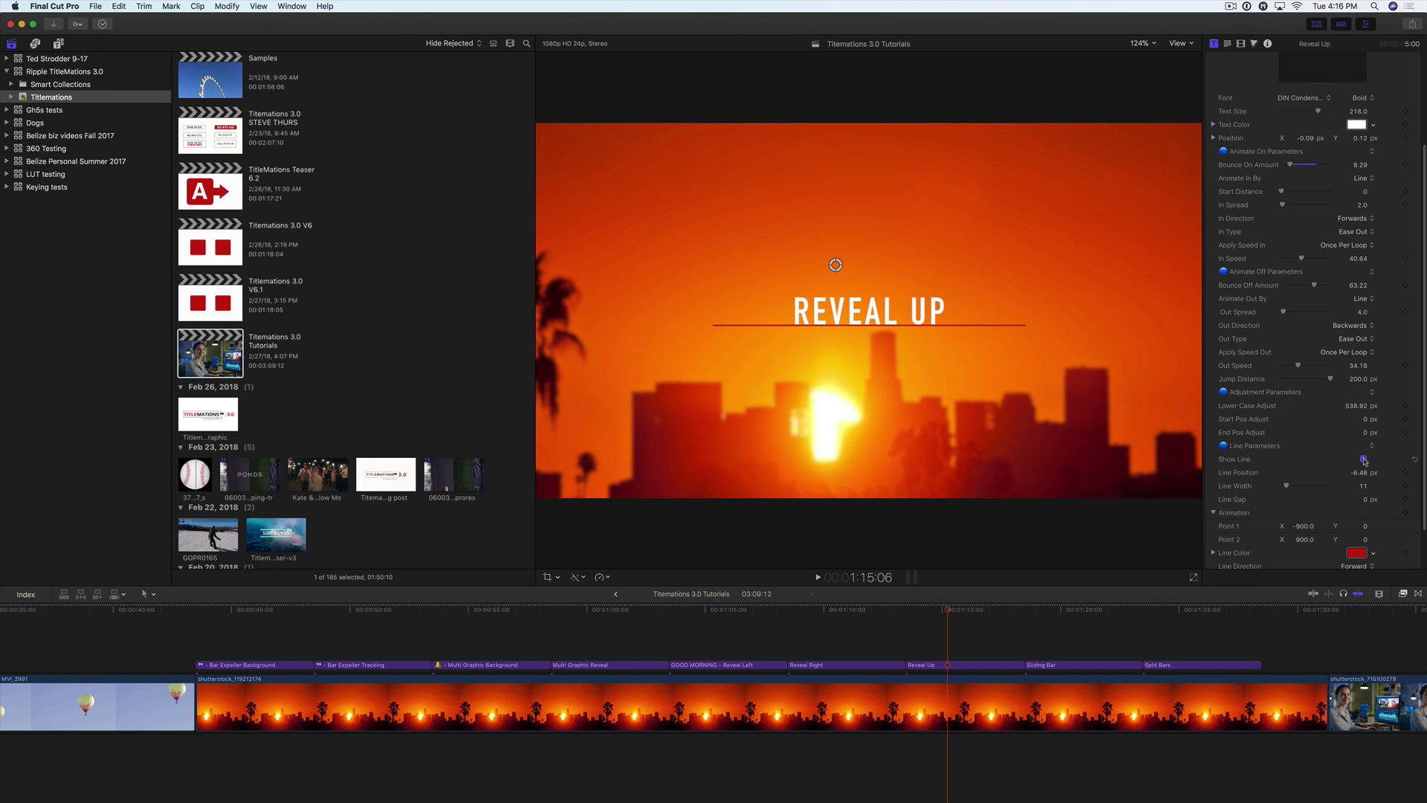
left_click(1373, 553)
left_click(1294, 576)
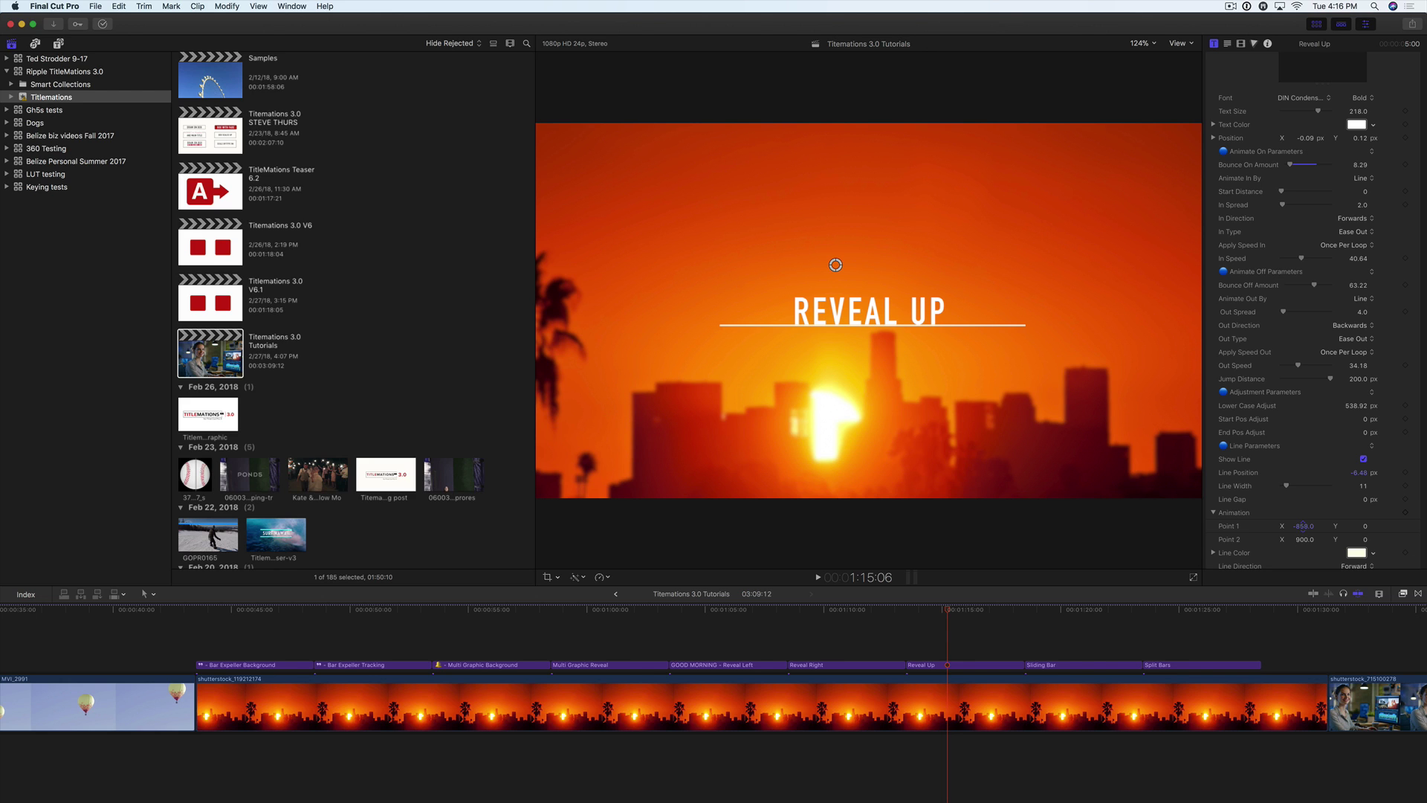
left_click_drag(1303, 524, 1304, 540)
Preview the Reveal Up title's opening with the shortened white line
left_click(908, 612)
key("space")
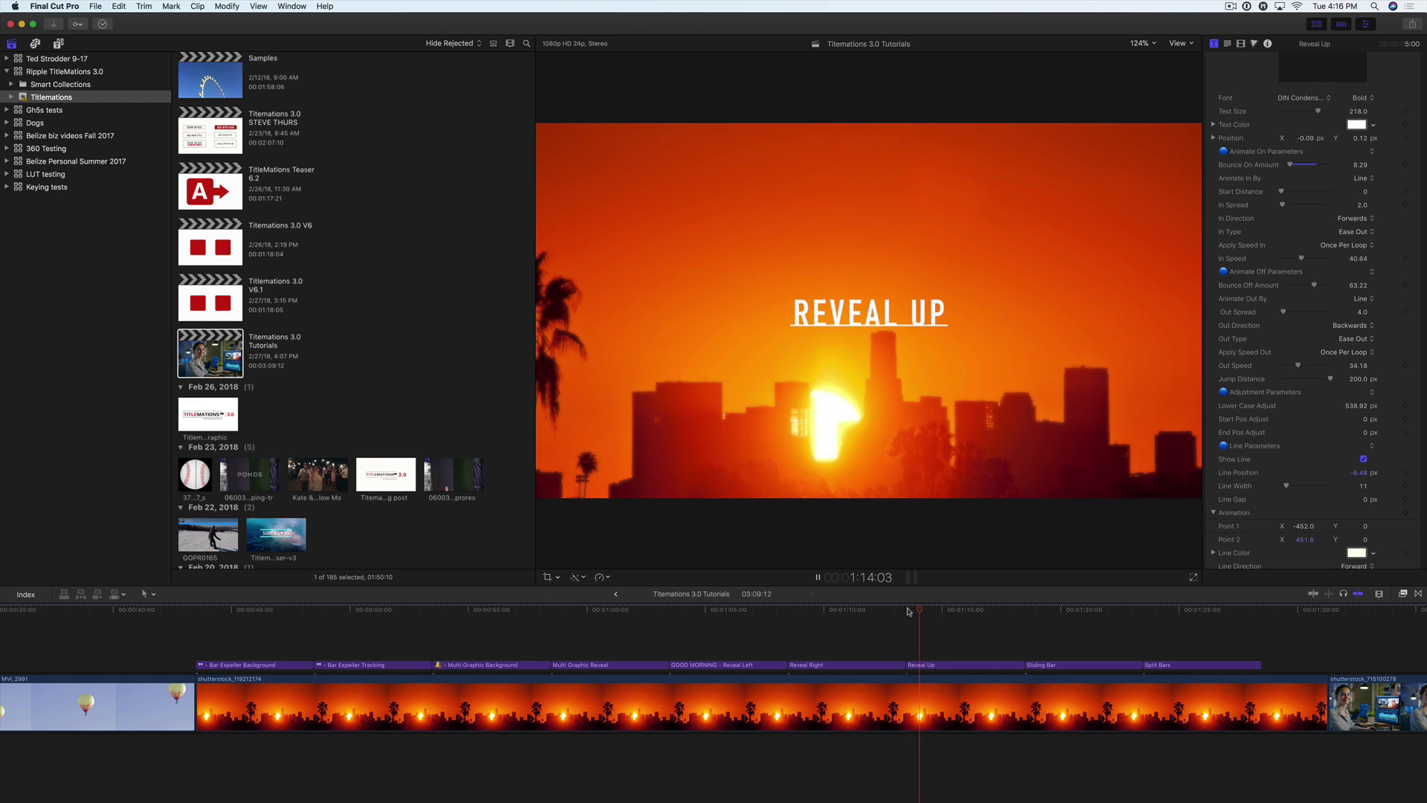
key("space")
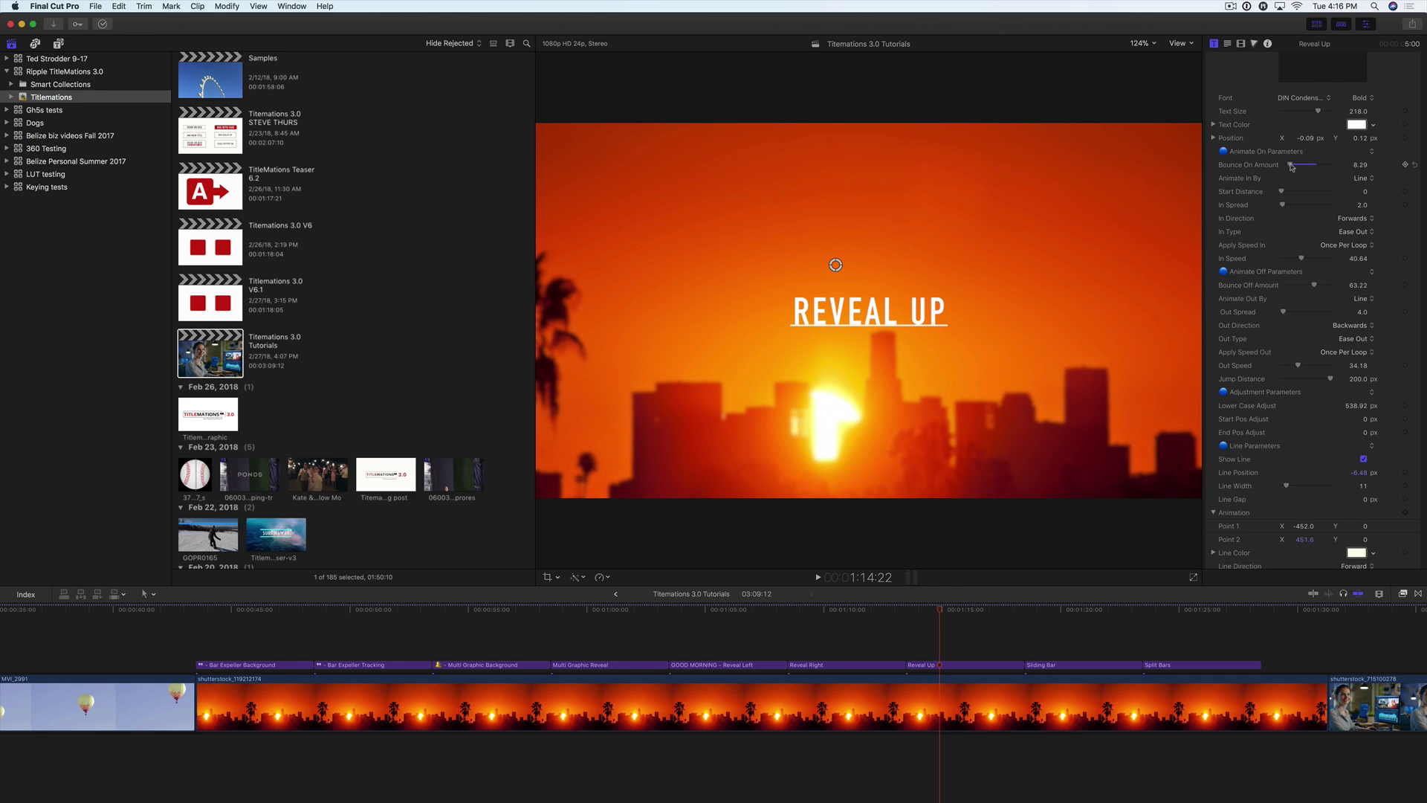
Raise the Bounce On Amount to 35.62, play the title from its start, and return to the revealed text
left_click_drag(1290, 166, 1298, 167)
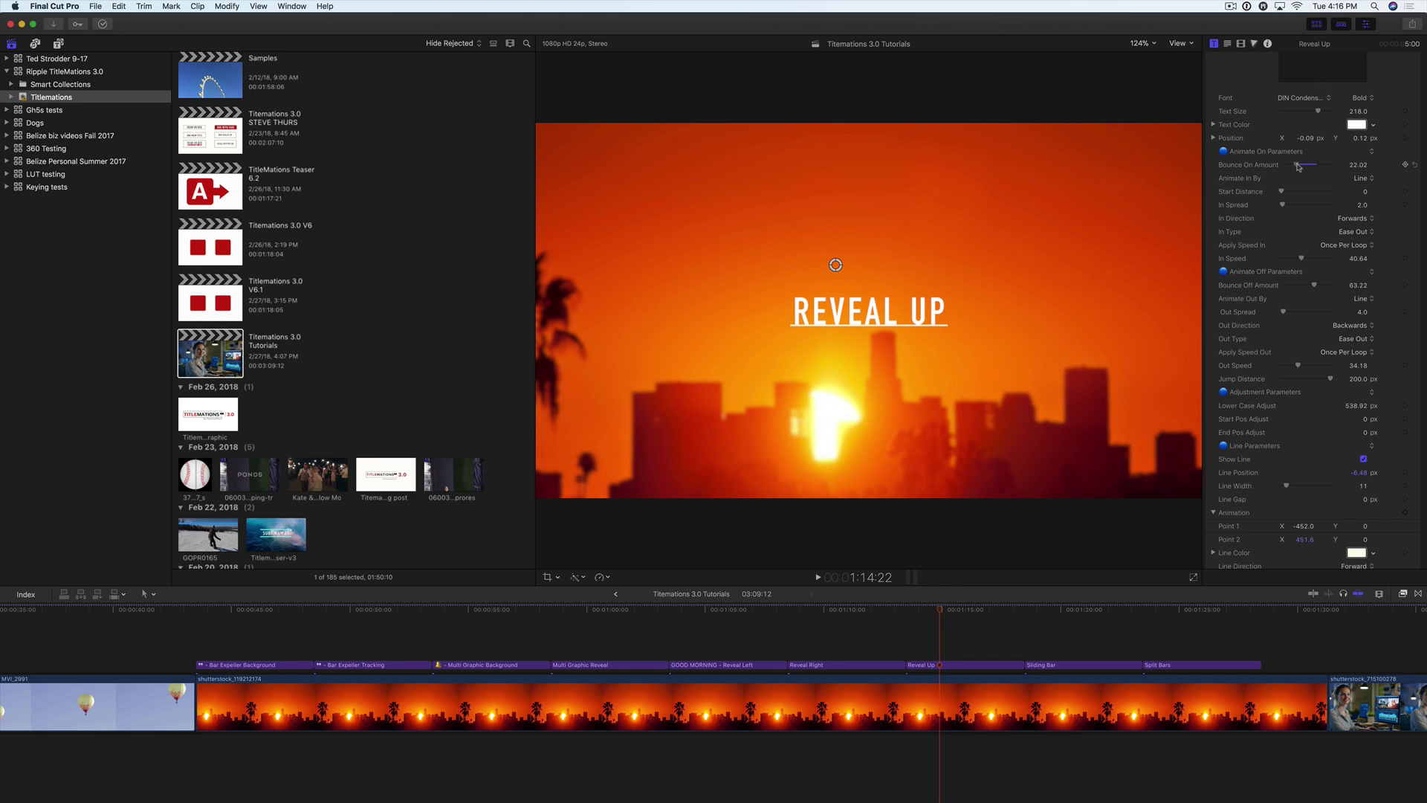
left_click(908, 611)
key("space")
key("space")
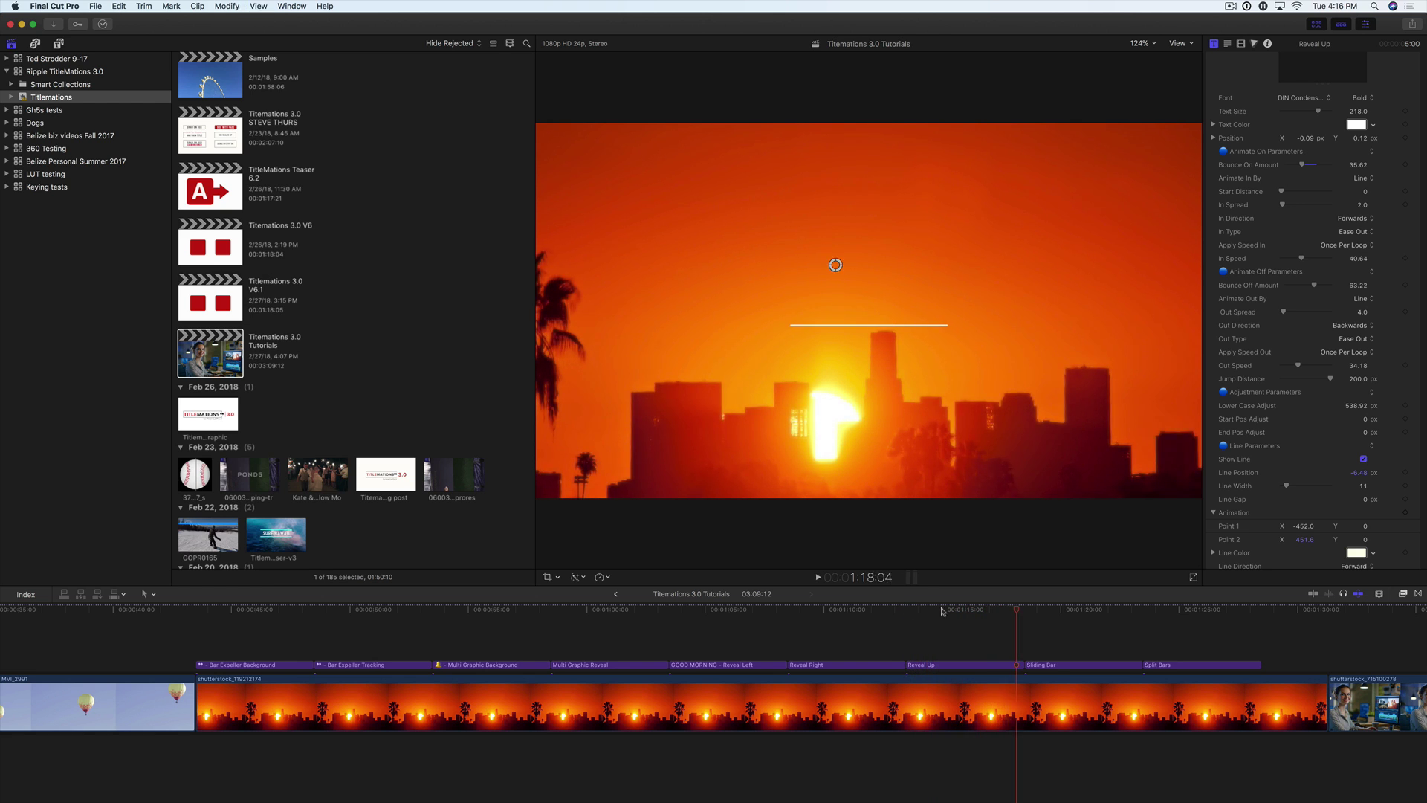
left_click(956, 611)
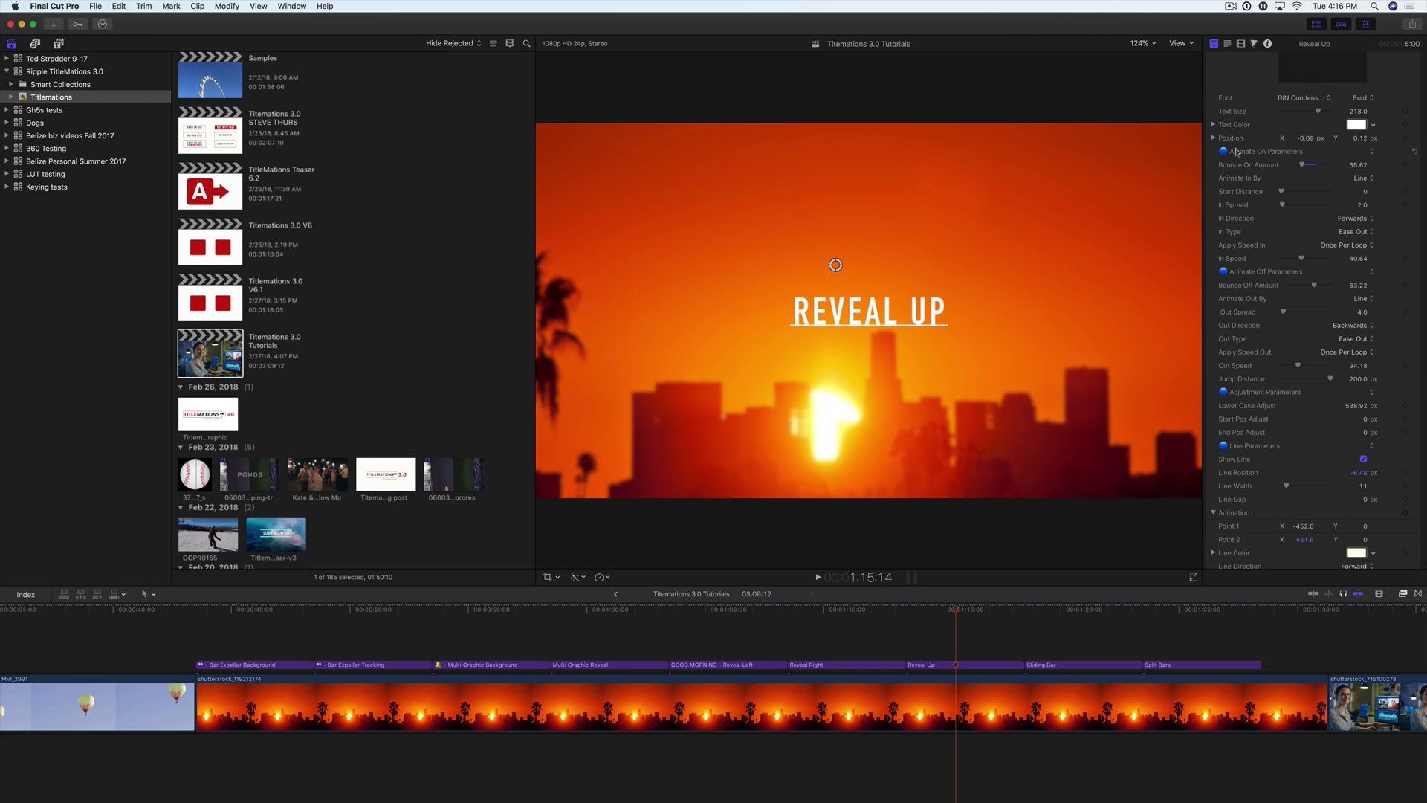
Set the title to animate in by Character, with In Spread at 22 and Bounce On Amount at 54.77
scroll(1238, 142, "up", 5)
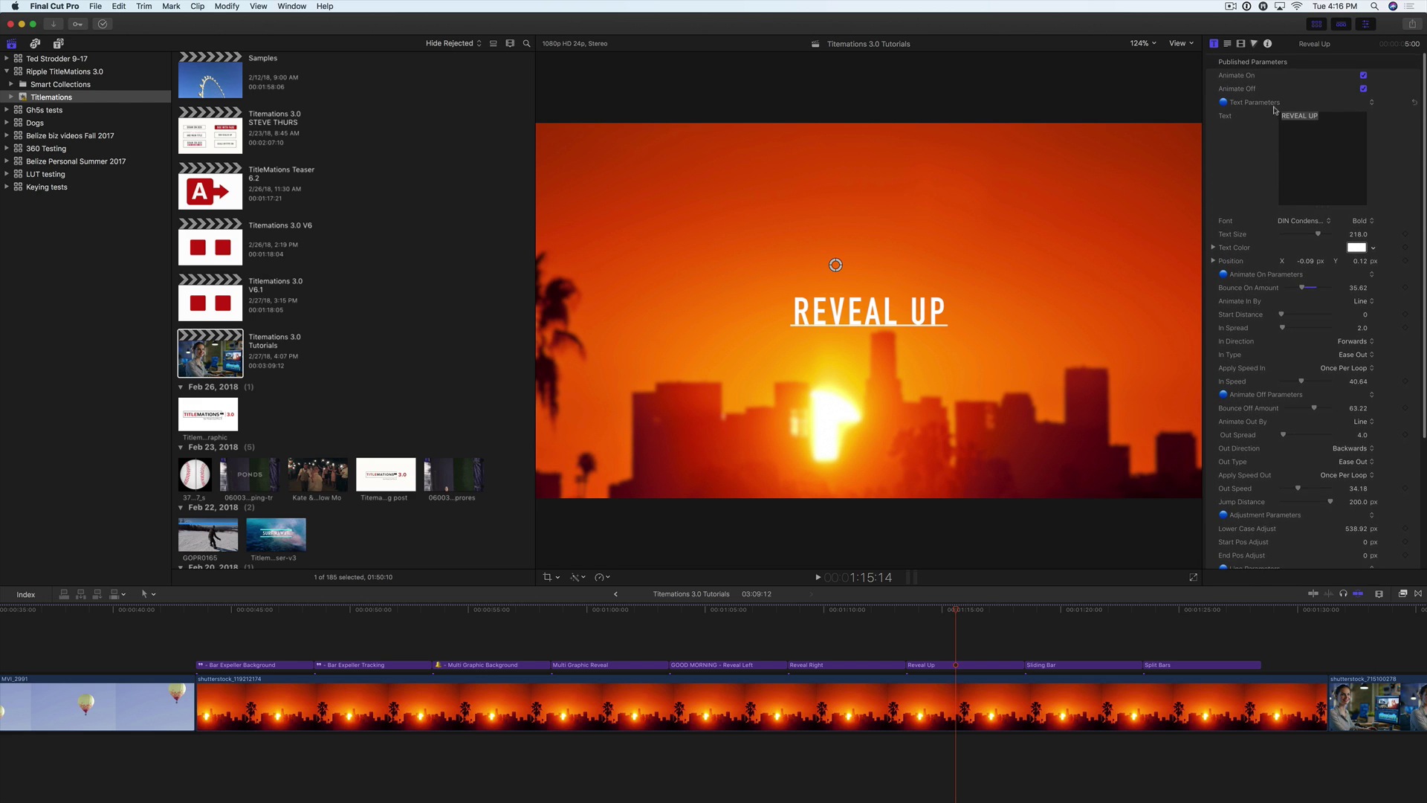
scroll(1248, 285, "down", 2)
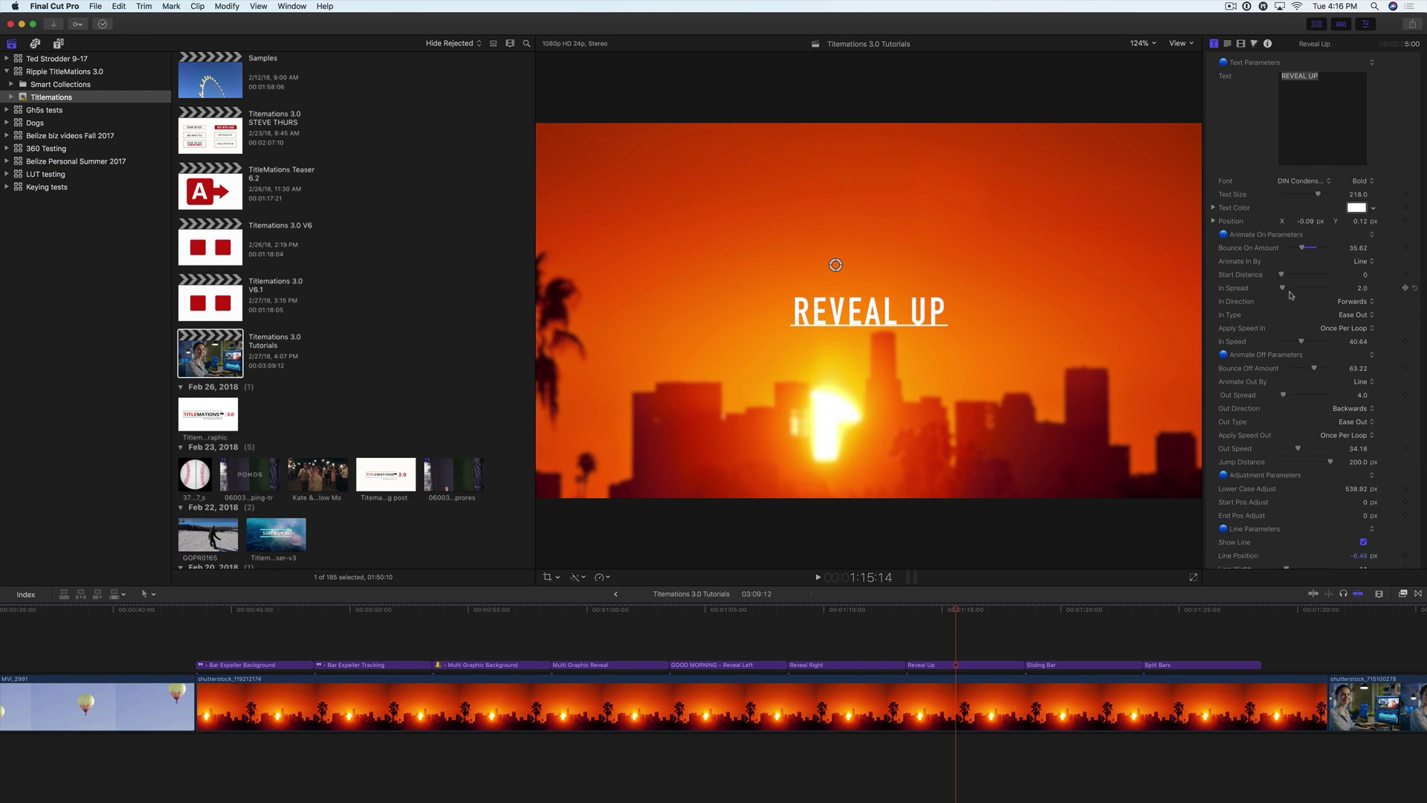
left_click(1363, 262)
left_click(1349, 234)
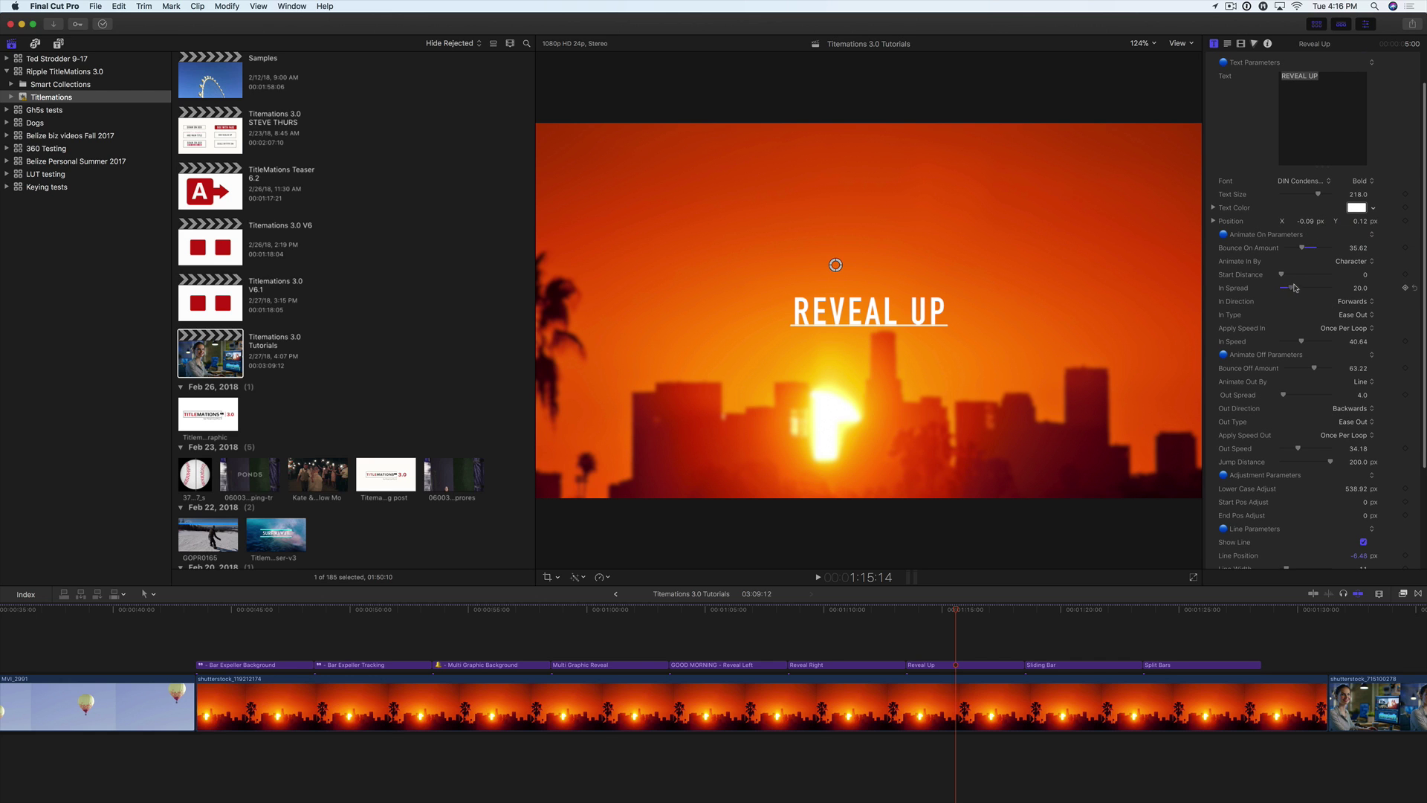
left_click(1295, 287)
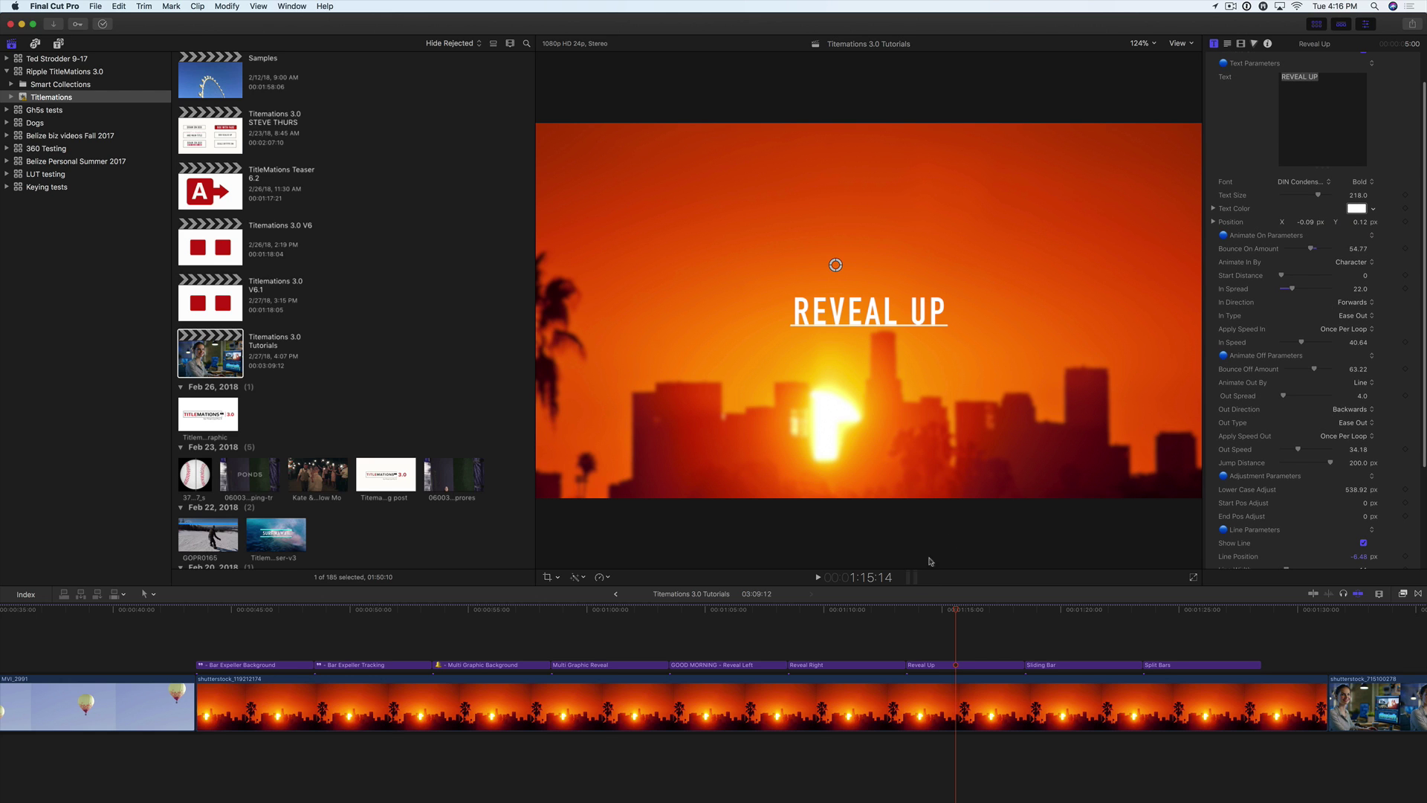
Preview the character-by-character opening of the Reveal Up title from its start
left_click(906, 611)
key("space")
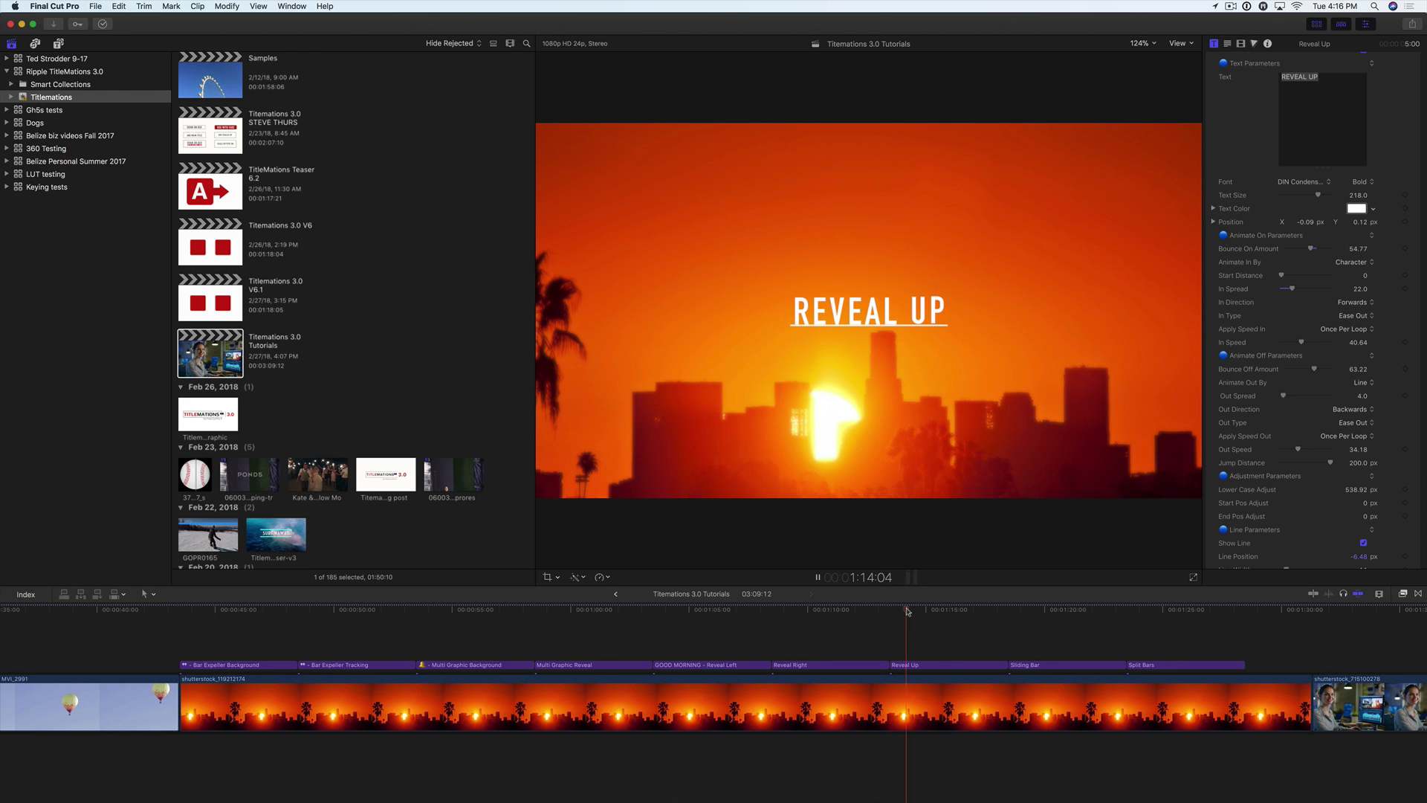
left_click(891, 612)
key("space")
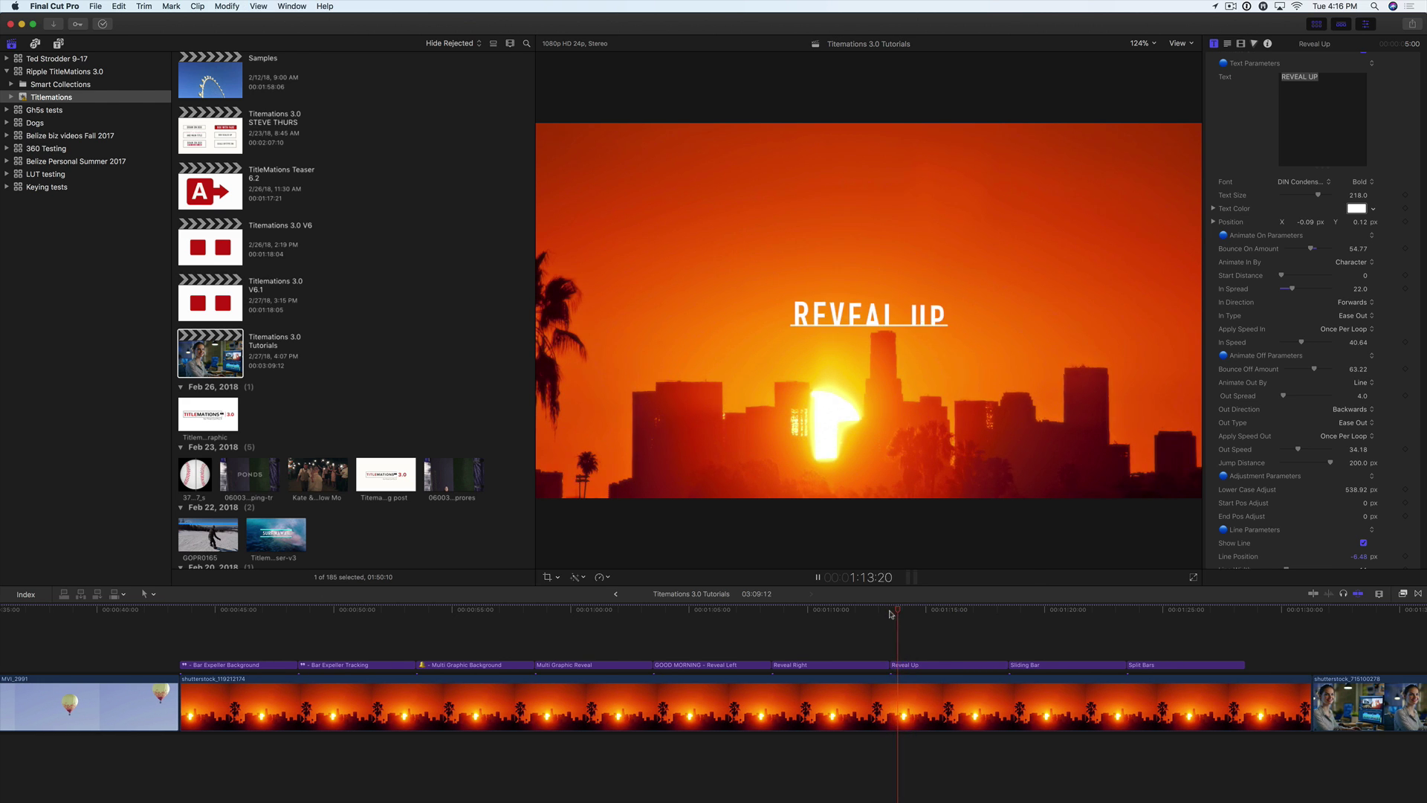
key("space")
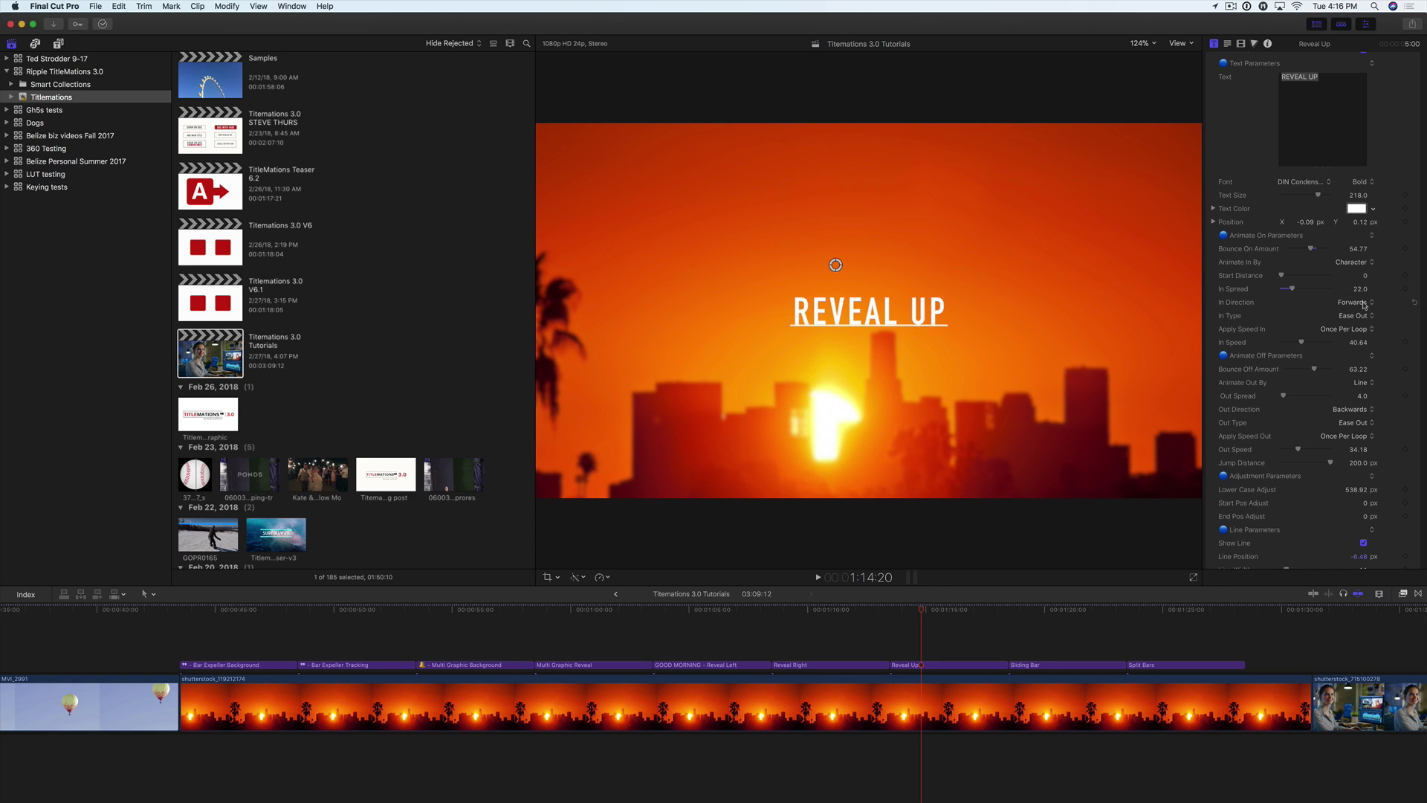
Set the In Direction to Center to Ends, Bounce On Amount to about 86, and In Spread to 4
left_click(1365, 303)
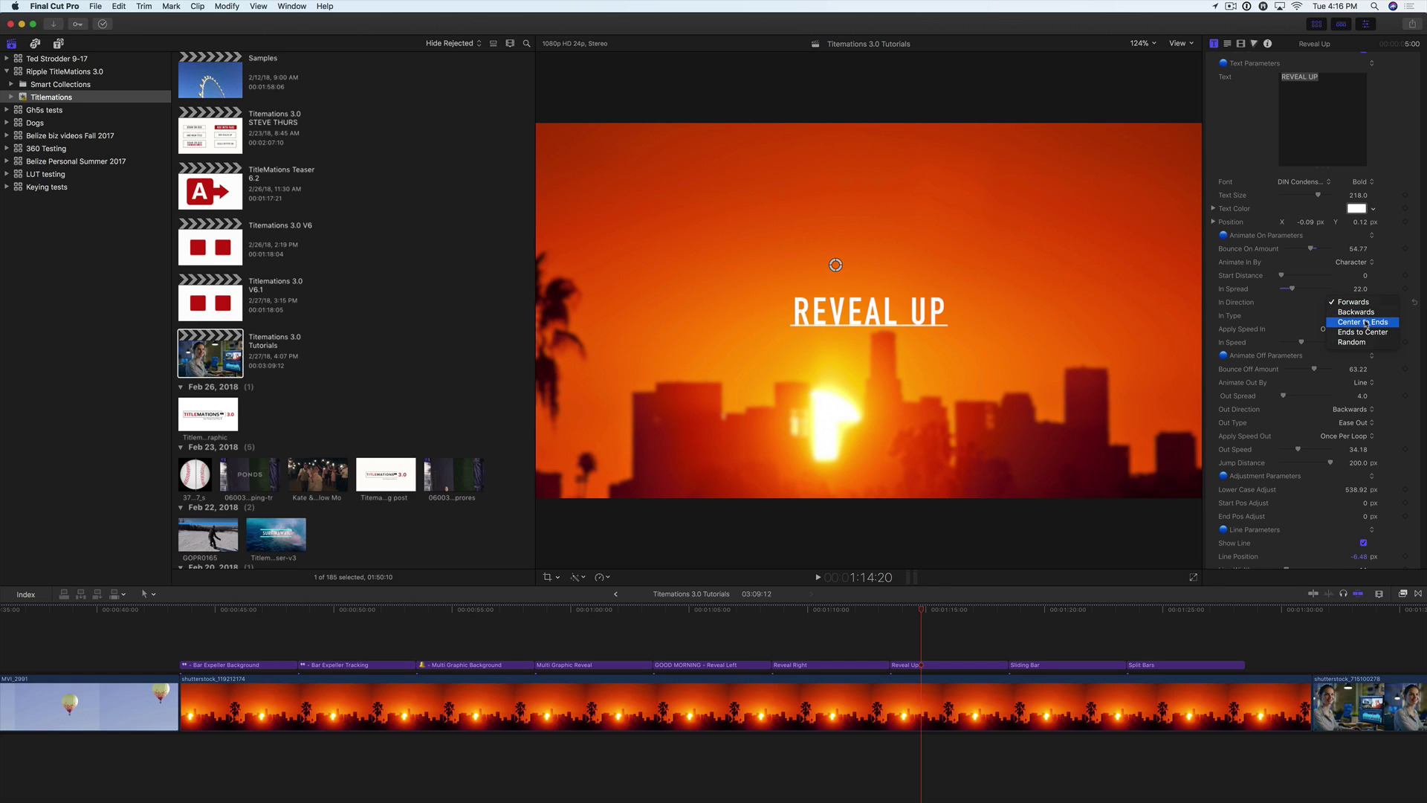
left_click(1366, 324)
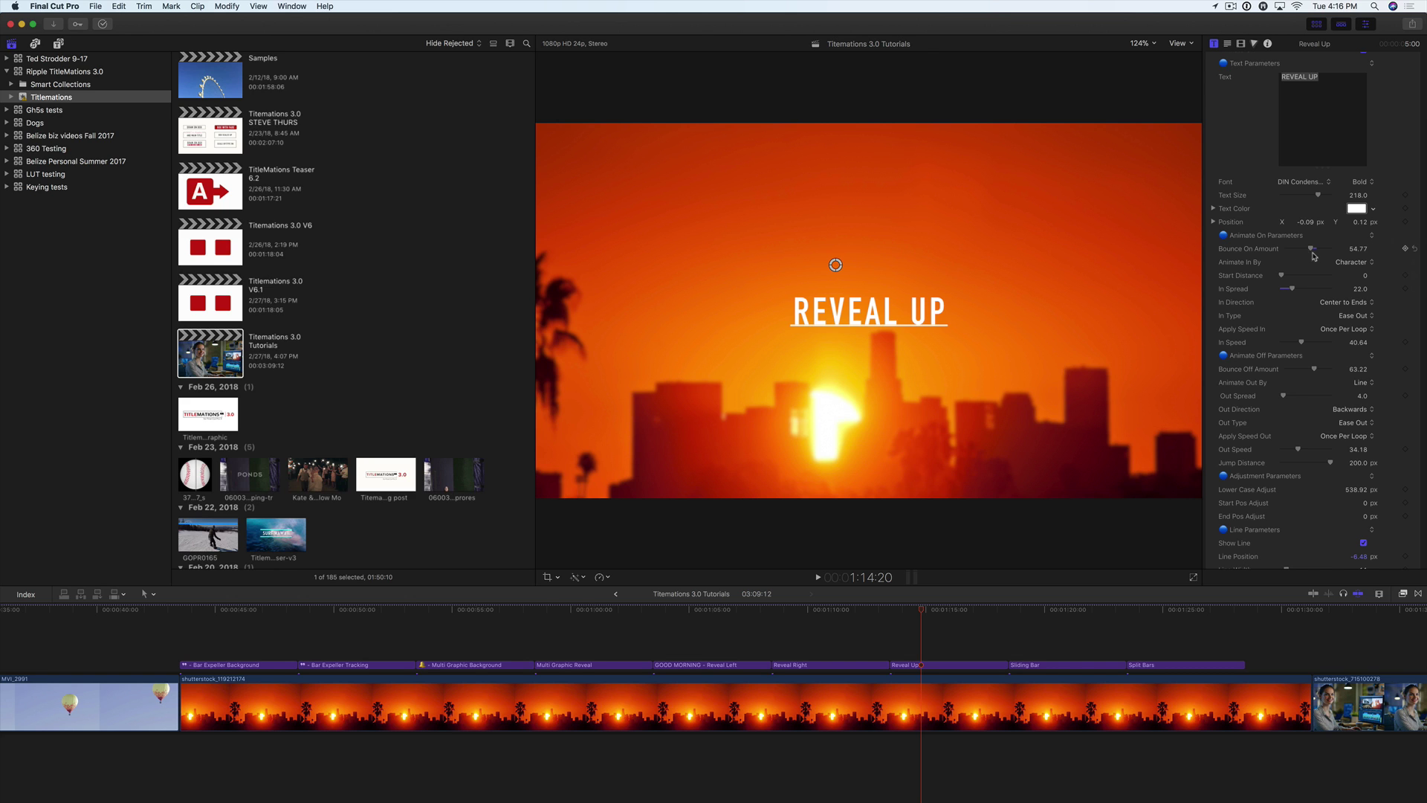
left_click_drag(1316, 250, 1326, 251)
Play the Reveal Up title's opening repeatedly to review the center-to-ends bounce
key("shift+slash")
key("shift+slash")
key("space")
left_click(891, 610)
key("shift+slash")
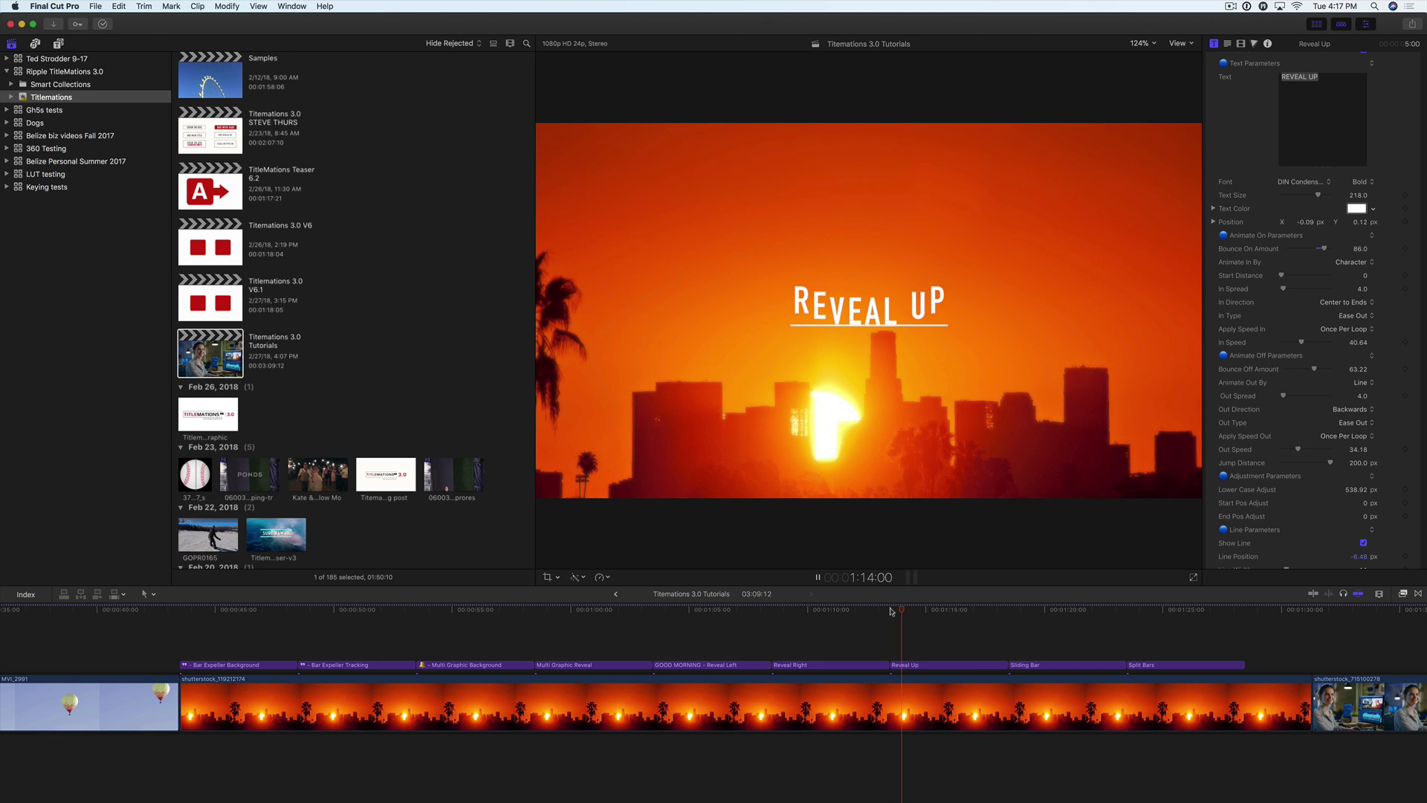
key("space")
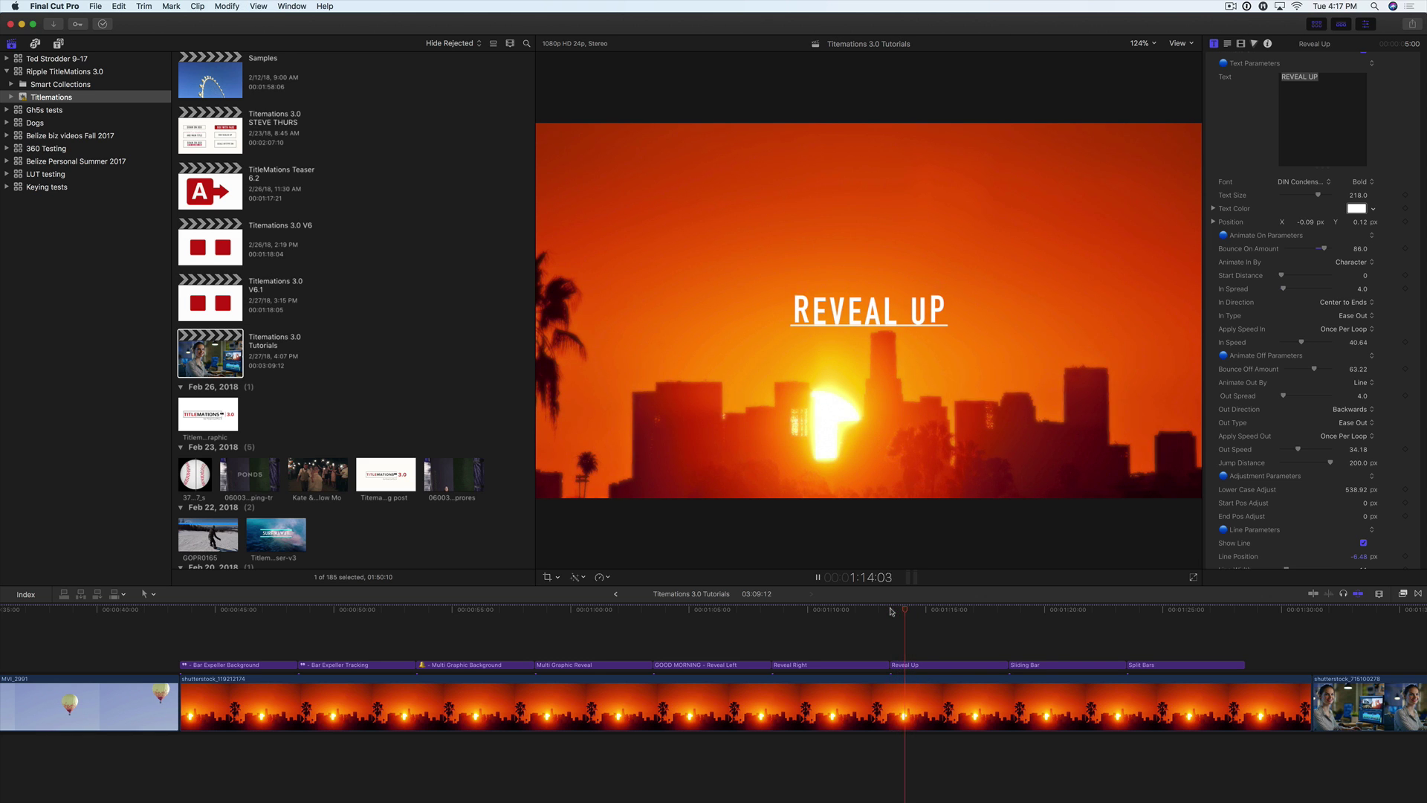
left_click(891, 611)
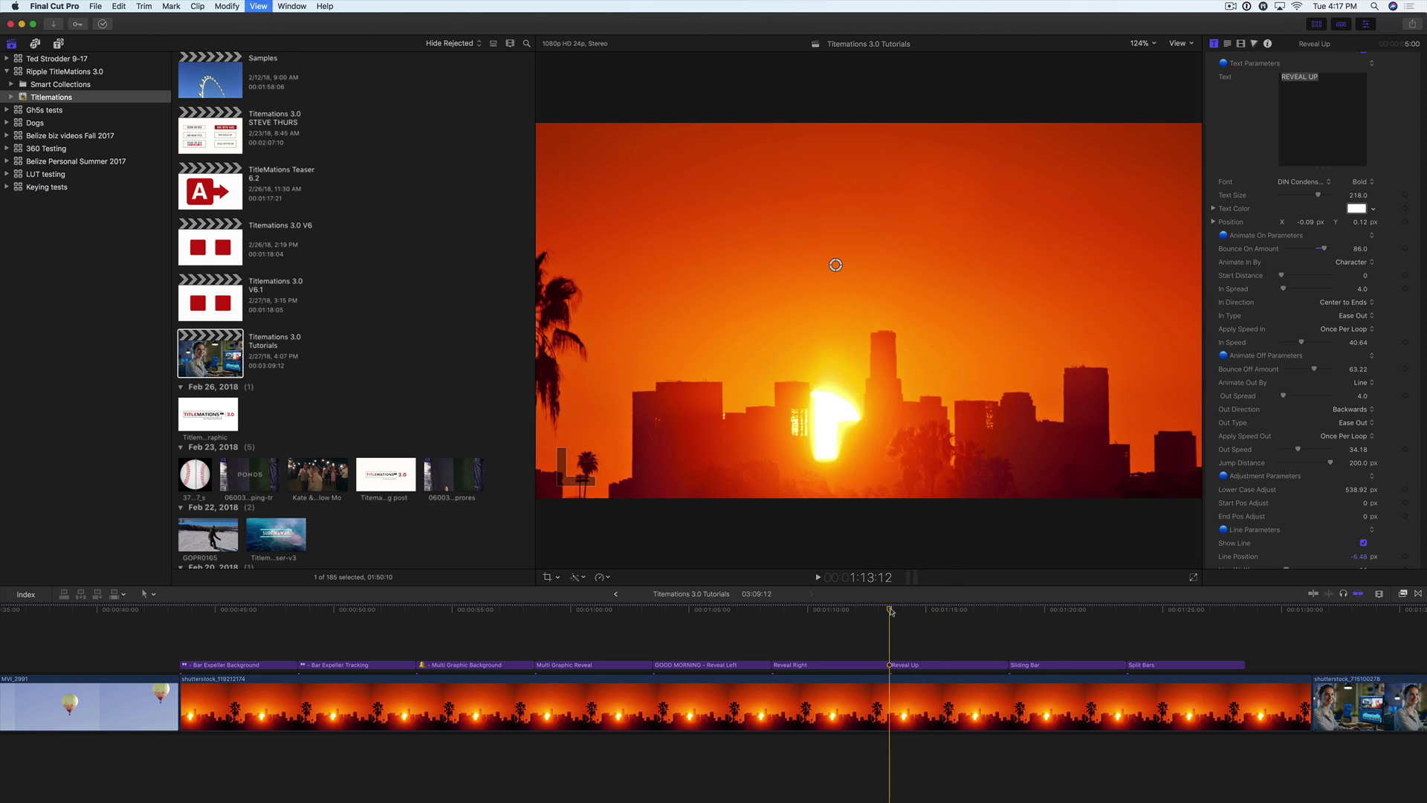
key("space")
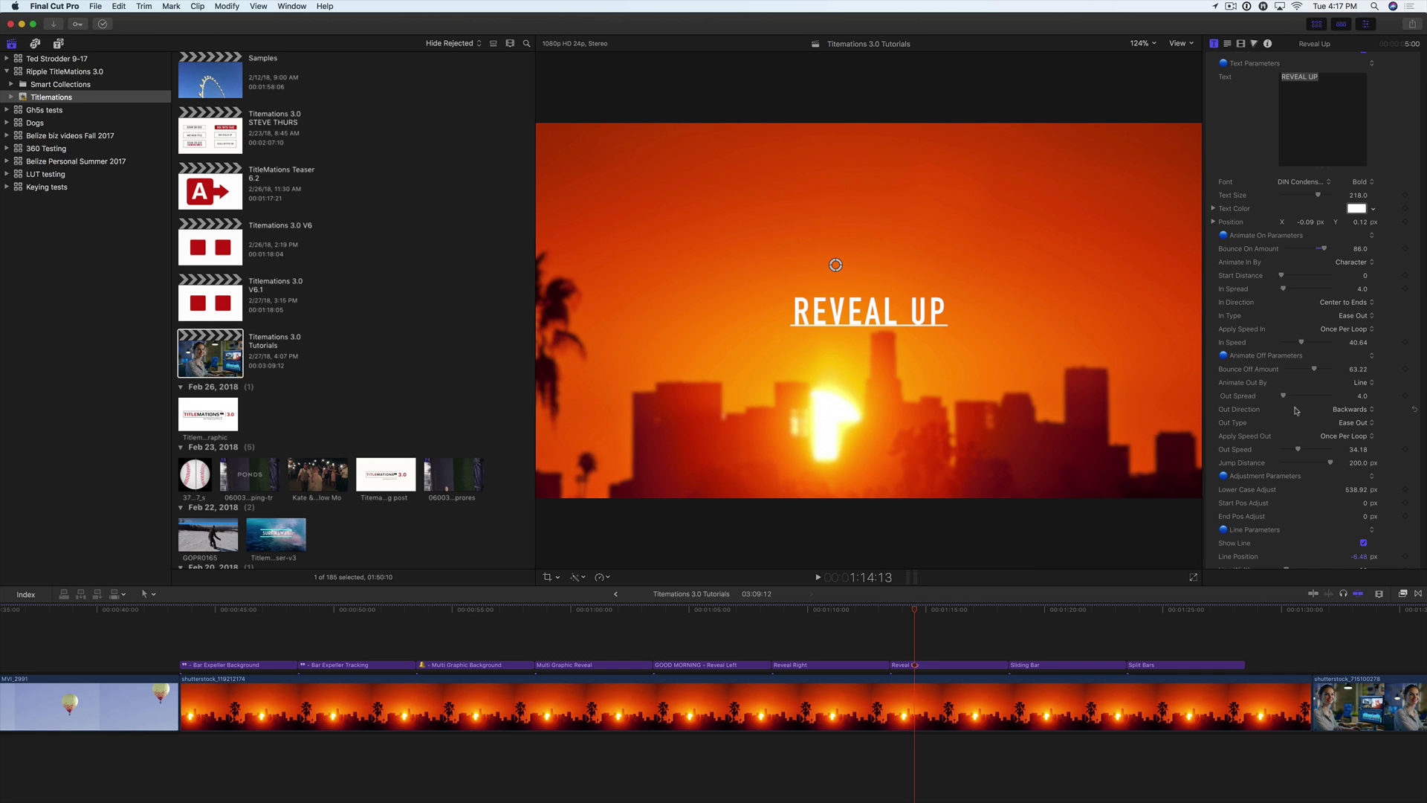
Append a lowercase g to the REVEAL UP text and change the font to Futura
scroll(1295, 410, "down", 3)
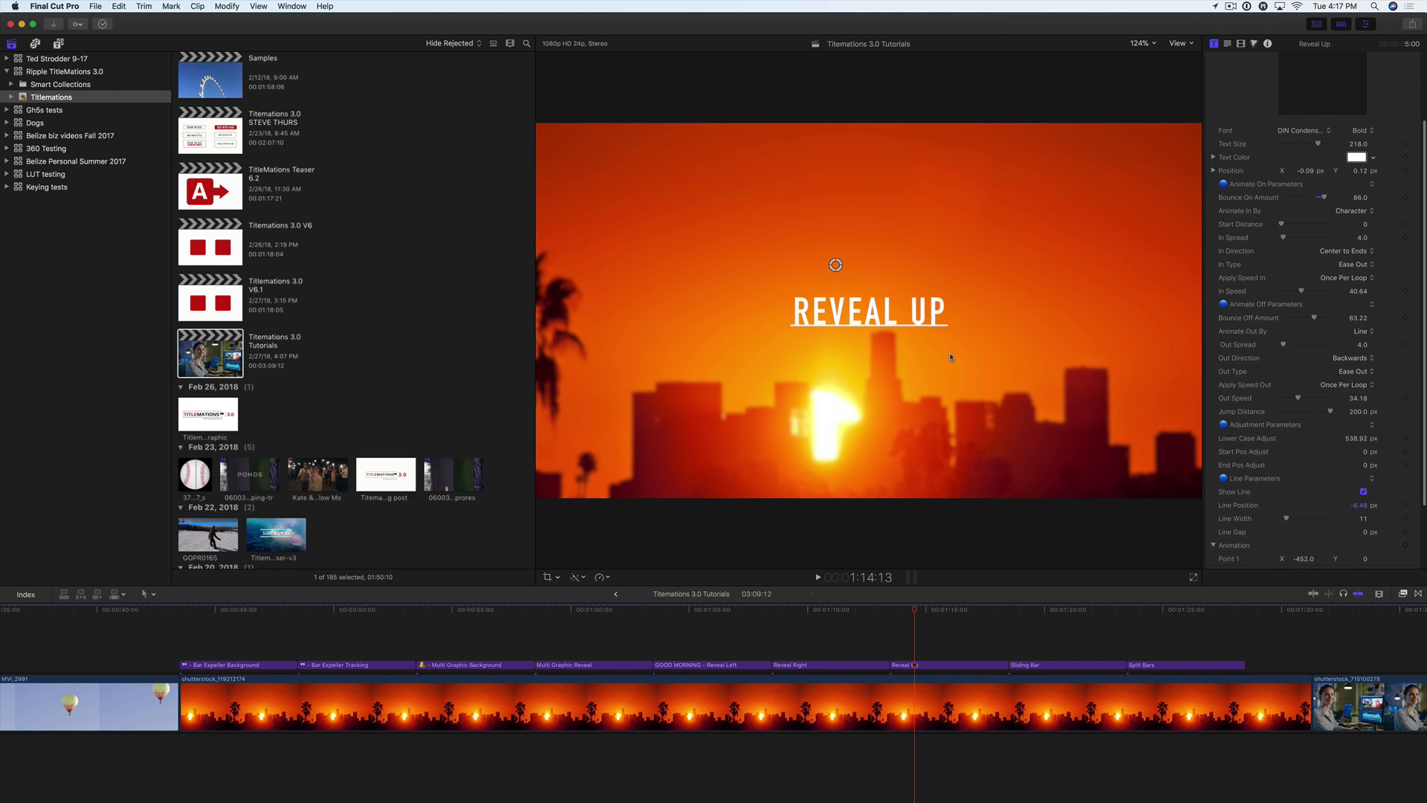
scroll(1323, 156, "up", 5)
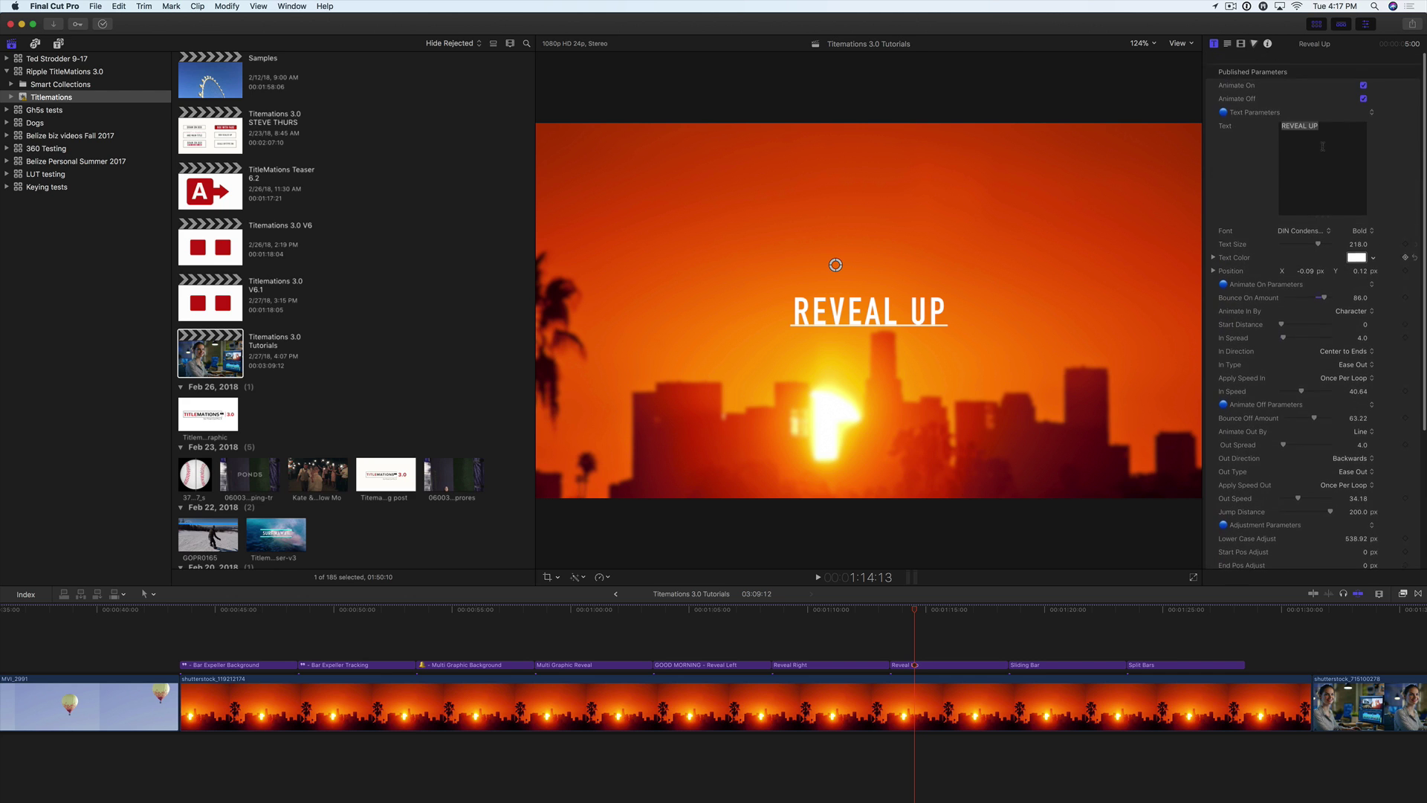
left_click(1325, 117)
left_click(1324, 117)
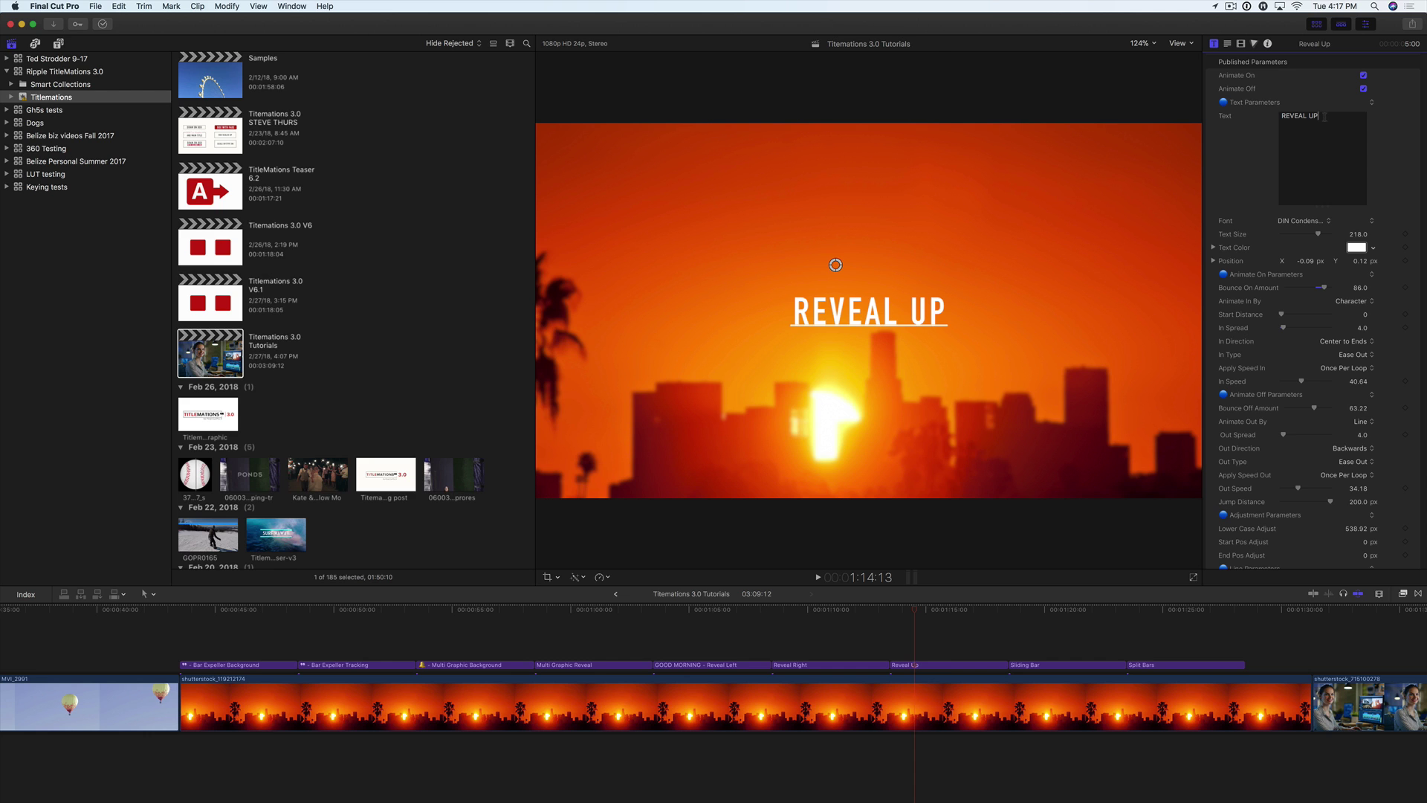
type("G")
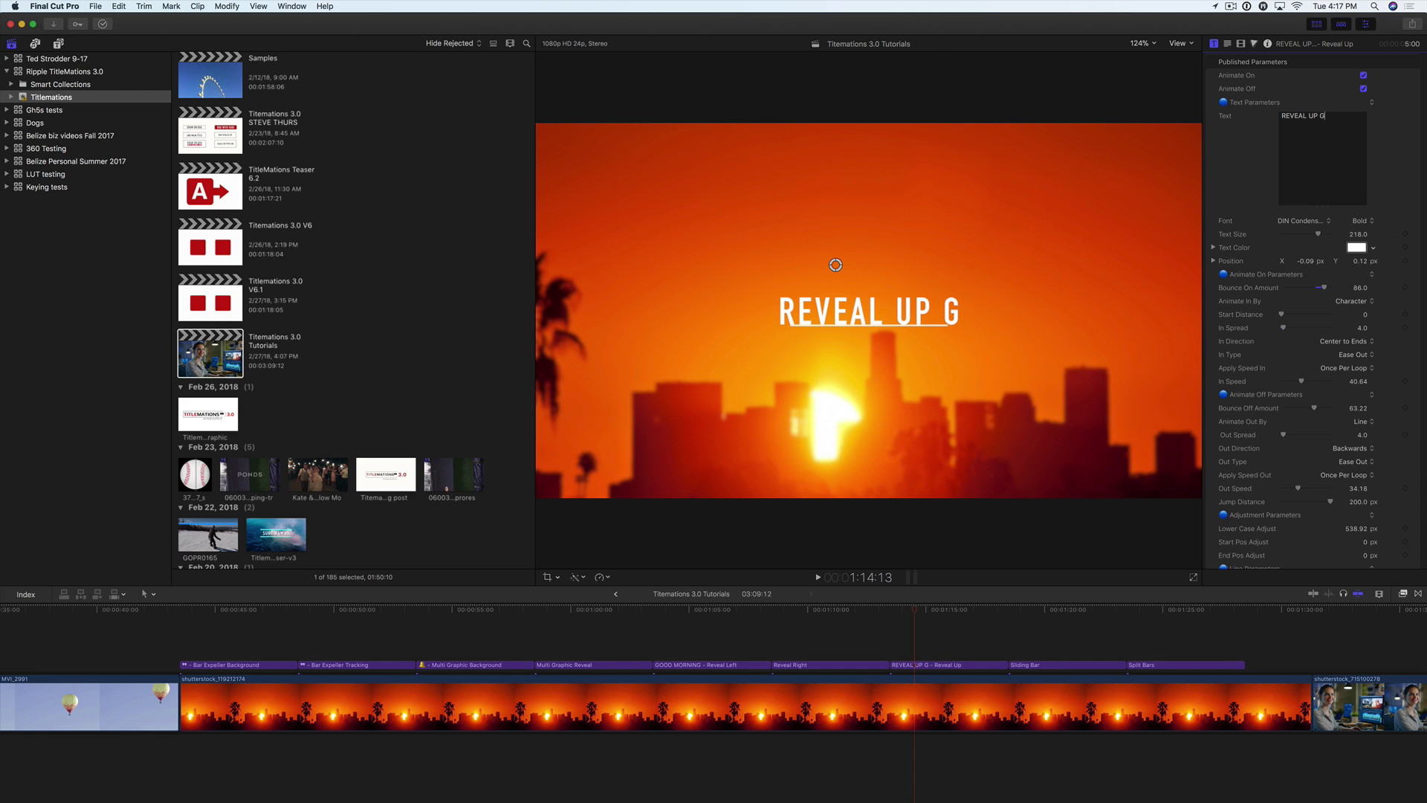
left_click(1309, 220)
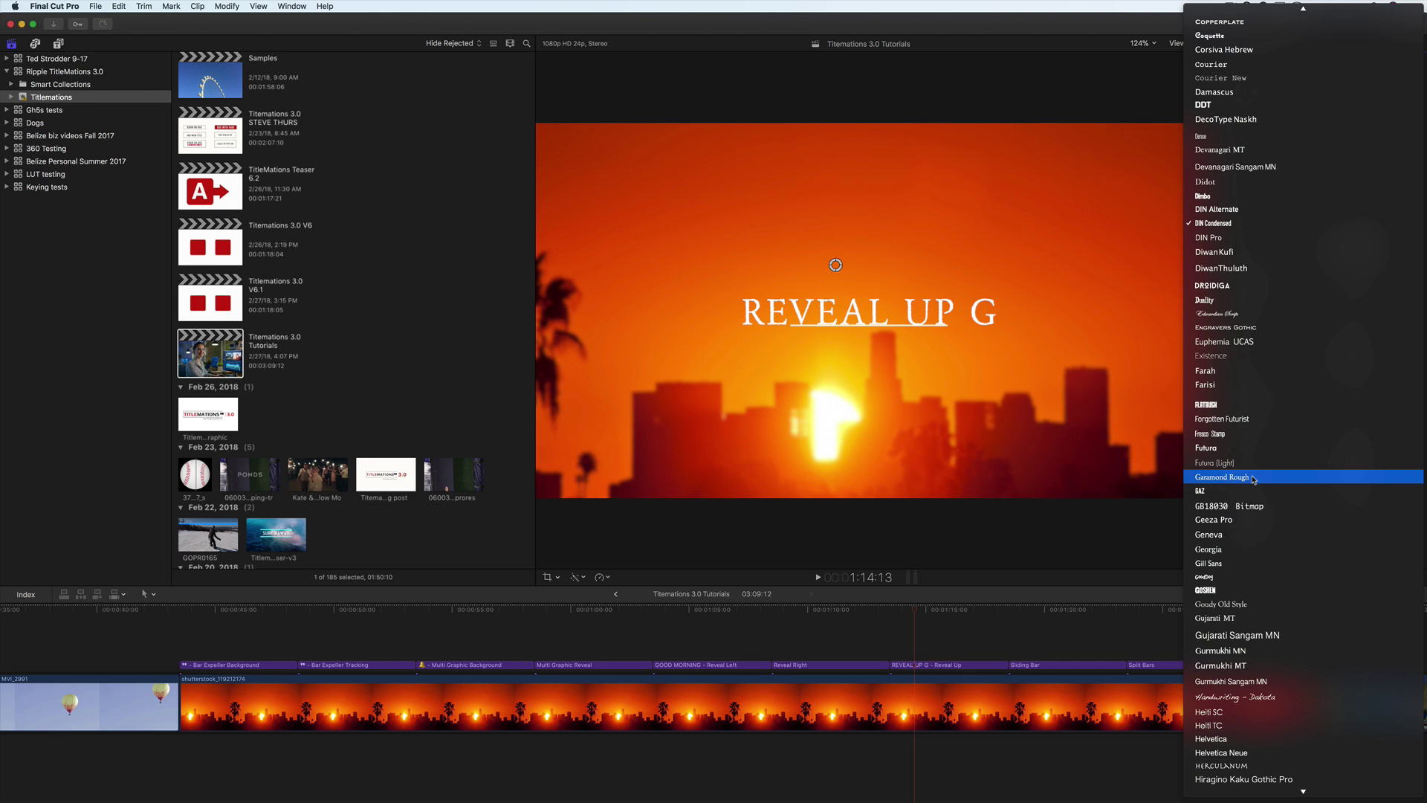
left_click(1247, 452)
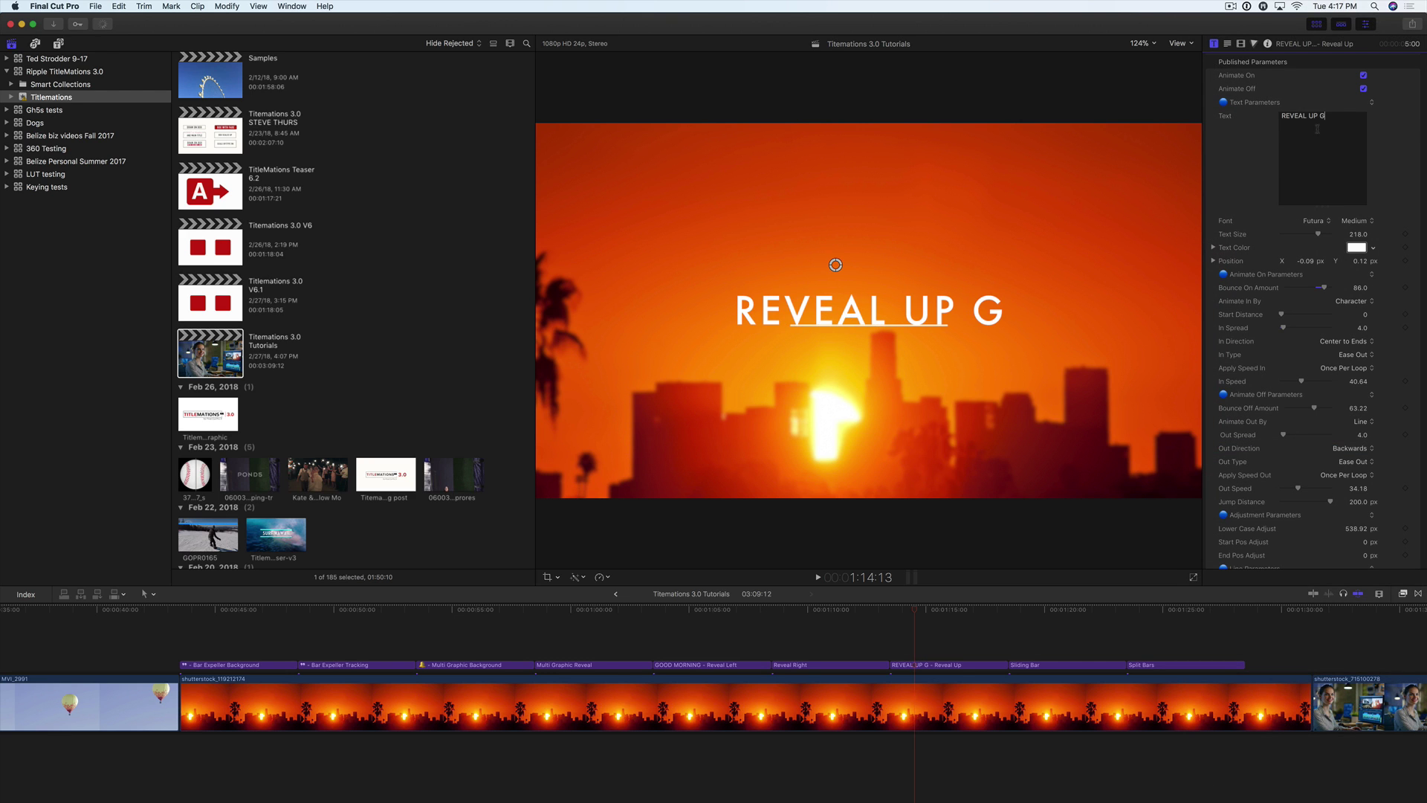
key("BackSpace")
type("g")
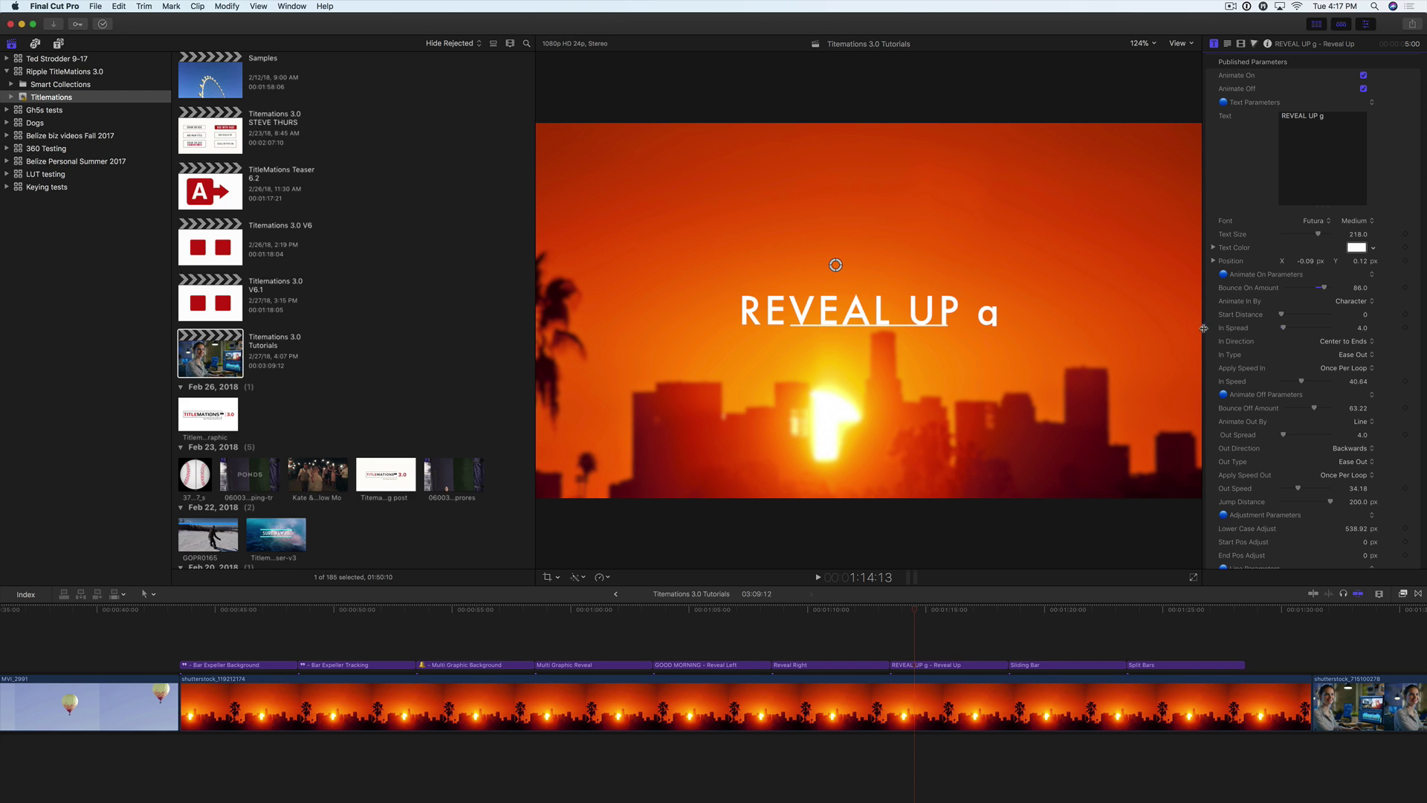
Set Lower Case Adjust to 479.58 px so the g's descender shows, and move the playhead near the title's start
scroll(1306, 507, "down", 3)
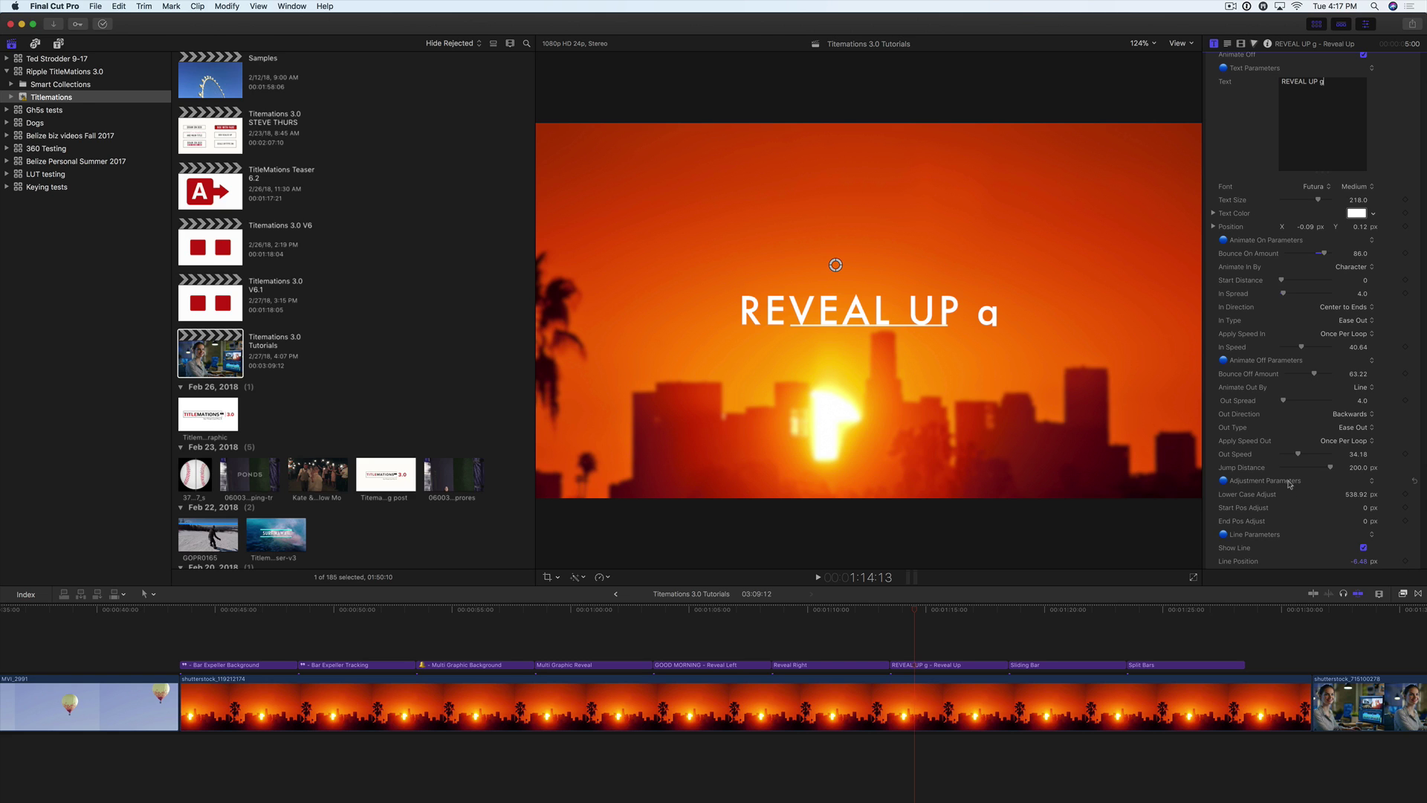
left_click_drag(1356, 494, 1331, 495)
left_click_drag(894, 610, 912, 611)
Add a second line of text reading REVEAL UP g to the Reveal Up title
left_click(1330, 81)
key("Return")
type("REVEAL UP g")
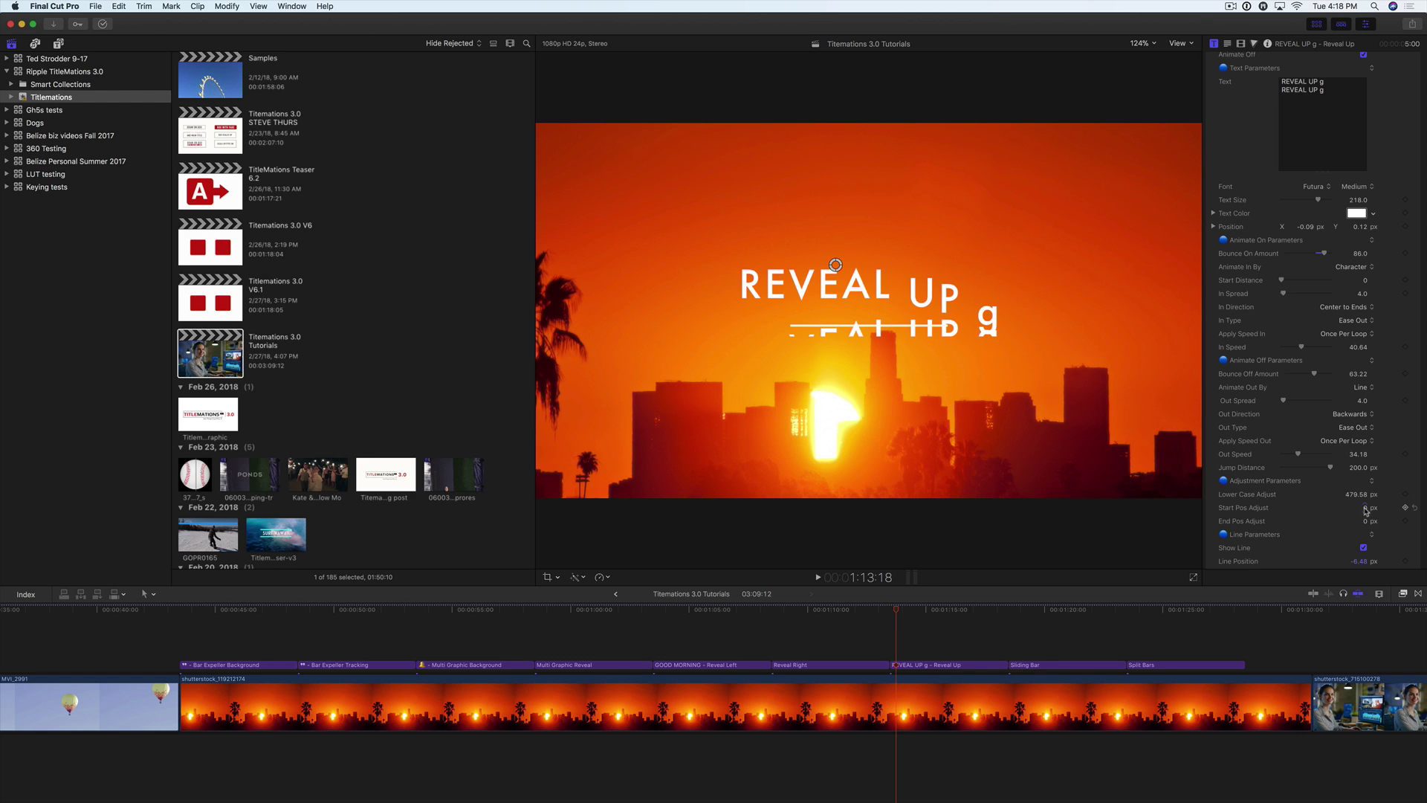
Set Start Pos Adjust to -726.18 px and play the Reveal Up title's opening
left_click_drag(1366, 510, 1219, 511)
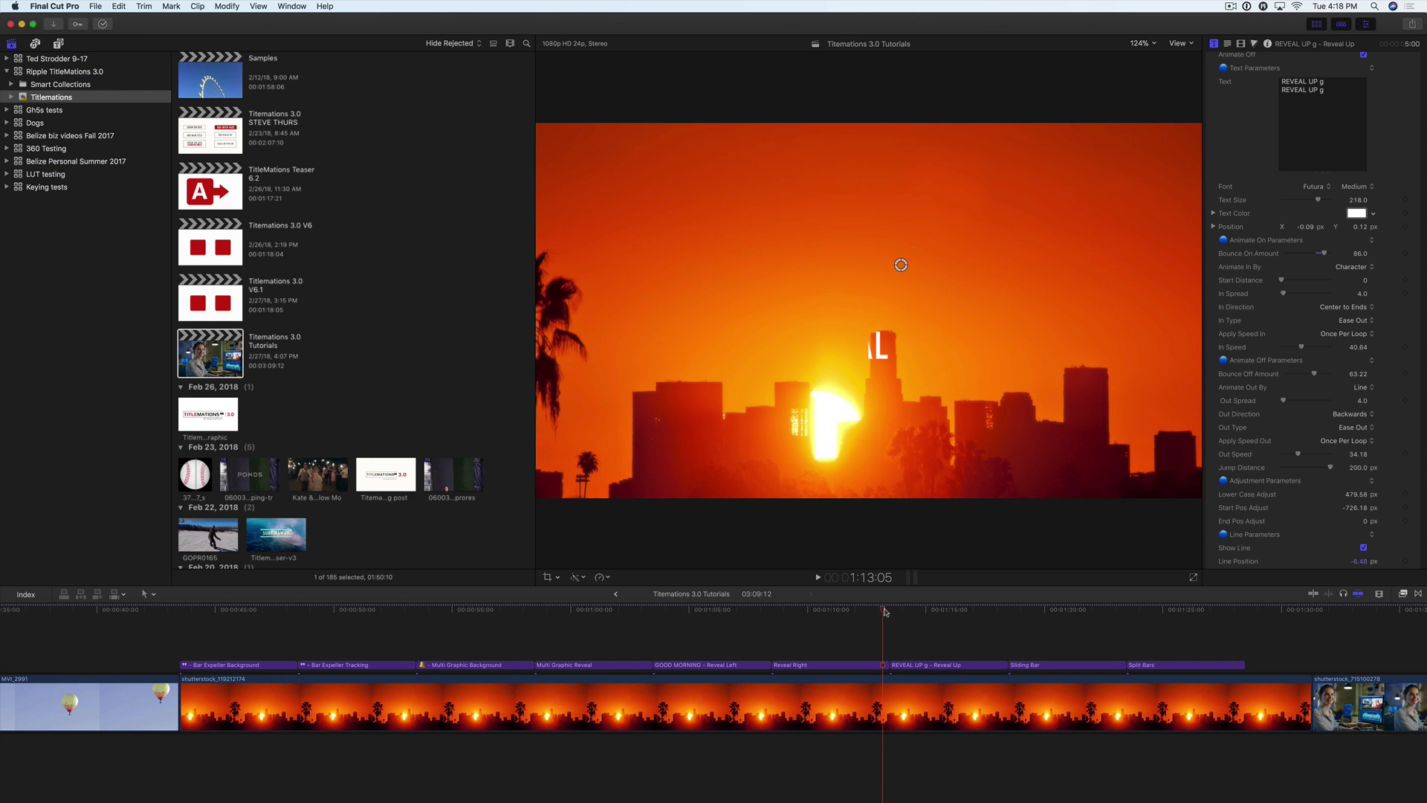
key("space")
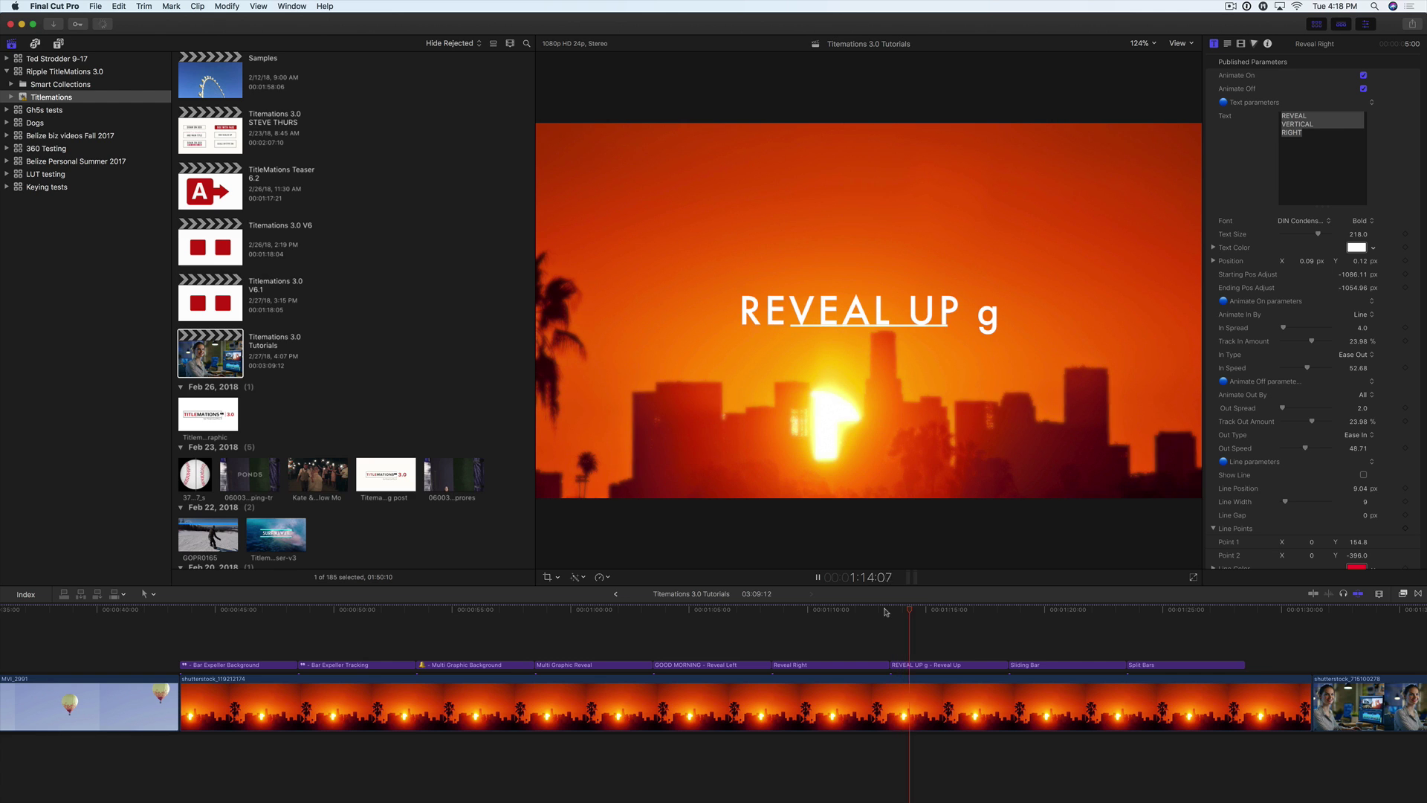
Pause on the Reveal Up title and raise its End Pos Adjust to a positive pixel value
key("space")
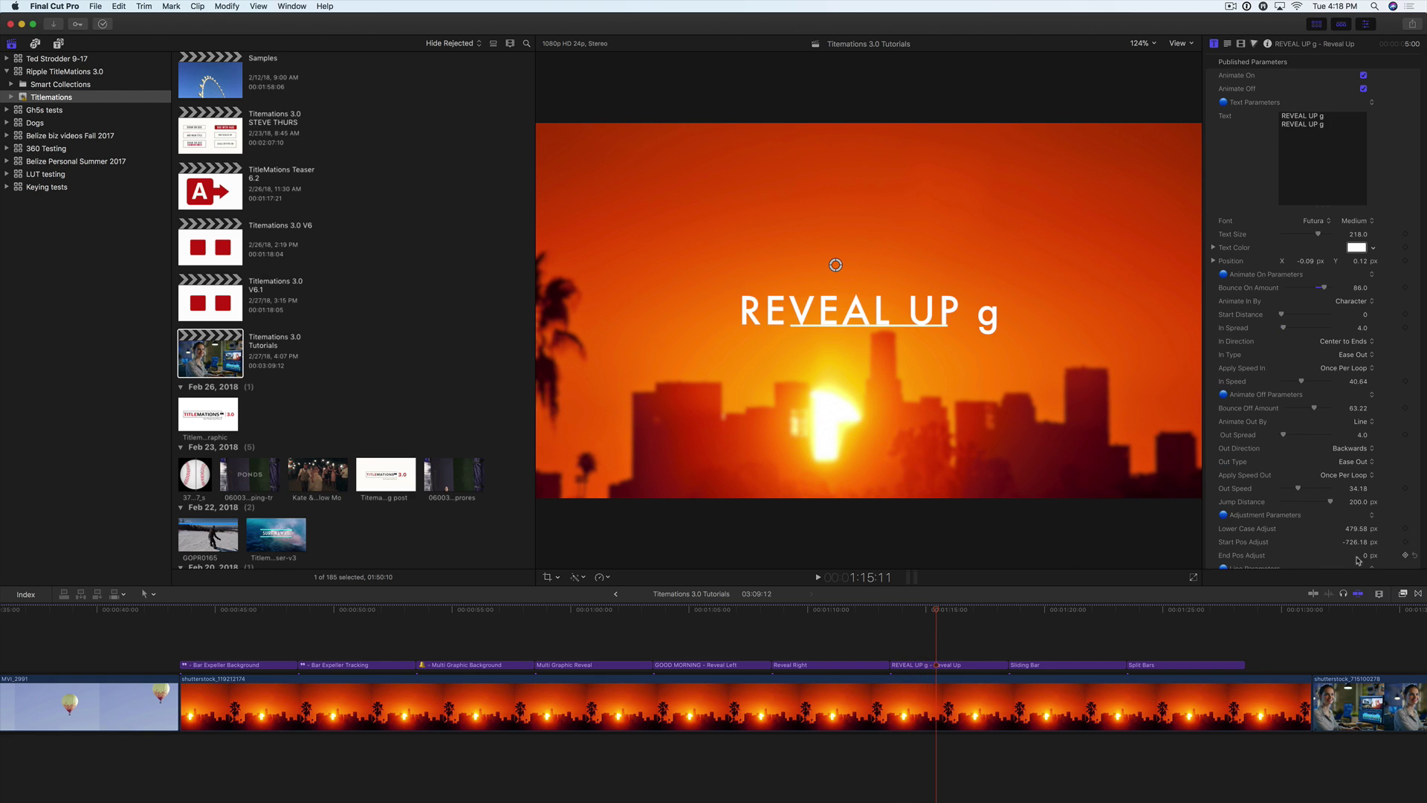
left_click_drag(1360, 555, 1356, 560)
scroll(1359, 557, "down", 2)
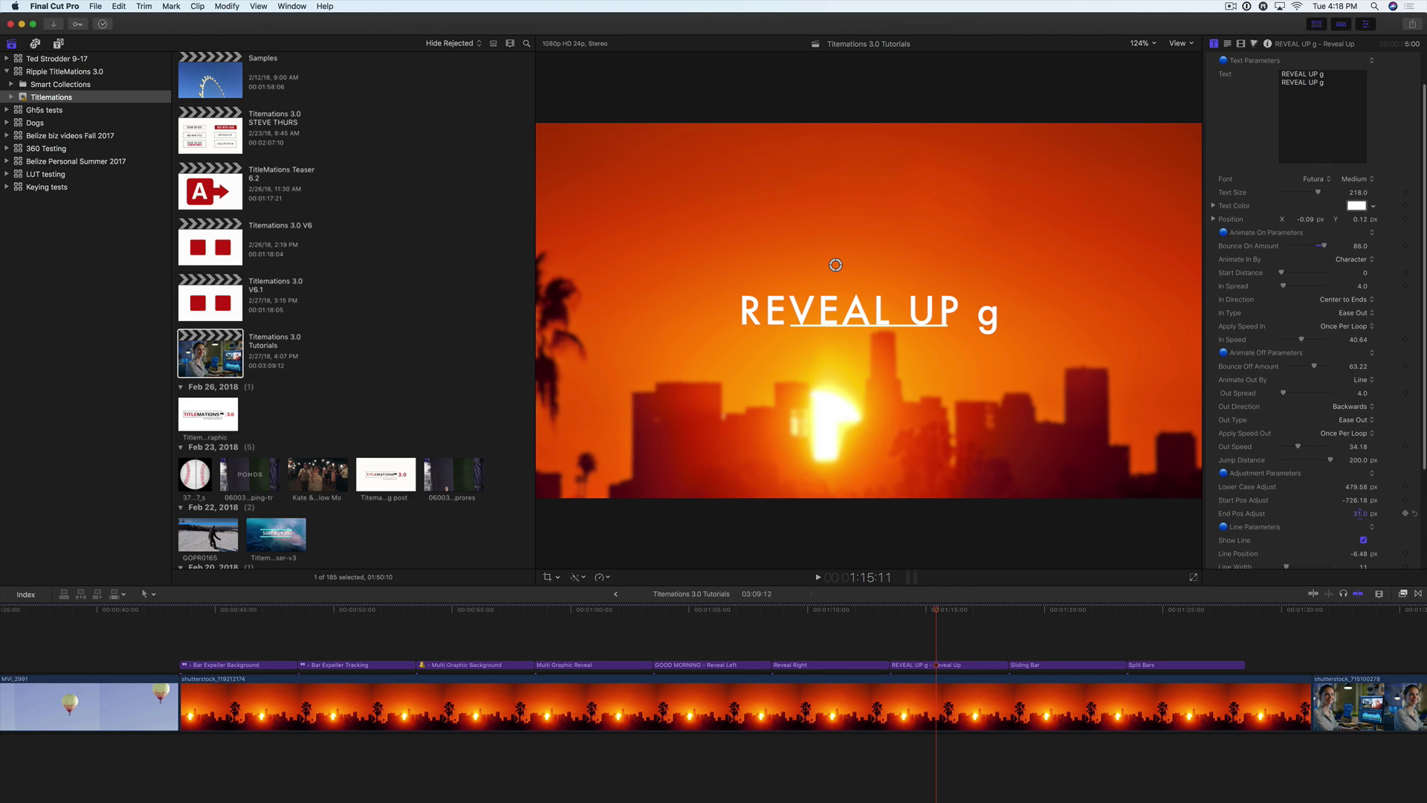
left_click_drag(1359, 513, 1361, 512)
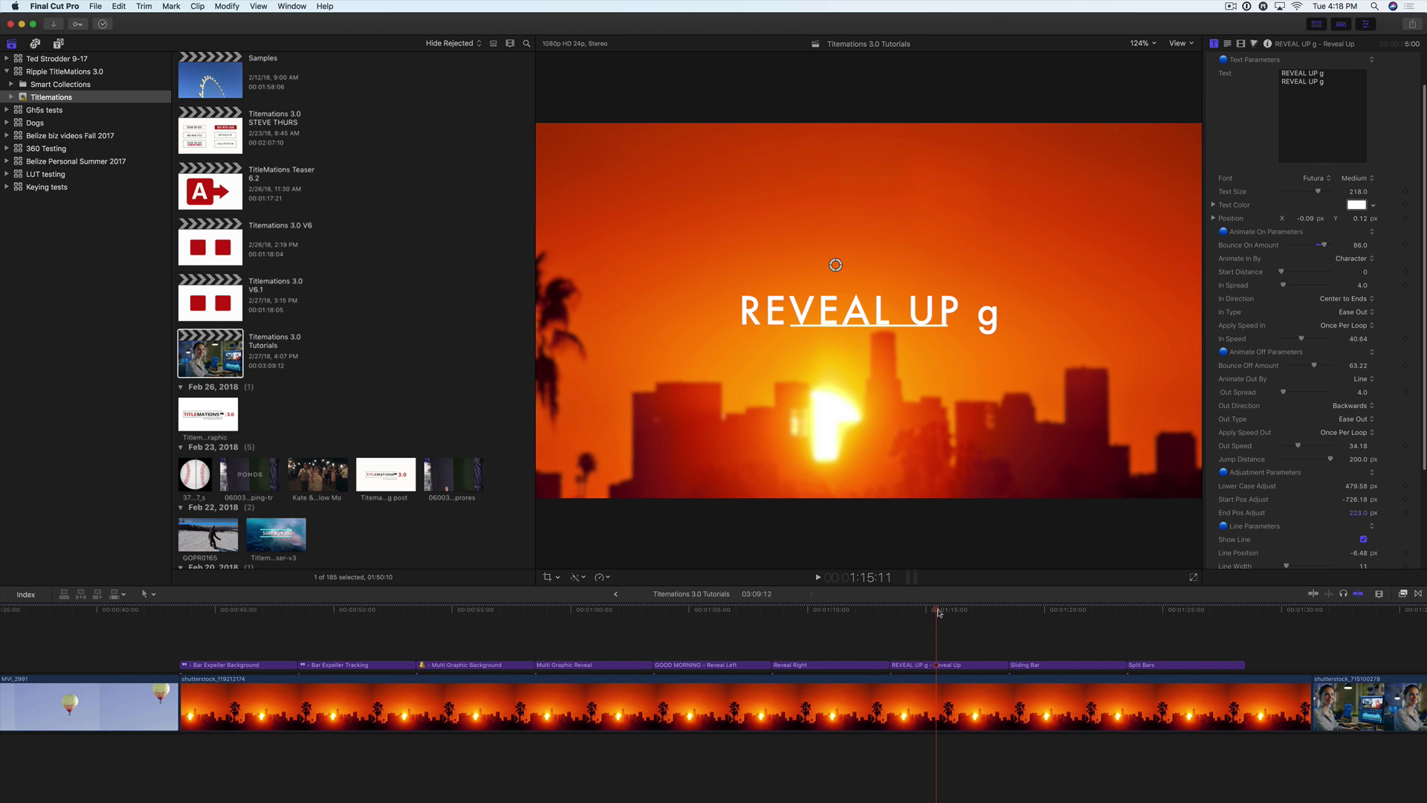
Play the Sliding Bar title's opening animation a few times and review its published parameters
left_click_drag(938, 611, 1009, 621)
scroll(1009, 621, "right", 1)
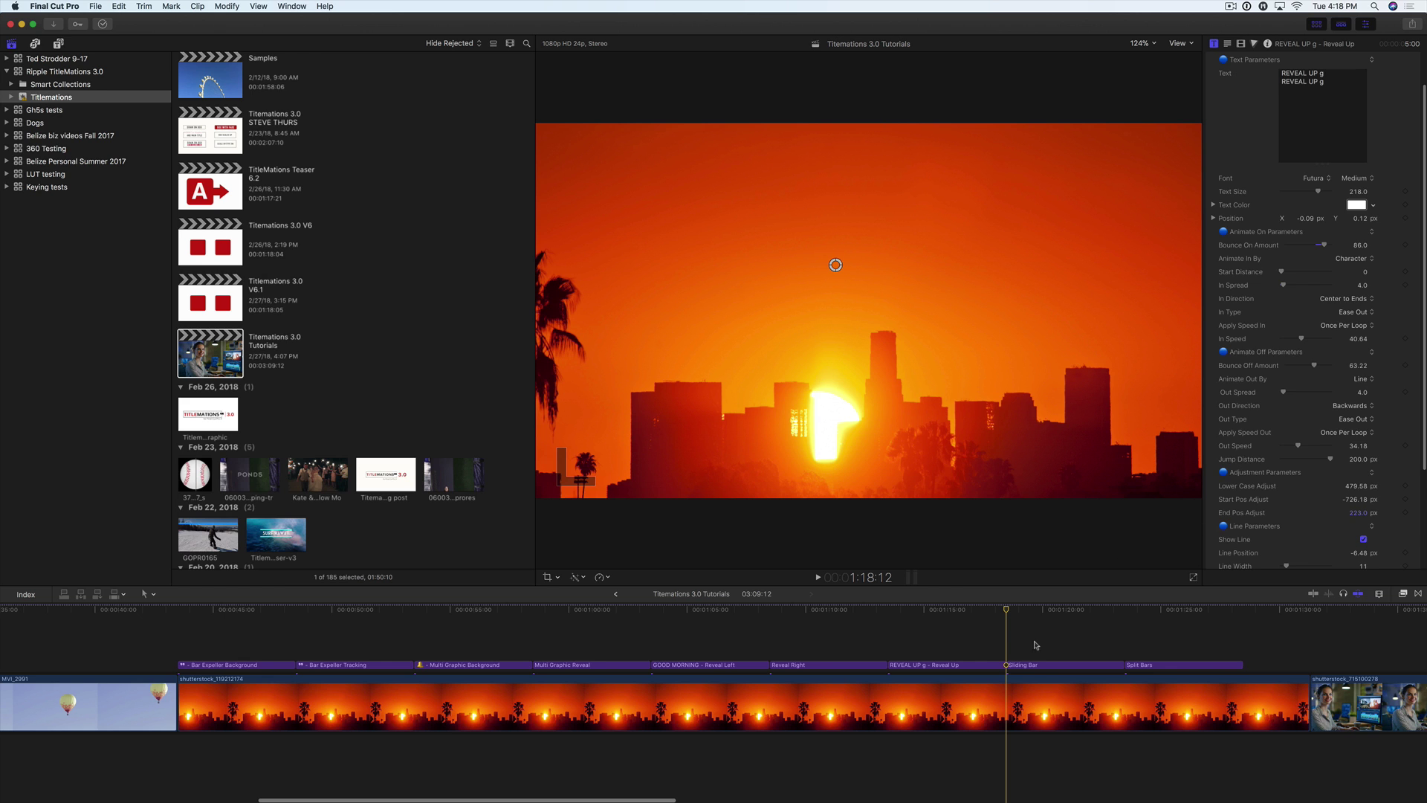
key("space")
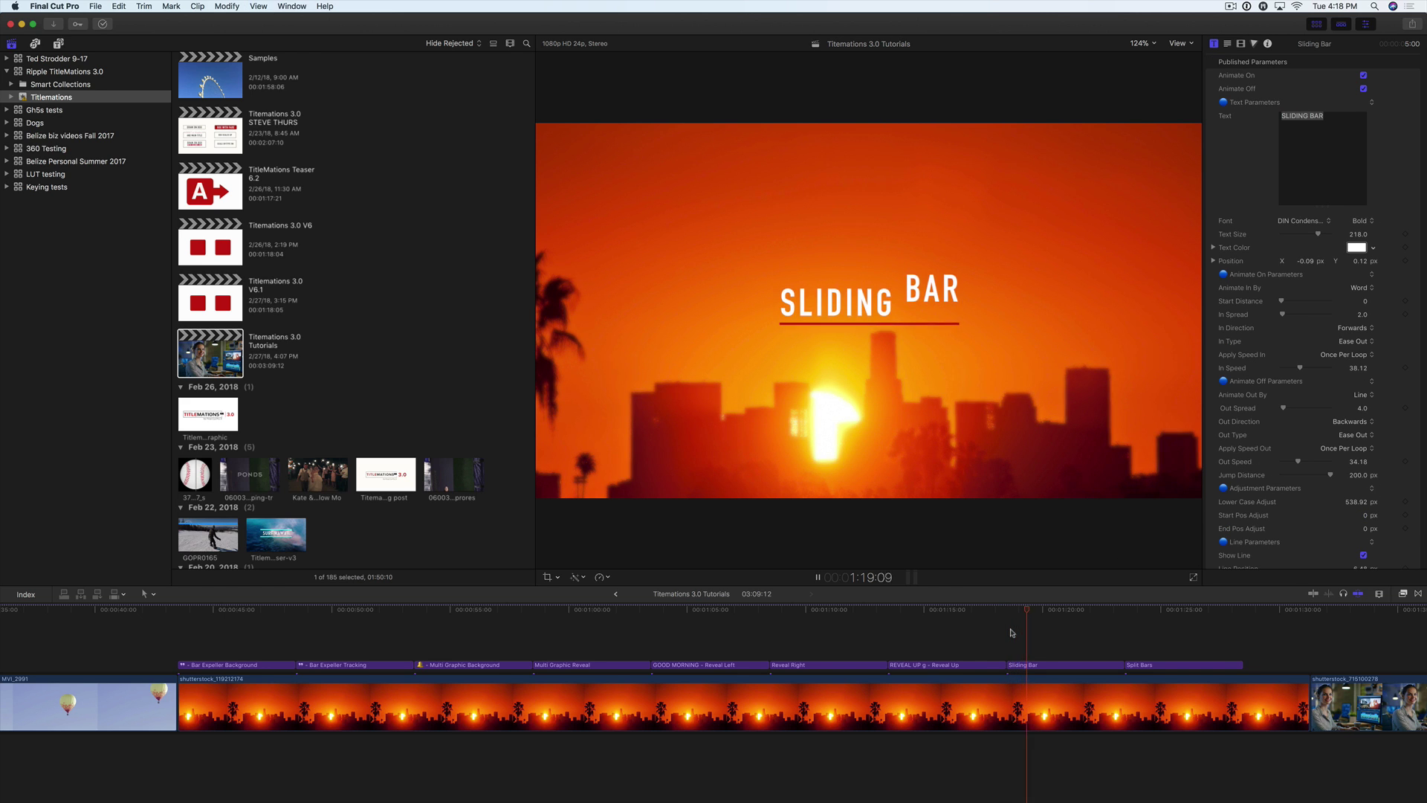
key("space")
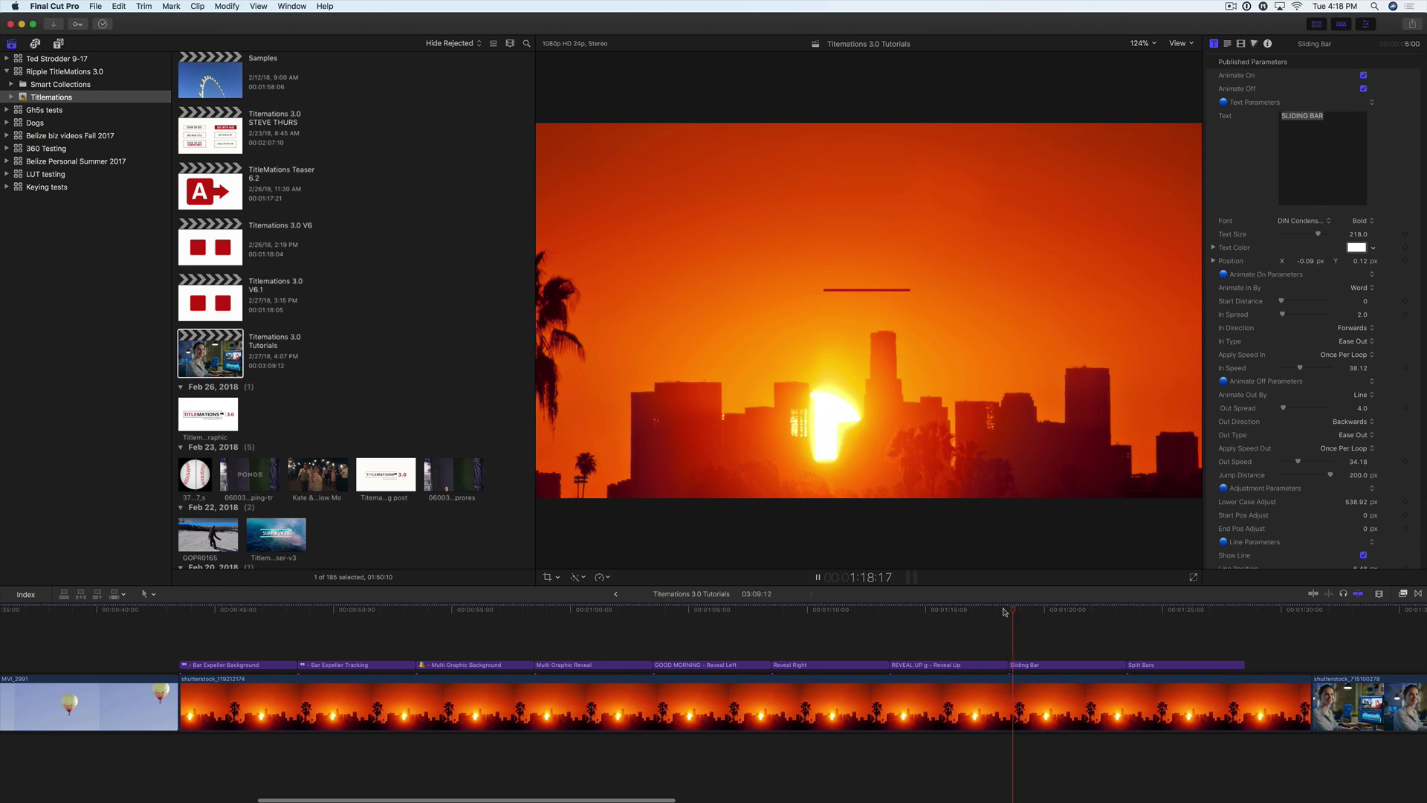
left_click(1004, 612)
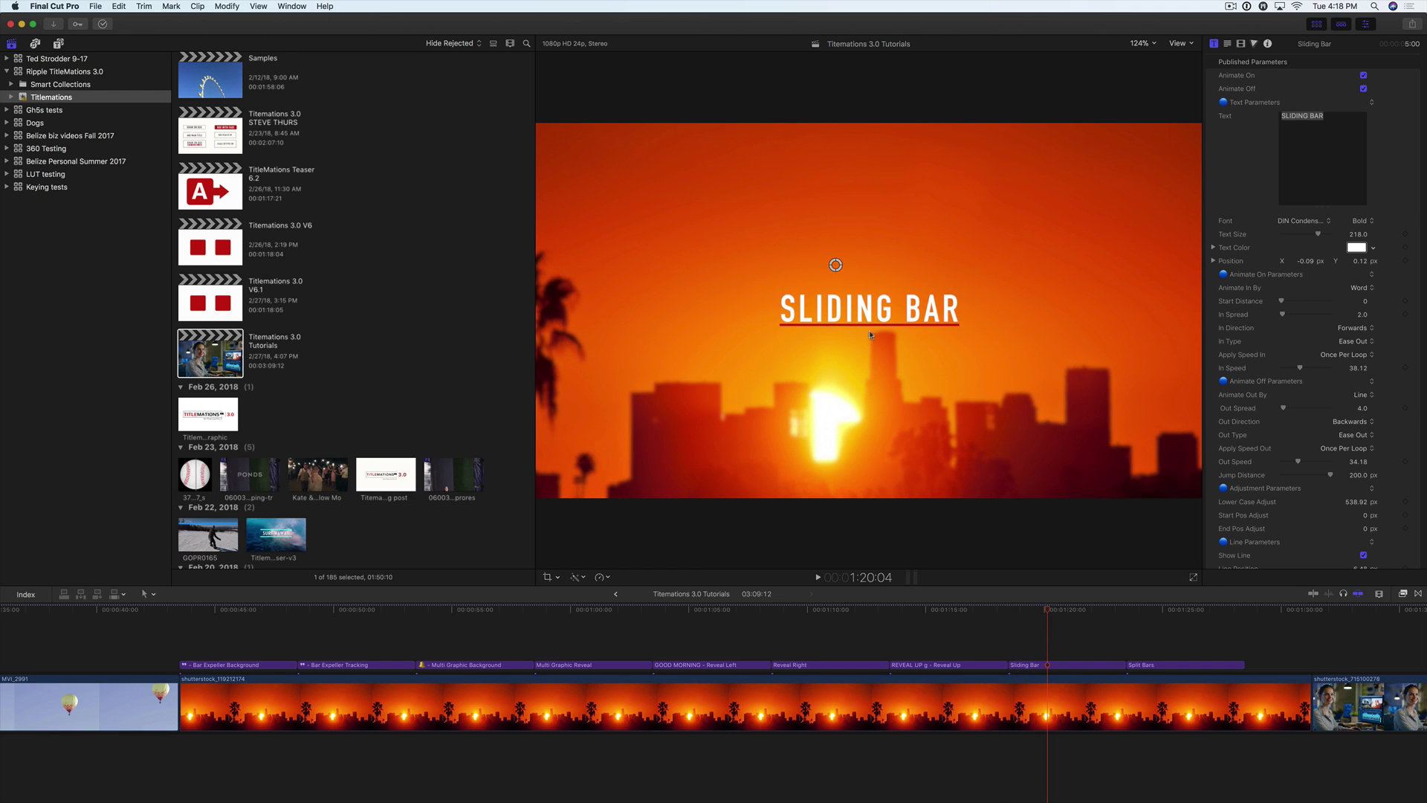
left_click(1027, 617)
key("space")
scroll(1278, 430, "down", 5)
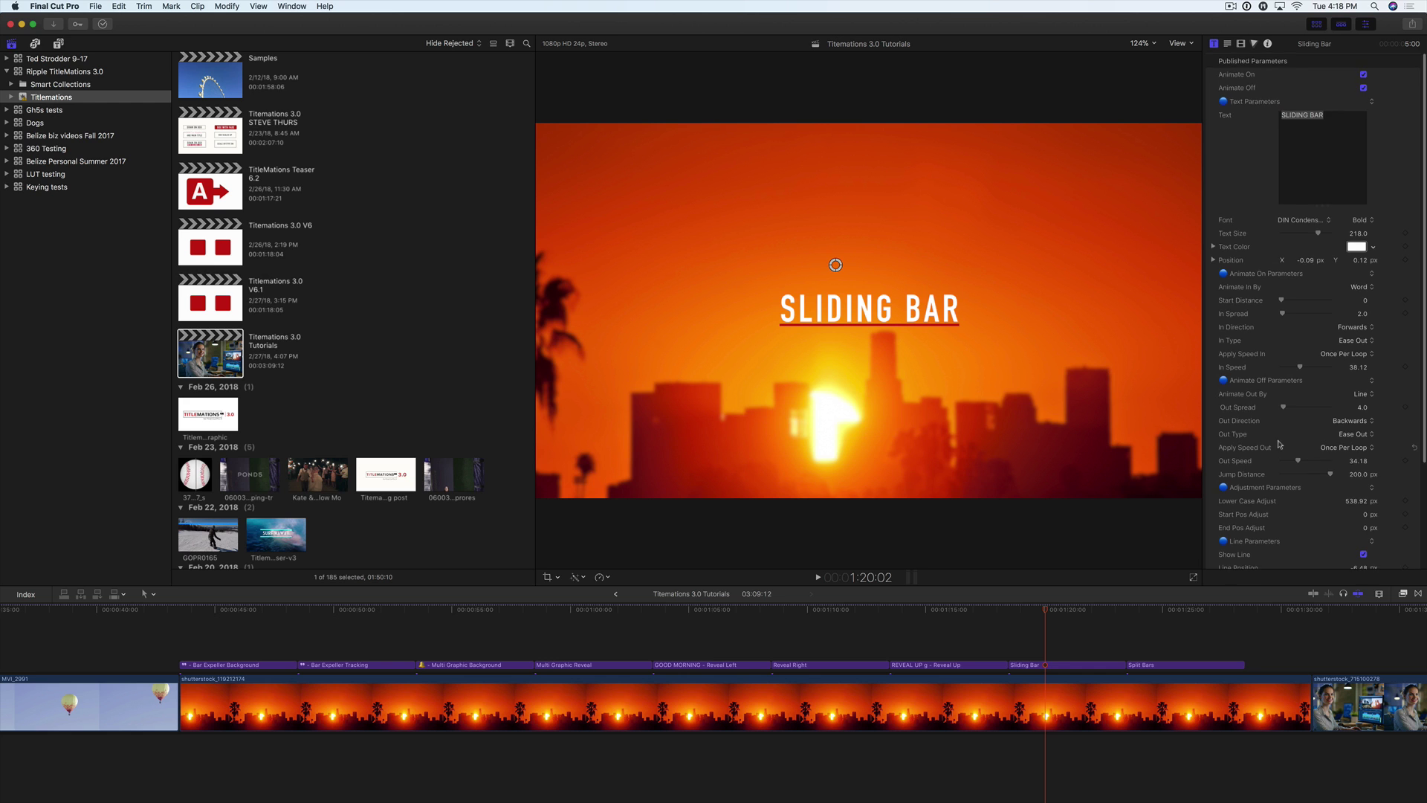
Play the Split Bars title and move it to the frame's lower left, at Position X -0.46, Y -0.06
left_click(1128, 610)
key("space")
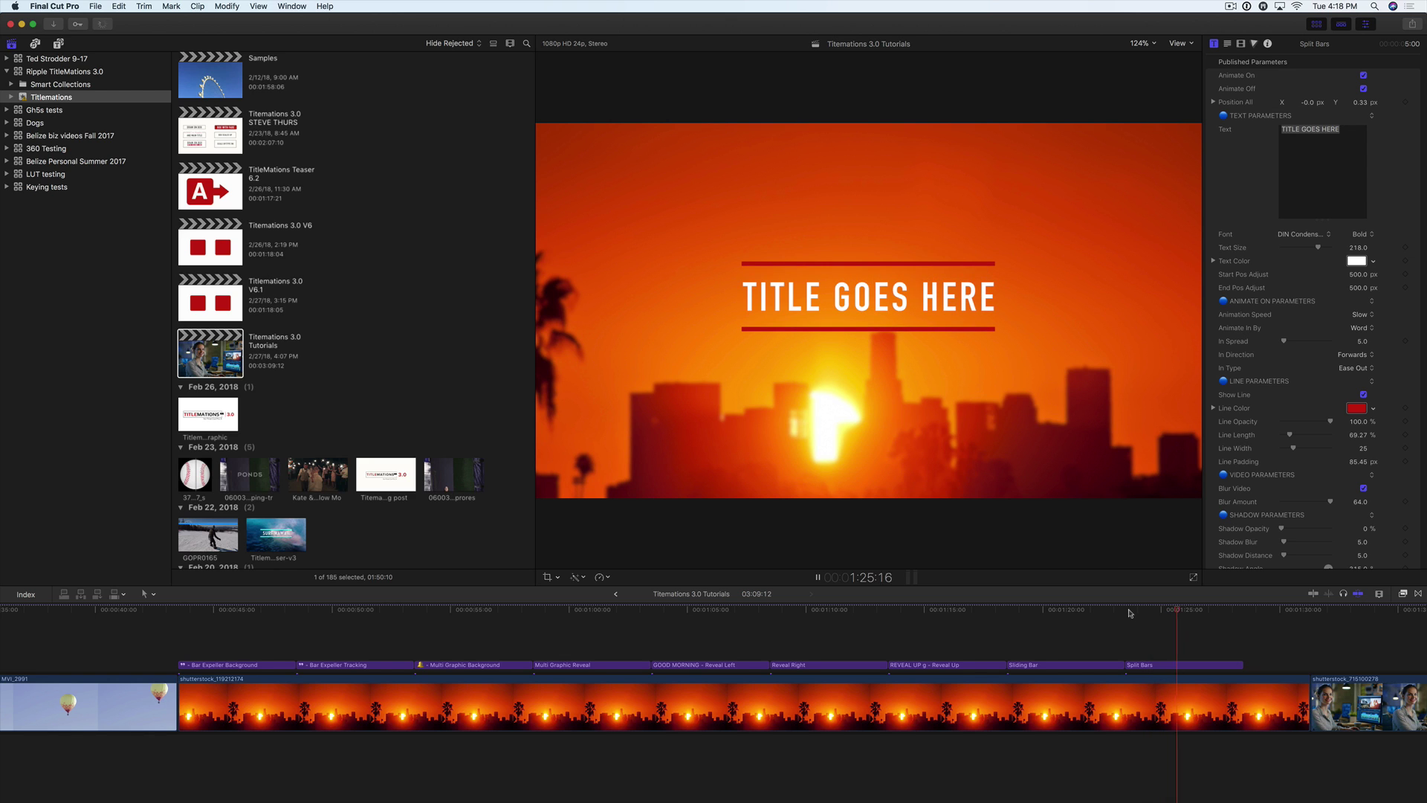
key("space")
left_click_drag(897, 165, 696, 334)
mouse_move(1173, 608)
left_mouse_down()
mouse_move(1129, 611)
mouse_move(1180, 614)
left_mouse_up()
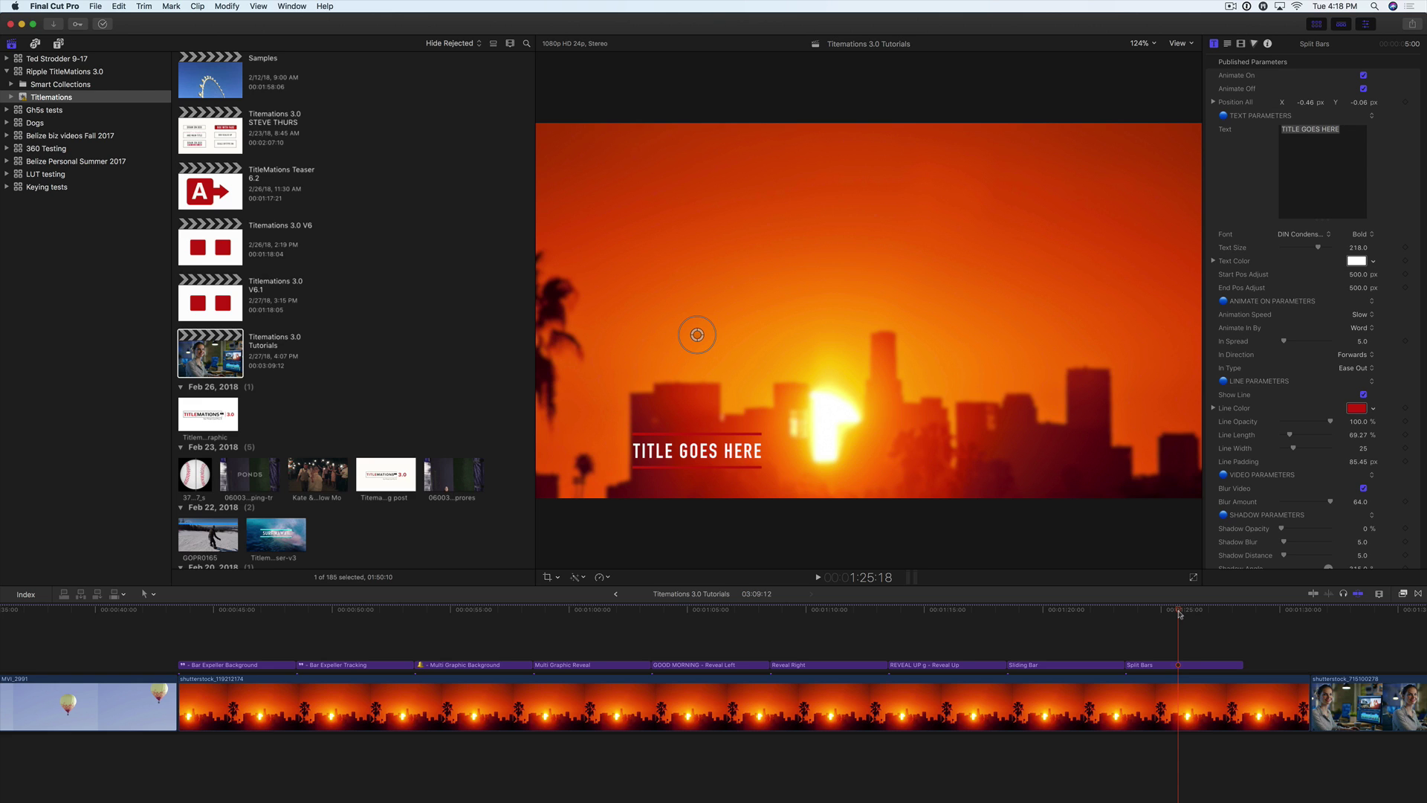
Change the Split Bars title's line color to teal, trying white and light blue first
left_click(1373, 408)
left_click(1292, 433)
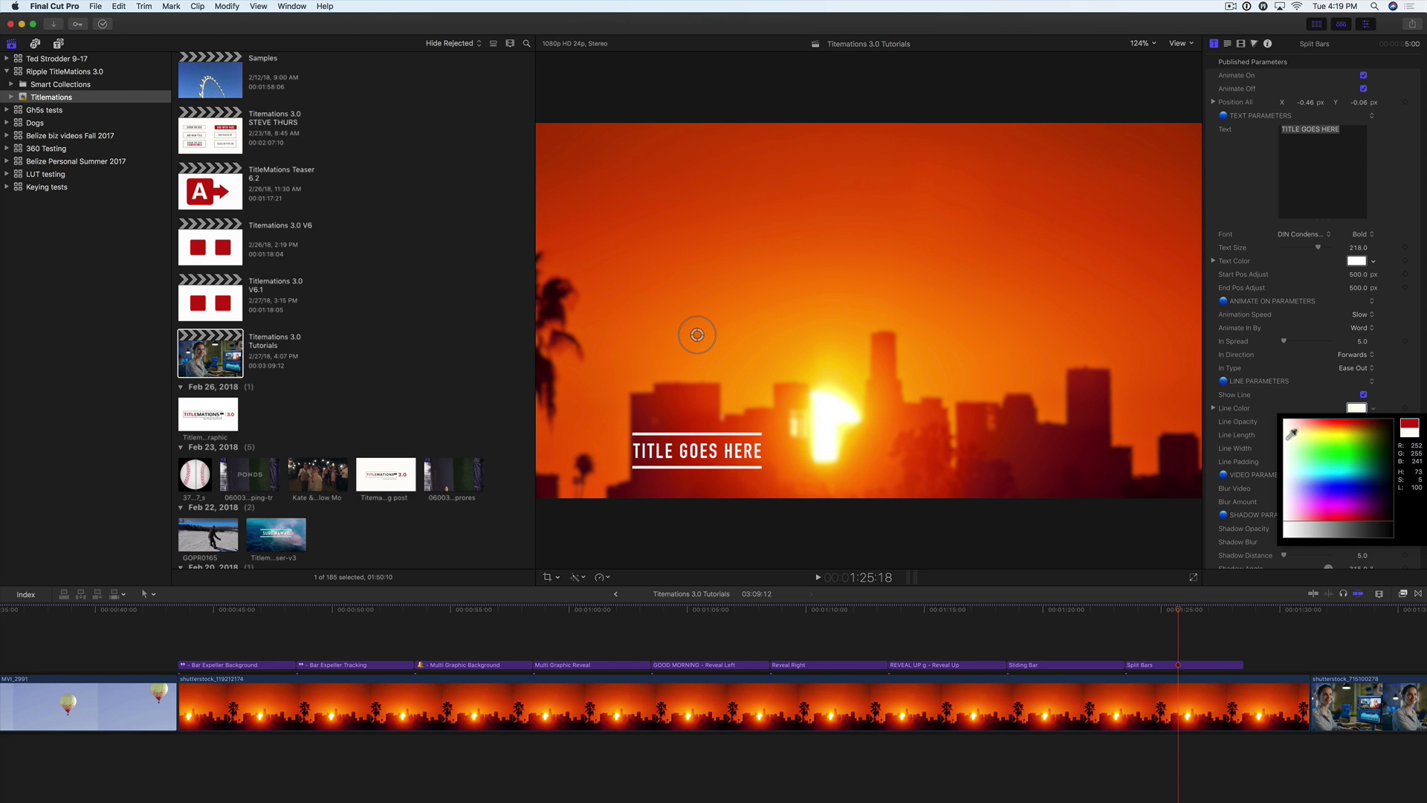
left_click(1351, 469)
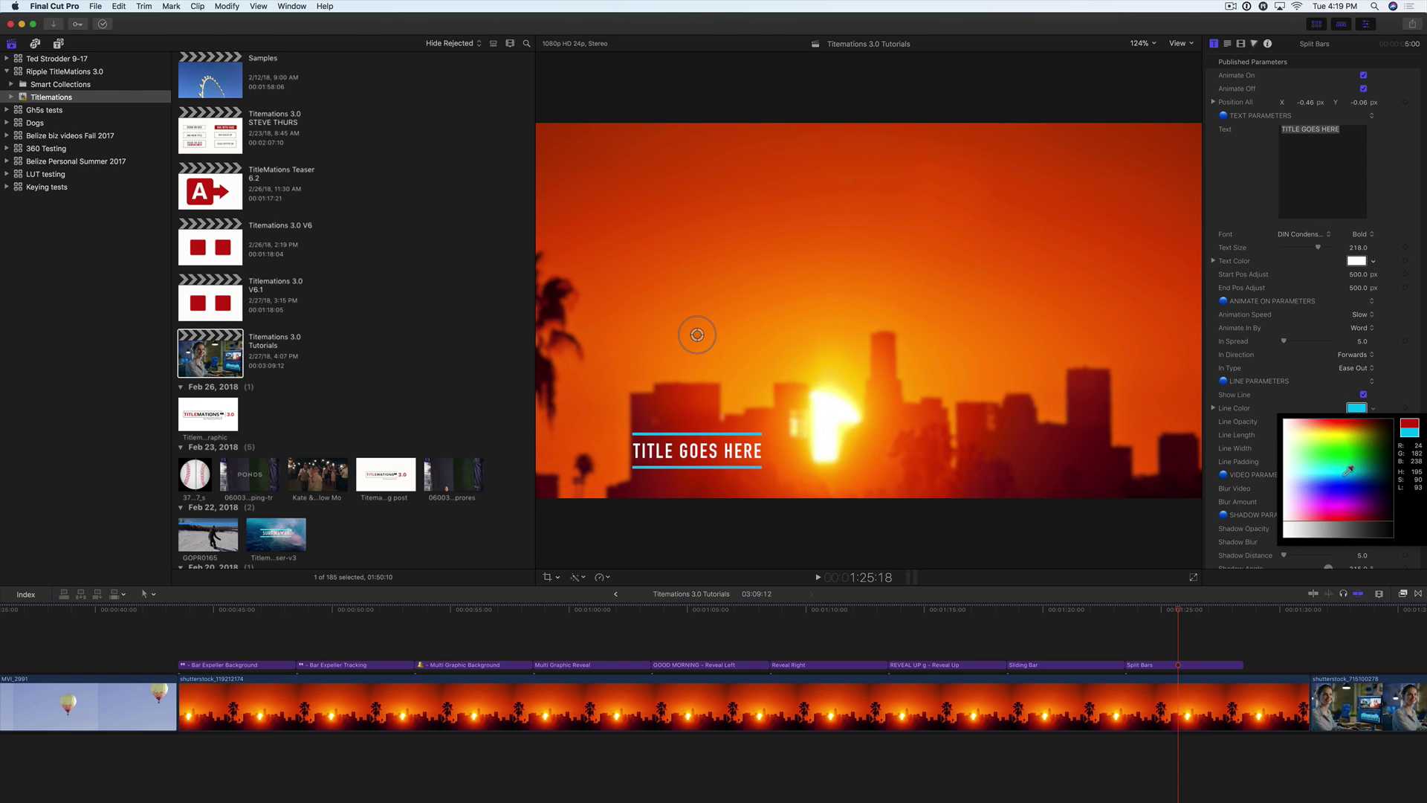
left_click(1366, 470)
left_click(1367, 470)
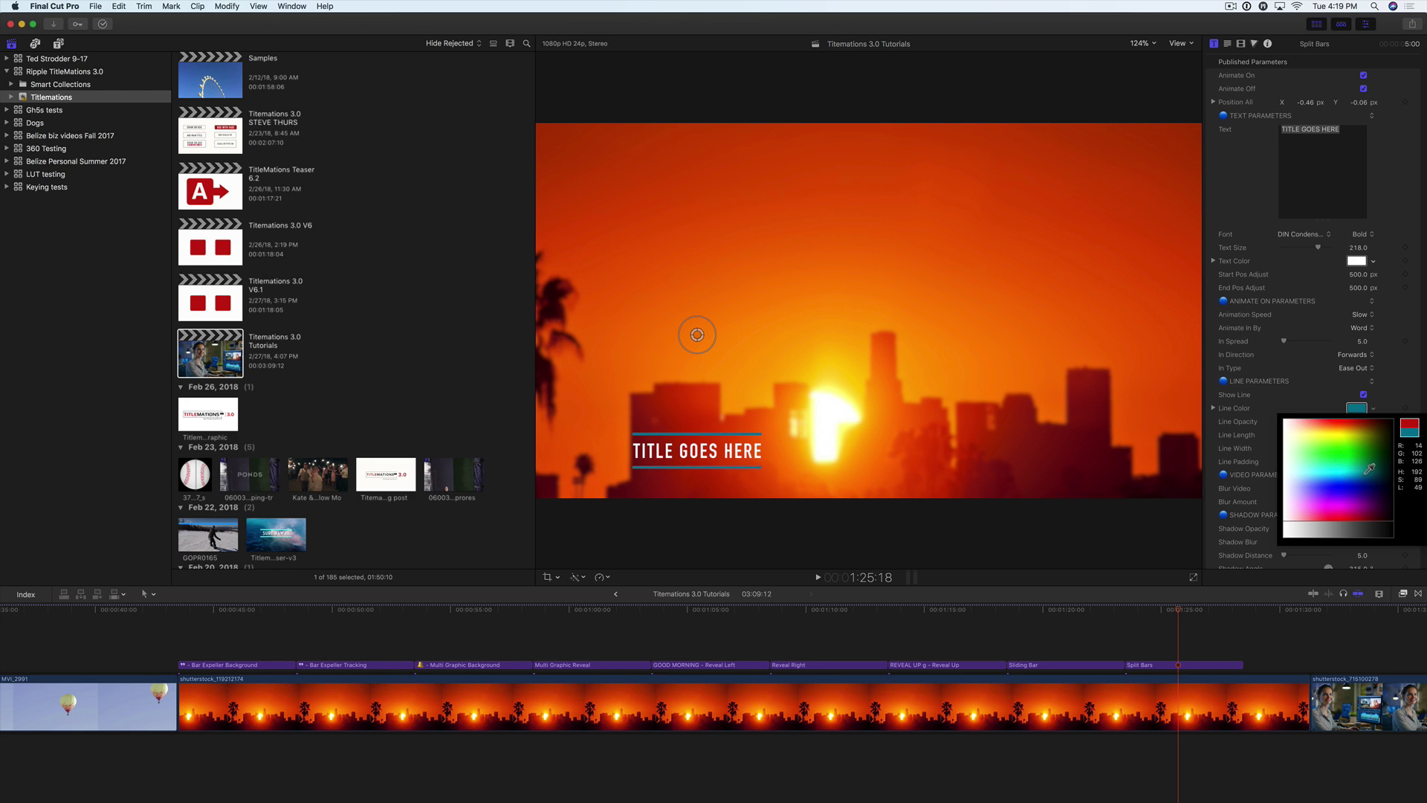
left_click(1325, 361)
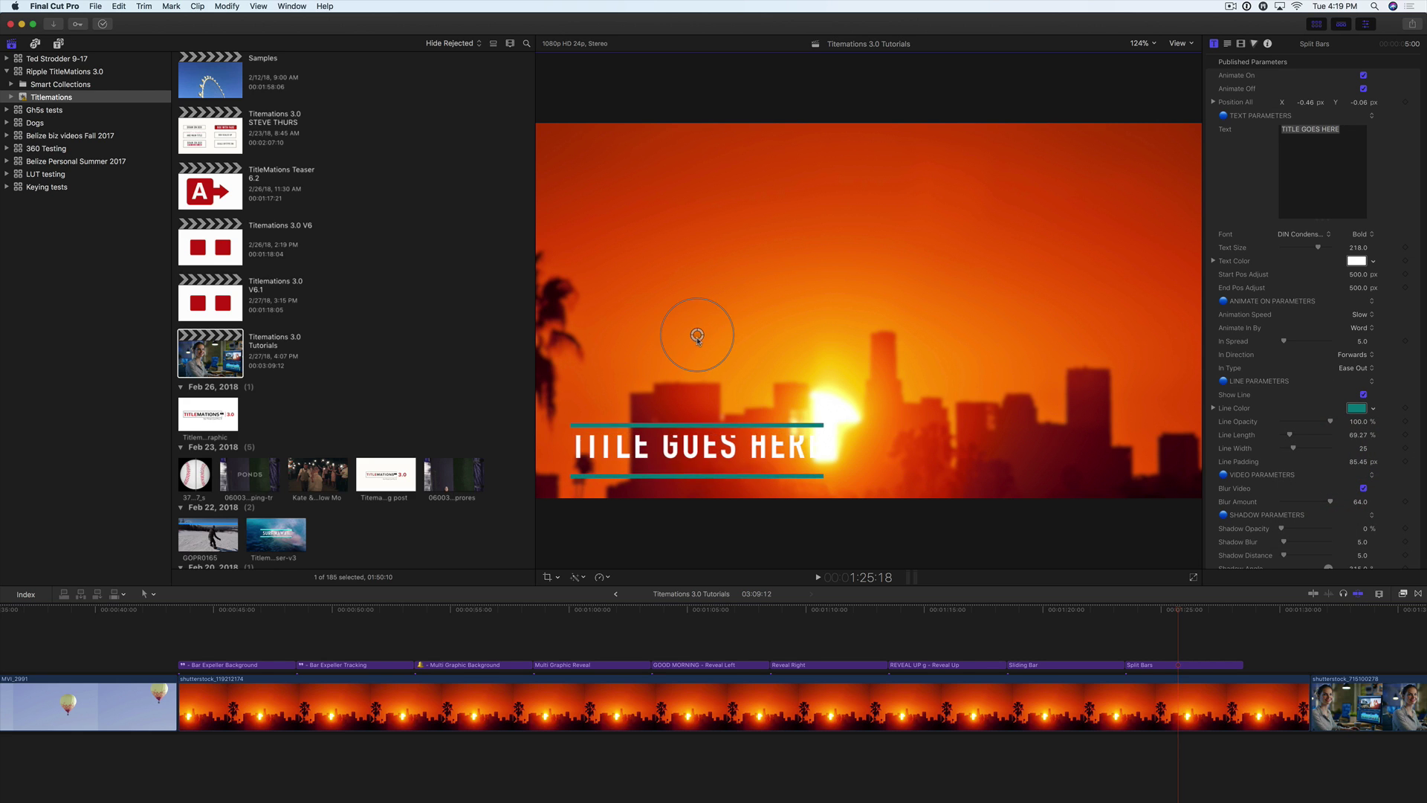
Move the Split Bars title to Position X 0.02, Y 0.22 and set its lines to length 101.27%, width 4 and padding 11.45 px
left_click(869, 229)
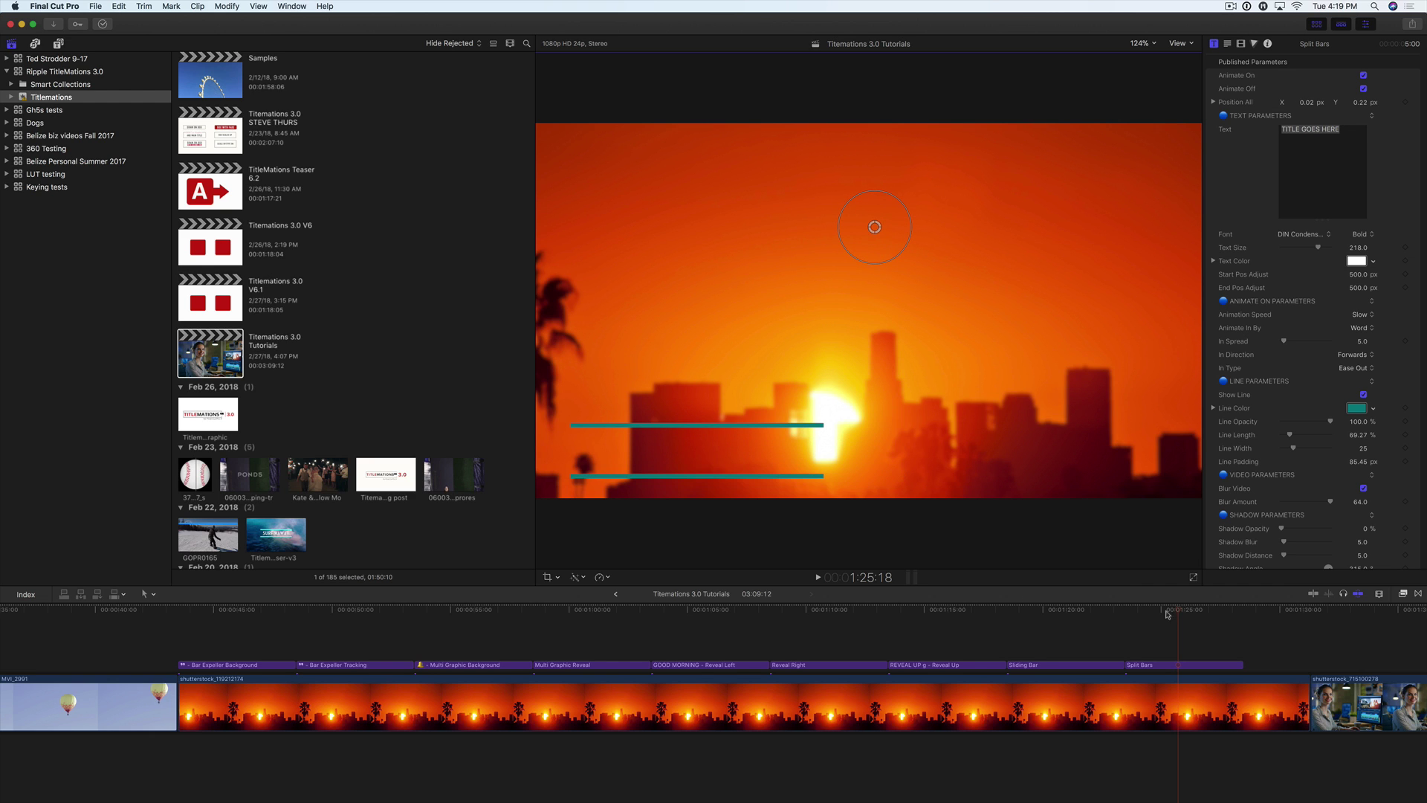
mouse_move(1169, 615)
left_mouse_down()
mouse_move(1133, 613)
mouse_move(1169, 610)
left_mouse_up()
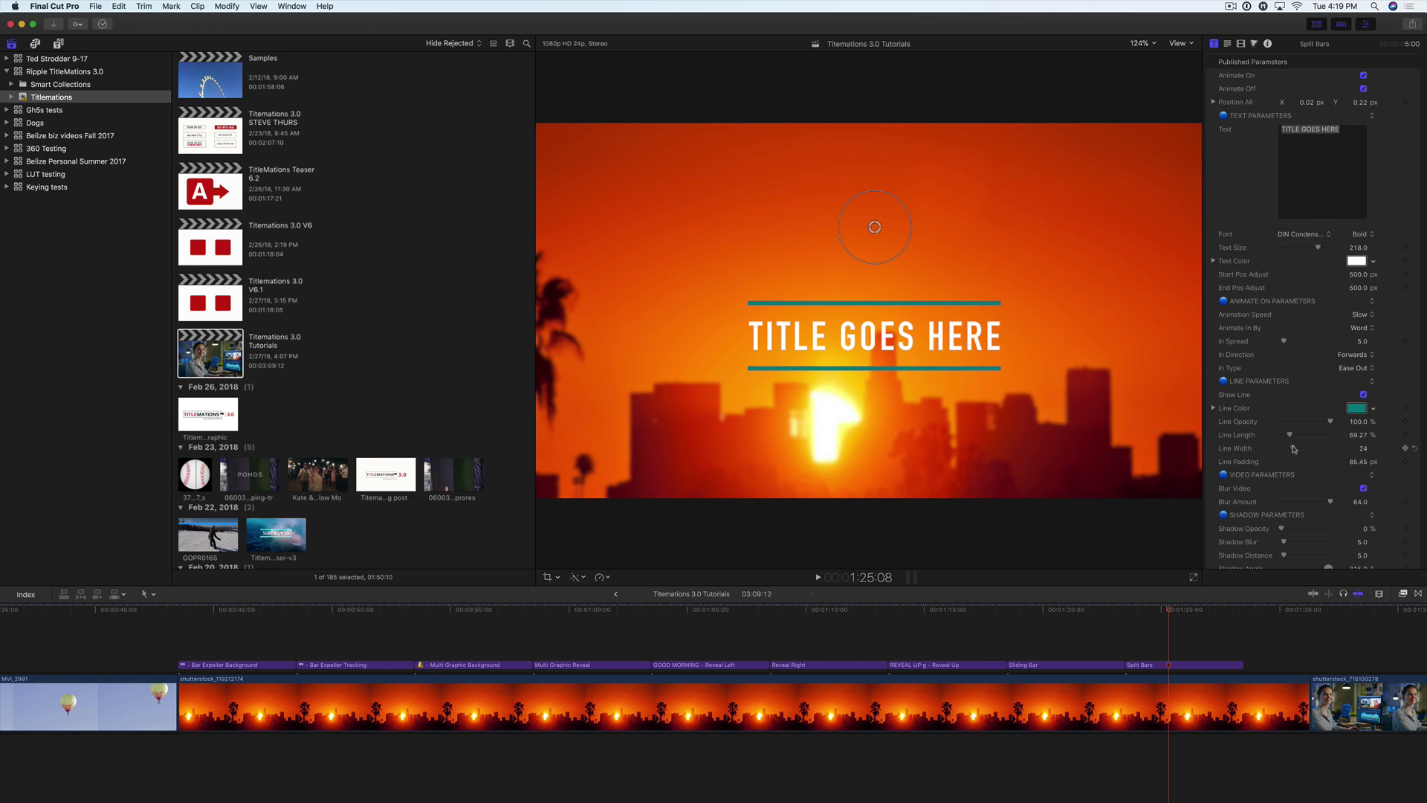
mouse_move(1294, 449)
left_mouse_down()
mouse_move(1360, 462)
mouse_move(1357, 433)
mouse_move(1285, 449)
left_mouse_up()
scroll(1357, 446, "down", 1)
scroll(1296, 450, "down", 1)
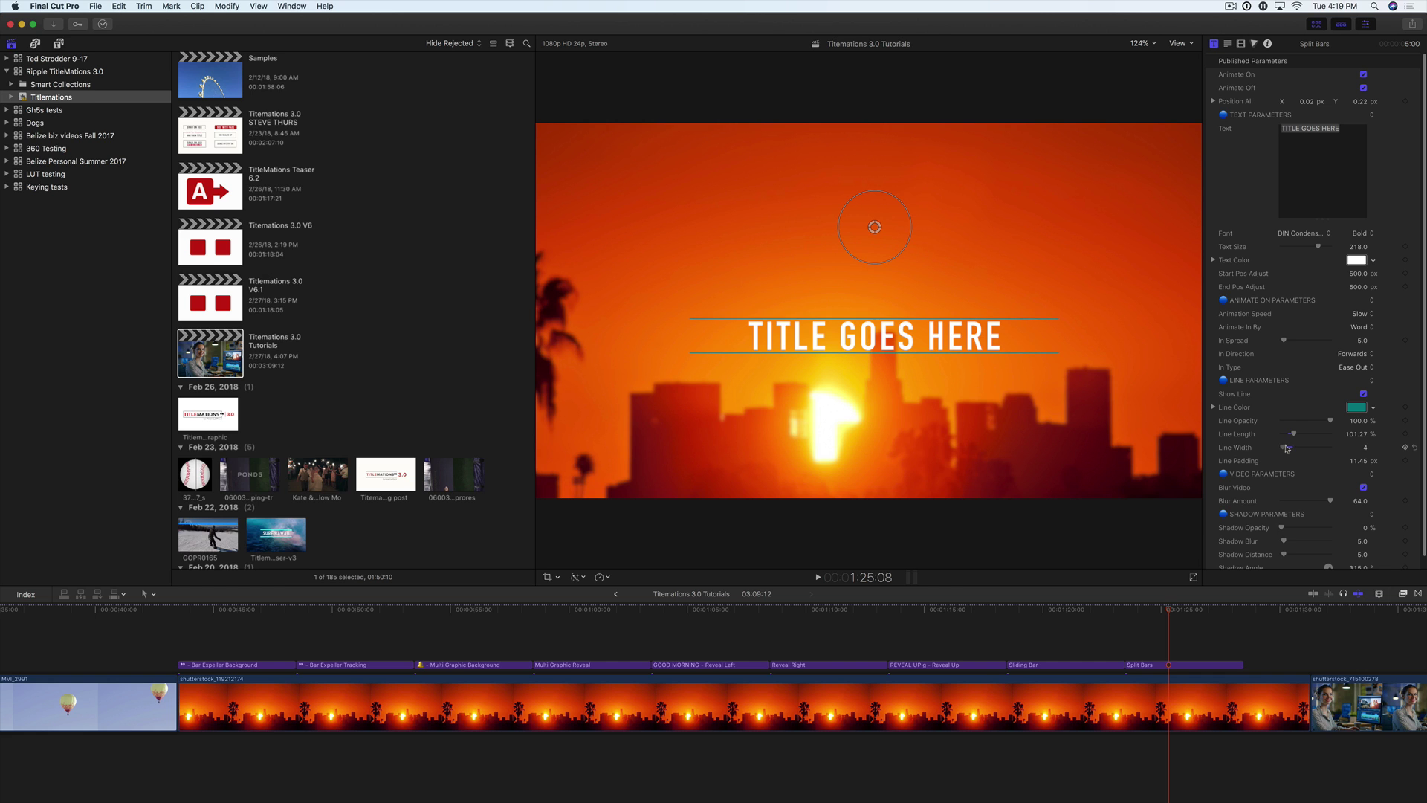
Play the Split Bars title's opening twice from its start to check the text reveal between the thinner lines
left_click(1122, 611)
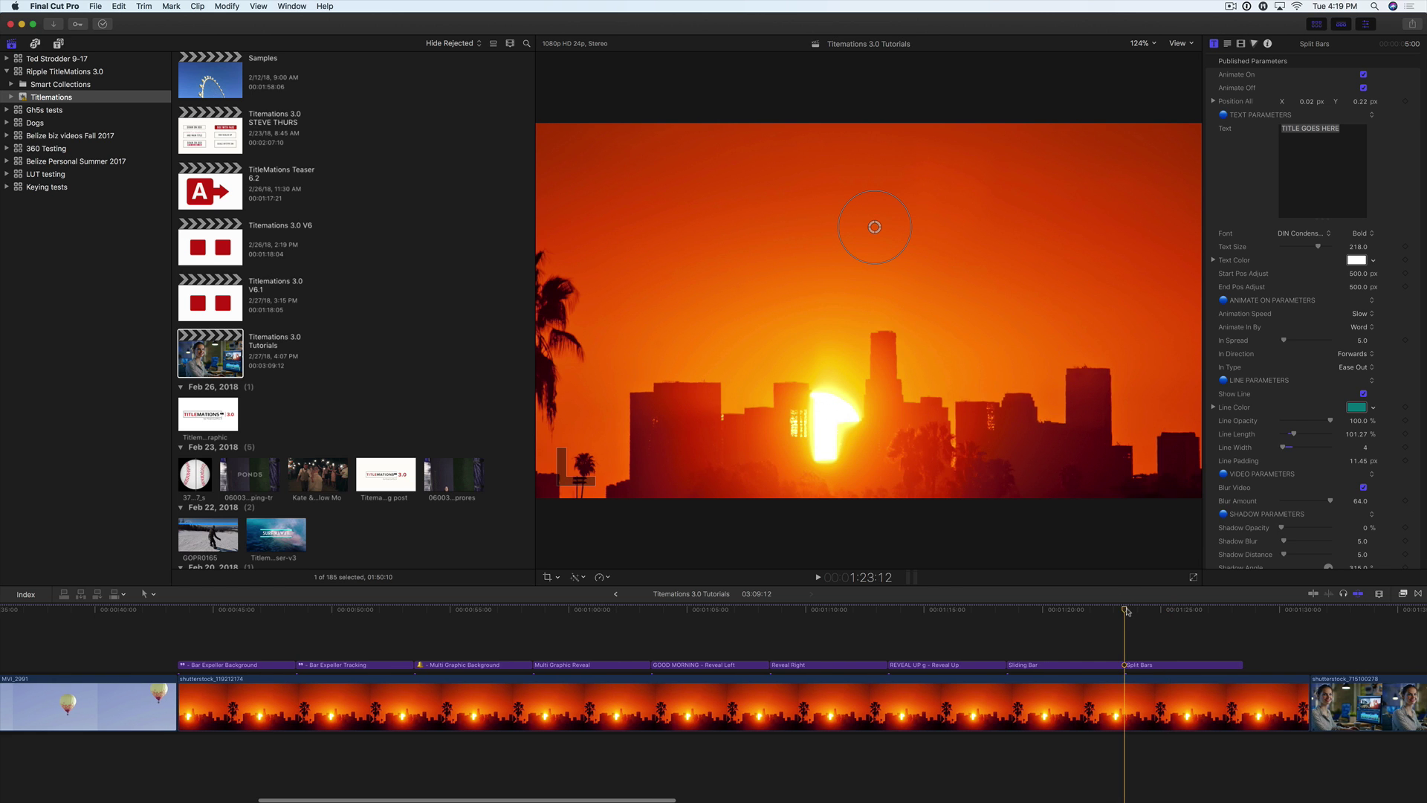
key("space")
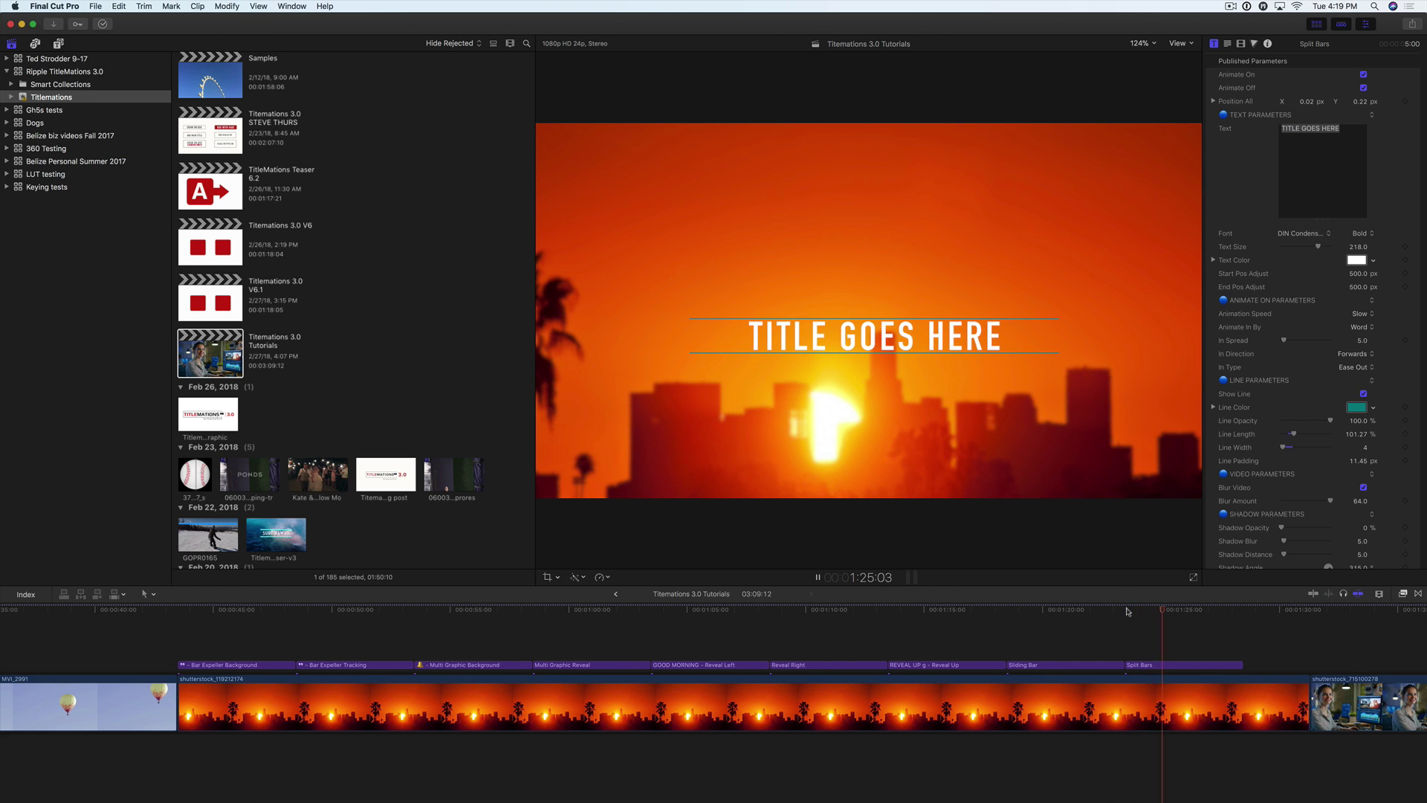
key("space")
left_click(1124, 611)
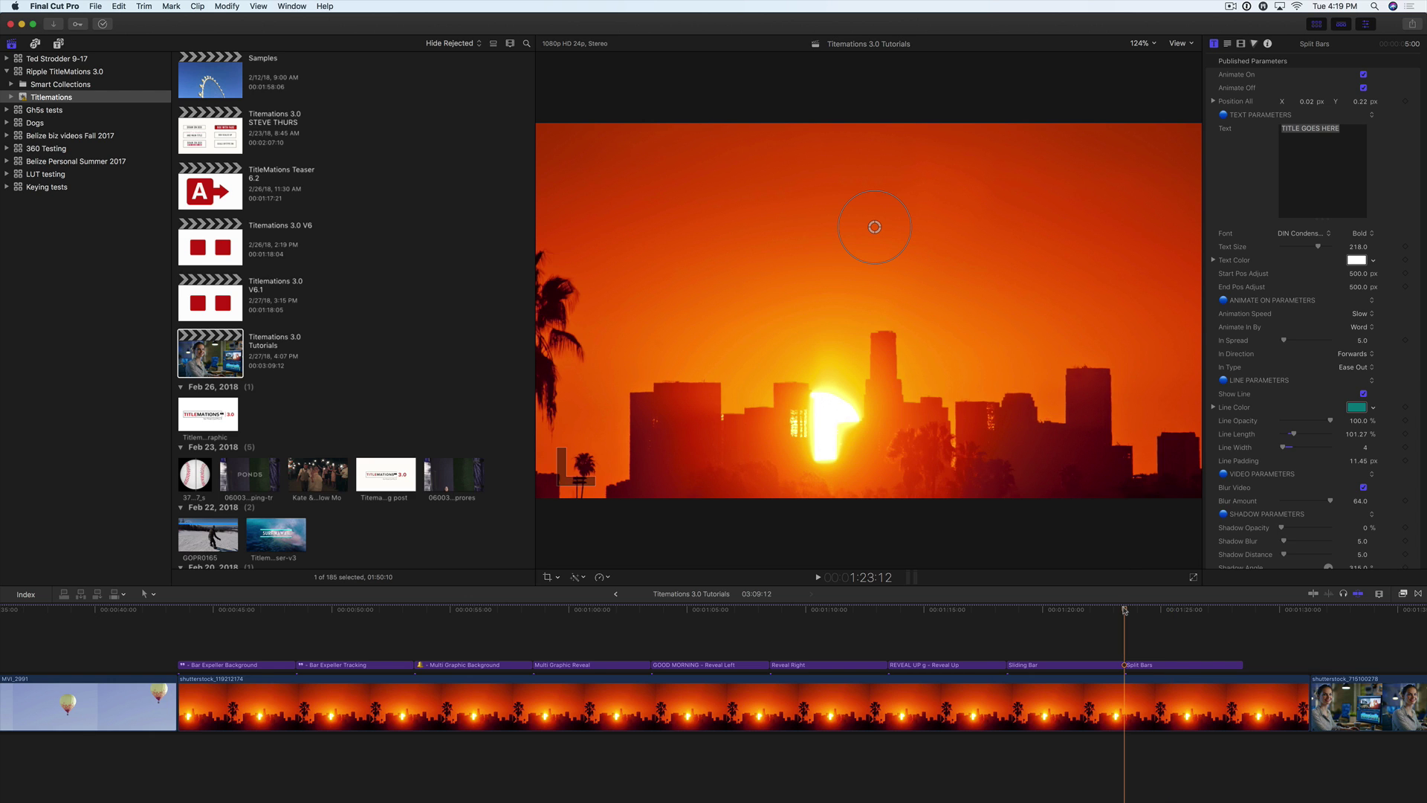
key("space")
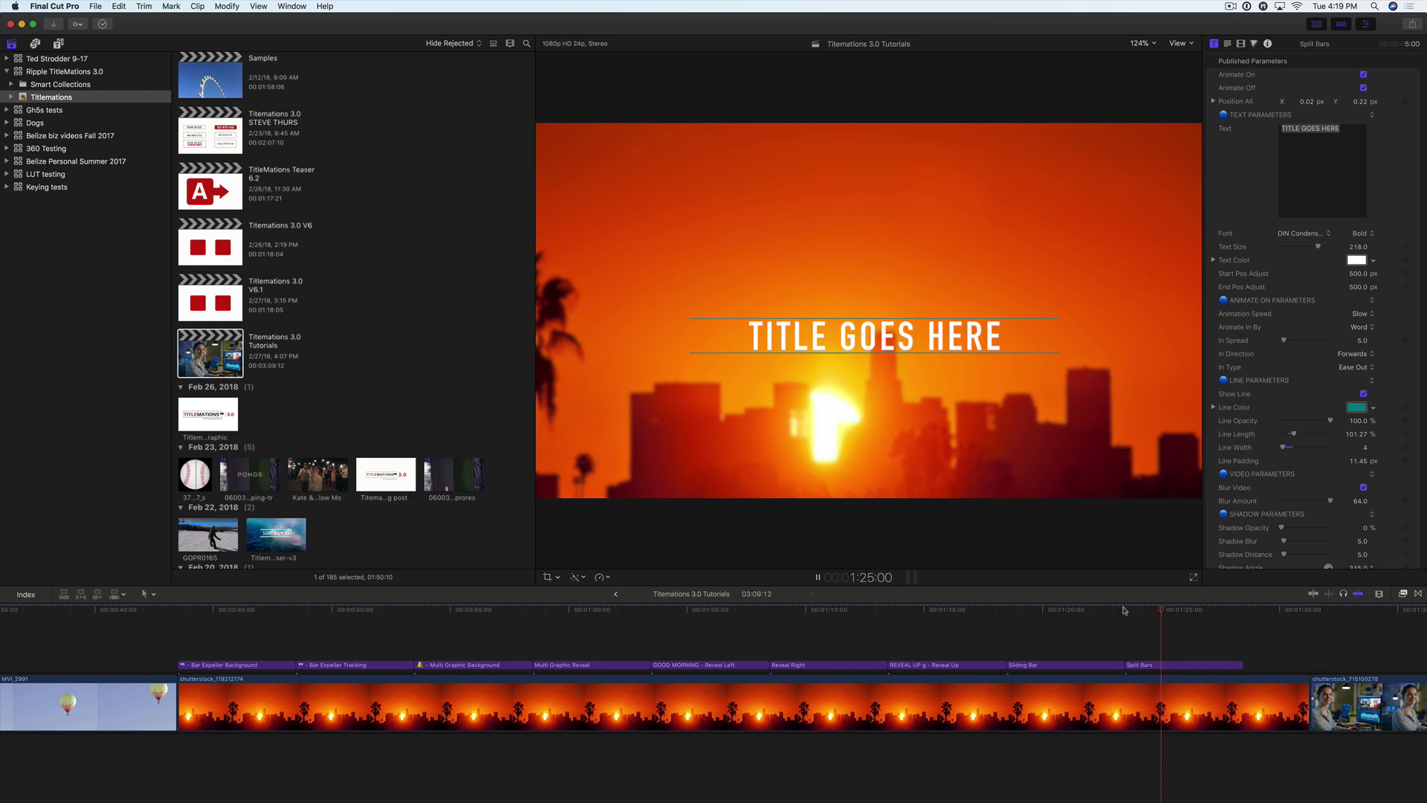
key("space")
Set the Split Bars title's Start Pos Adjust to 0 px and replay its opening animation
left_click_drag(1360, 273, 1354, 273)
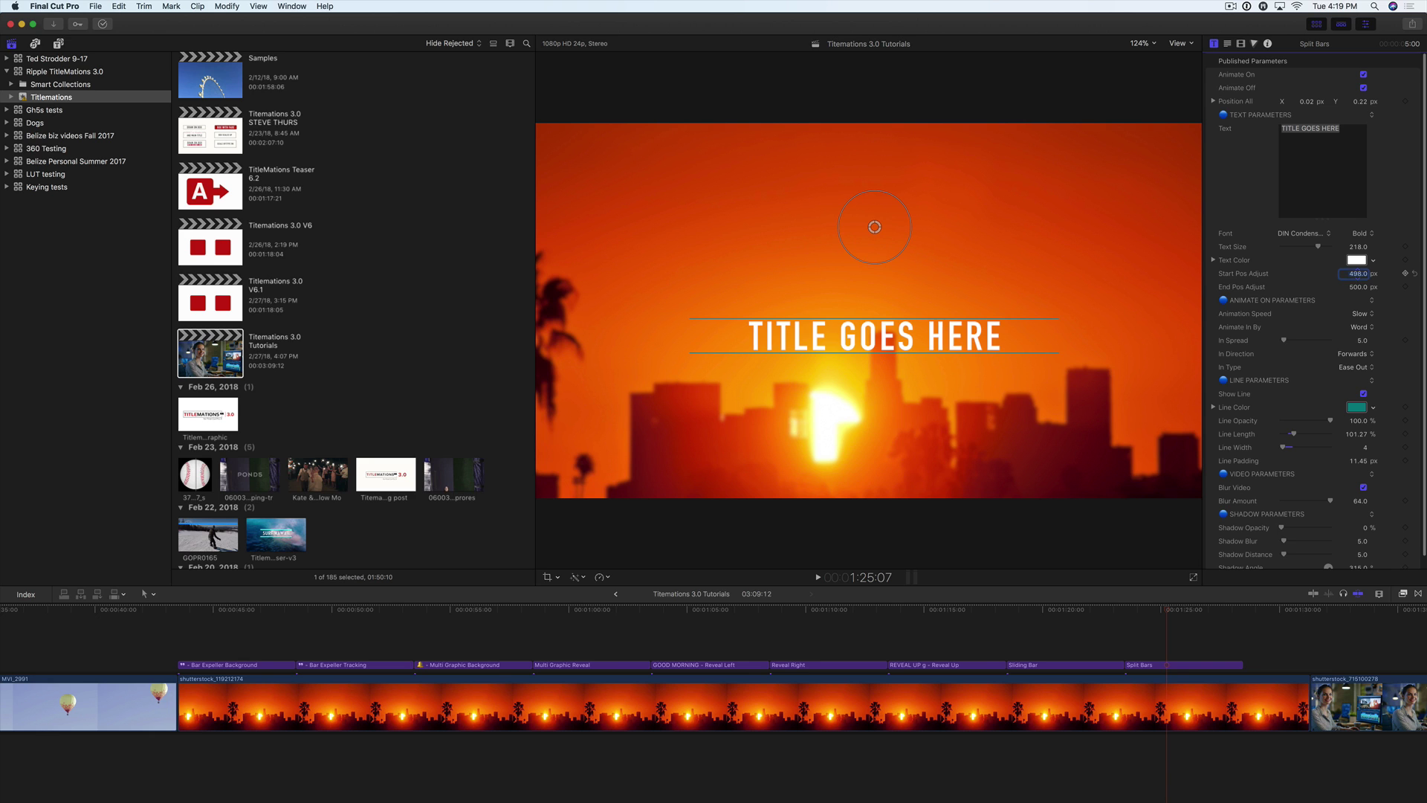
type("0")
key("Tab")
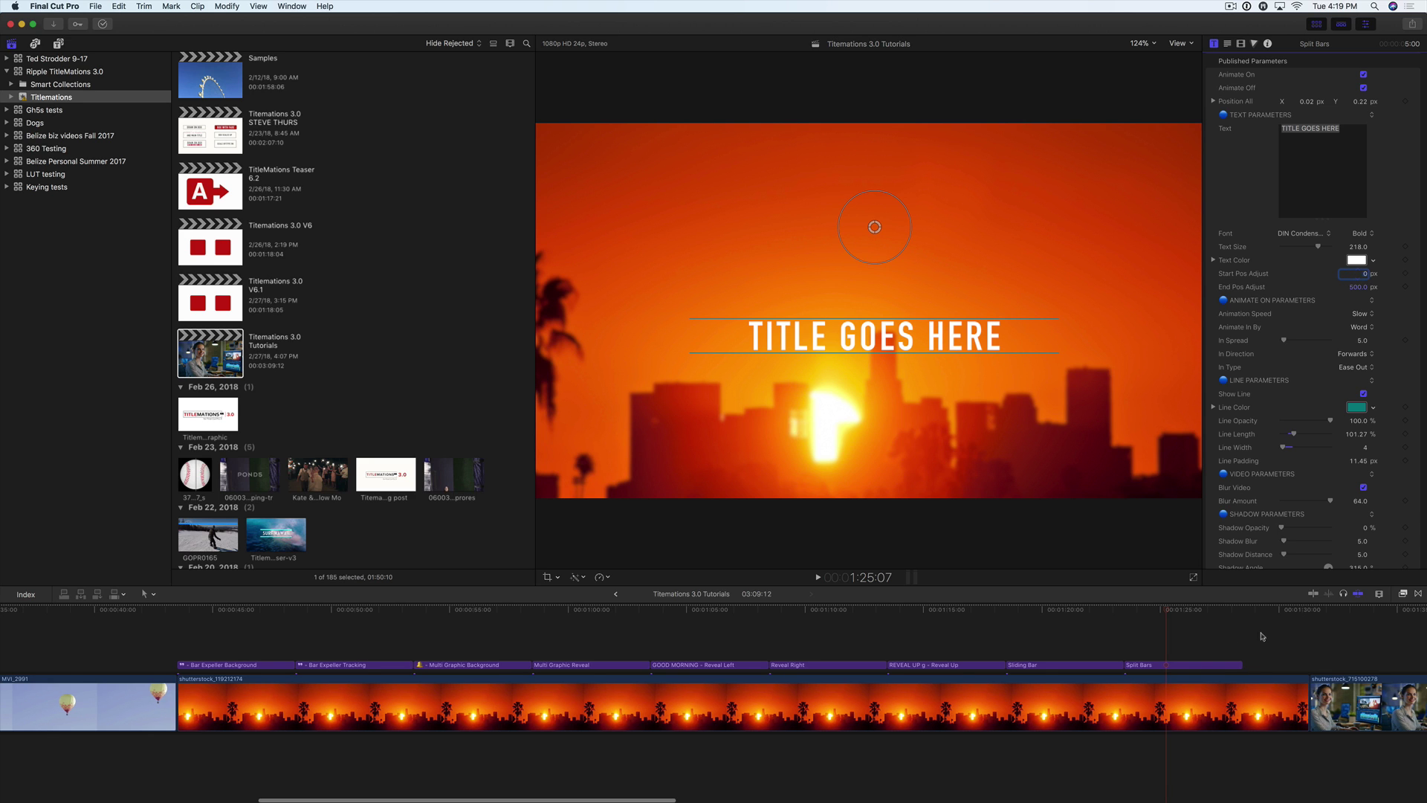
left_click(1127, 613)
key("space")
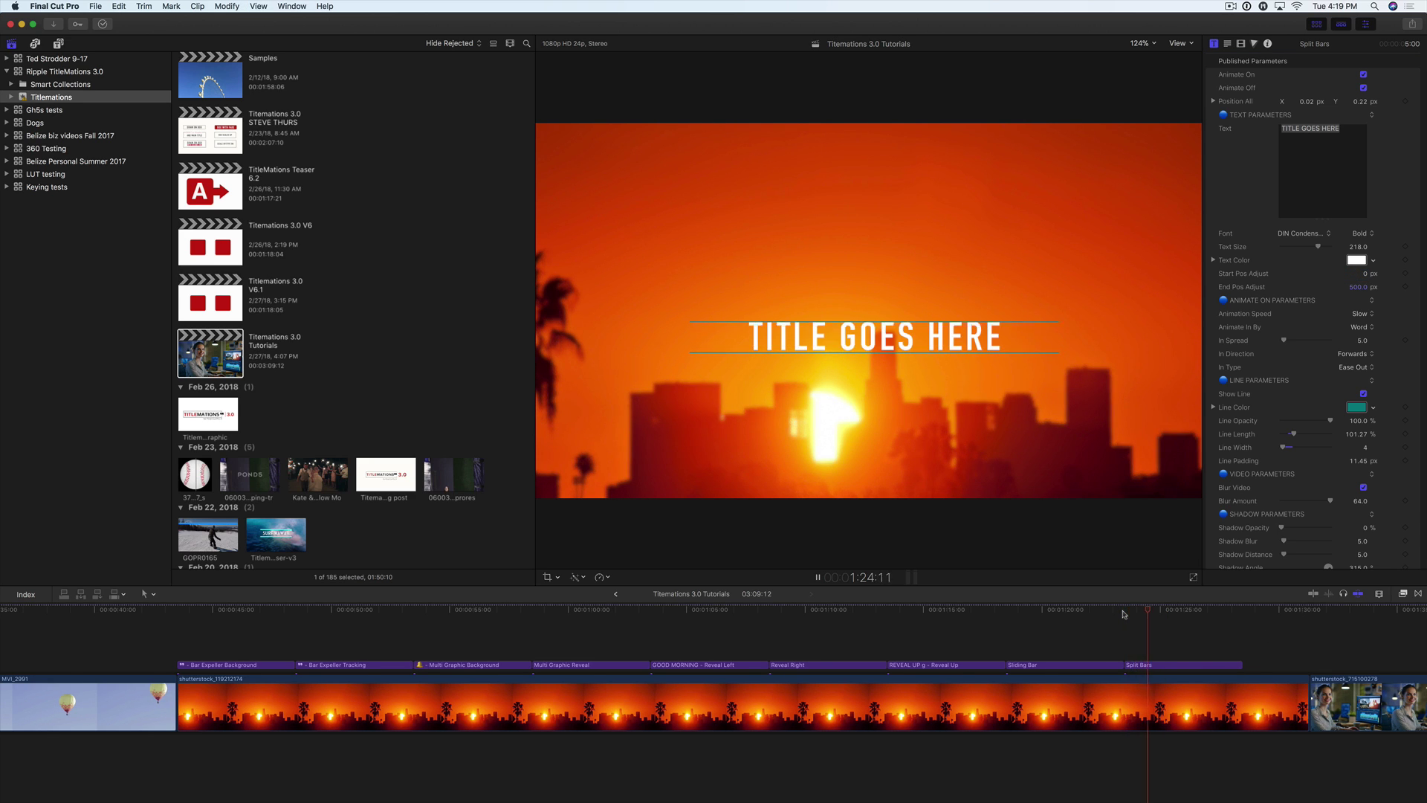
left_click(1124, 613)
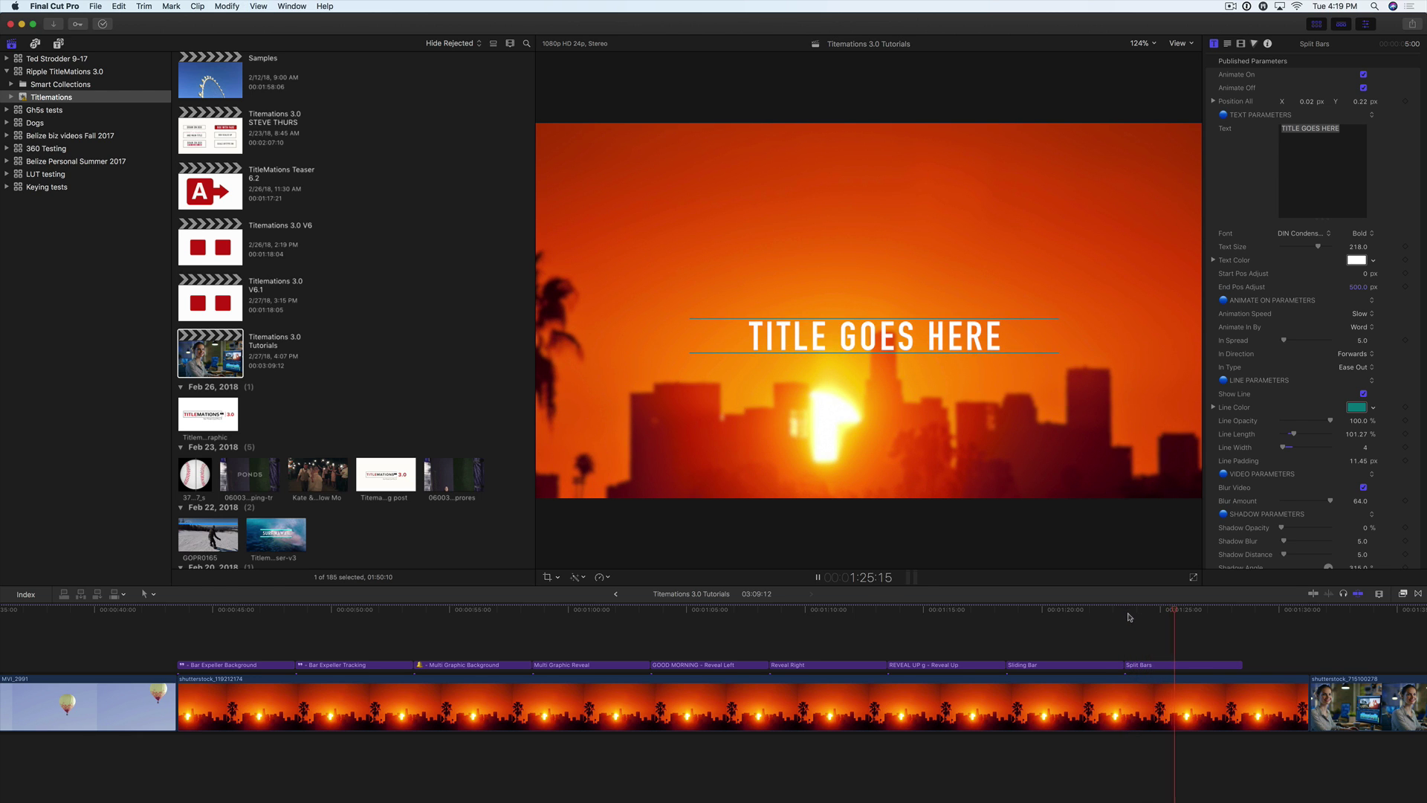
key("space")
Review the remaining Split Bars parameters and show the Ripple TitleMations category of installed titles
scroll(1271, 449, "down", 1)
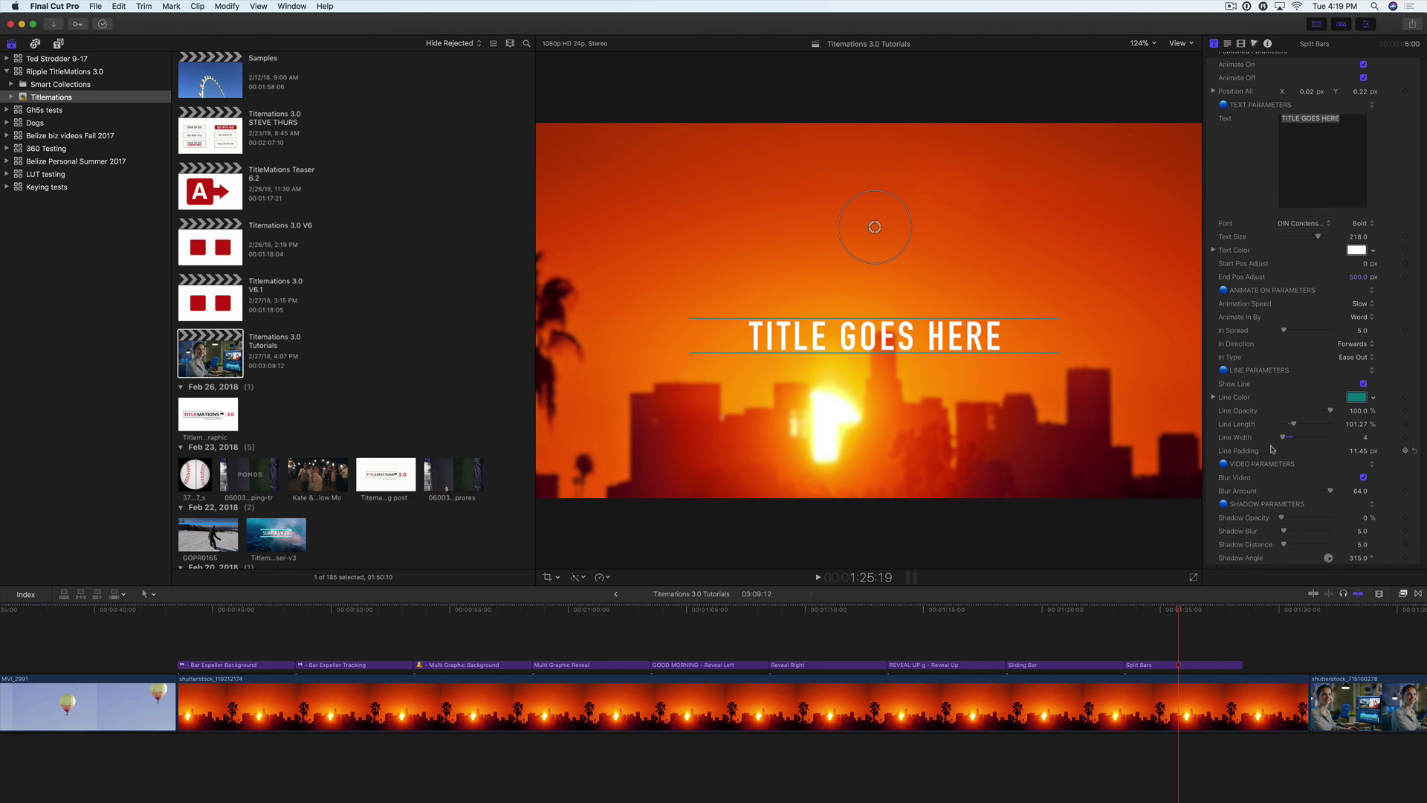
left_click_drag(1181, 616, 1188, 611)
left_click(58, 44)
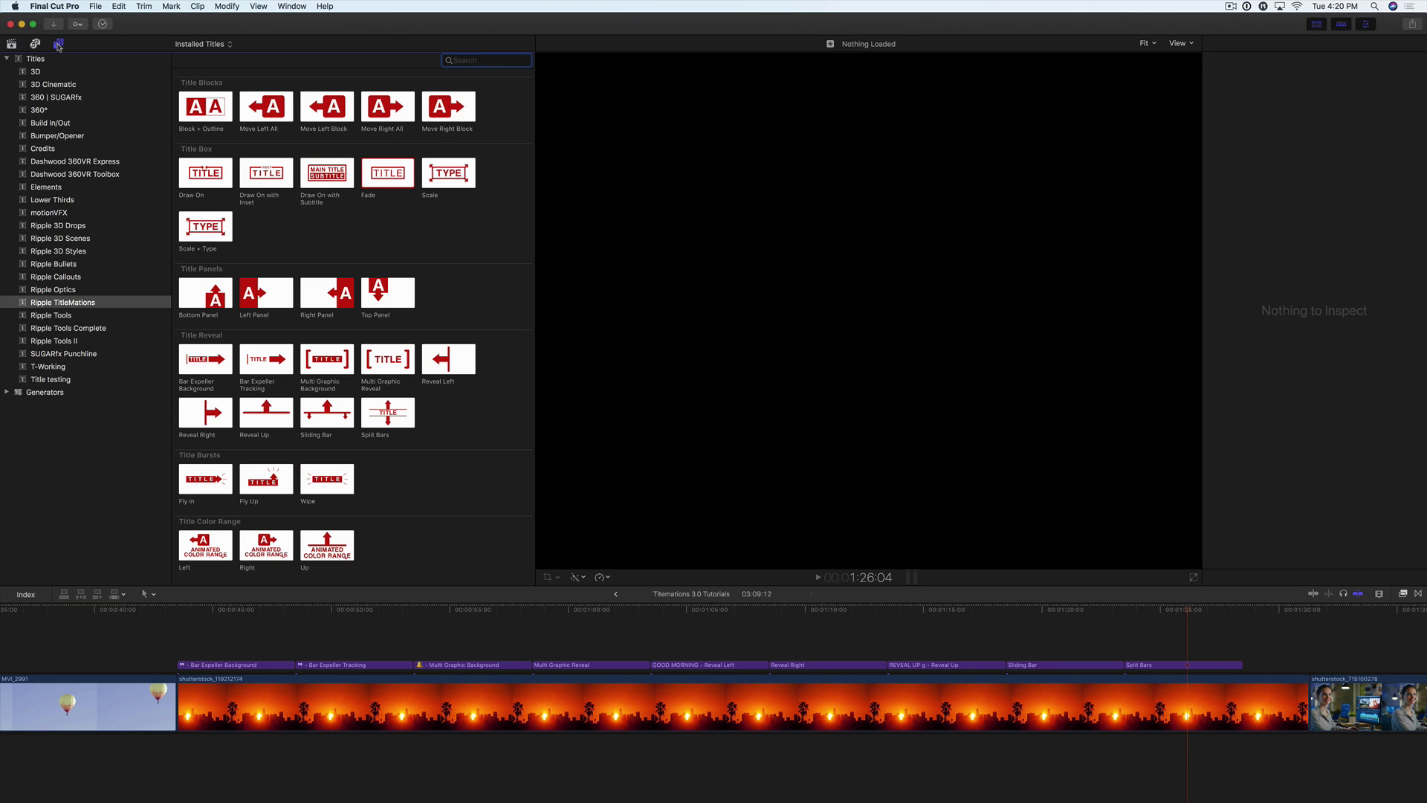